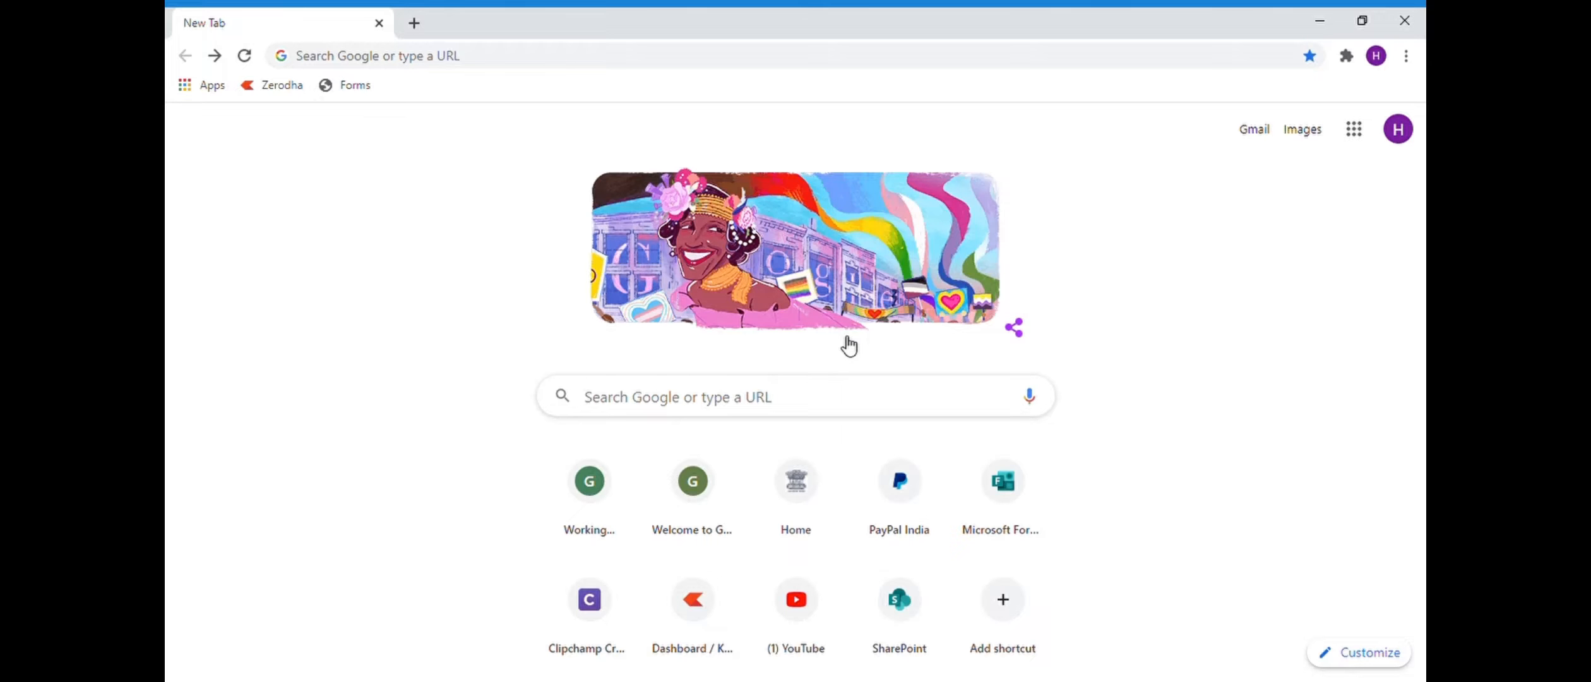
- Search the web for "microsoft form" and open the Microsoft Forms result
left_click(616, 67)
type("micro")
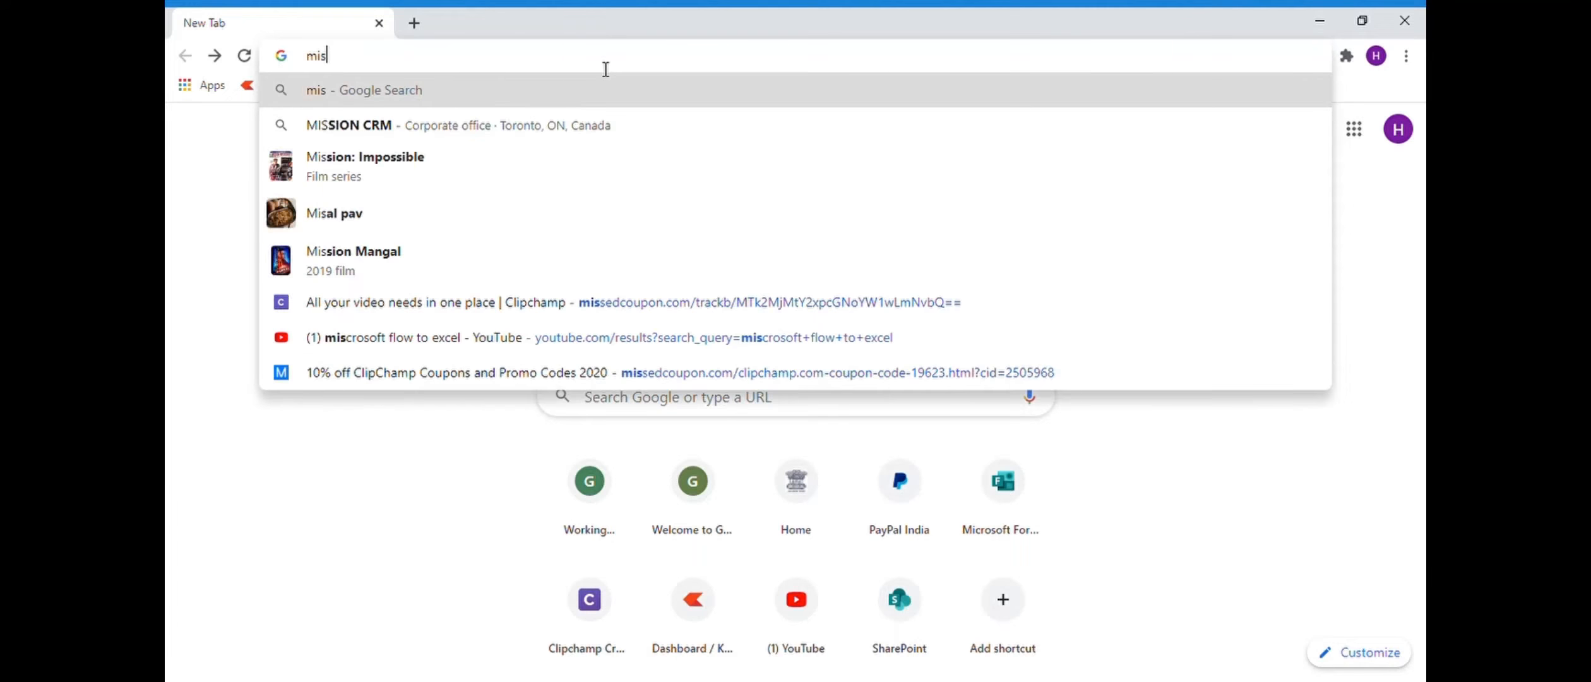
key("Right")
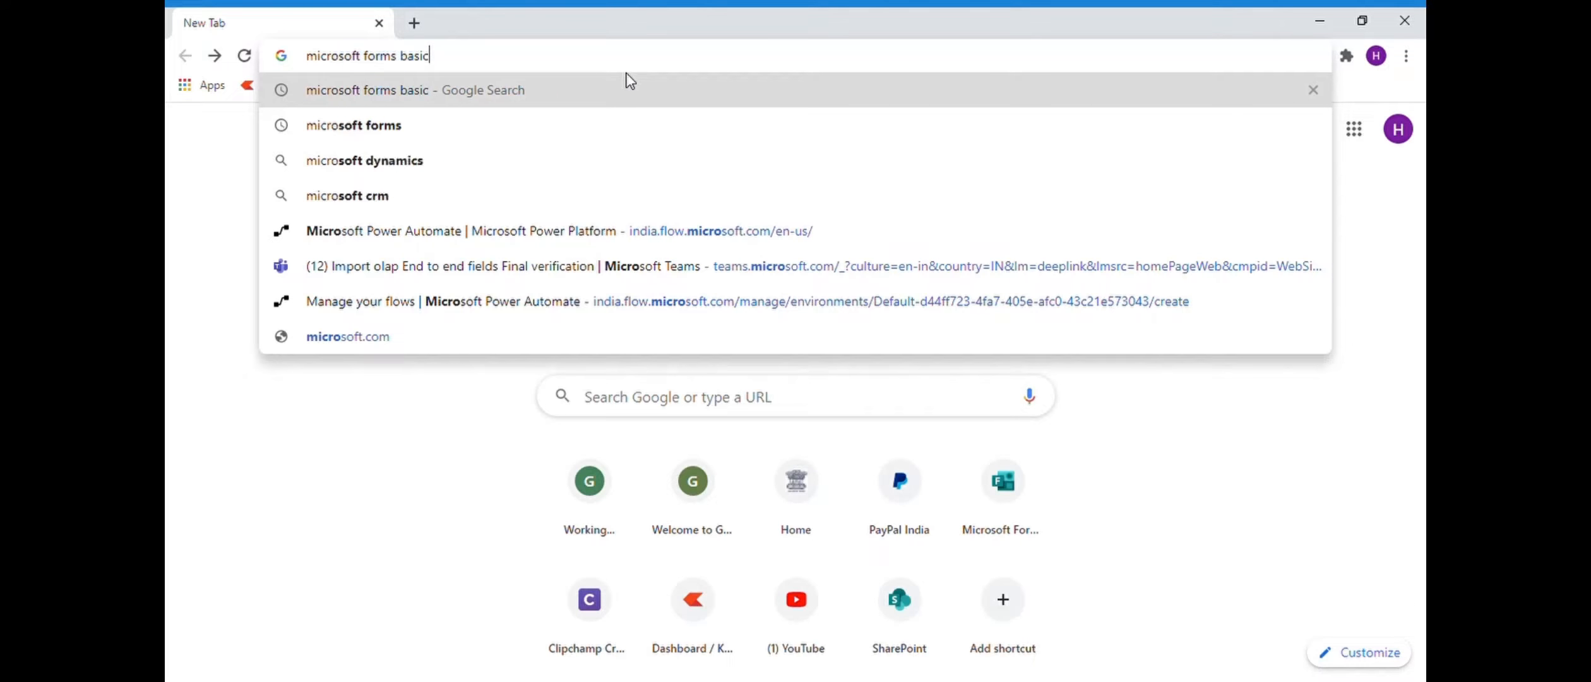
key("BackSpace")
key("BackSpace")
key("BackSpace")
key("BackSpace")
key("BackSpace")
key("BackSpace")
key("BackSpace")
key("Return")
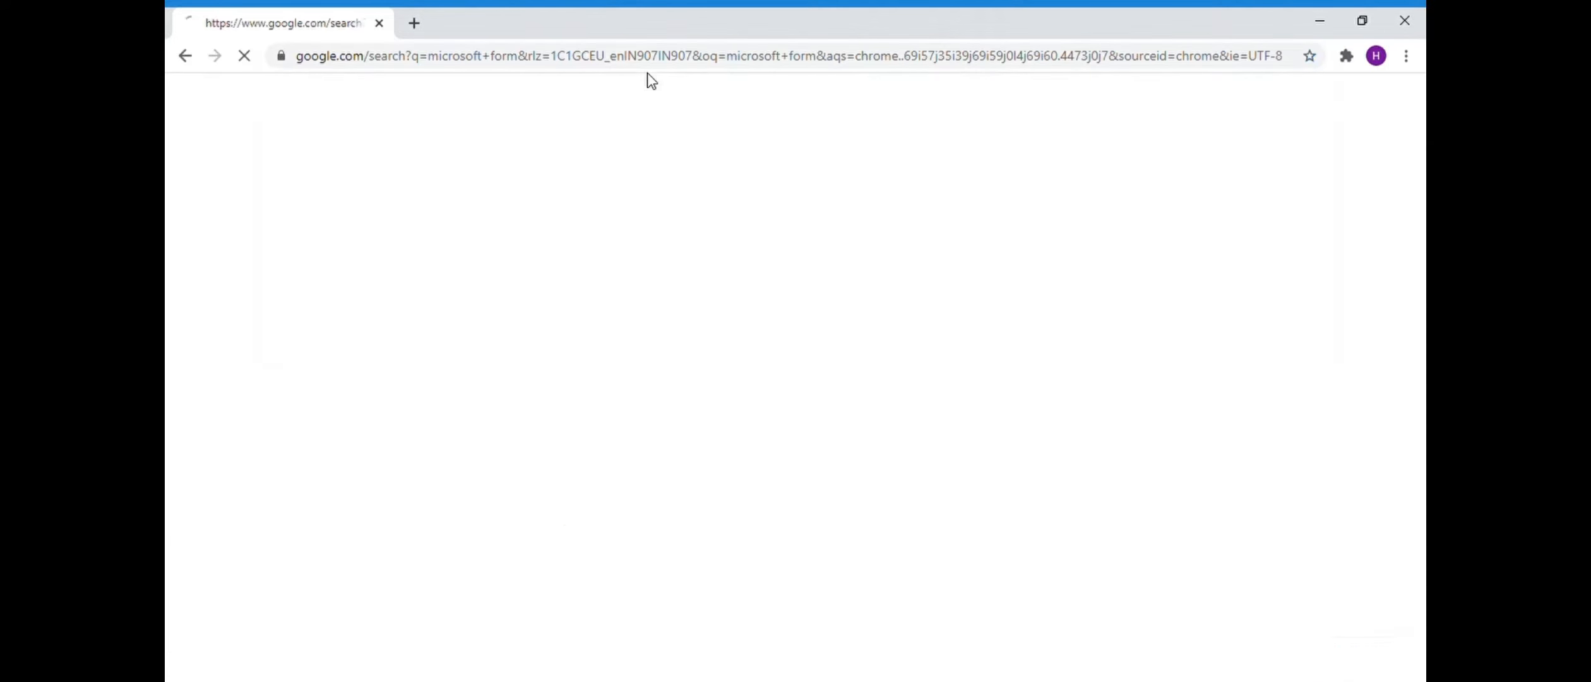
left_click(448, 278)
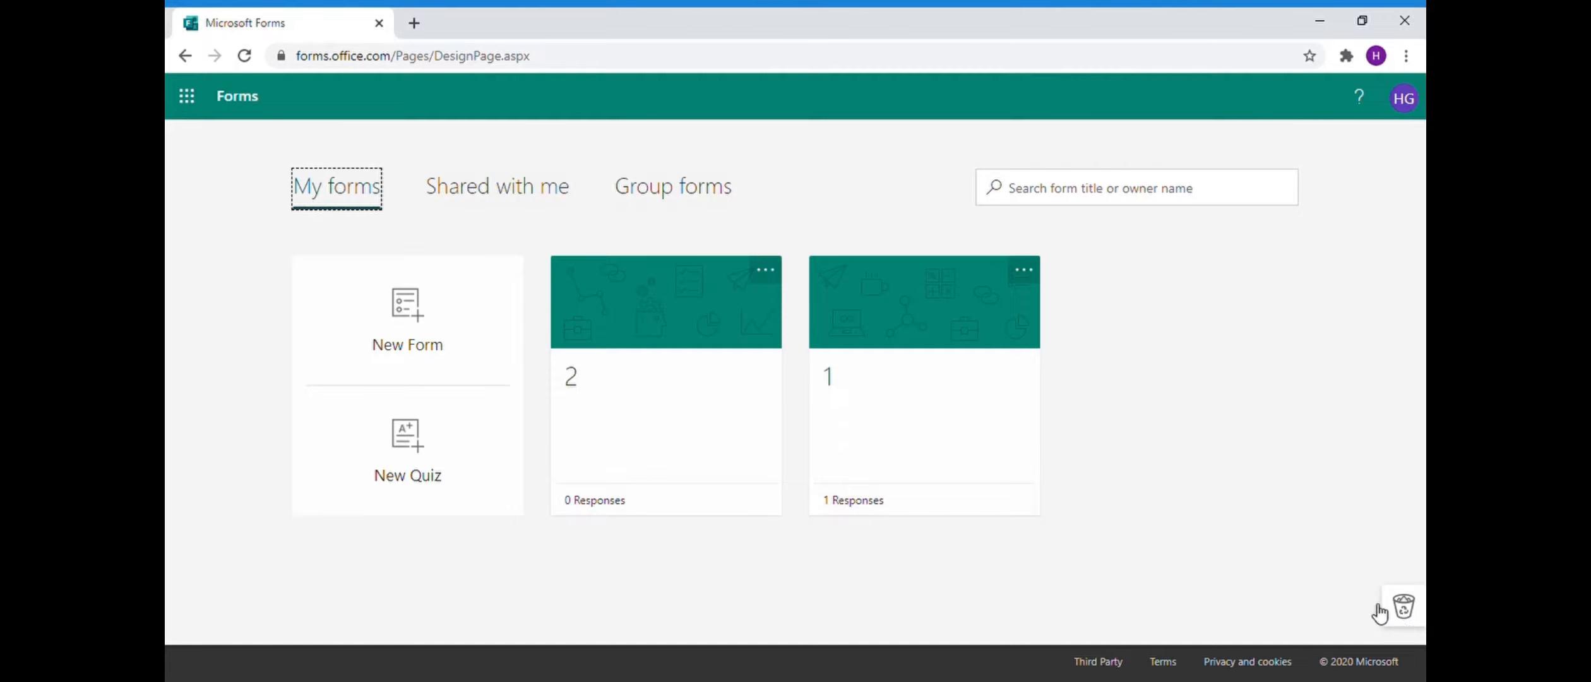
- View the copy, delete and move options of form 2, then close them
left_click(766, 273)
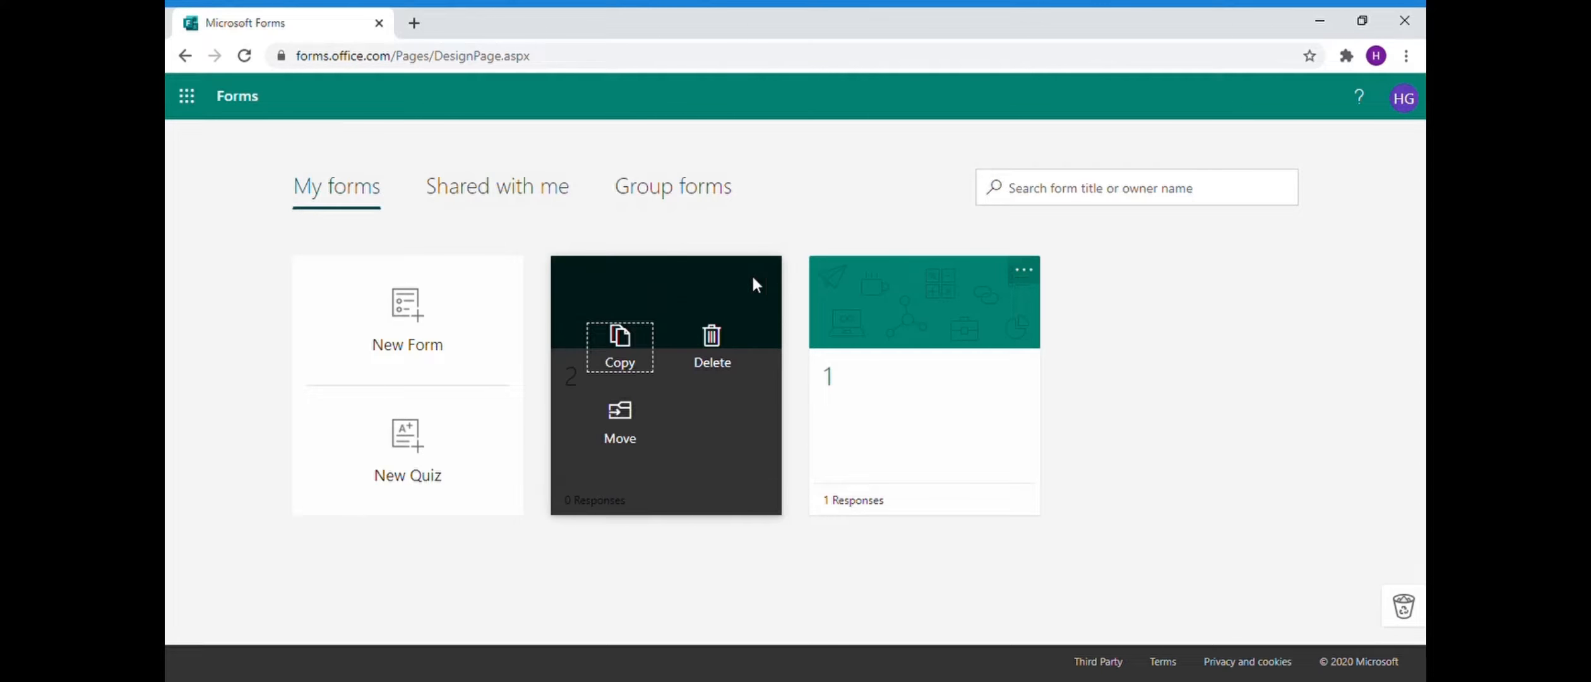
left_click(1147, 352)
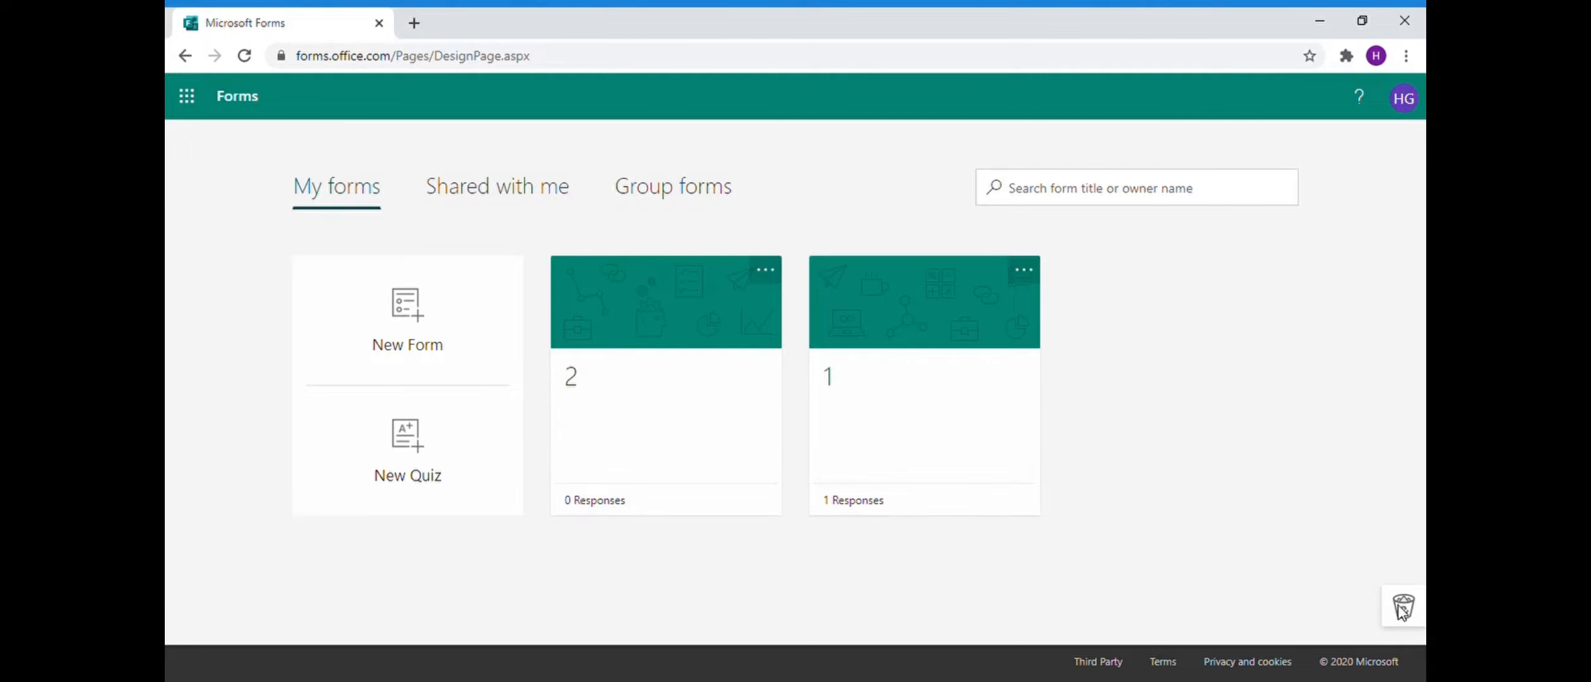
- Create a new form titled "Response of Training Session conducted on 24th June 2020"
left_click(431, 344)
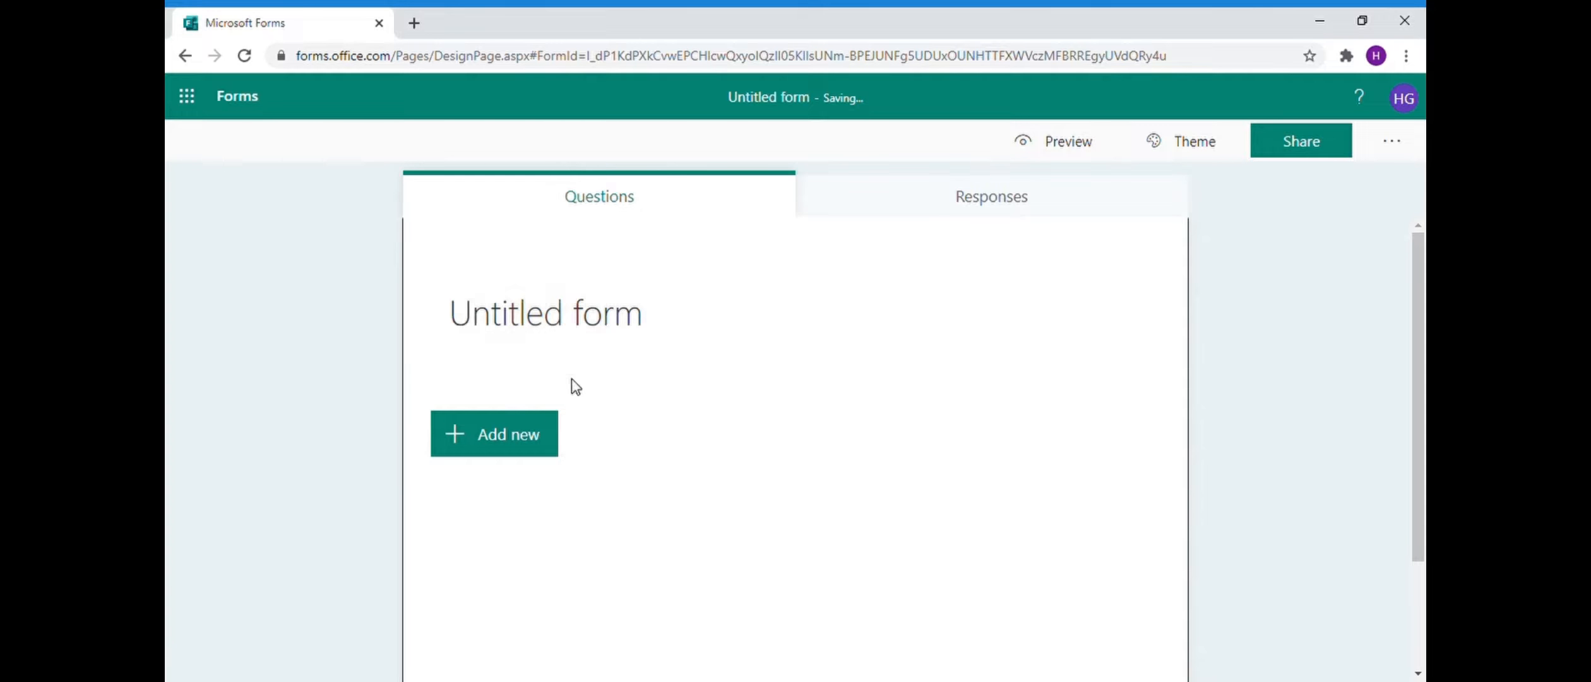
left_click(648, 339)
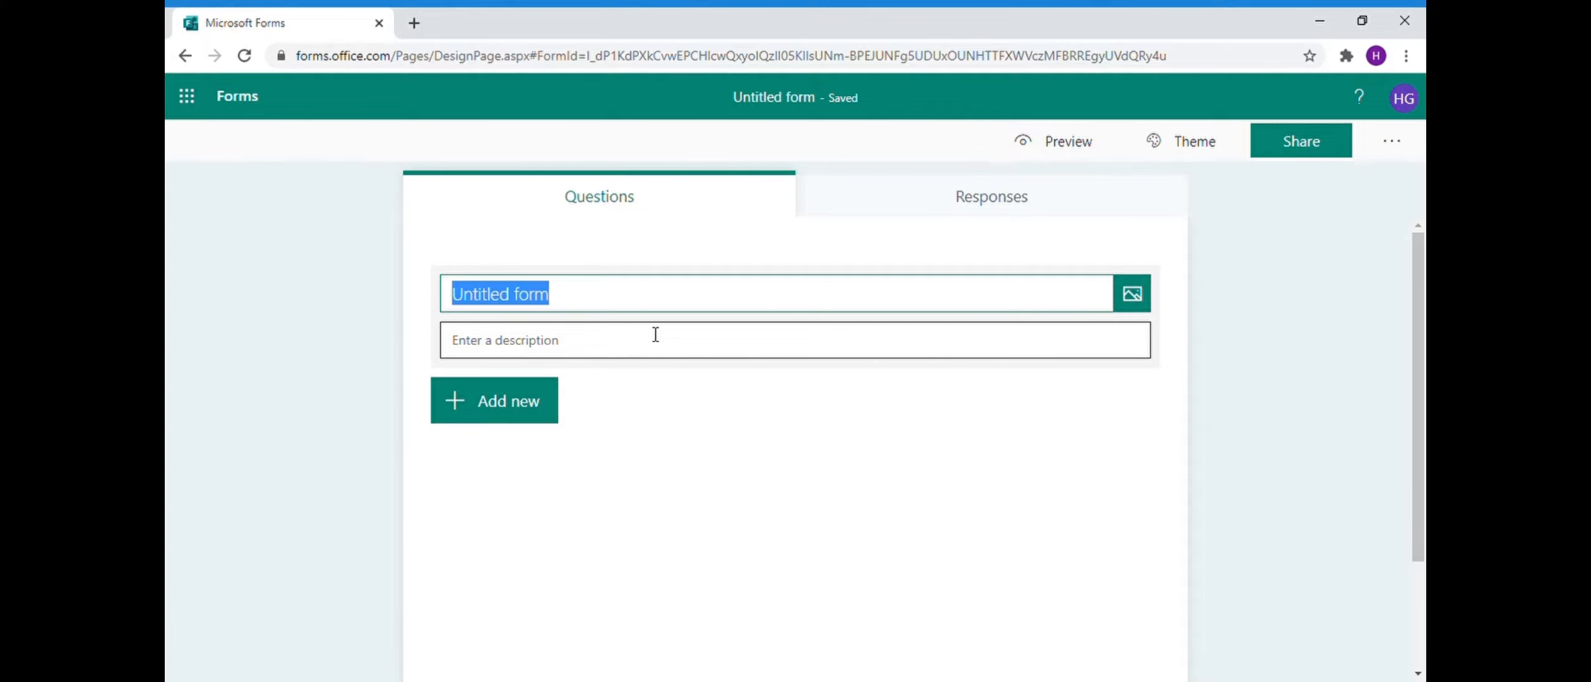
type("REsponse")
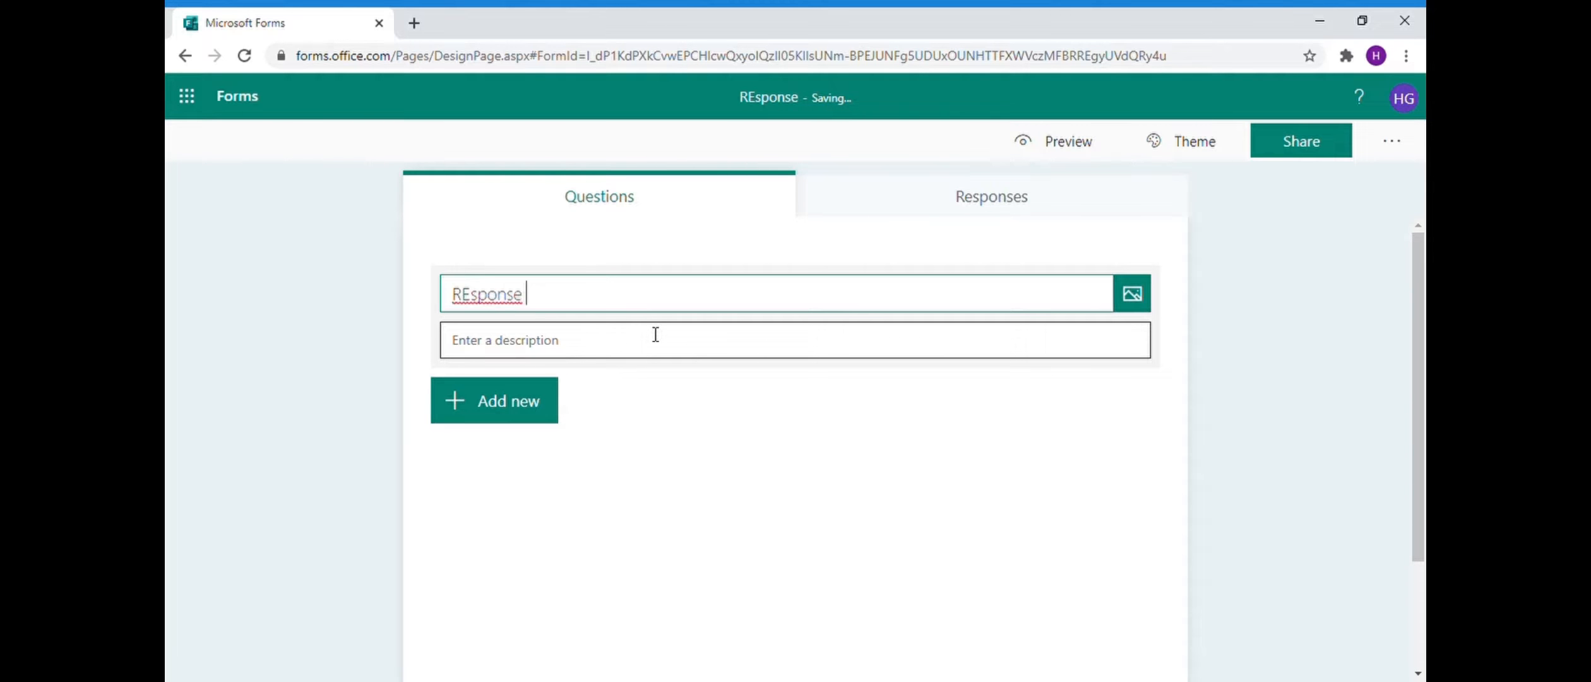
key("BackSpace")
key("BackSpace")
key("BackSpace")
key("BackSpace")
key("BackSpace")
key("BackSpace")
key("BackSpace")
key("BackSpace")
type("Re")
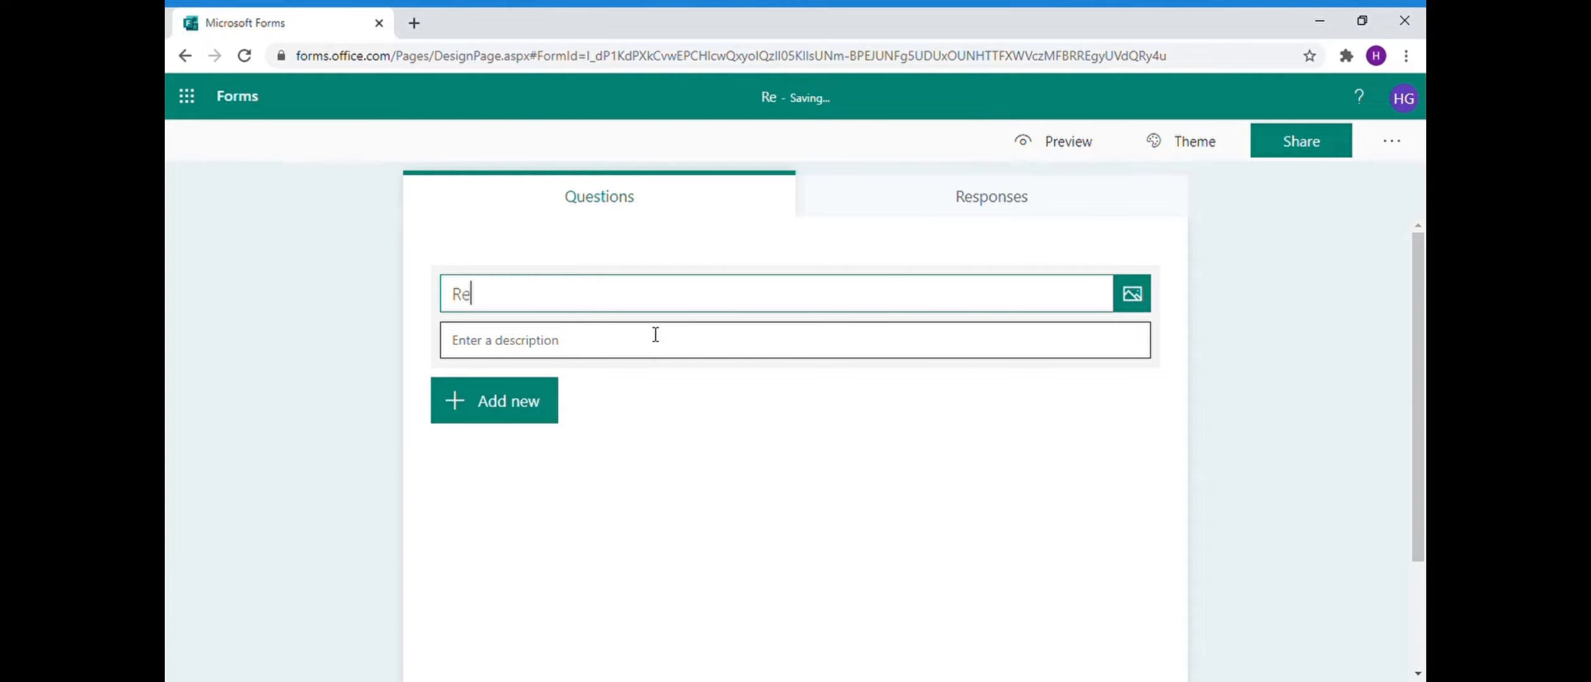
type("sponse of ")
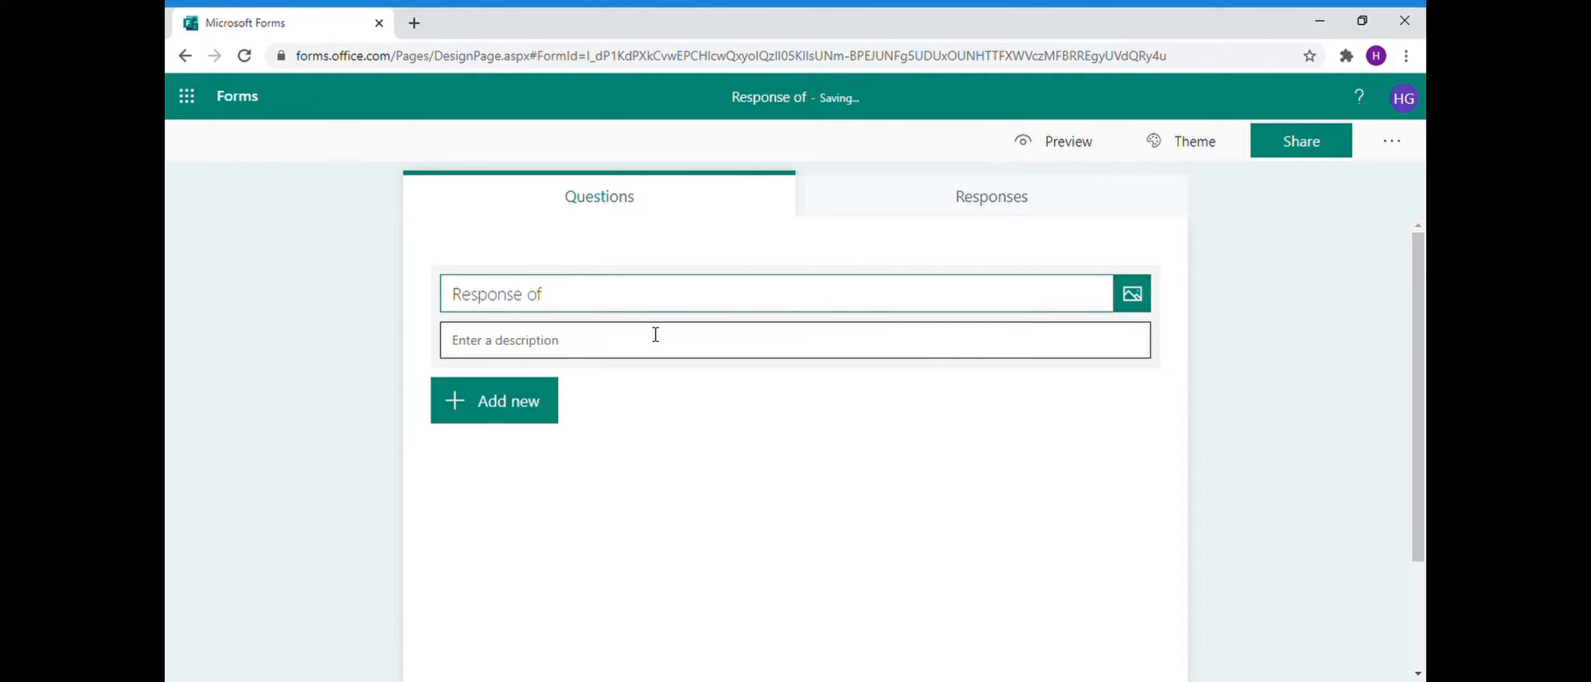
type("Traini")
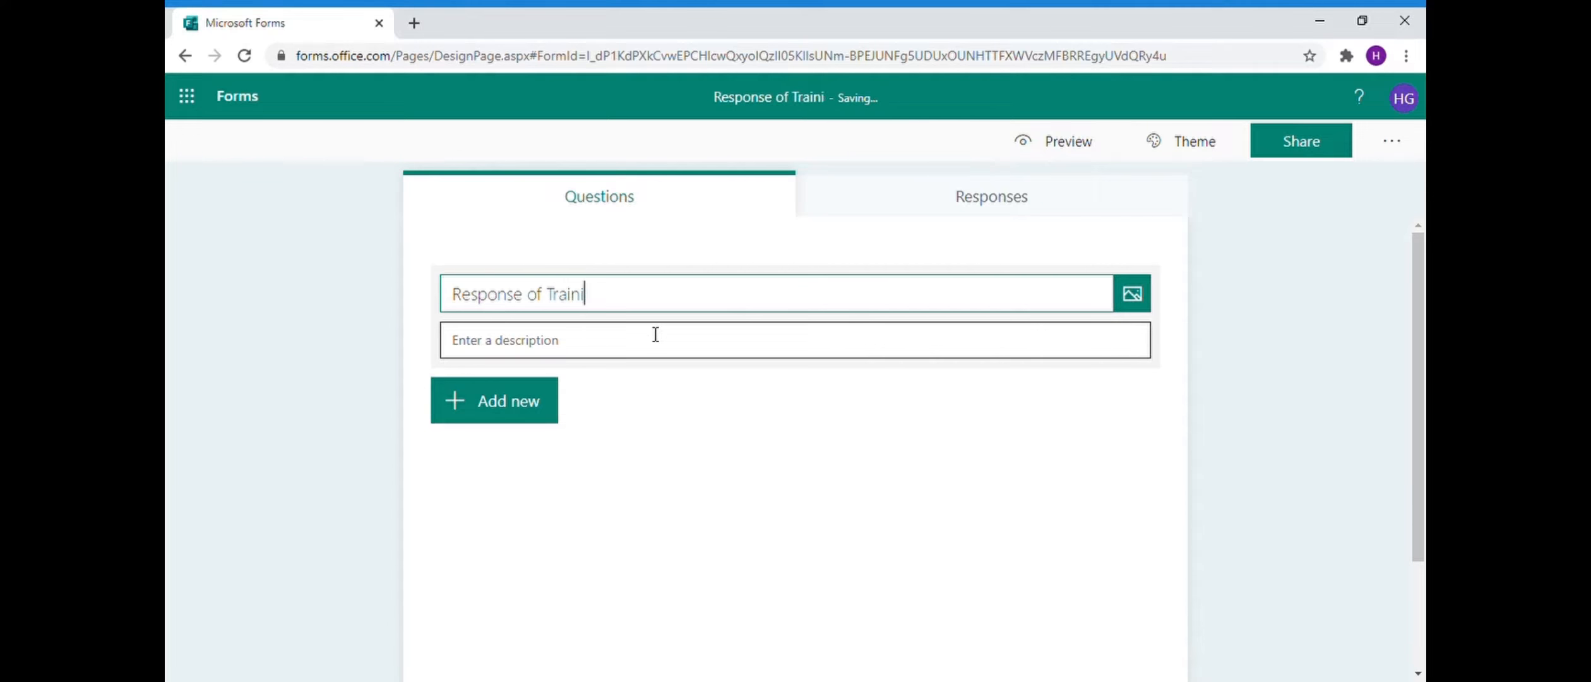
type("ng Session")
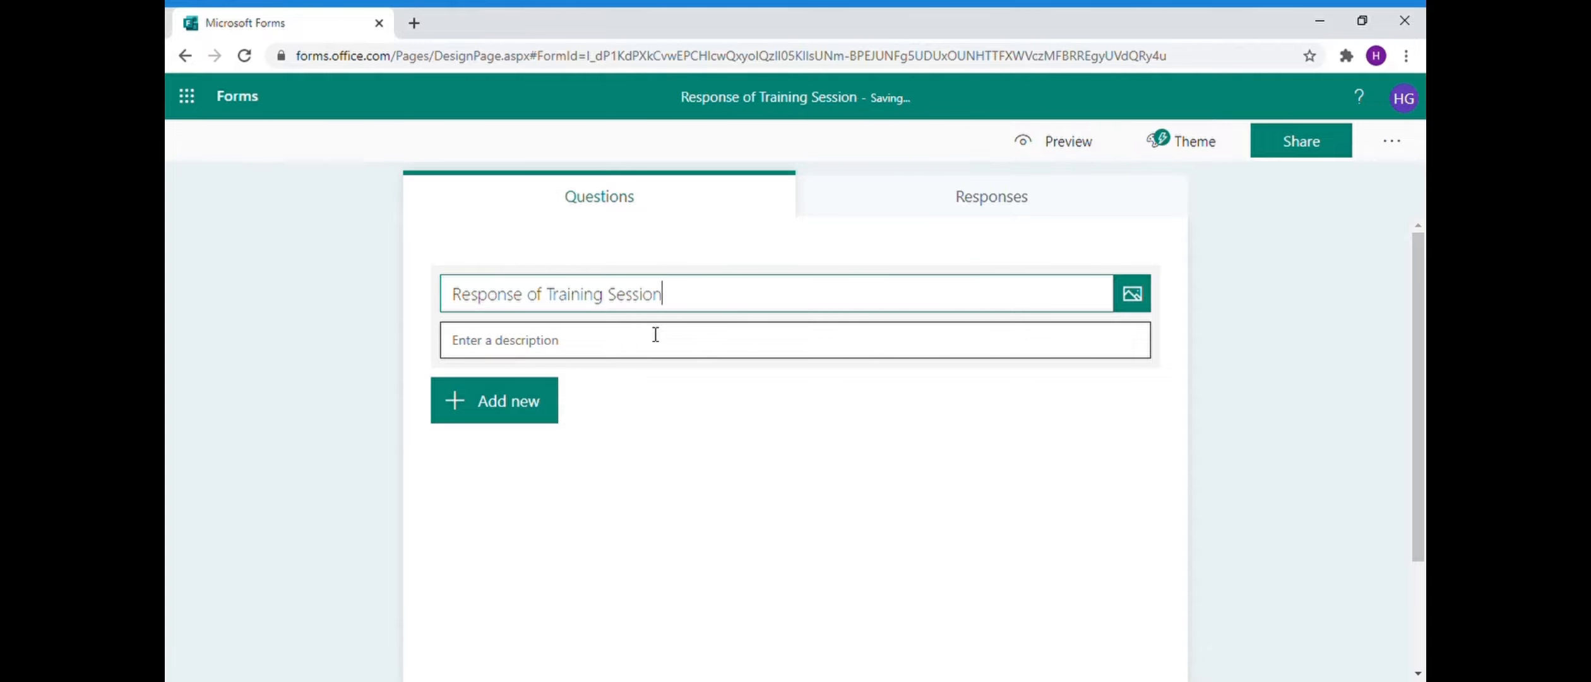
type(" conducted on")
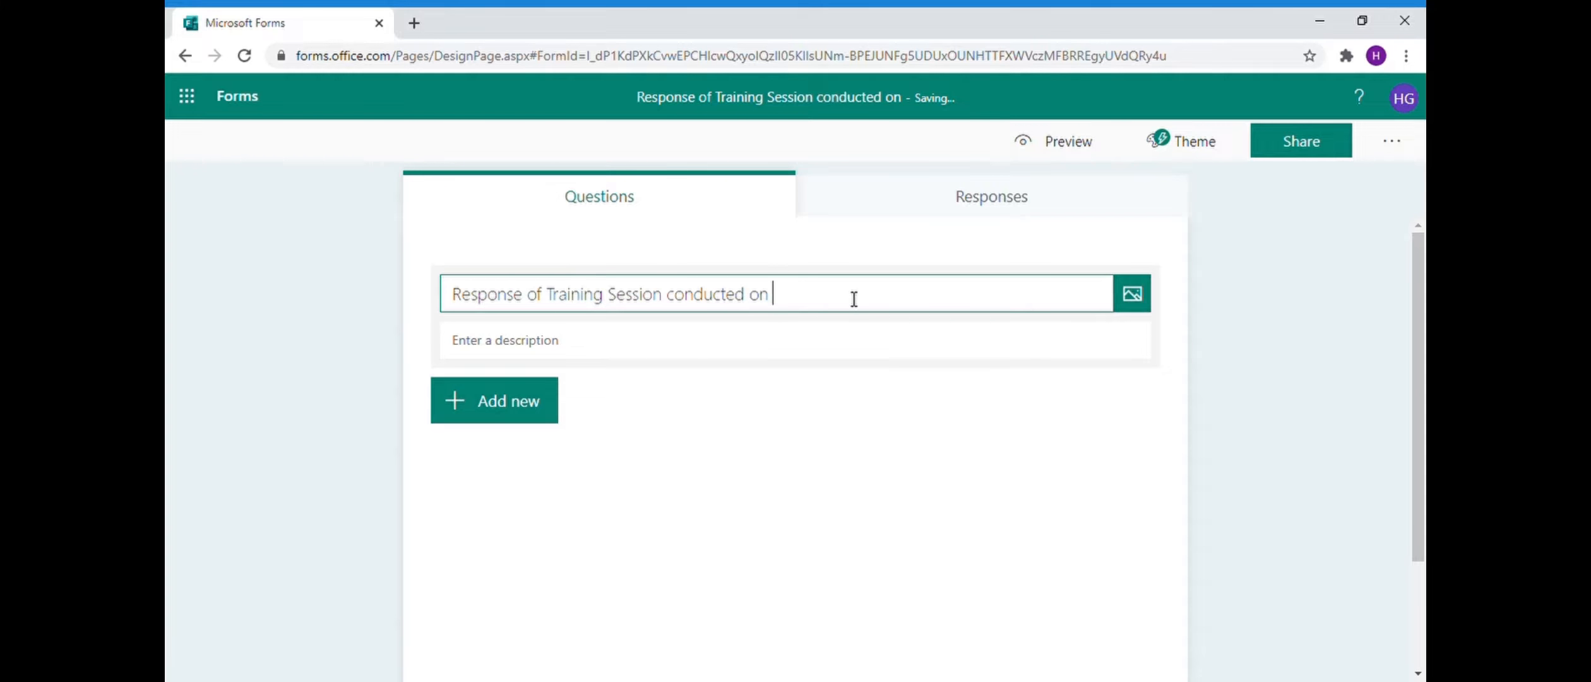
type("24th J")
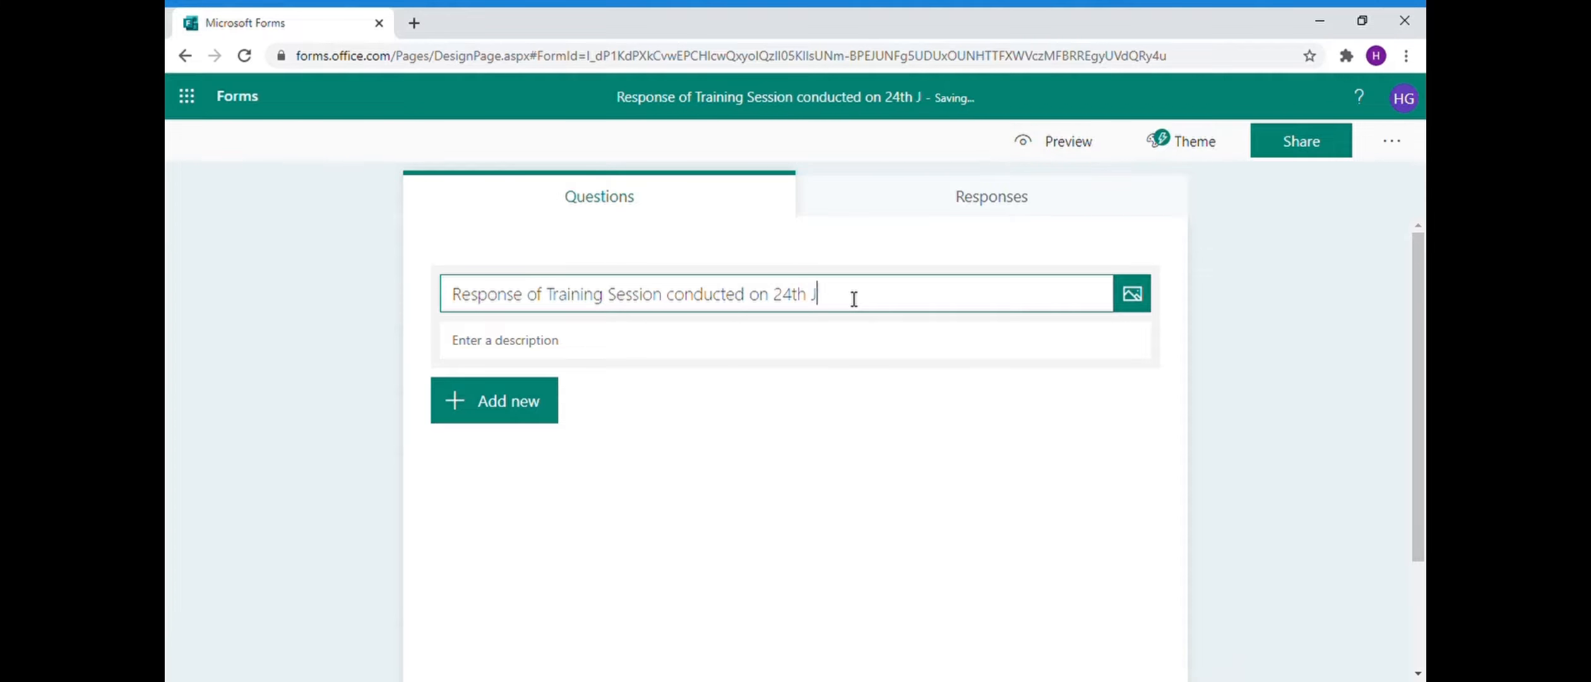
type("une 2020")
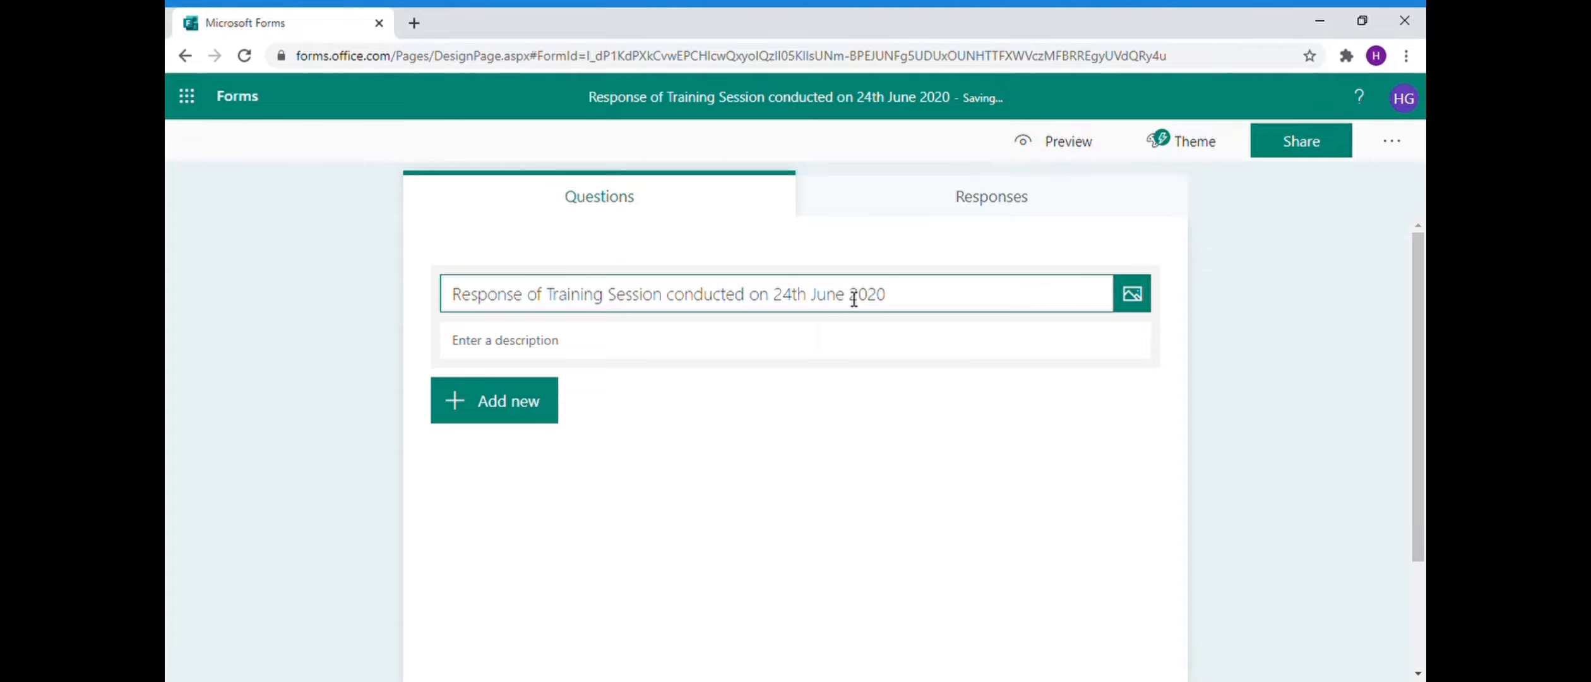
- Enter the form description "Request you all to fill in the responses mentioned below. All questions are mandatory. Etc Etc Etc"
left_click(789, 343)
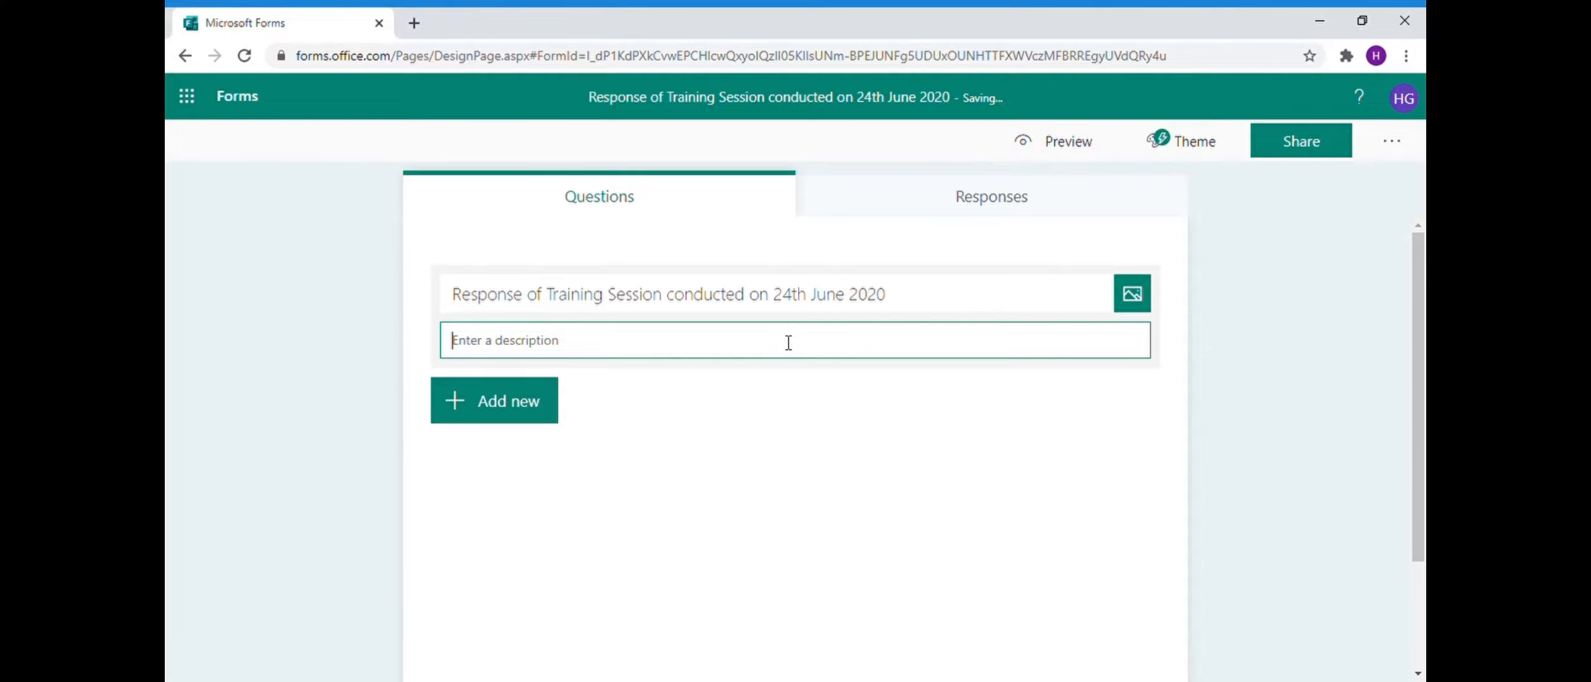
type("(")
key("BackSpace")
type("Re")
key("BackSpace")
type("equest you all to fill in t")
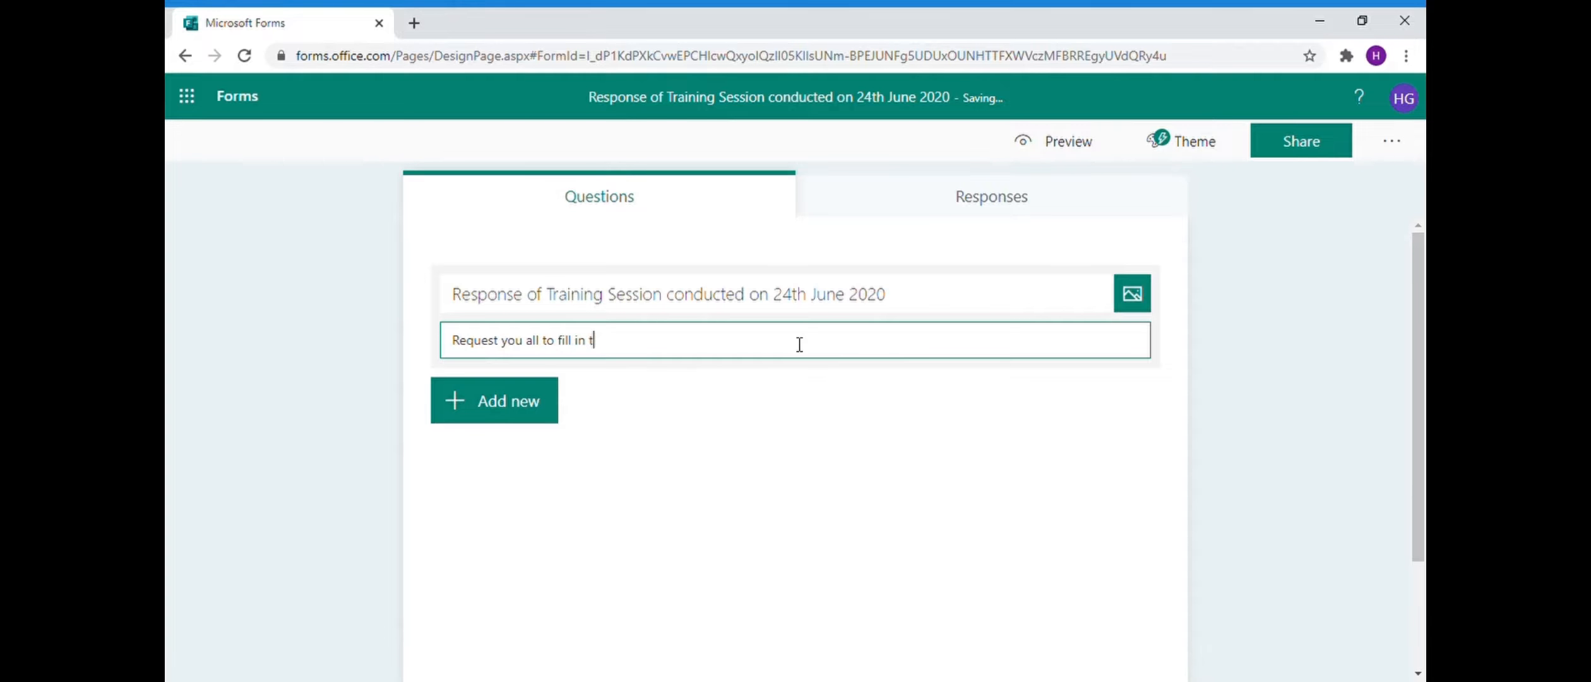
type("he responses mentione")
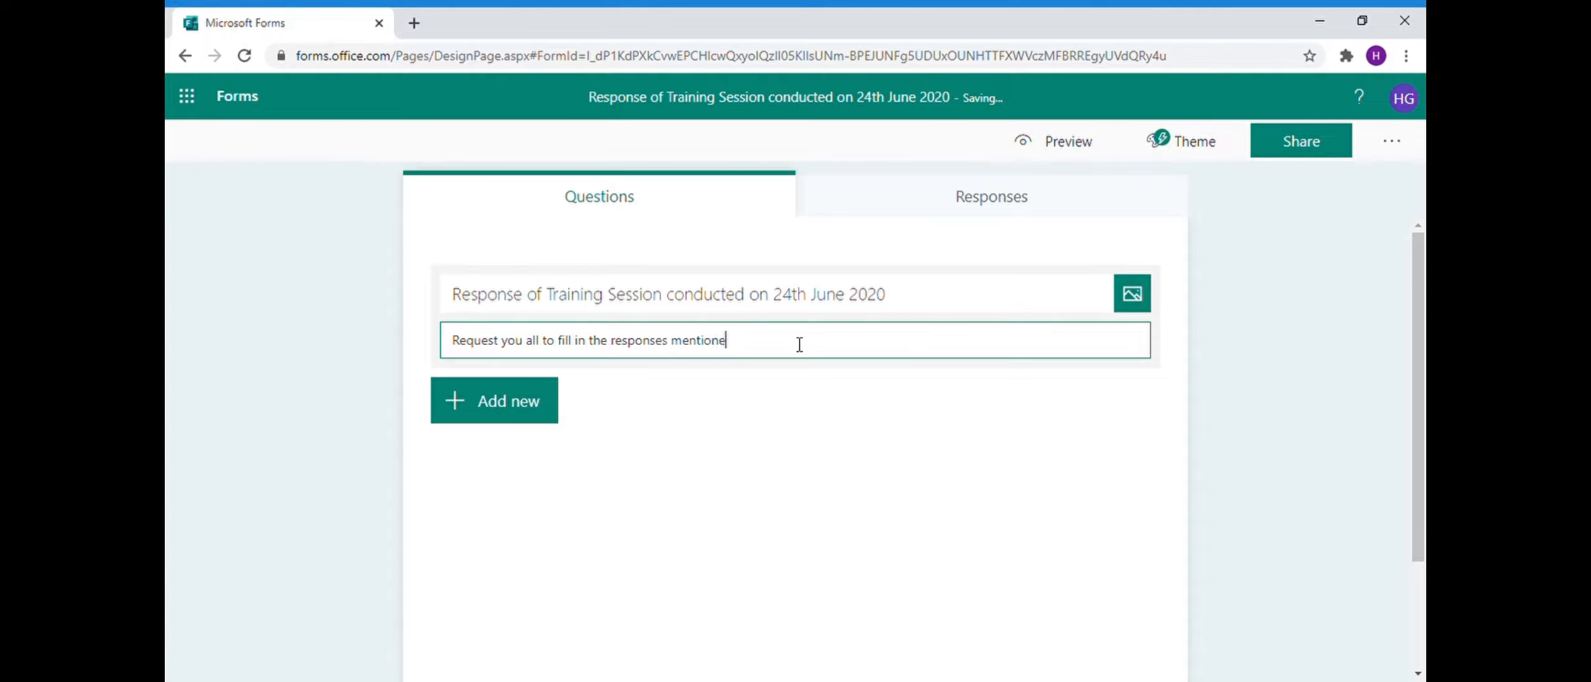
type("d below.")
type("All ")
type("the")
key("BackSpace")
key("BackSpace")
key("BackSpace")
type("e")
type("questions are mandatory")
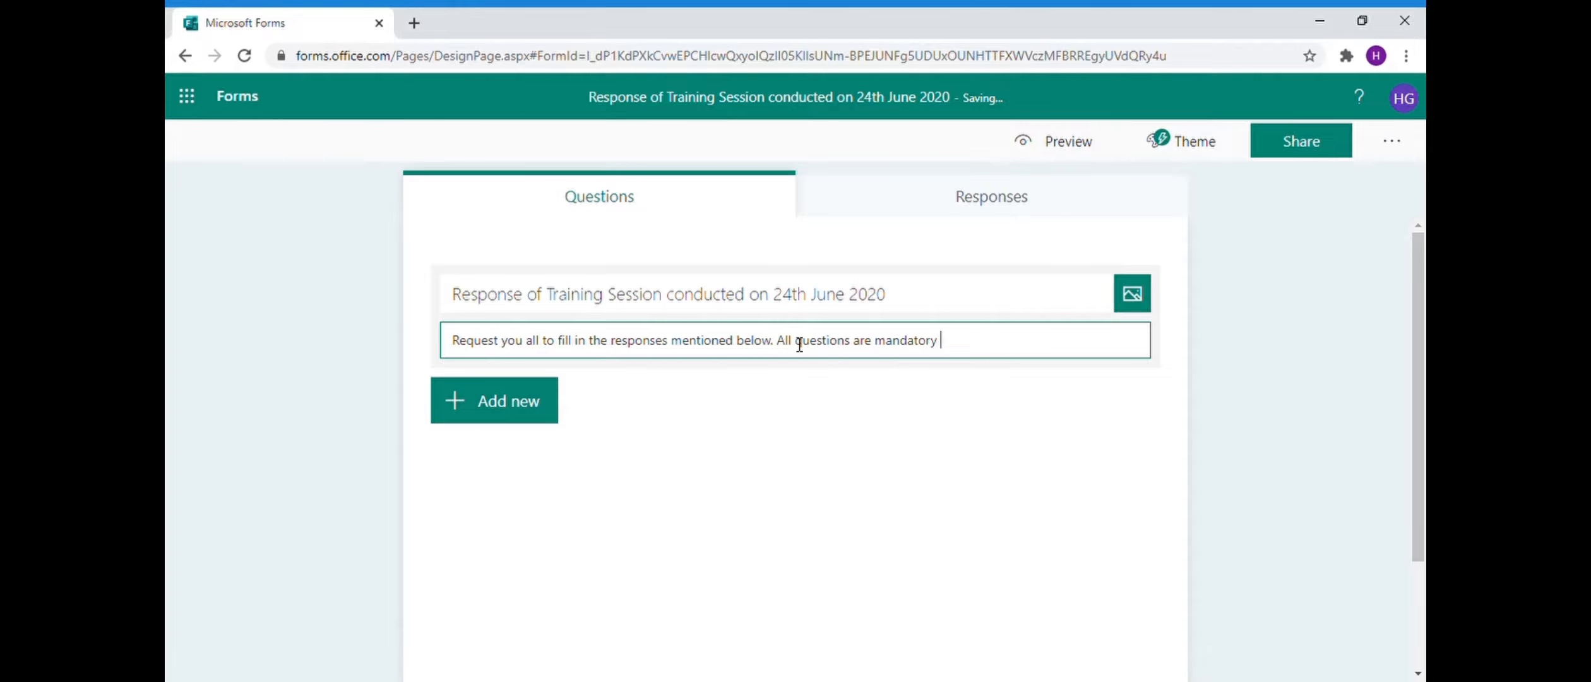
type(".. Etc Etc Etc")
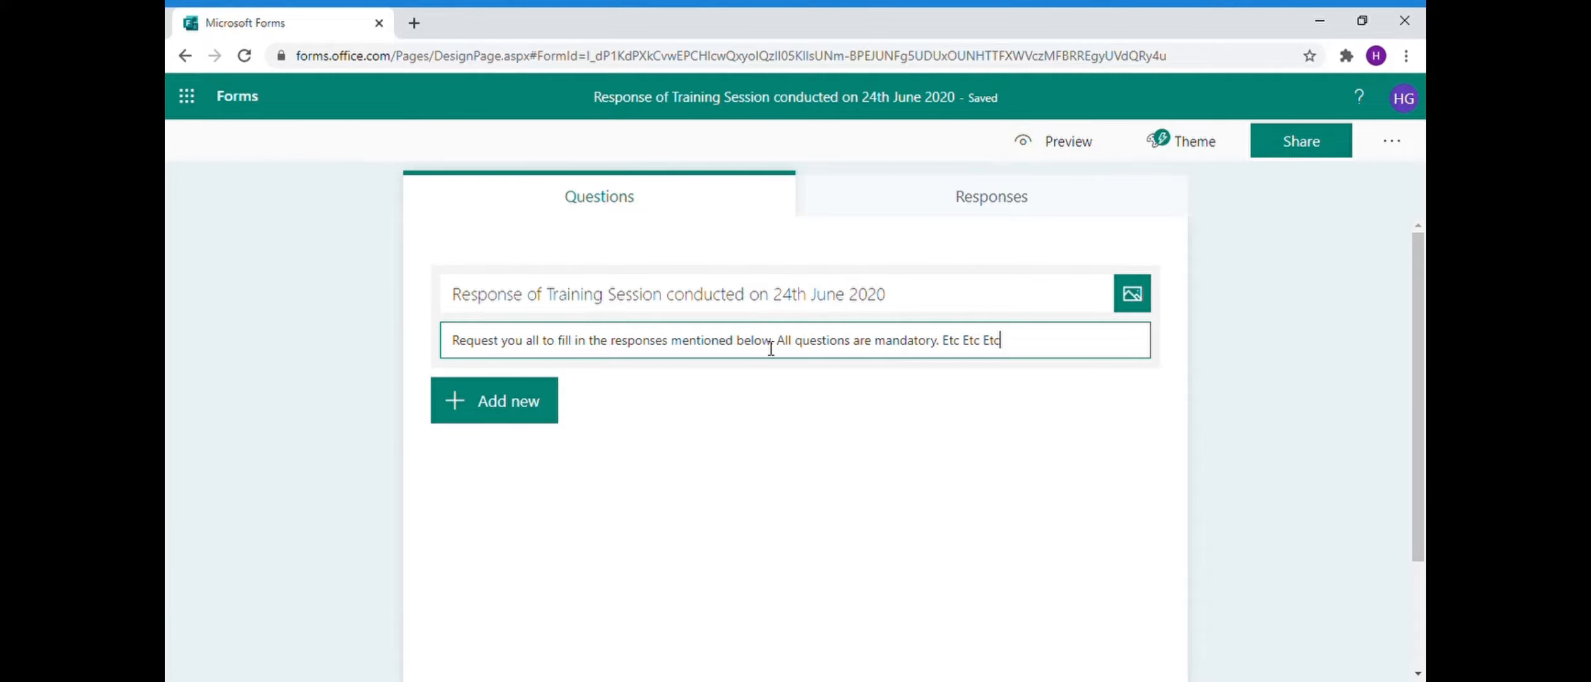
left_click(816, 309)
triple_click(948, 298)
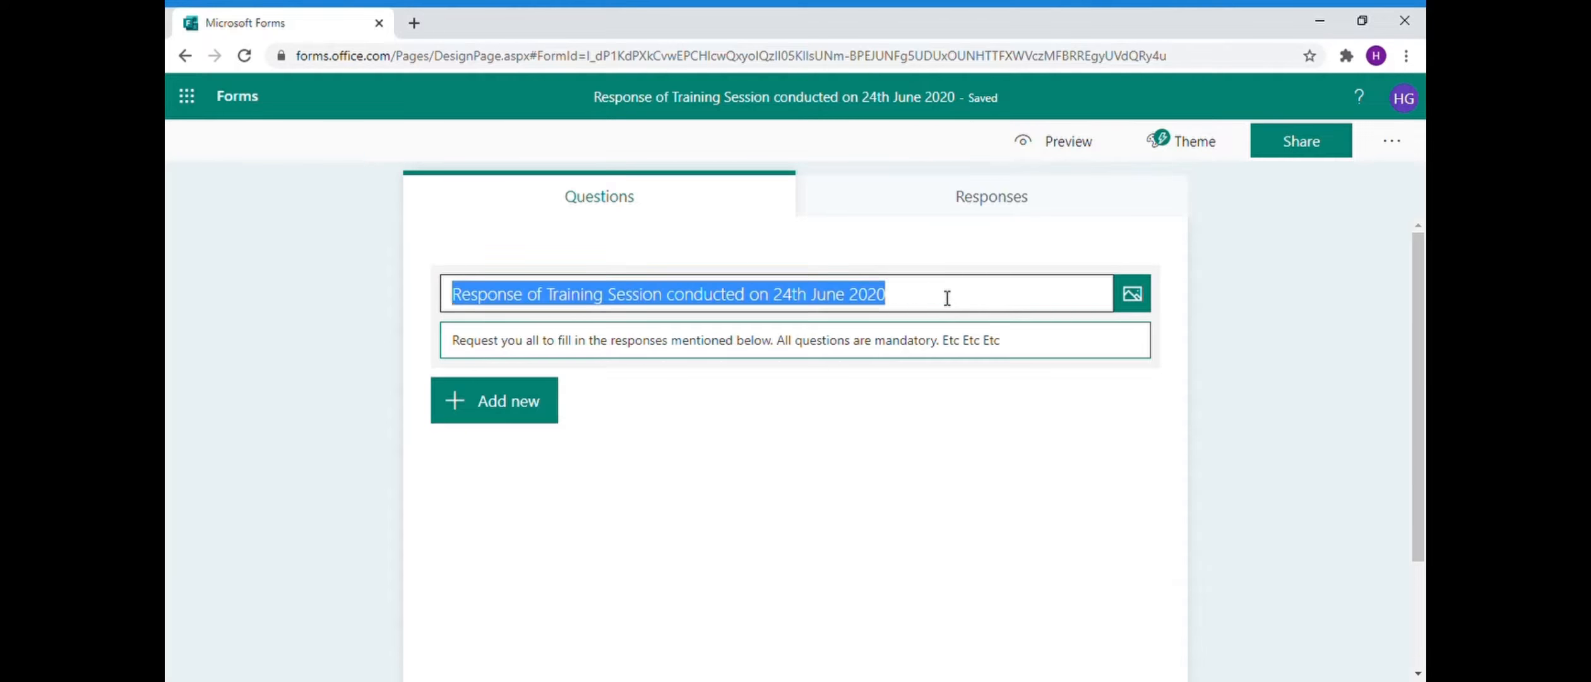
triple_click(1062, 349)
left_click(482, 401)
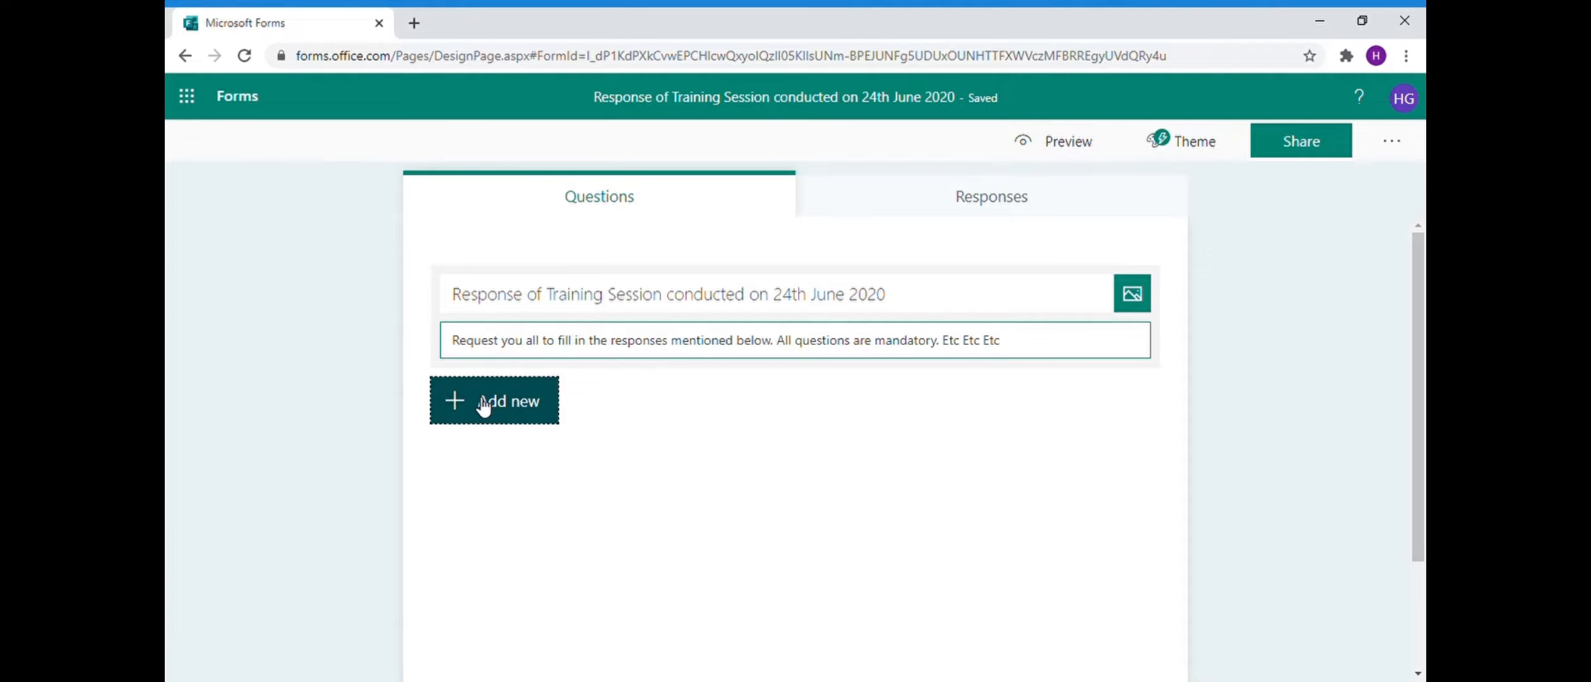
left_click(556, 302)
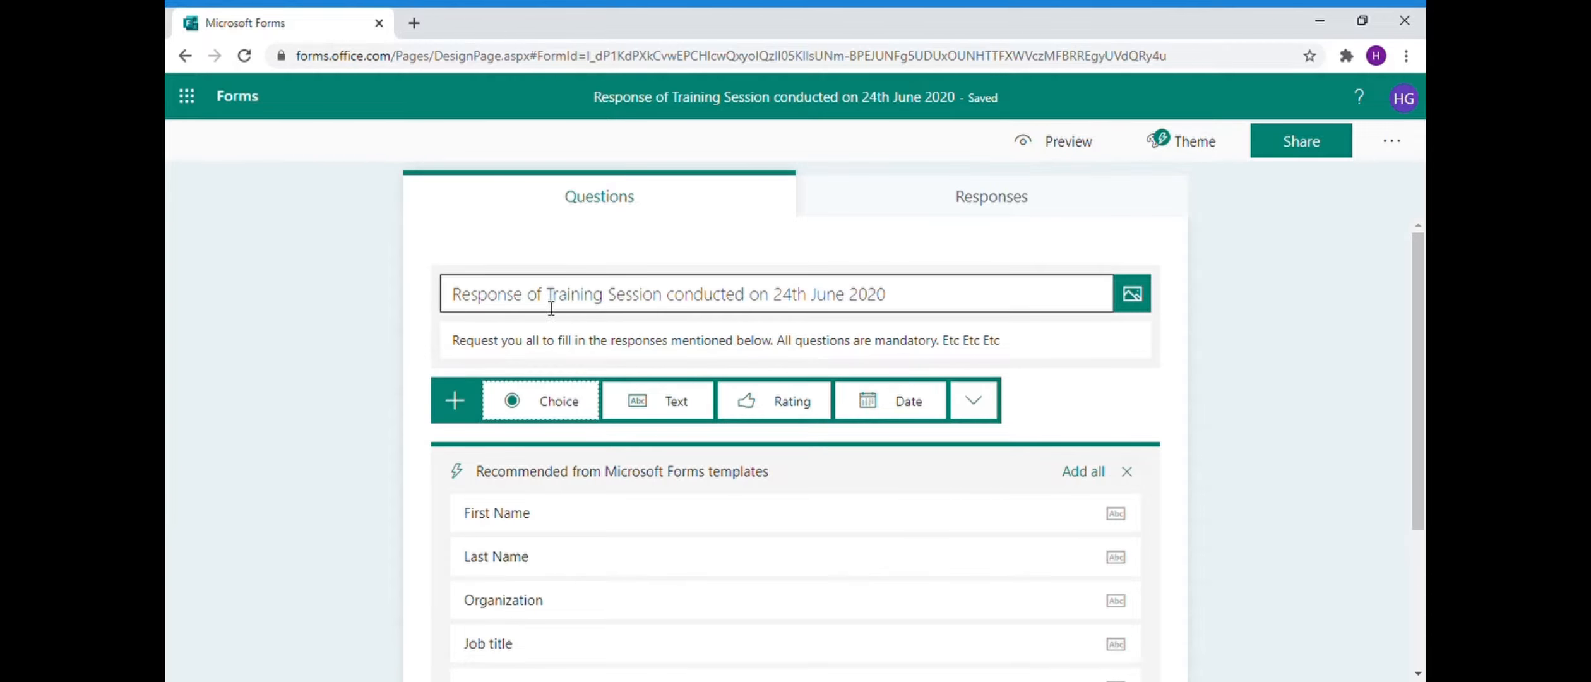
left_click(605, 302)
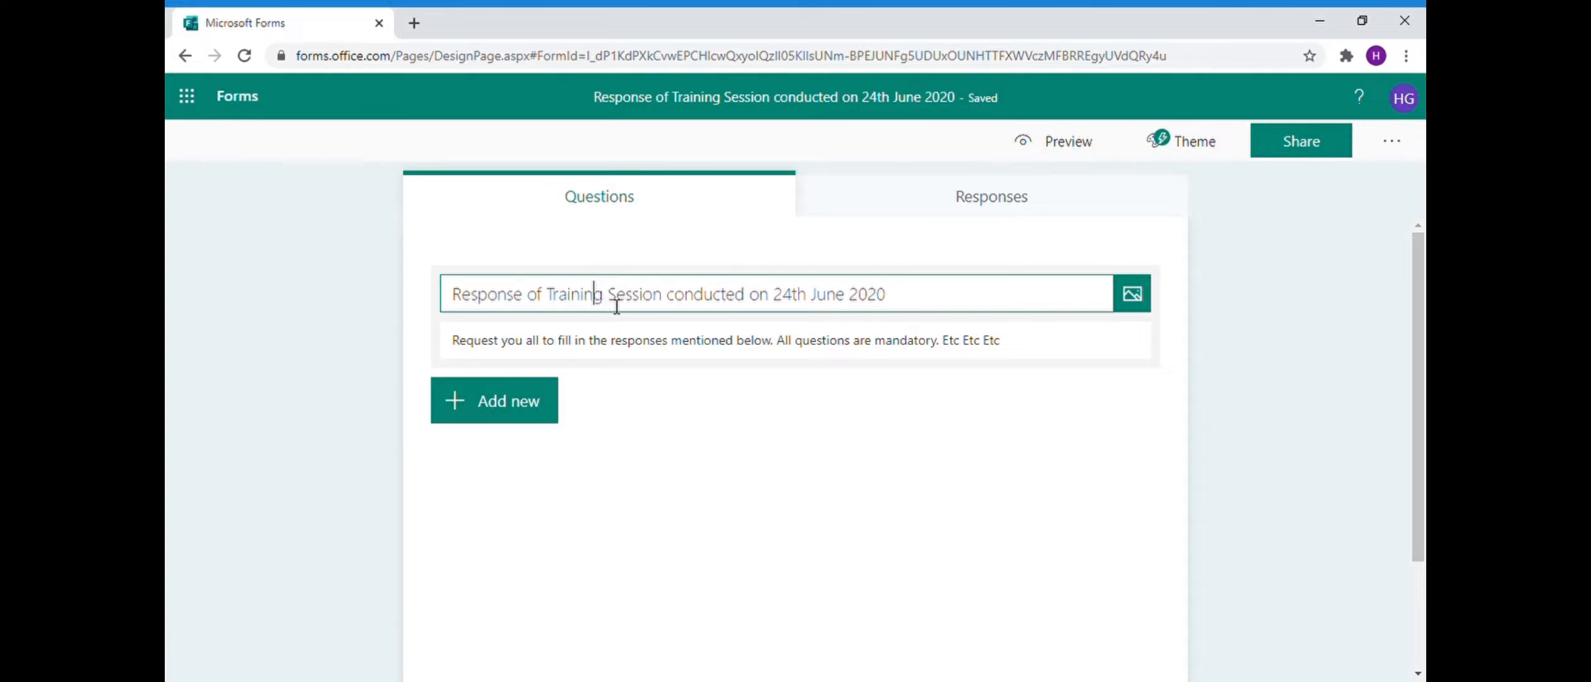
left_click_drag(613, 307, 546, 310)
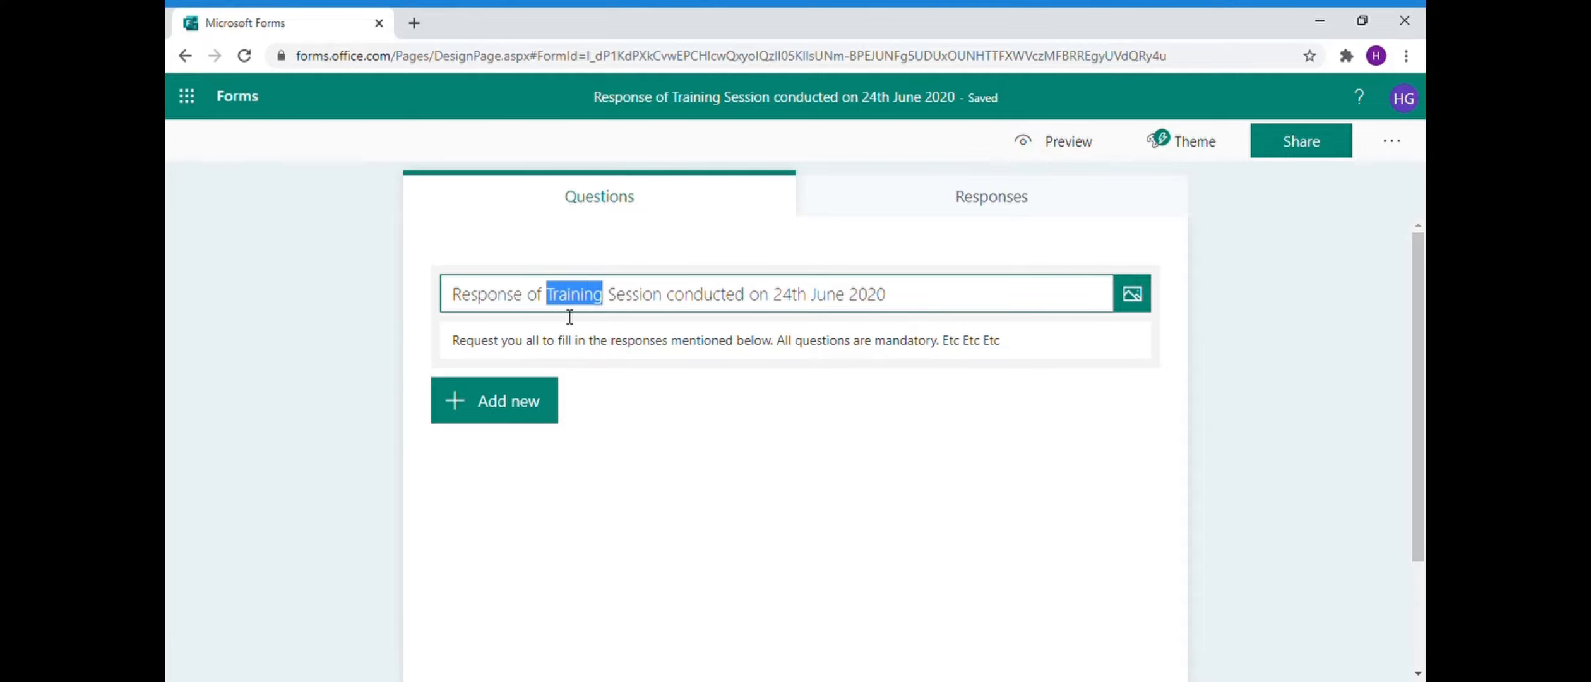
- Start adding a question, browse all pages of recommended template questions, and dismiss the recommendations
left_click(517, 422)
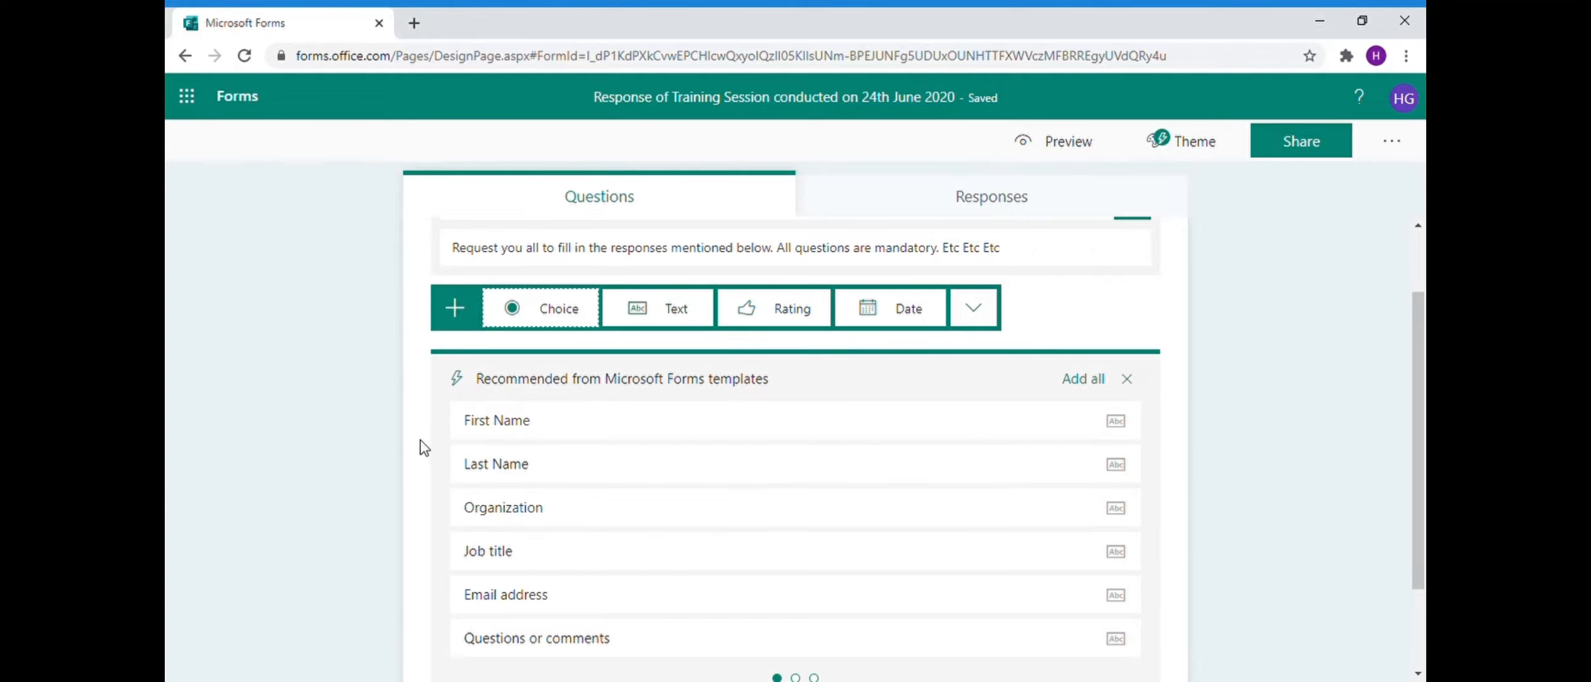
scroll(518, 442, "up", 1)
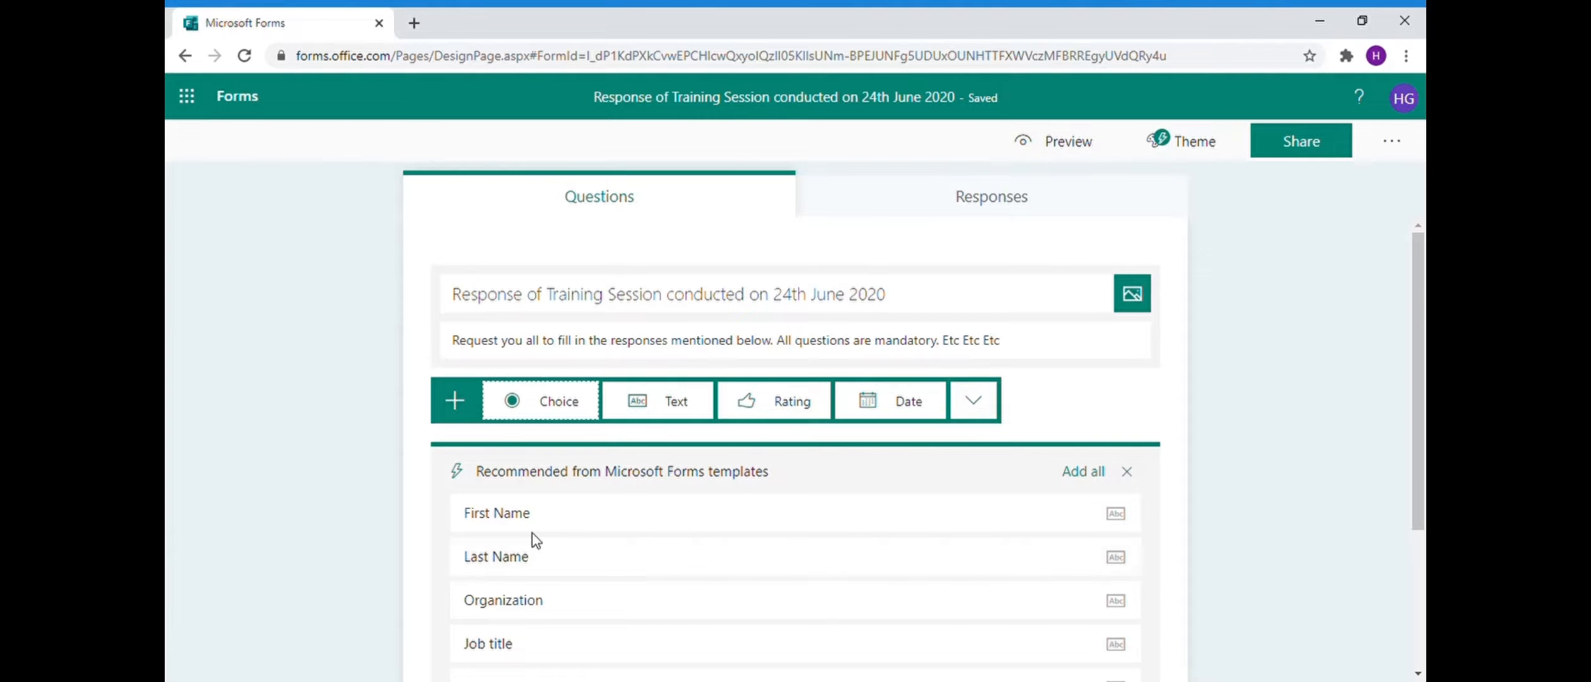
scroll(568, 524, "down", 3)
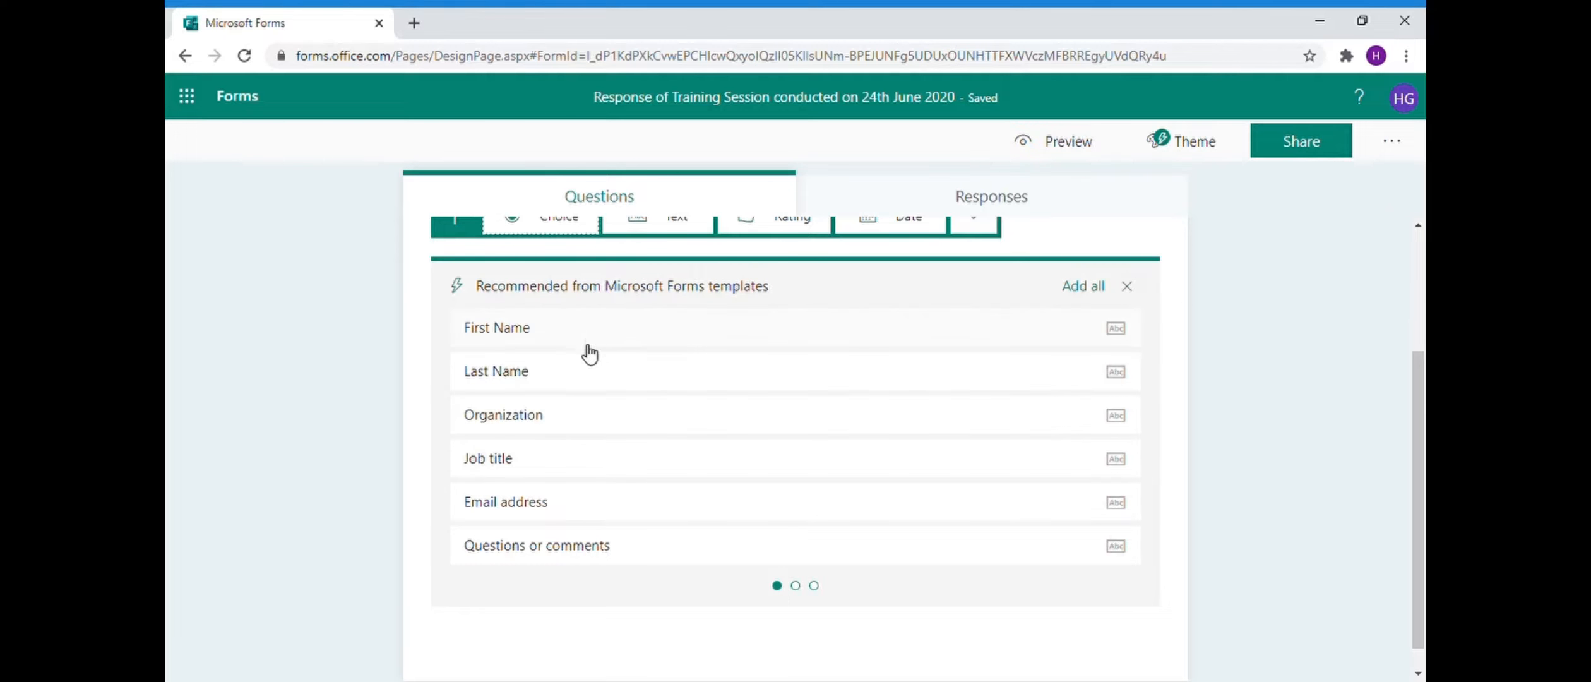
left_click(797, 586)
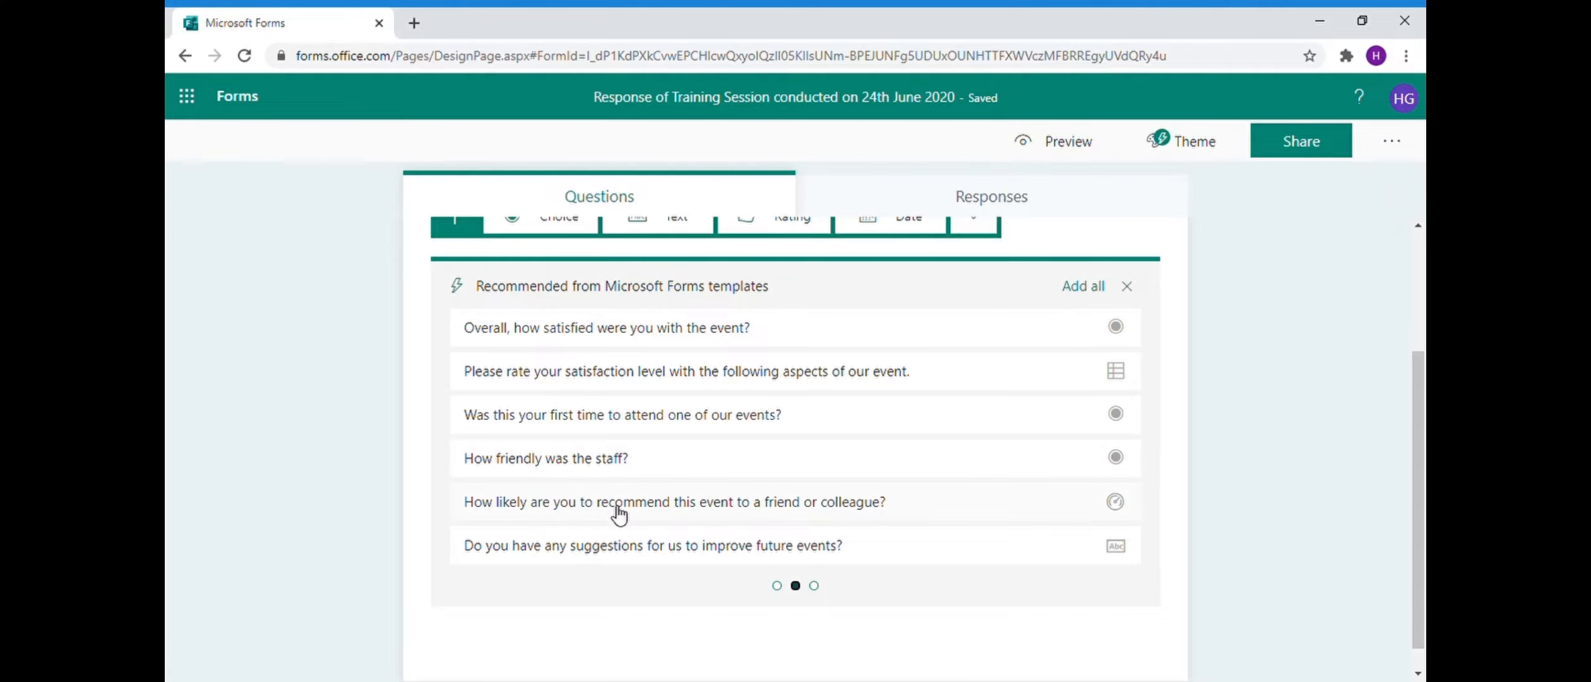
left_click(814, 586)
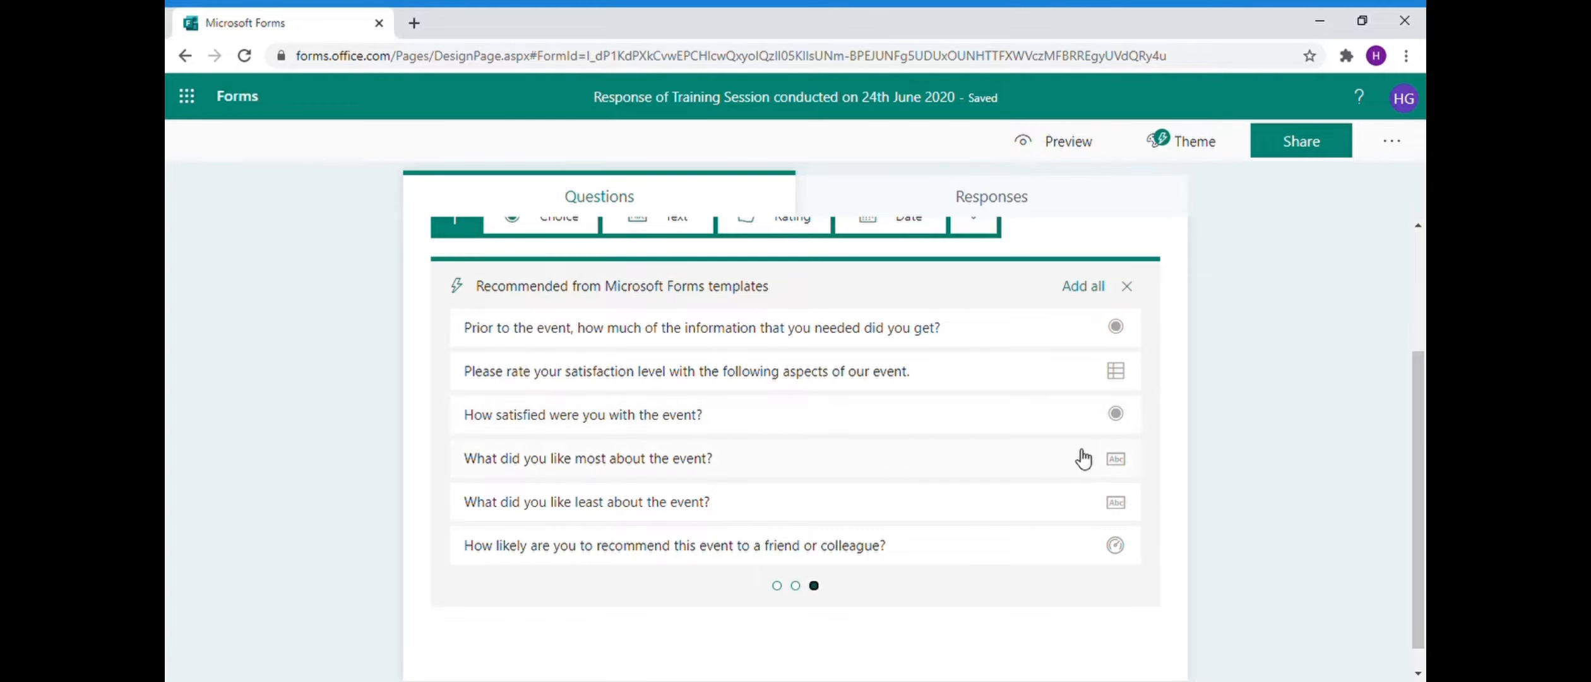
scroll(676, 429, "up", 3)
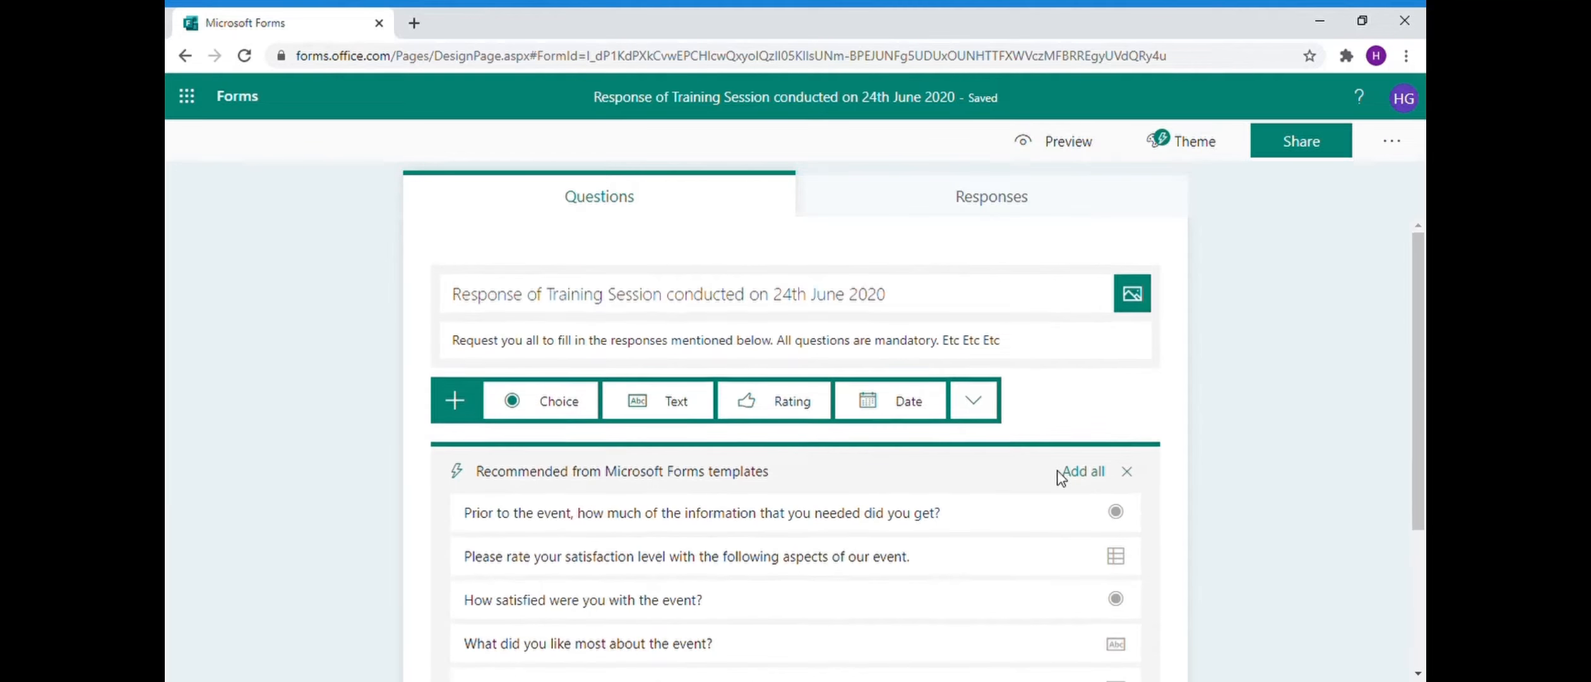
left_click(1127, 472)
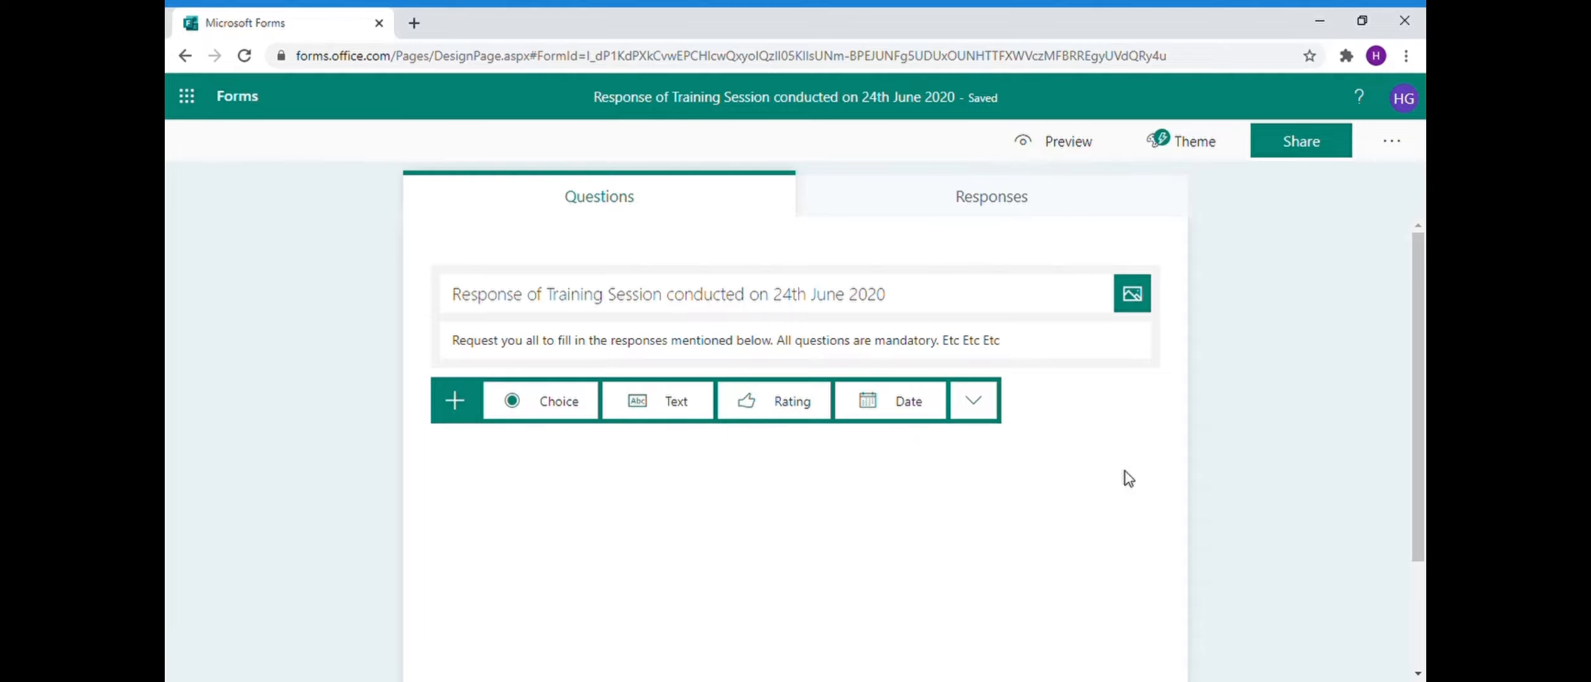
- Add a choice question reading "How did you like the Topic of the Training Session ?"
left_click(565, 418)
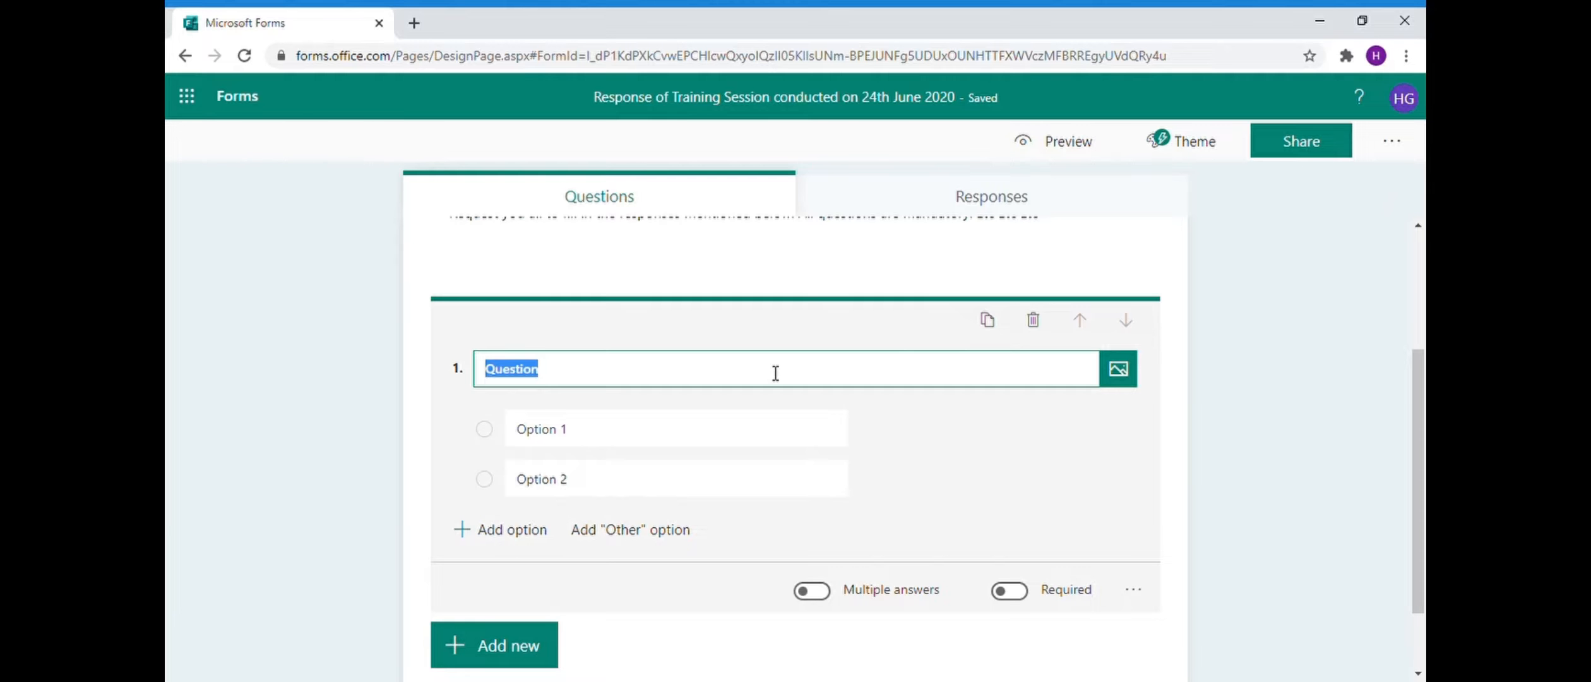
type("Ho")
key("BackSpace")
type("o")
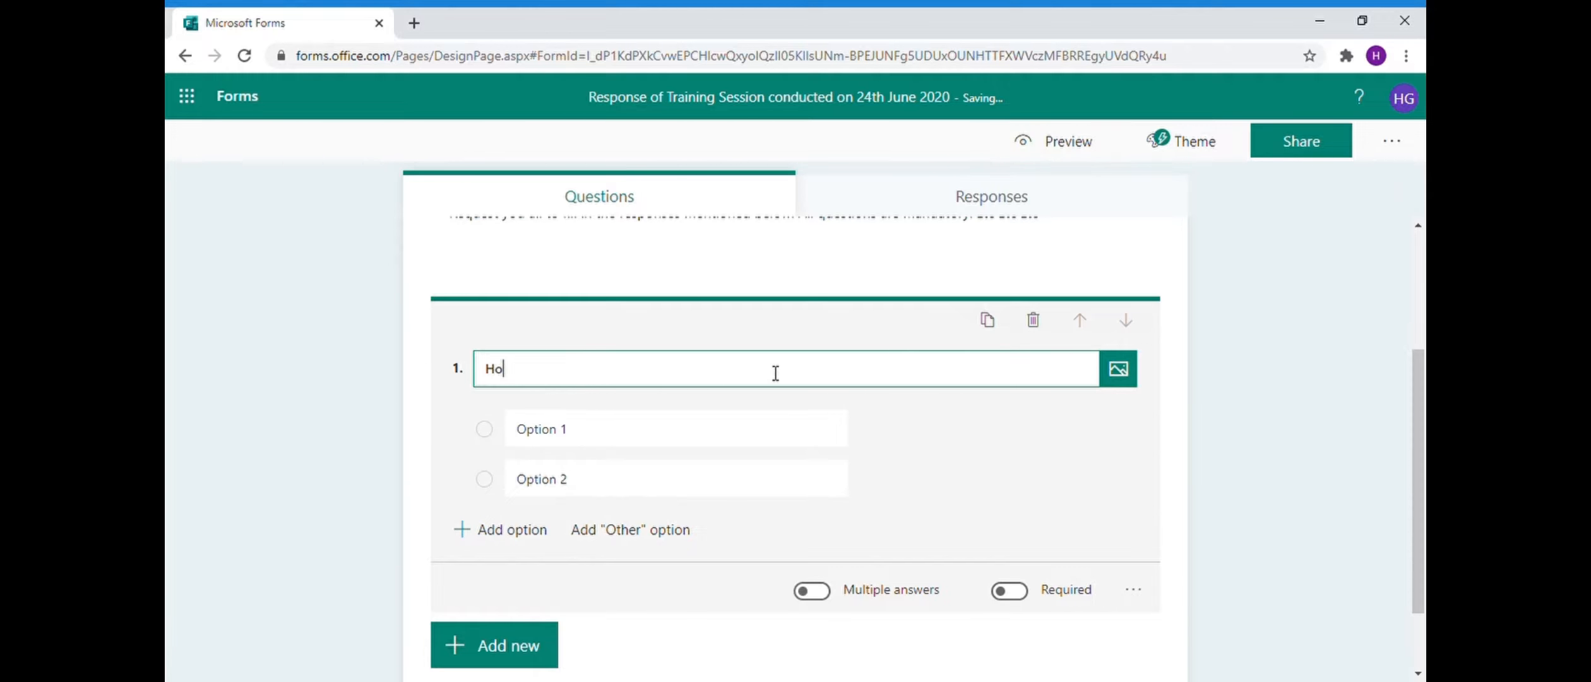
type("w did you like the ")
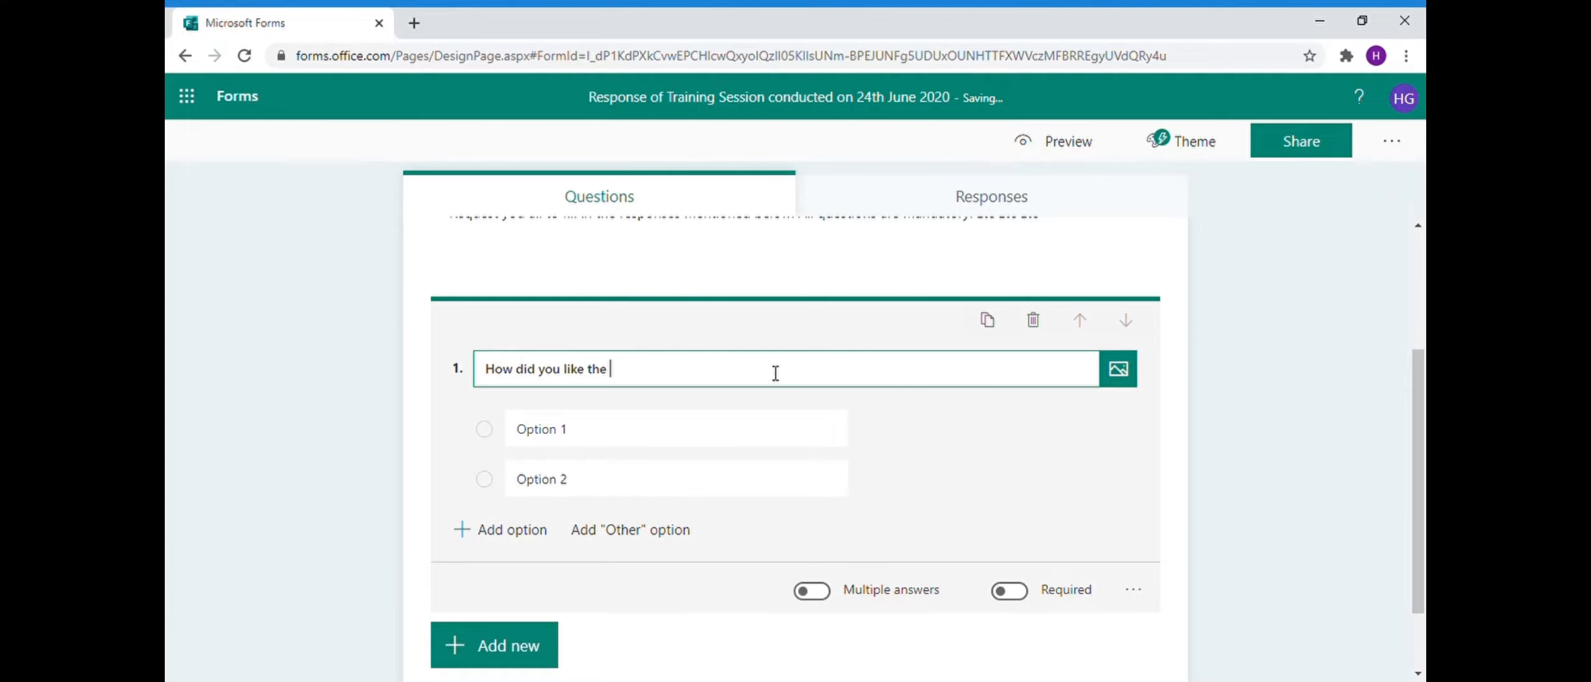
type("Topic of the Training Sessio")
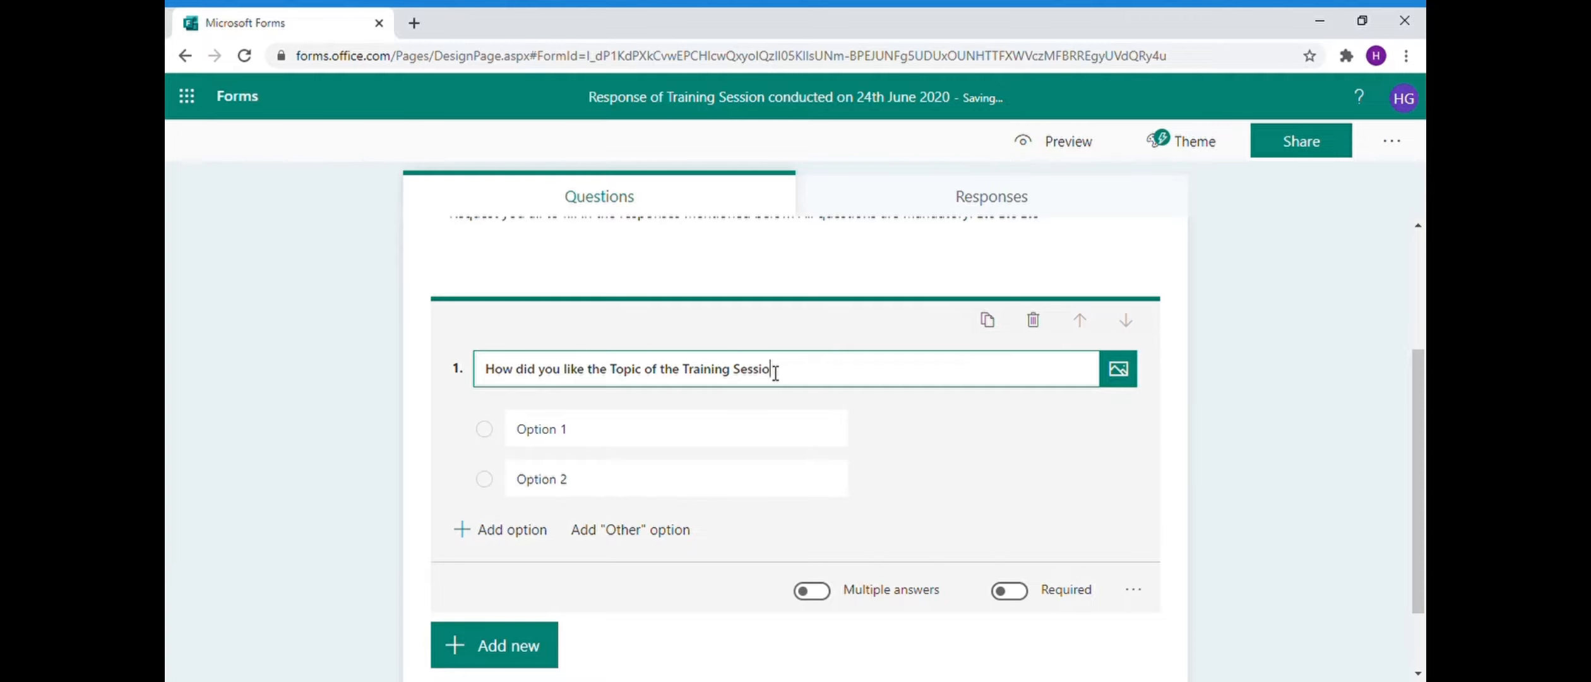
type("n ?")
- Set the first answer option of question 1 to "Excellent"
left_click(604, 445)
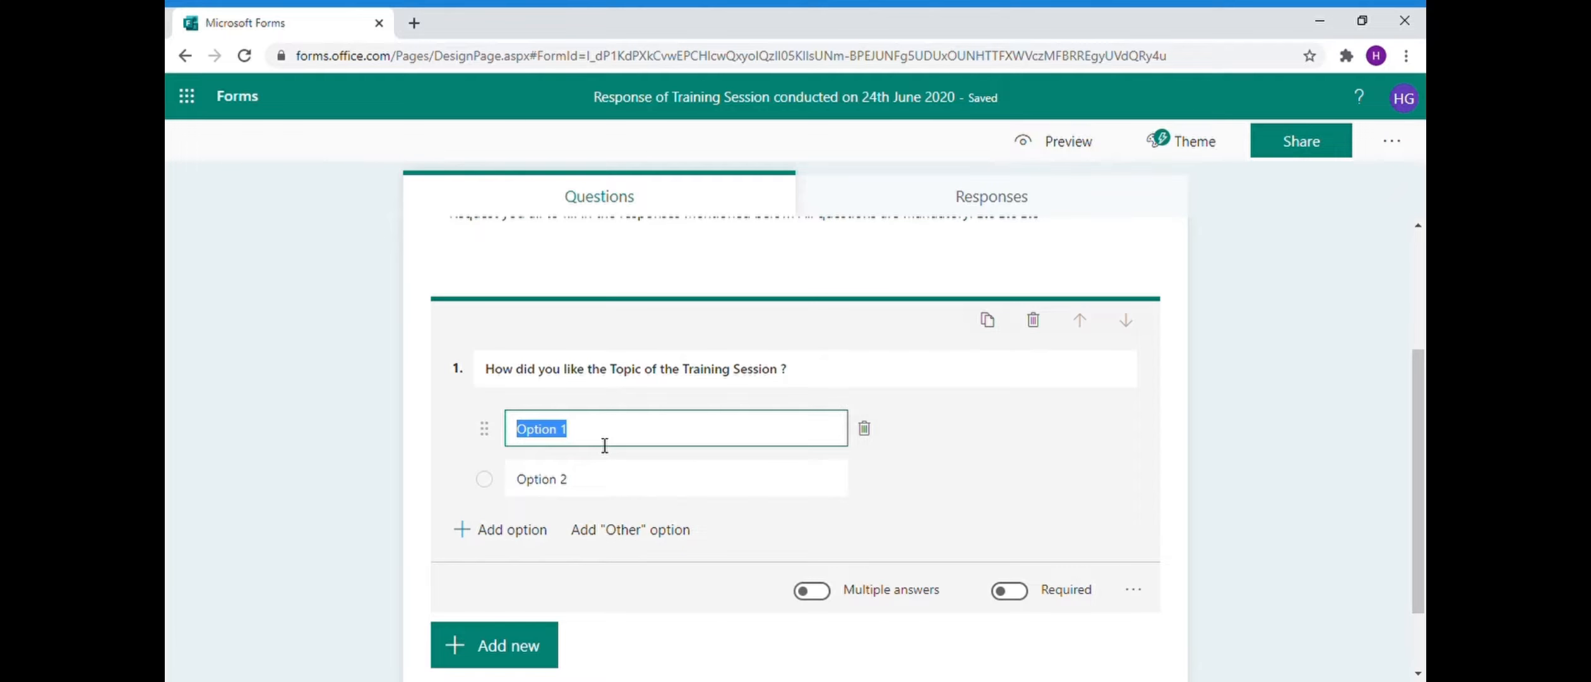
type("Ecel")
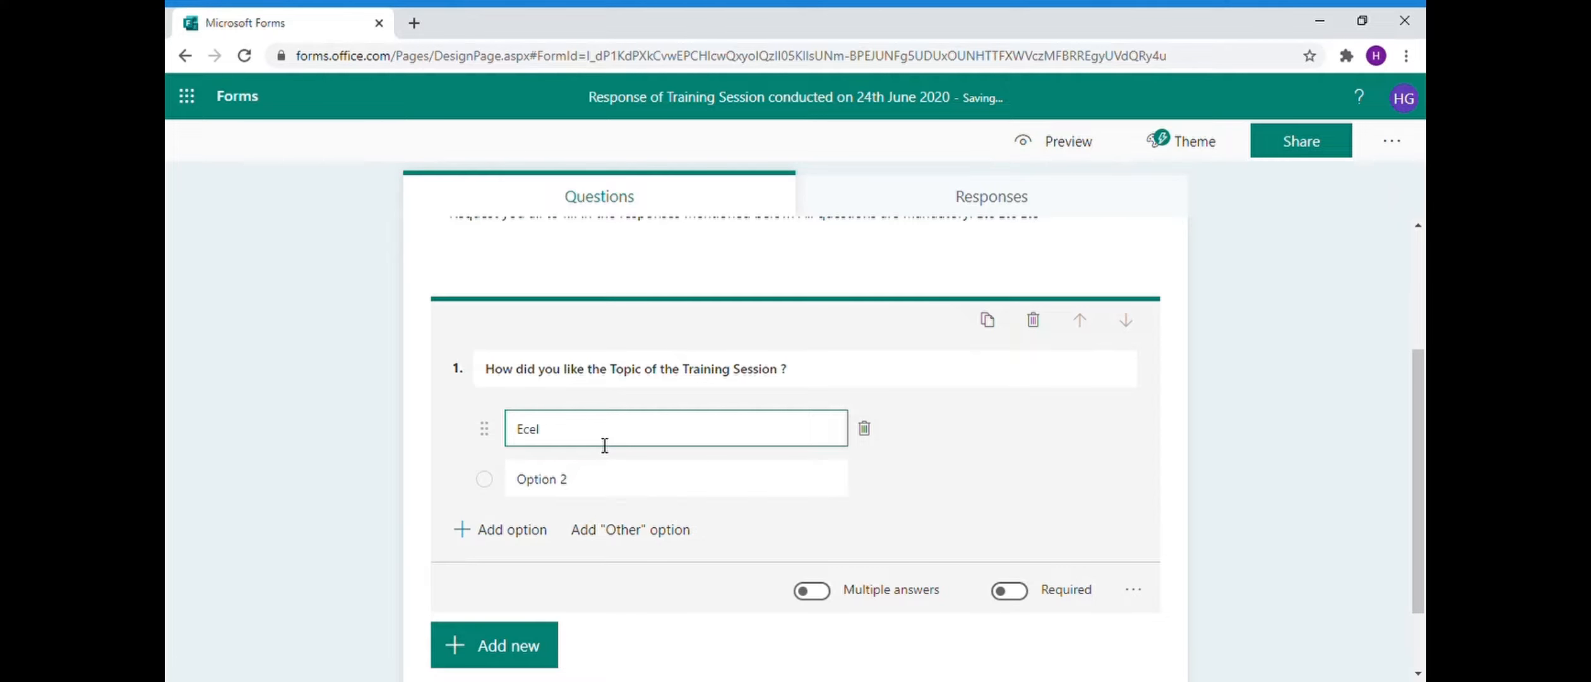
key("BackSpace")
key("BackSpace")
key("BackSpace")
type("xcellent")
key("Tab")
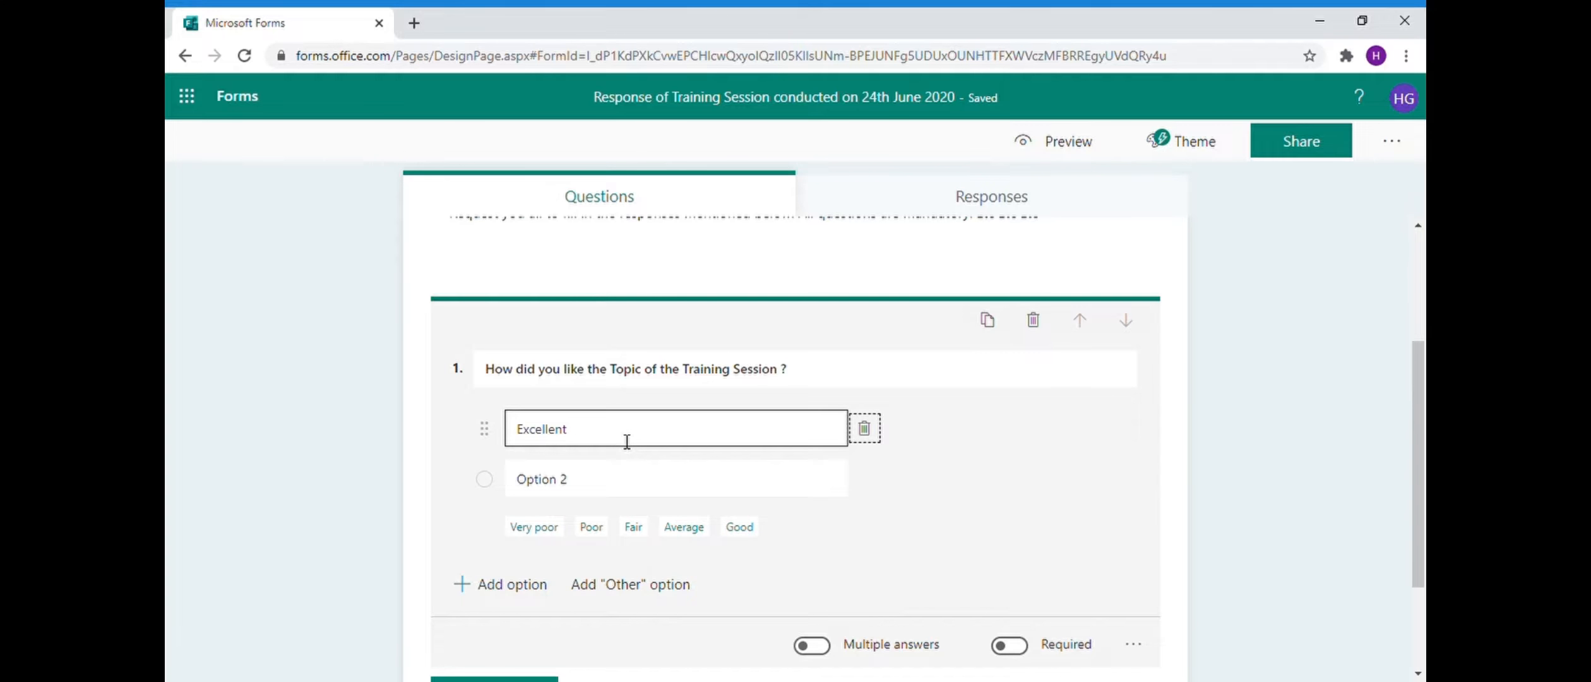
- Set question 1's second answer to the suggested "Good" and add the suggested options "Poor" and "Fair"
left_click(621, 485)
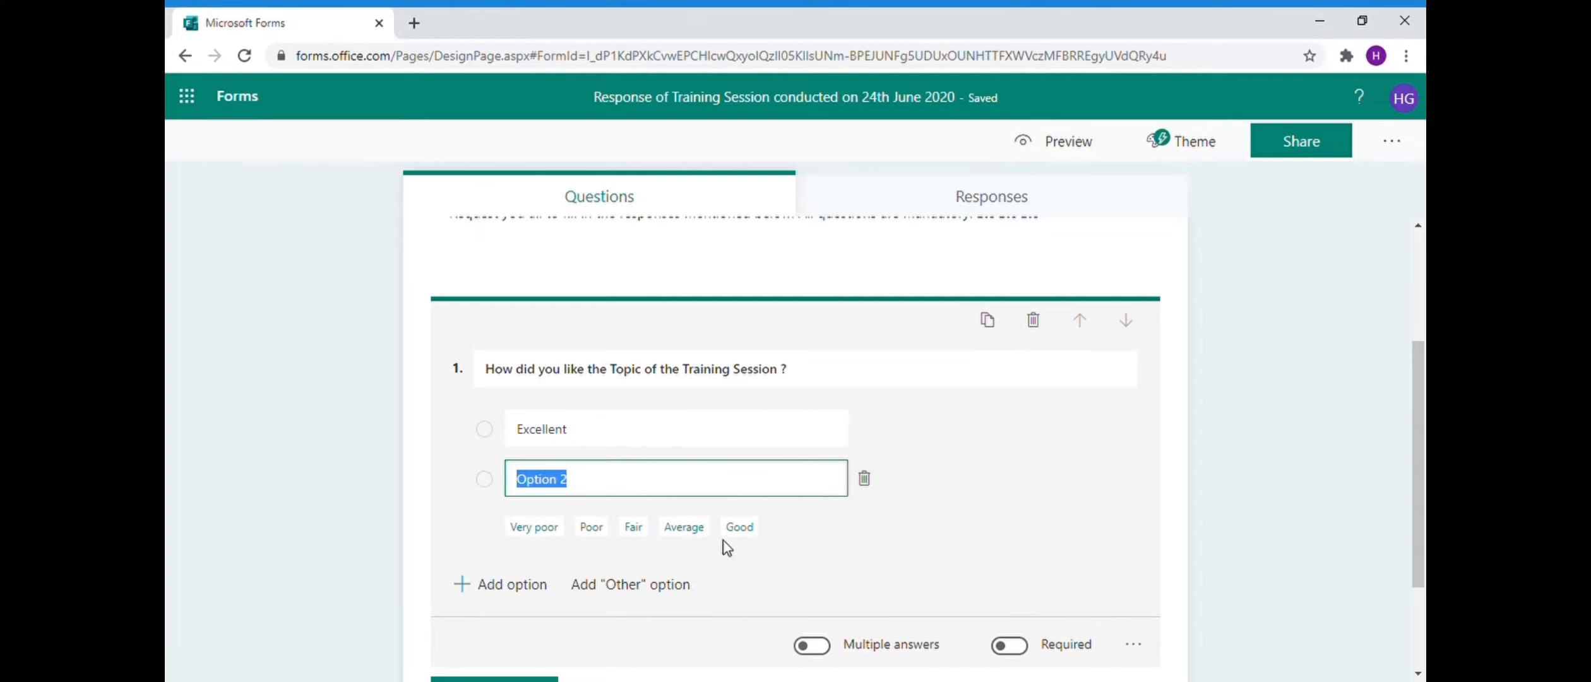
left_click(736, 530)
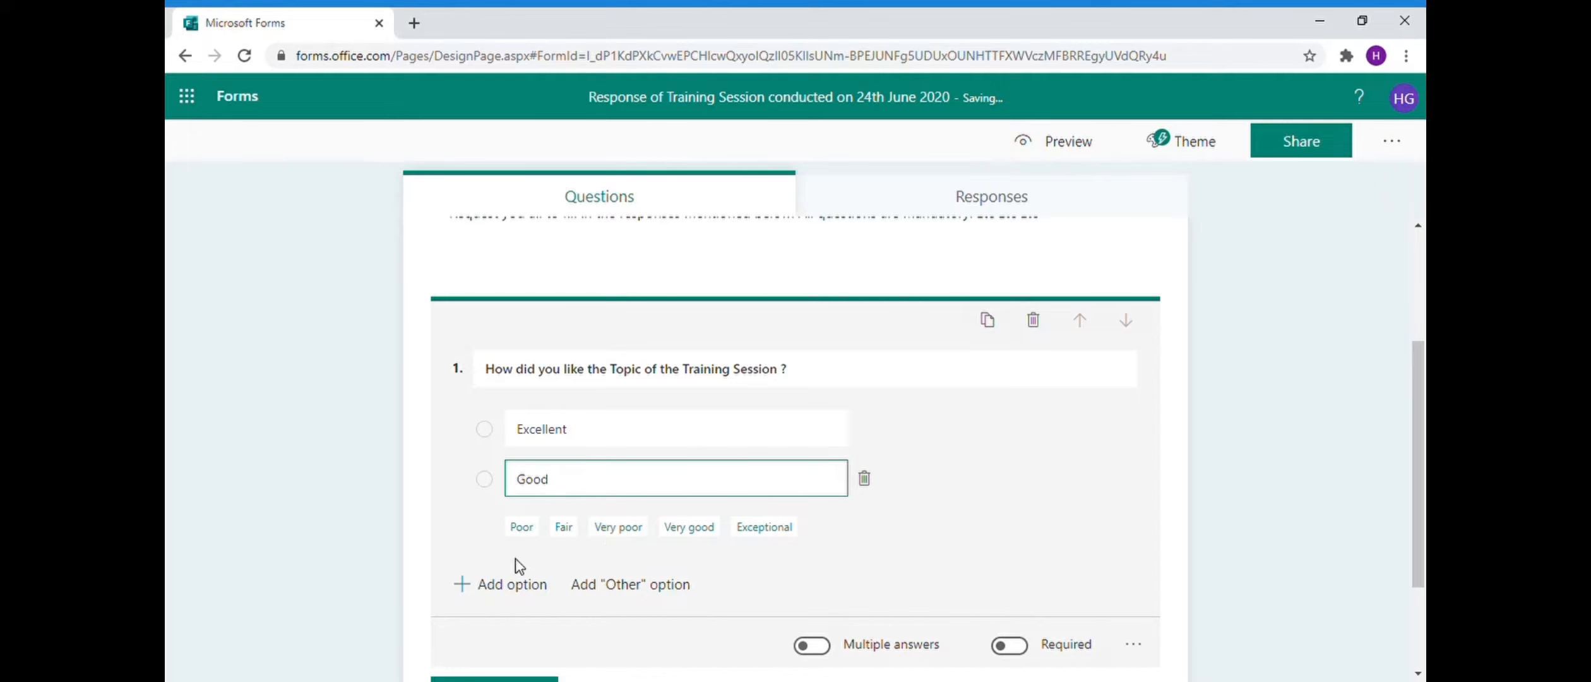
left_click(513, 590)
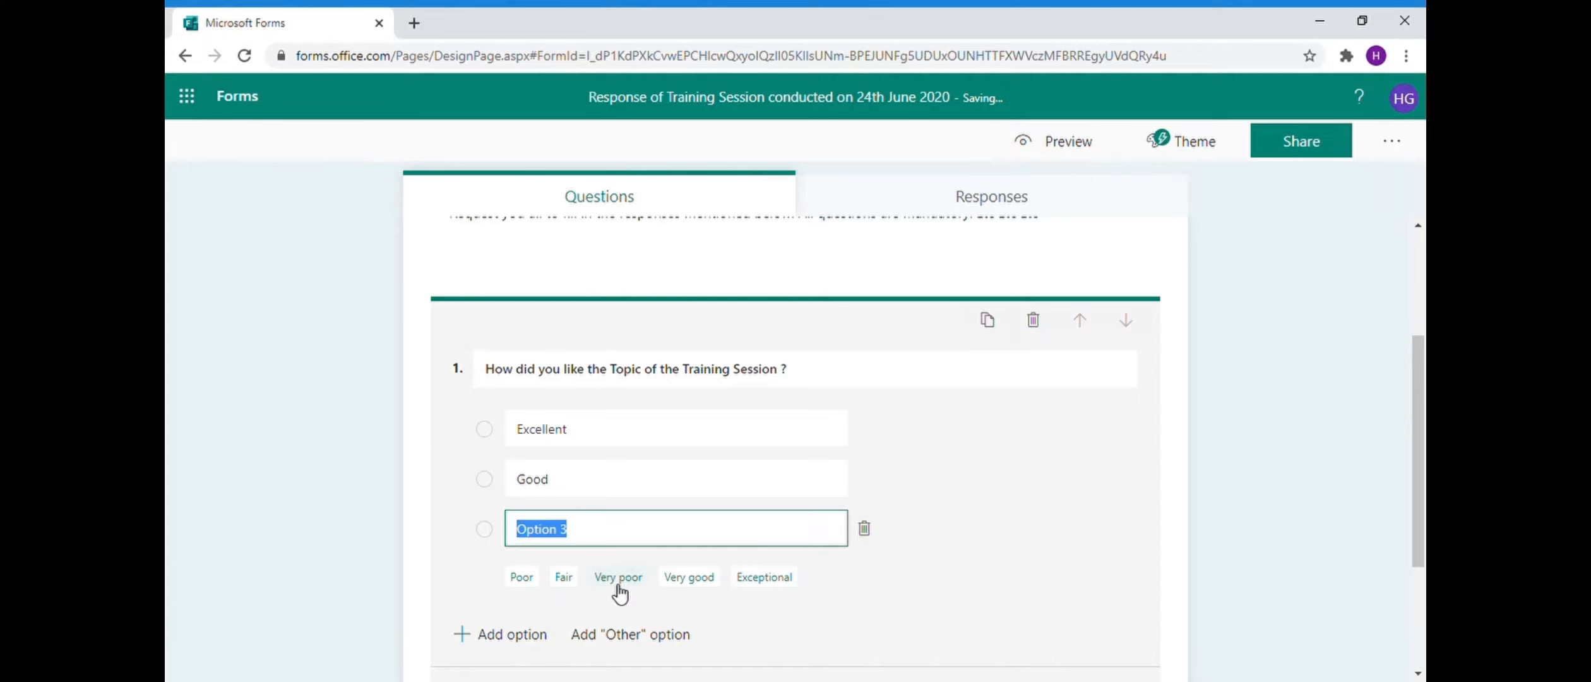
left_click(522, 576)
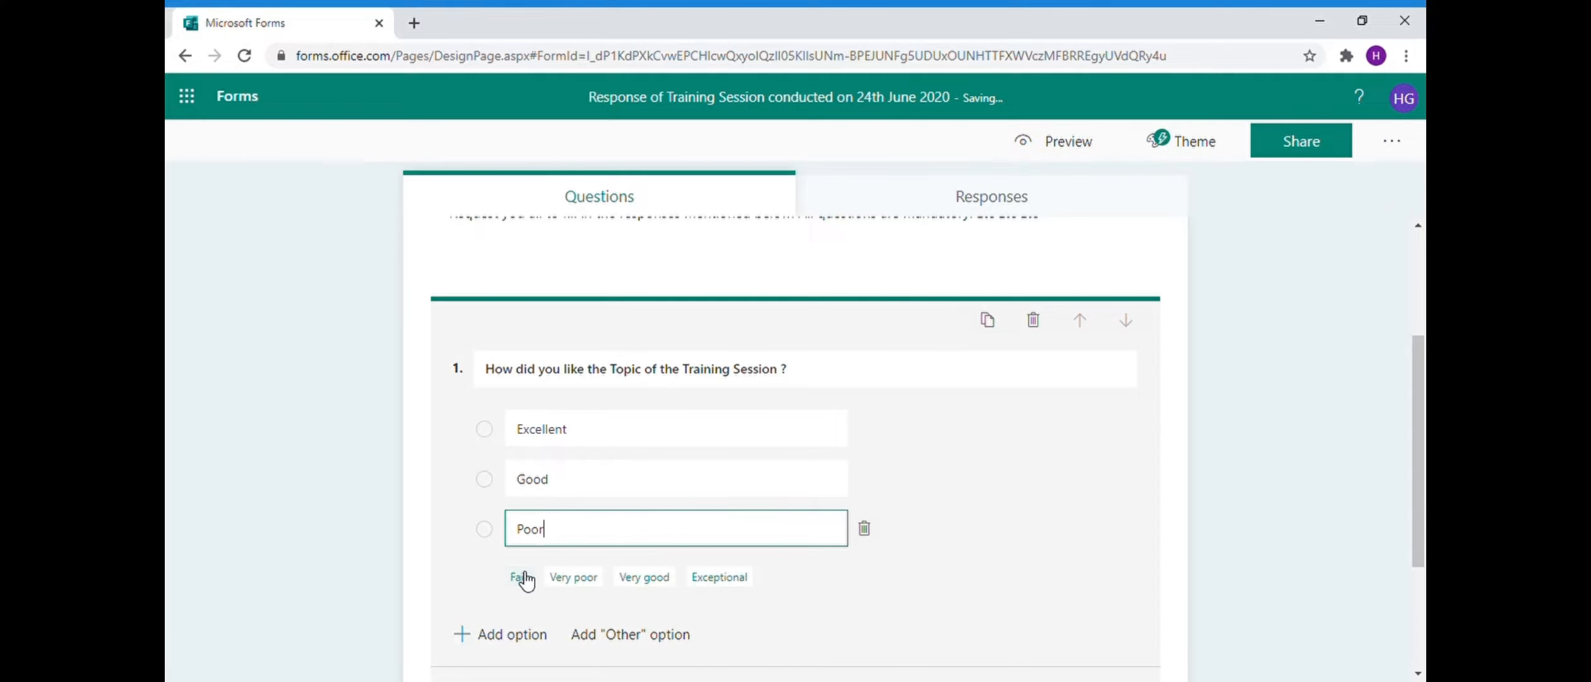
left_click(529, 633)
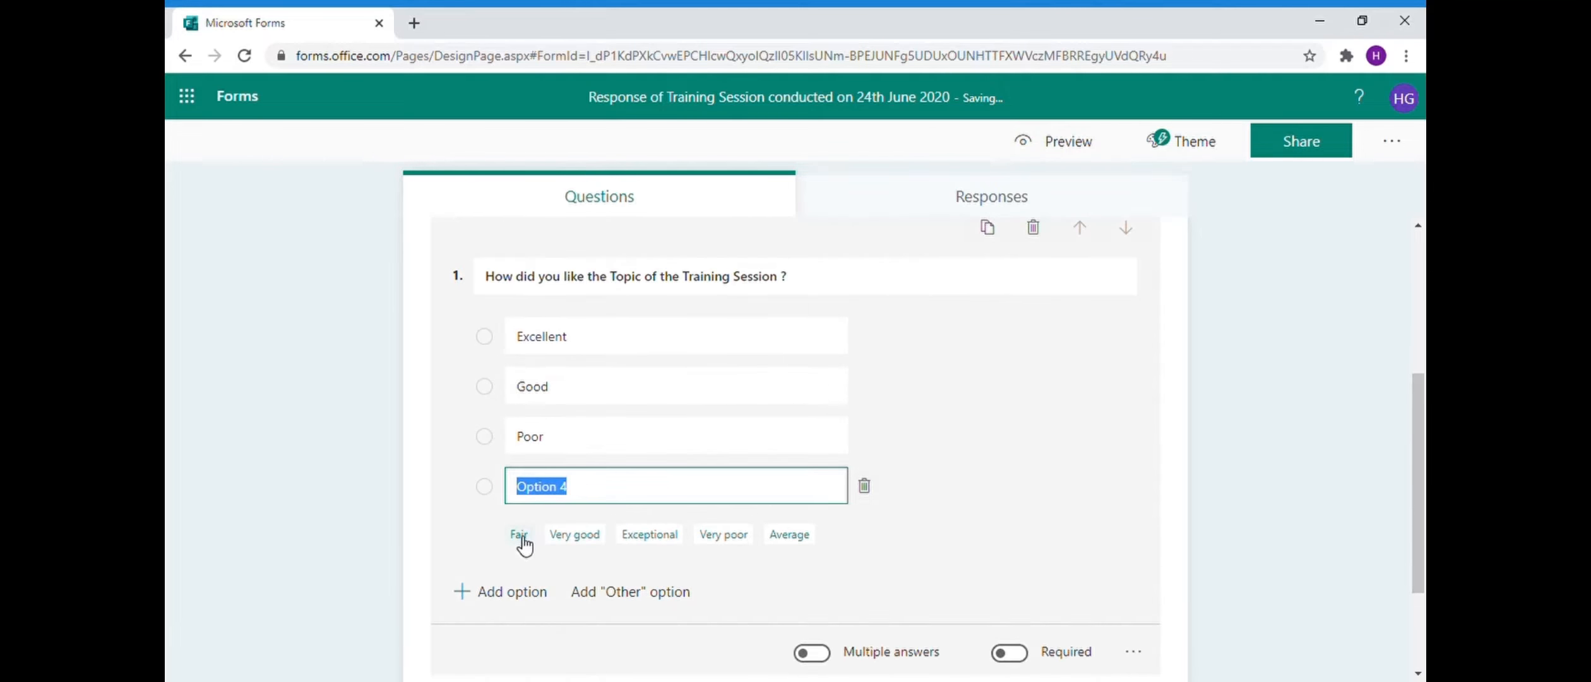
left_click(518, 536)
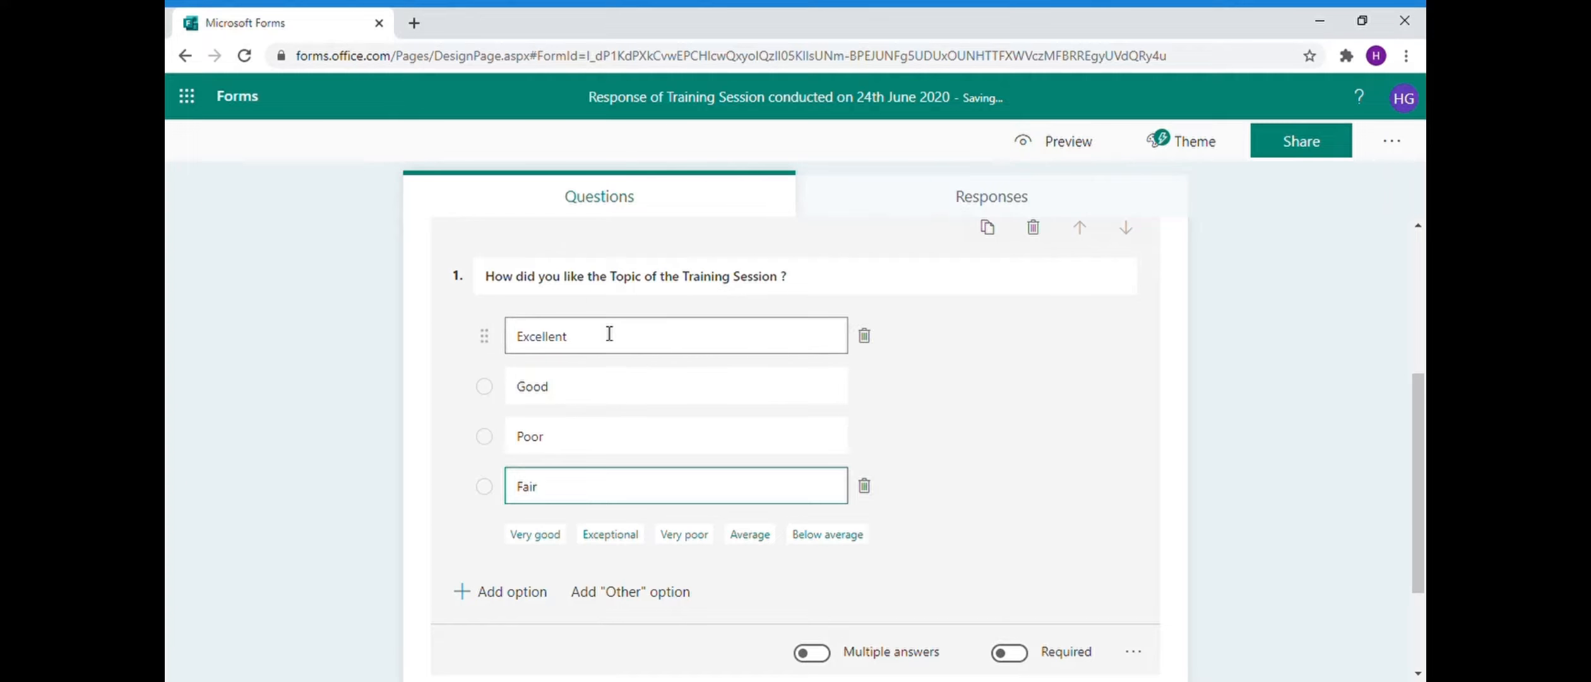
left_click(446, 377)
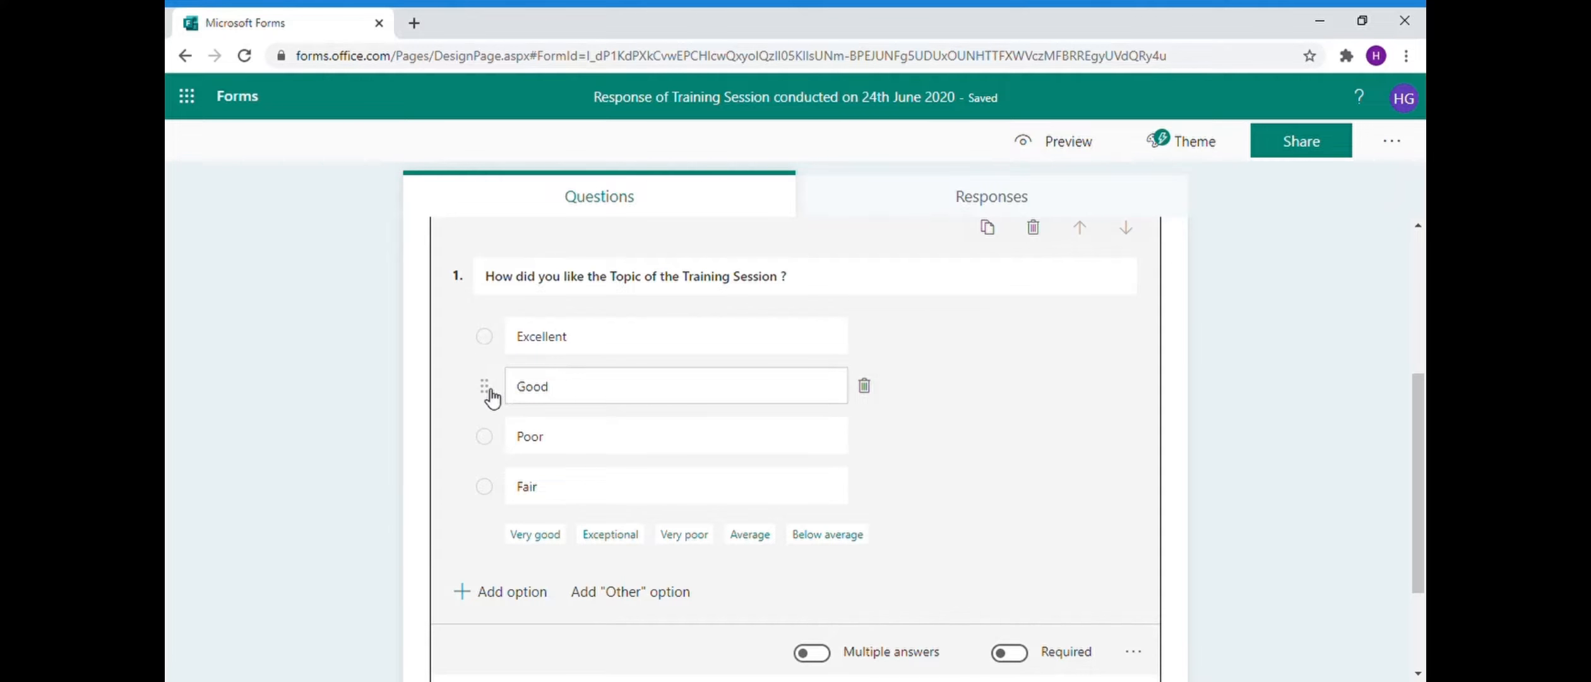
mouse_move(492, 398)
left_mouse_down()
mouse_move(490, 319)
mouse_move(489, 398)
left_mouse_up()
mouse_move(492, 397)
left_mouse_down()
mouse_move(479, 327)
mouse_move(478, 455)
mouse_move(478, 331)
mouse_move(487, 426)
mouse_move(488, 388)
left_mouse_up()
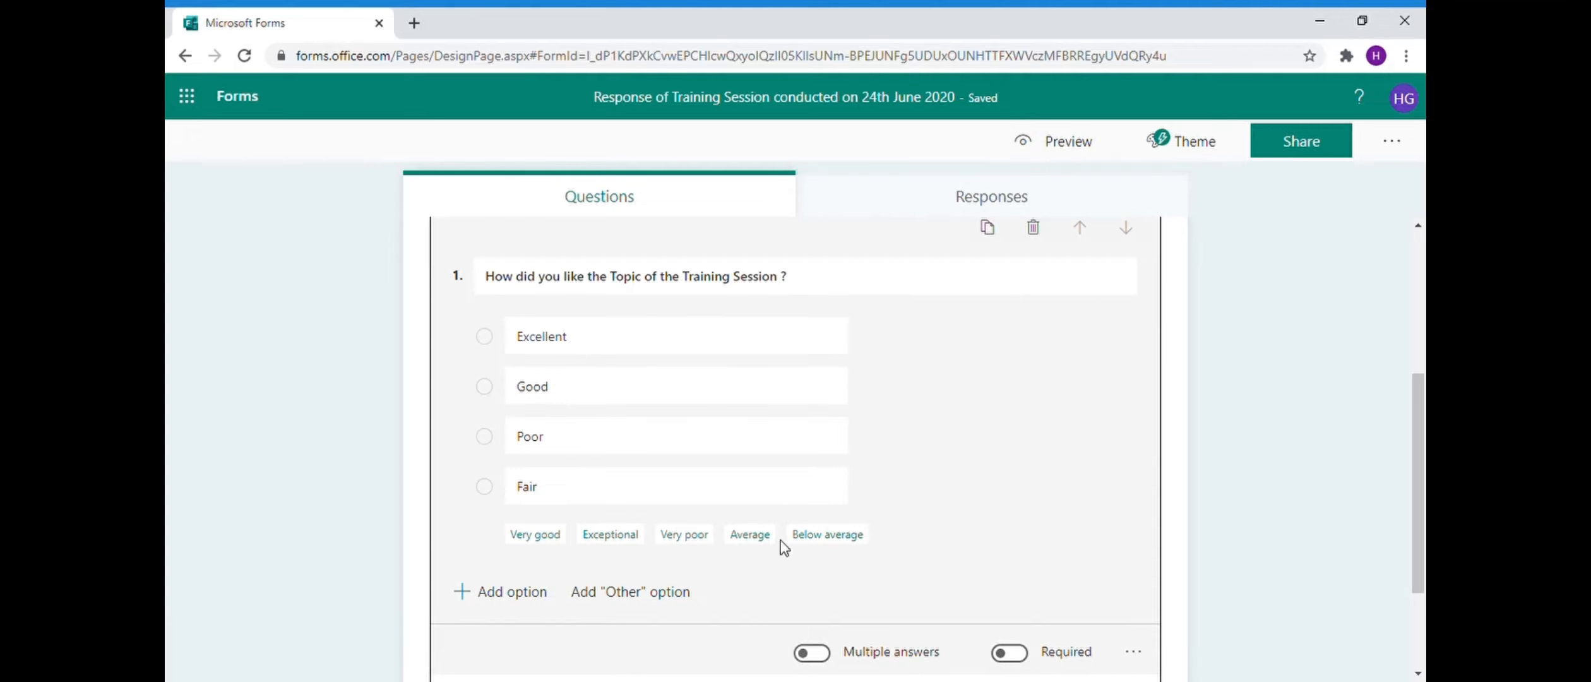
- Try allowing multiple answers on question 1, examine its answer options, and disallow multiple answers again
scroll(887, 549, "down", 2)
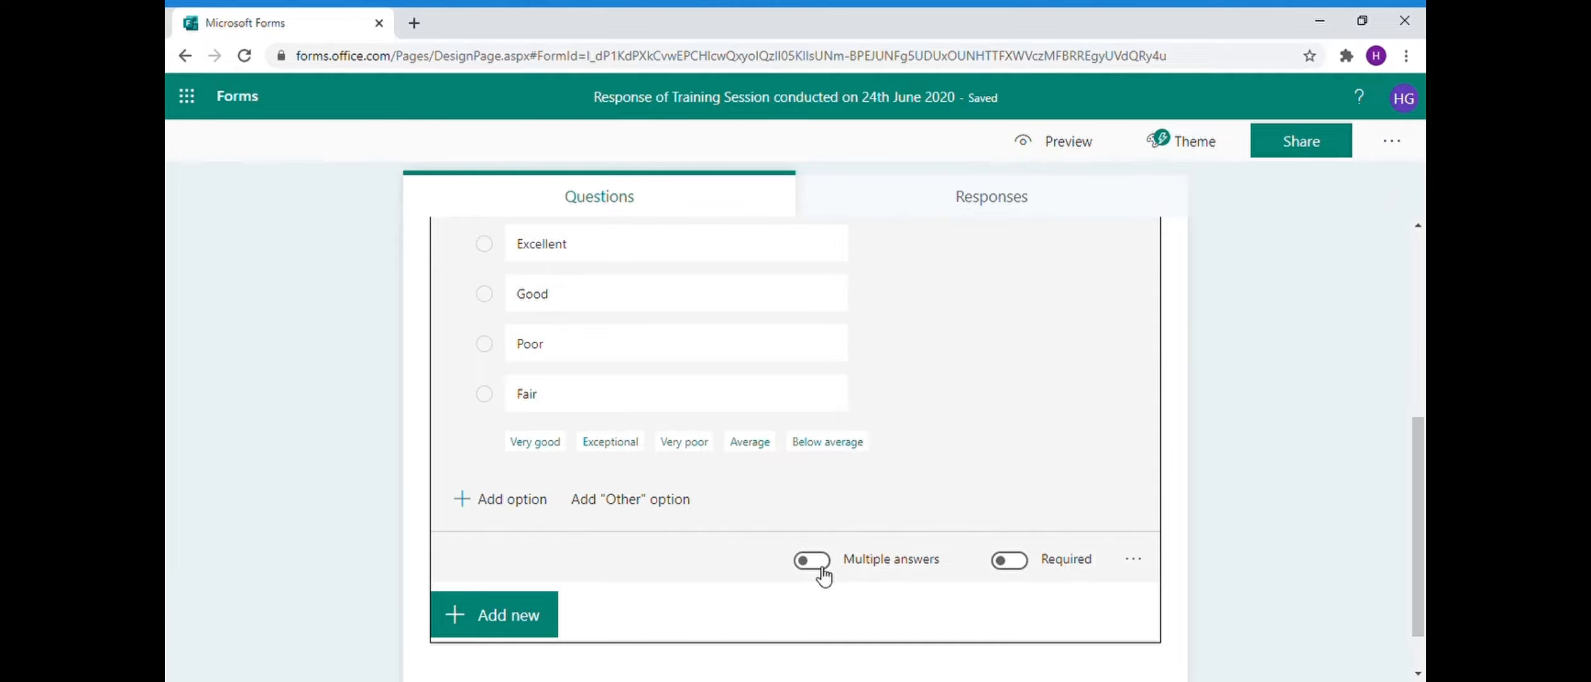
scroll(821, 590, "up", 2)
scroll(823, 575, "down", 2)
left_click(812, 560)
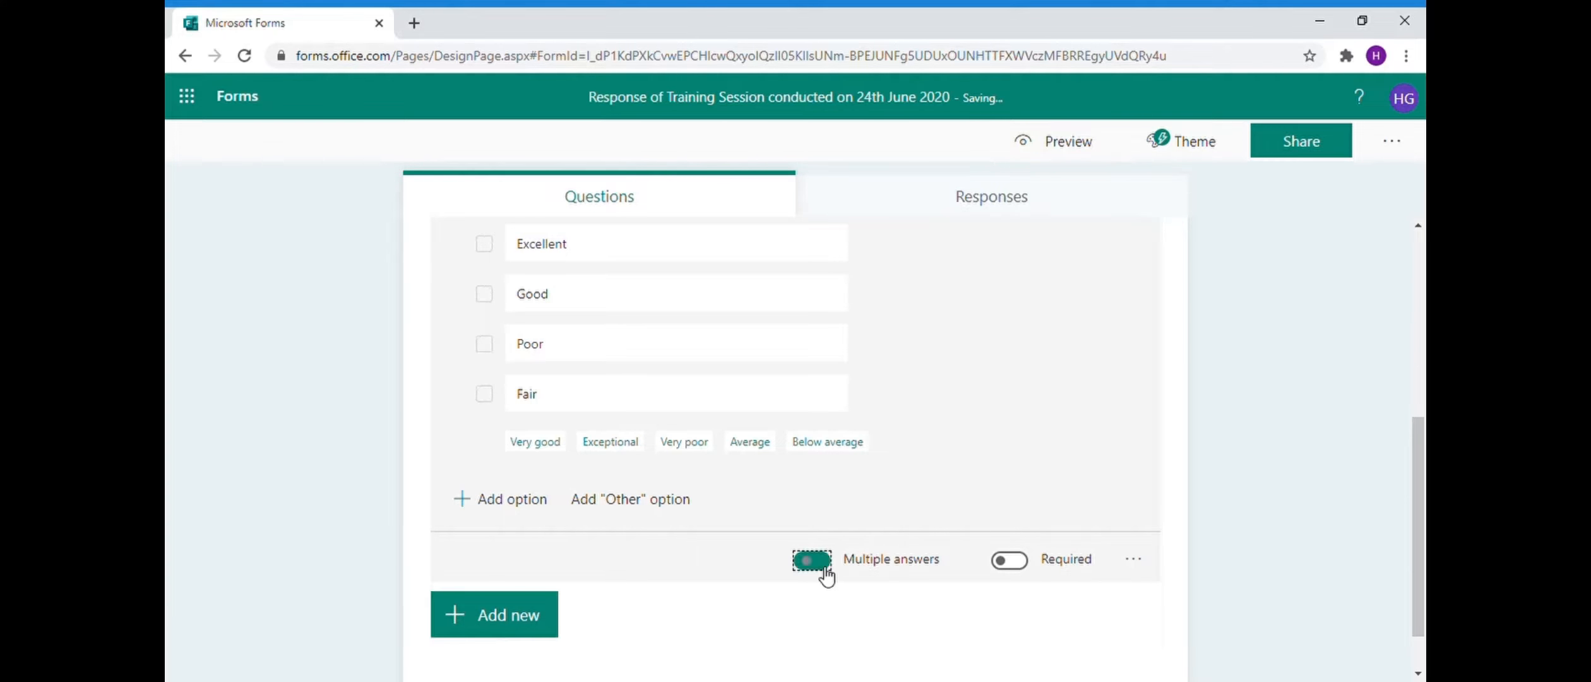
scroll(575, 508, "up", 2)
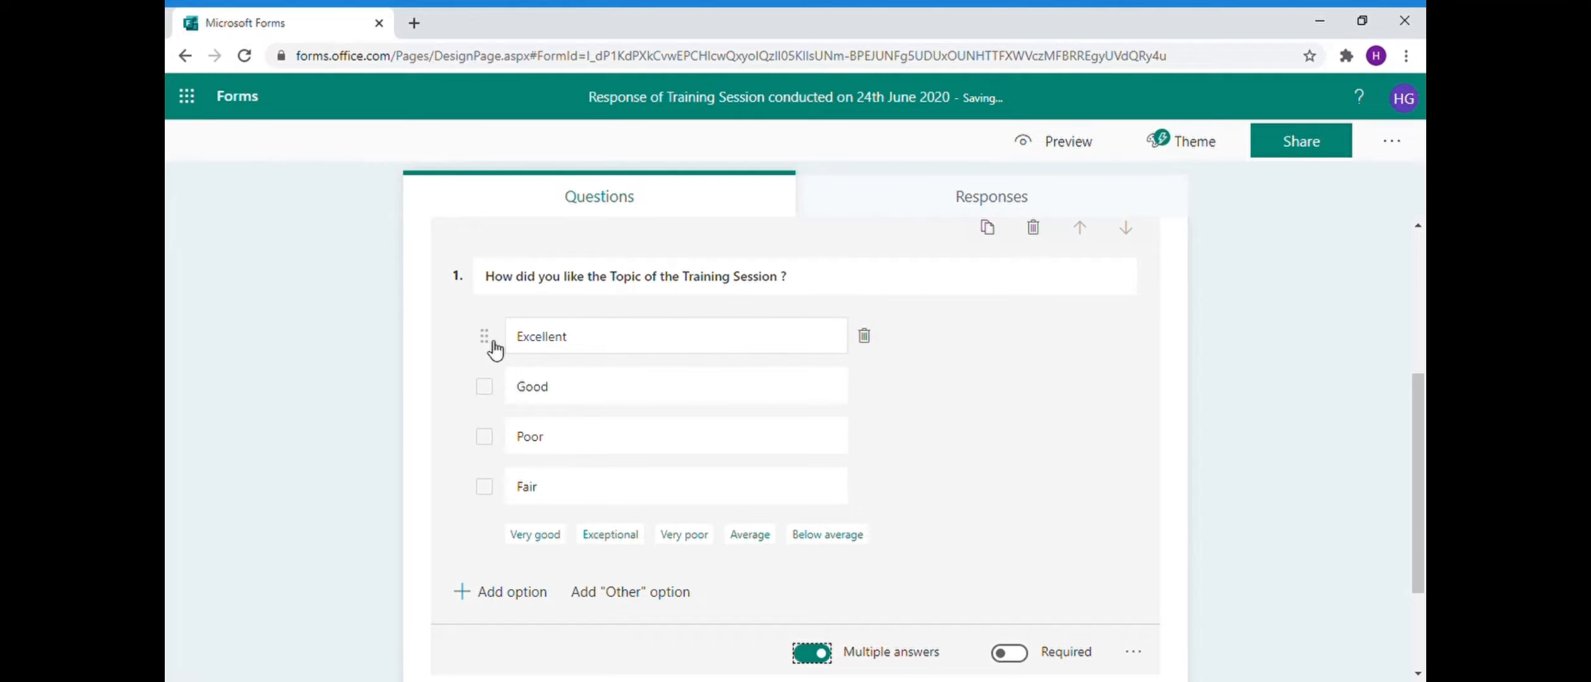
left_click(637, 444)
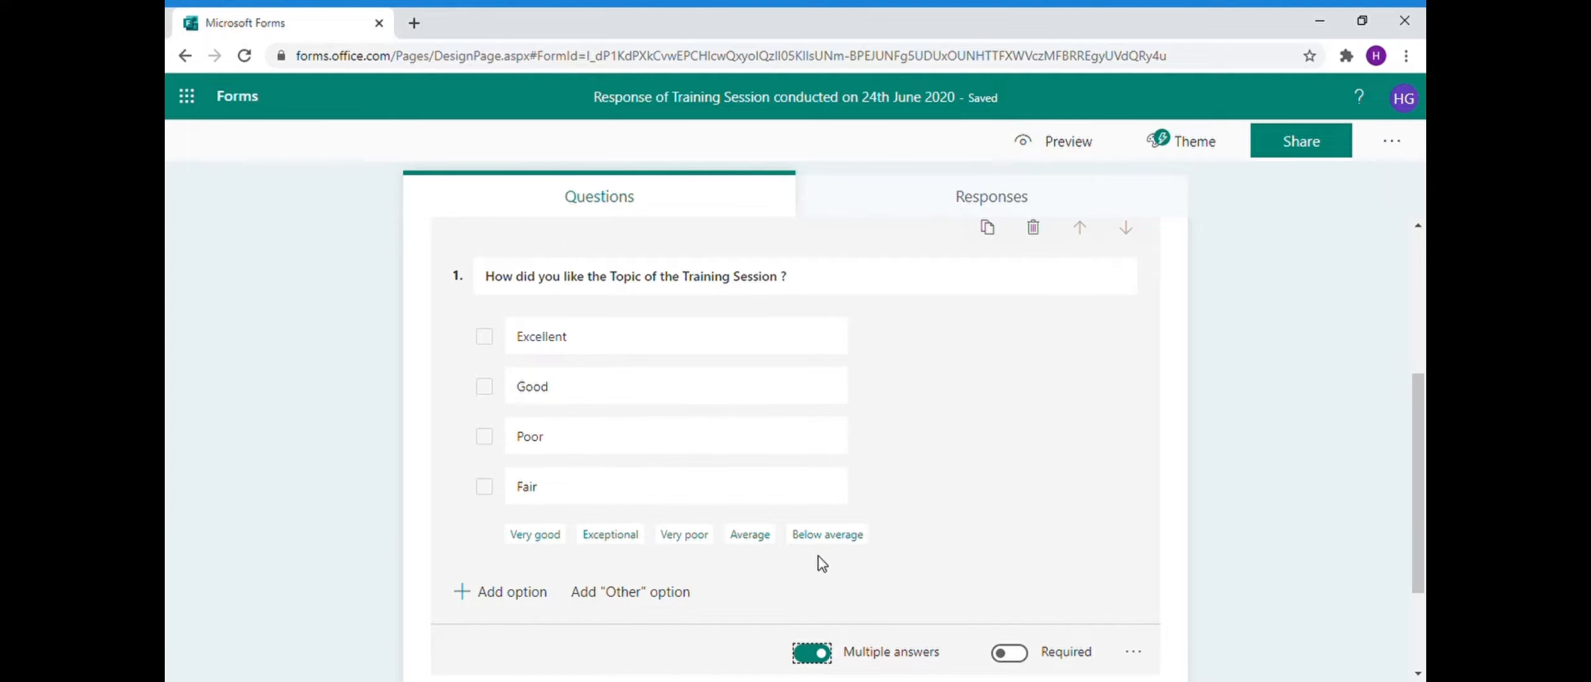
scroll(818, 571, "down", 2)
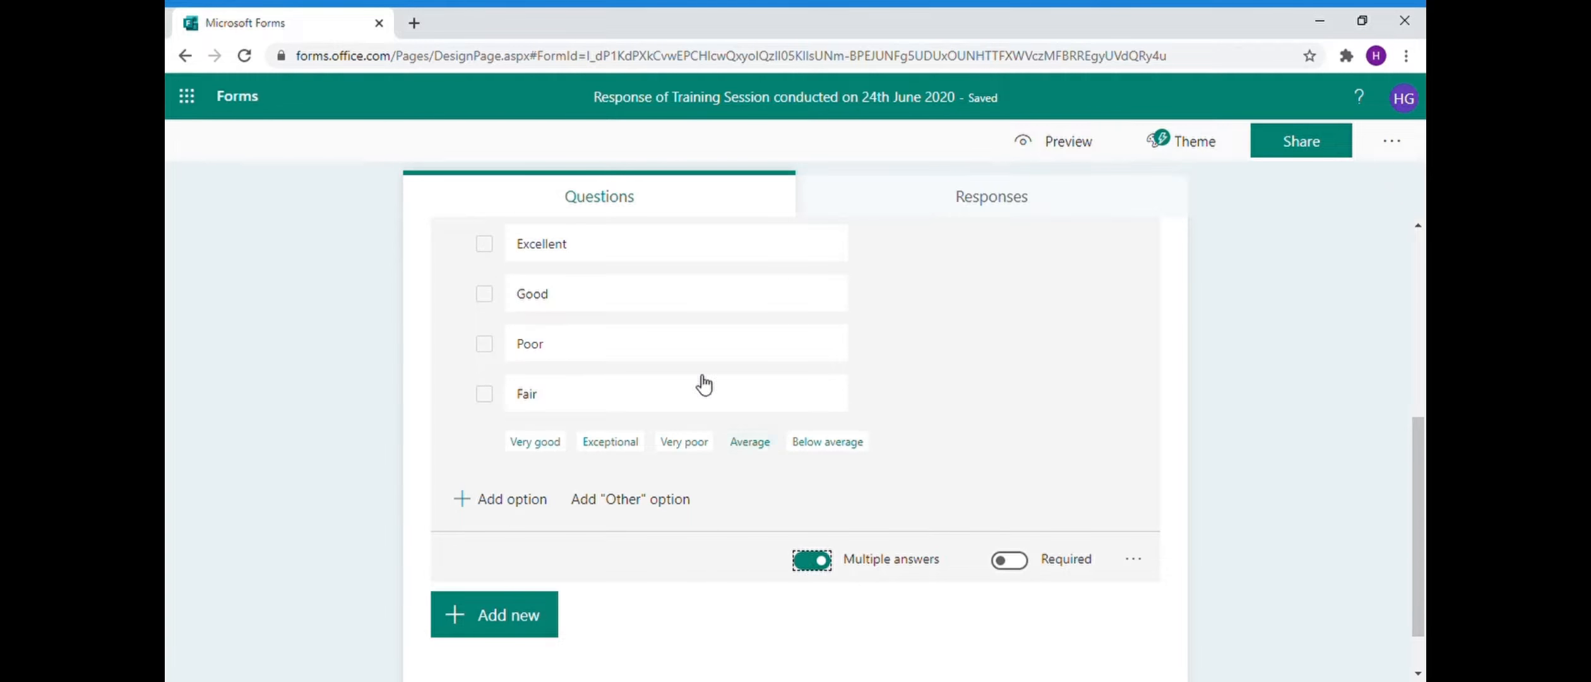
scroll(599, 335, "up", 4)
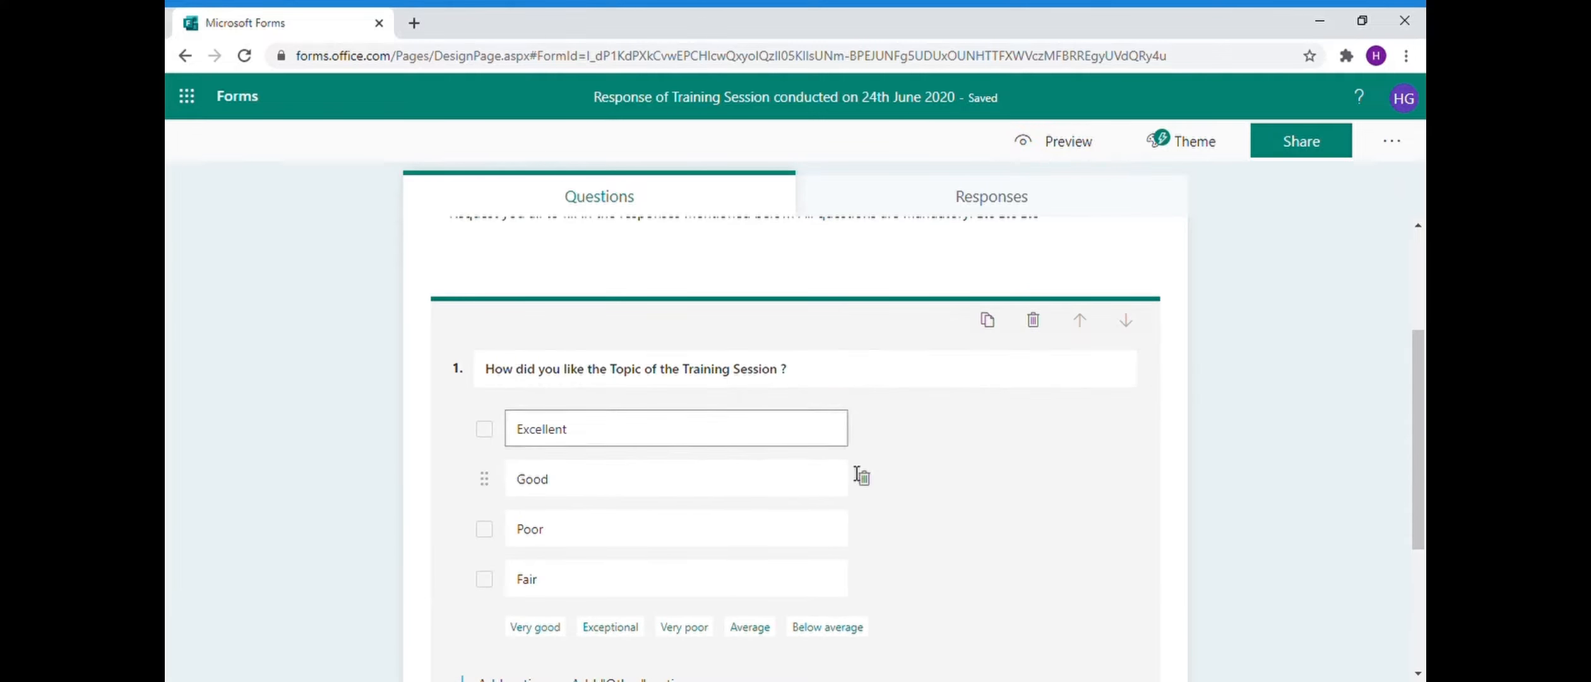
scroll(856, 472, "down", 2)
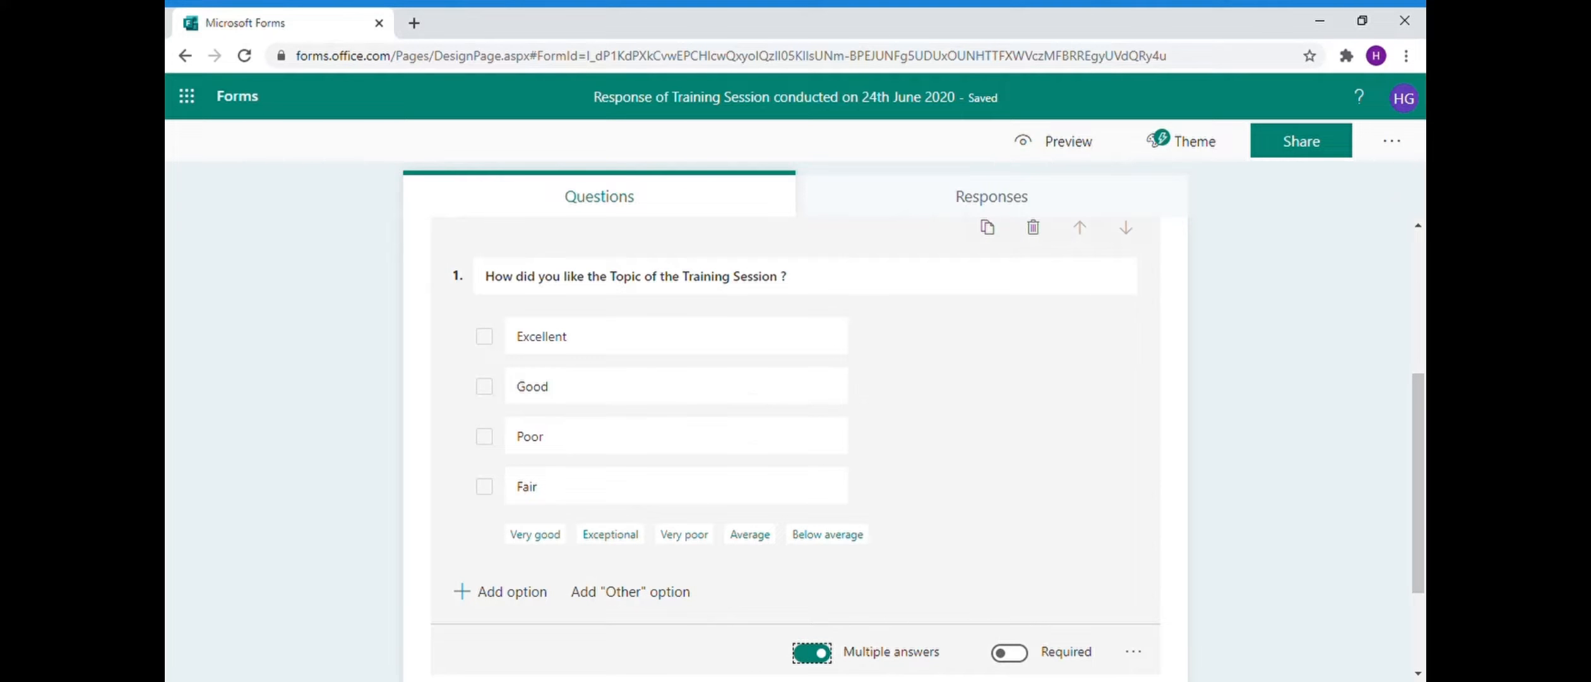
left_click(812, 657)
- Make question 1 a required question and review its text and answer options
left_click(1022, 656)
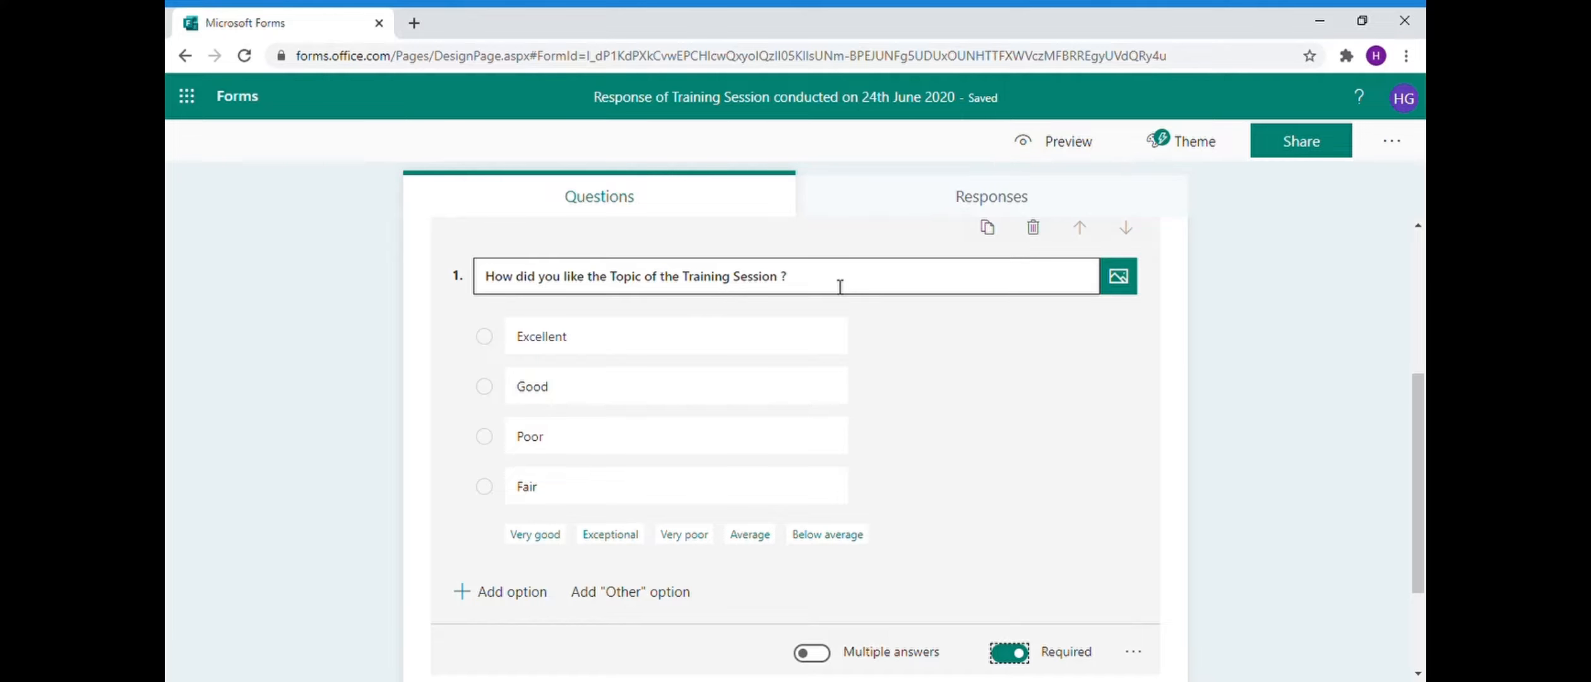
scroll(1027, 660, "down", 2)
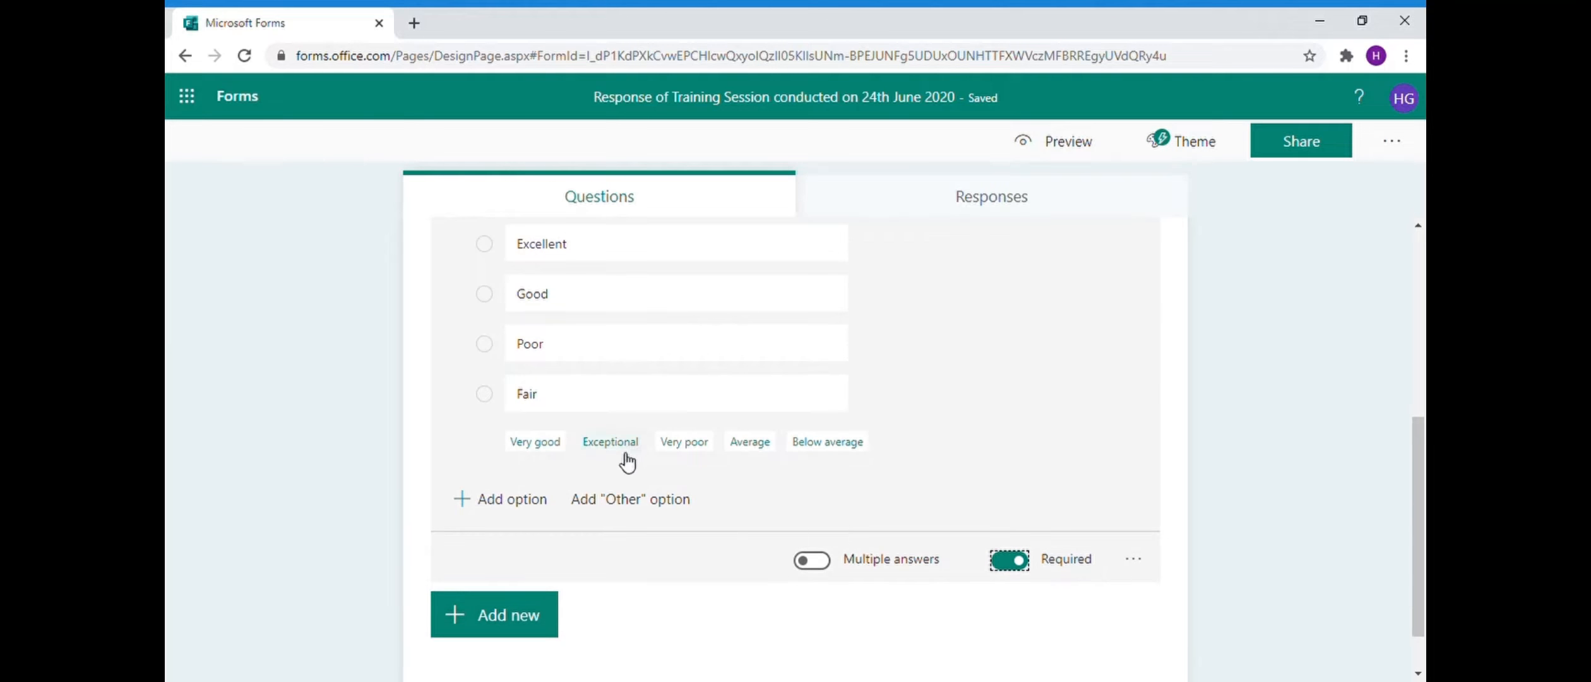
scroll(627, 463, "up", 3)
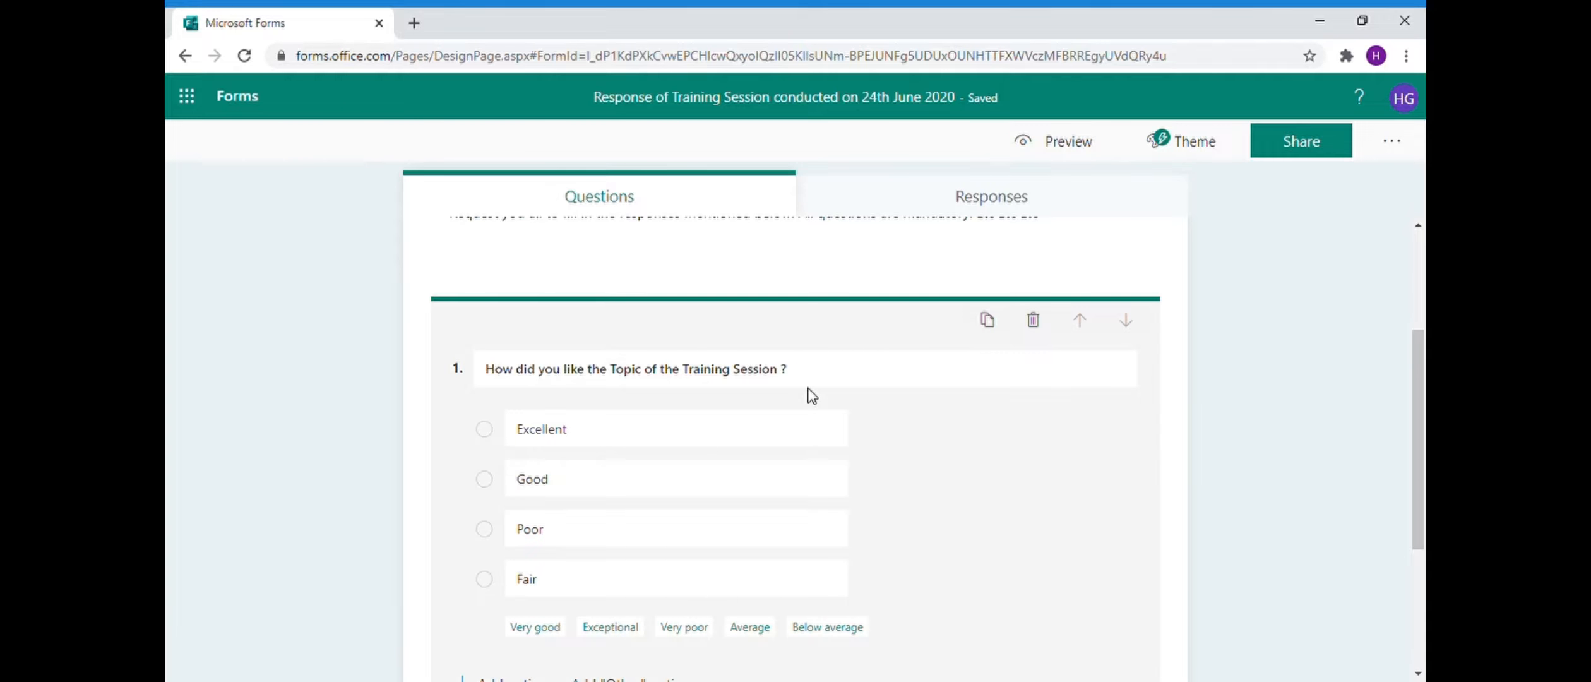
scroll(813, 396, "down", 2)
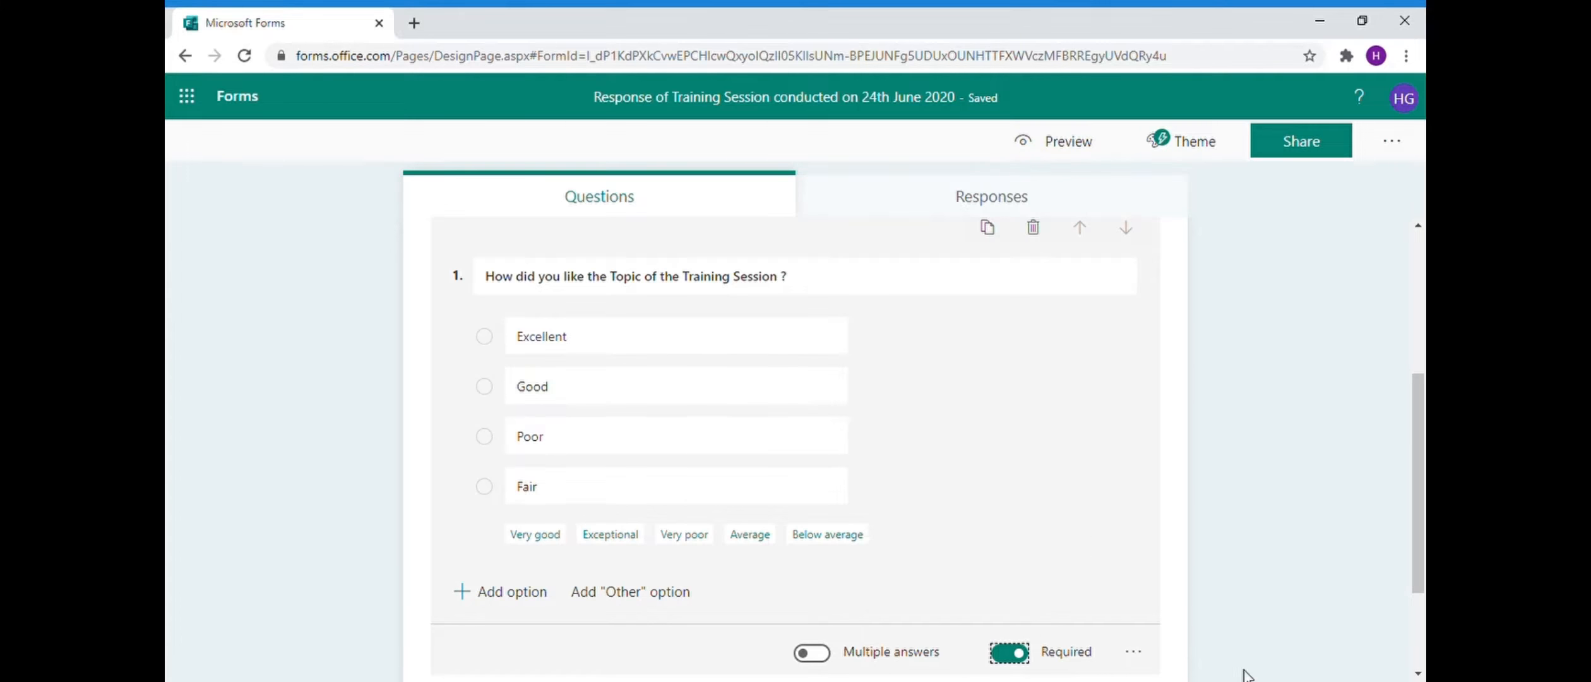
- View the additional settings available for question 1 and close them without choosing any
scroll(1157, 656, "down", 2)
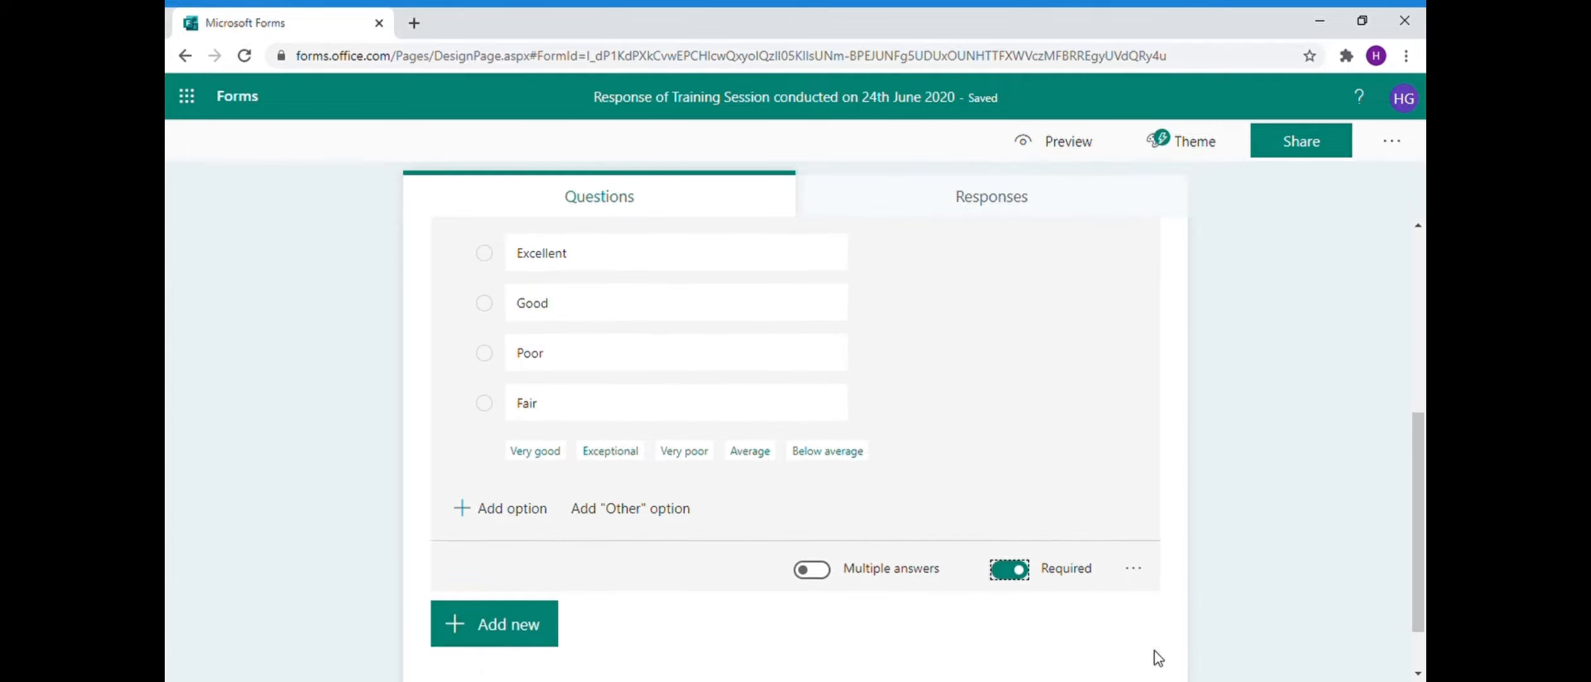
left_click(1143, 565)
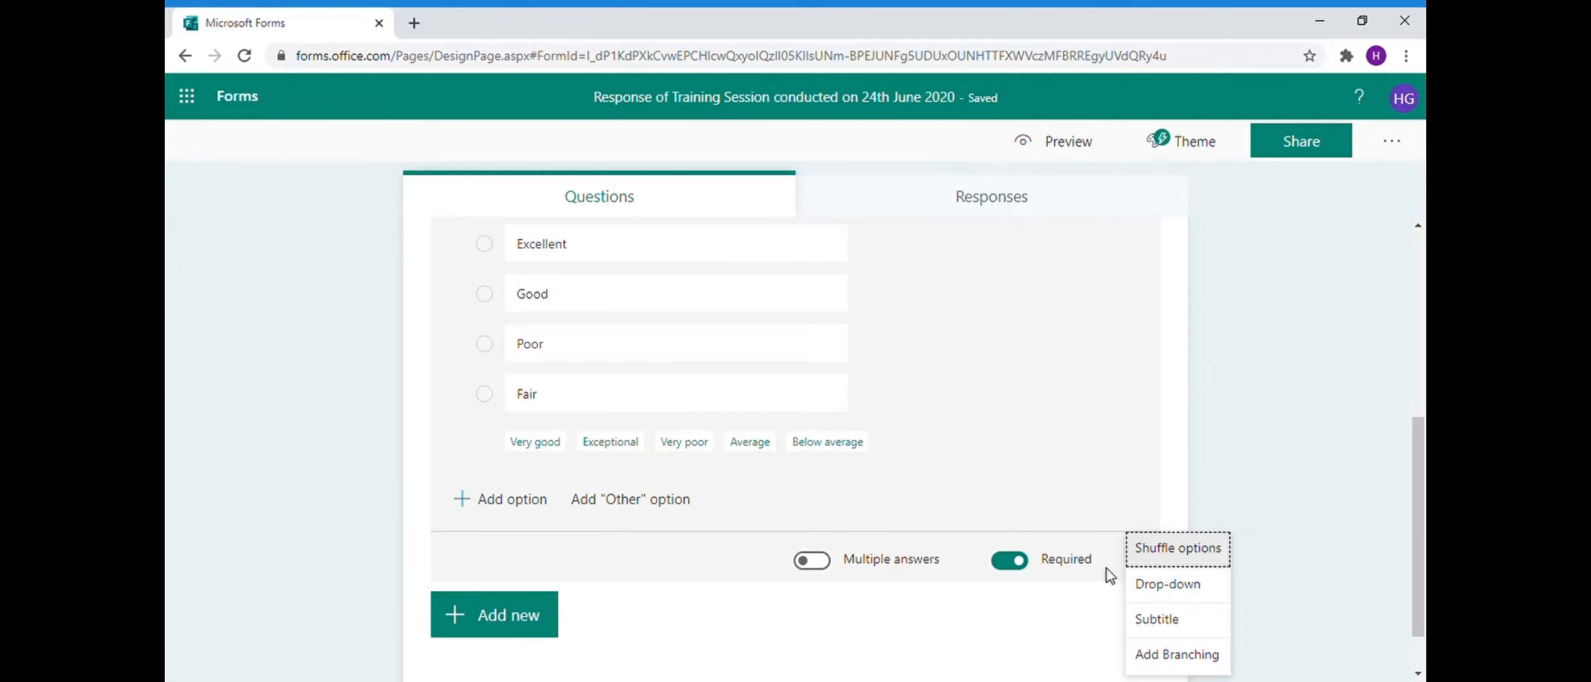
left_click(1151, 435)
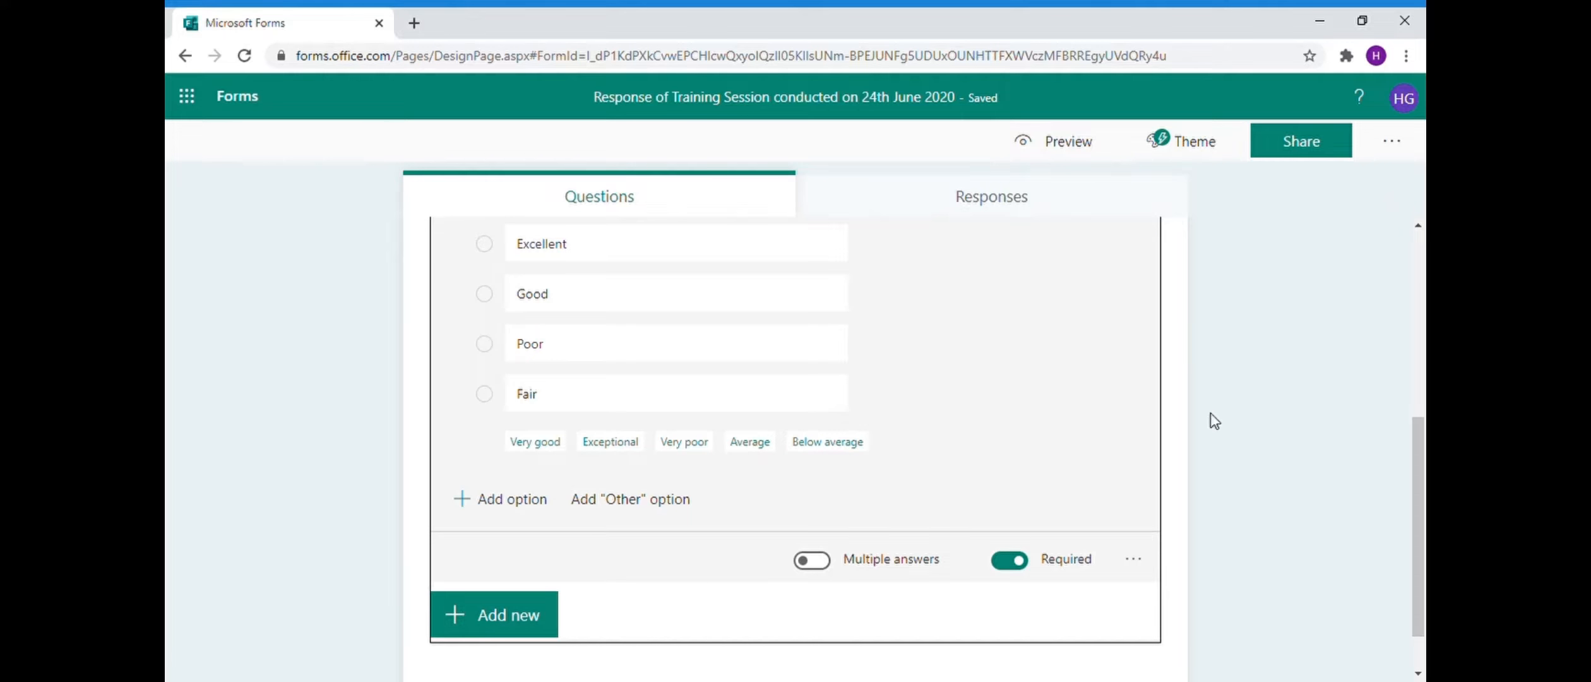
- Add a second Choice question below question 1 and show its answers as a drop-down
scroll(802, 422, "up", 2)
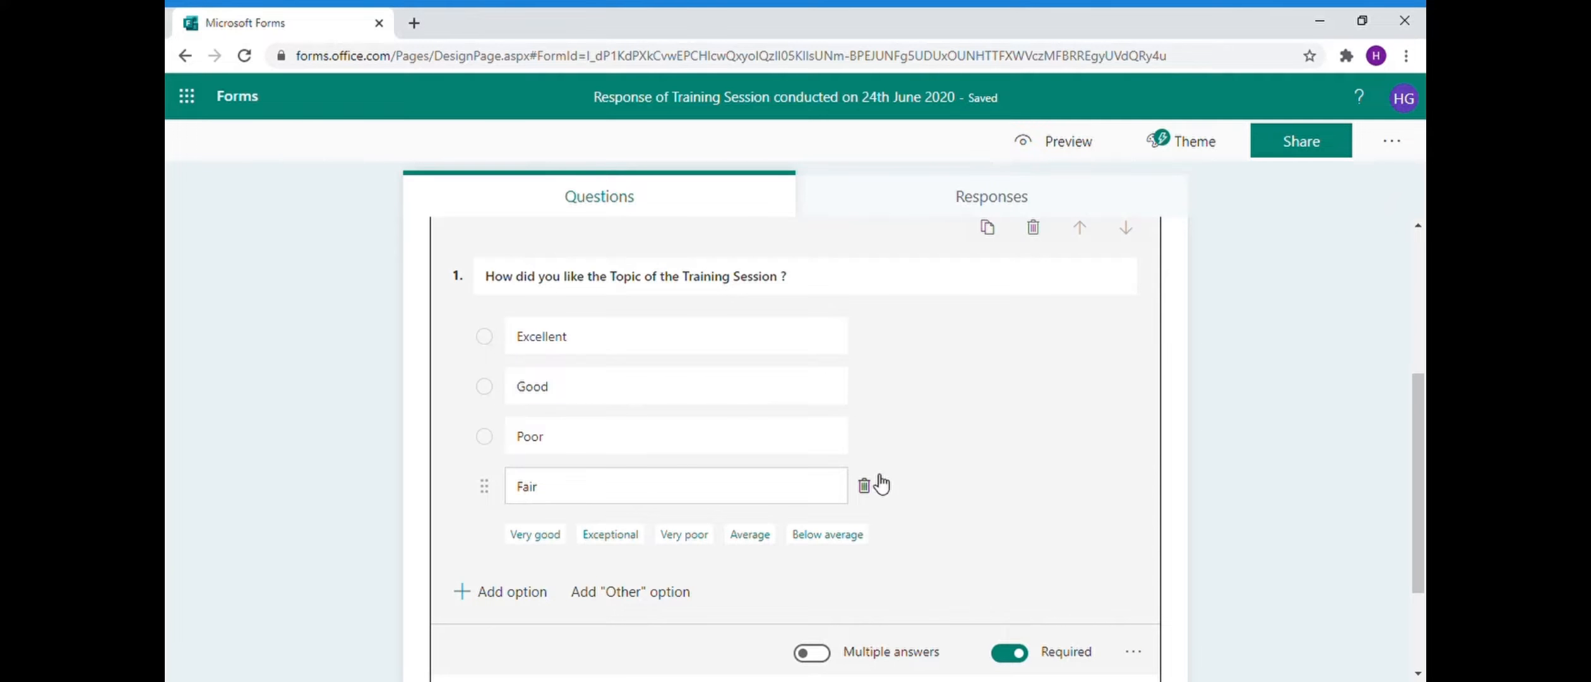
scroll(670, 544, "down", 2)
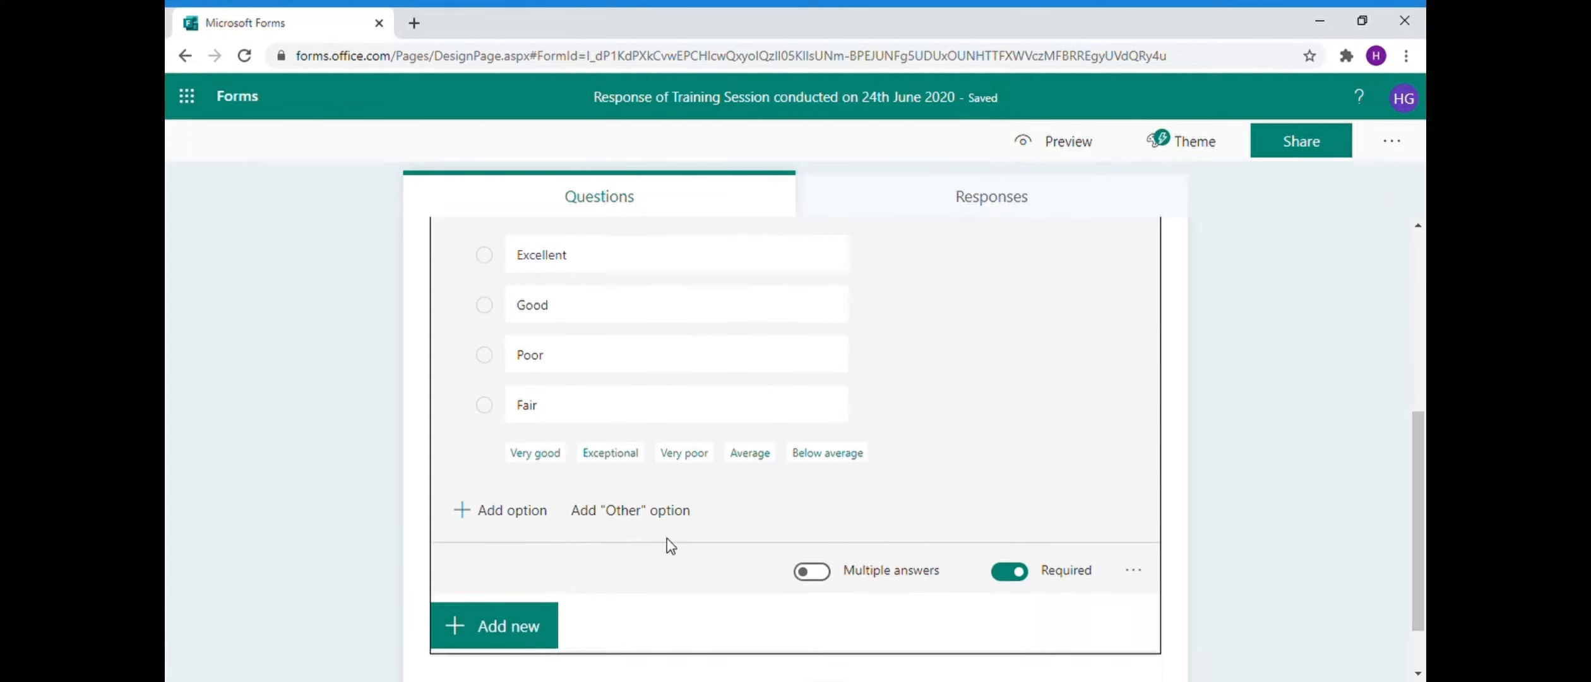
scroll(670, 544, "down", 1)
scroll(533, 465, "up", 2)
scroll(529, 621, "down", 2)
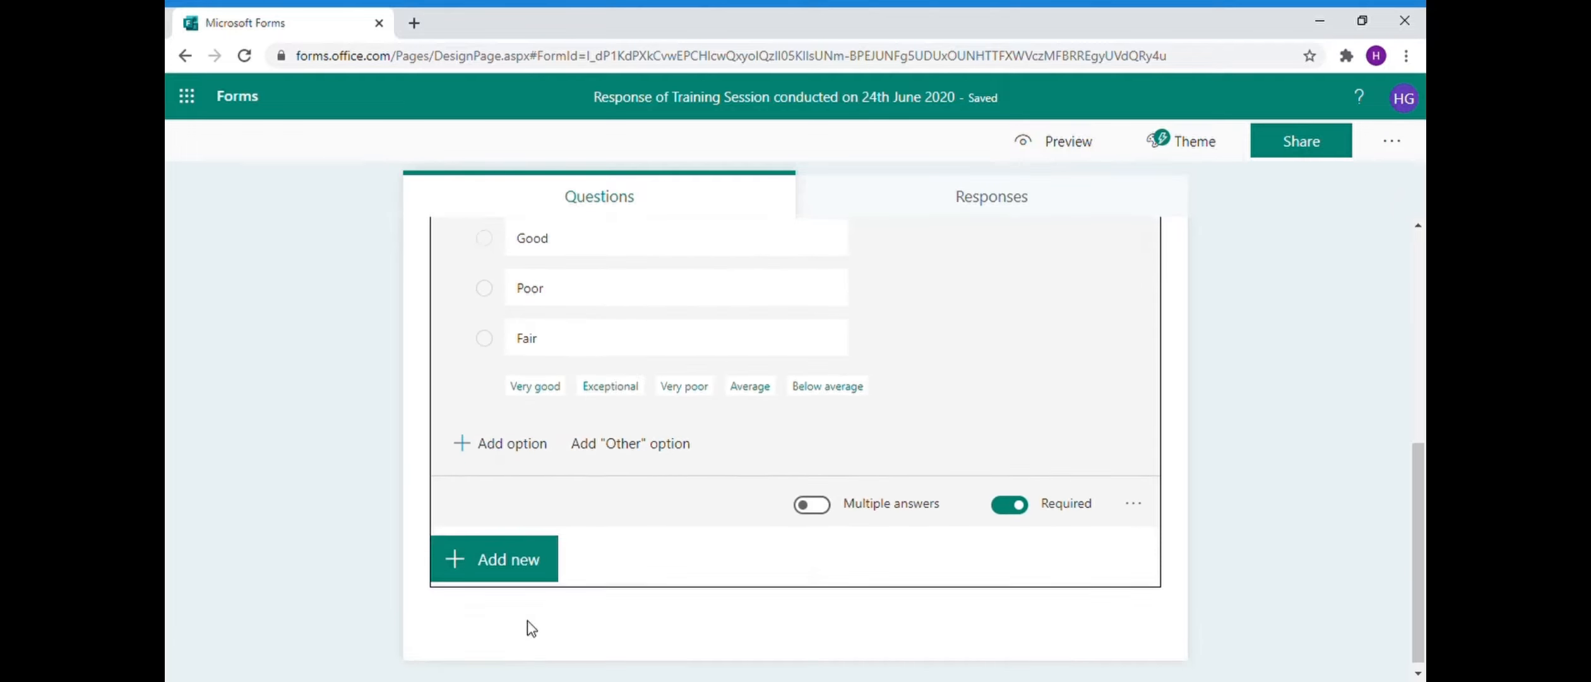
left_click(525, 558)
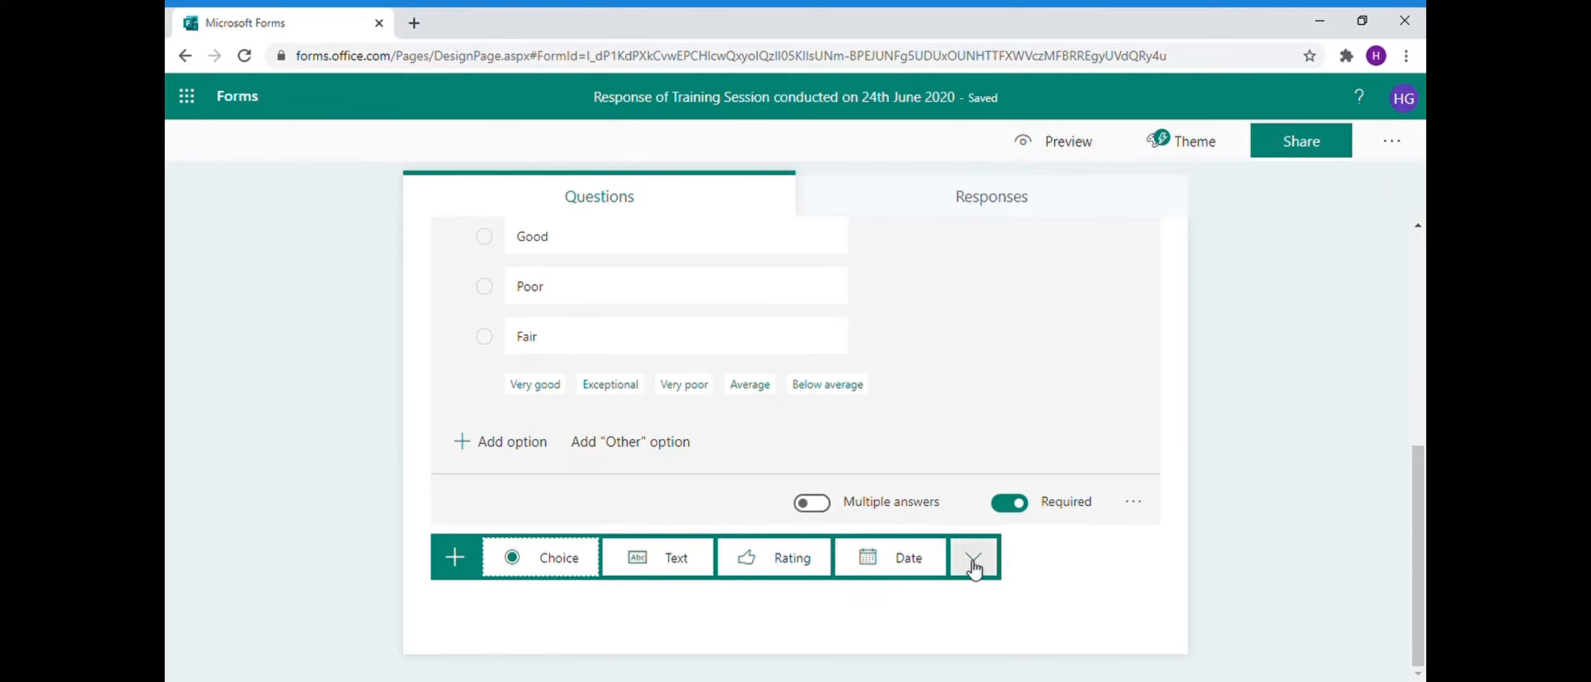
left_click(972, 558)
left_click(558, 562)
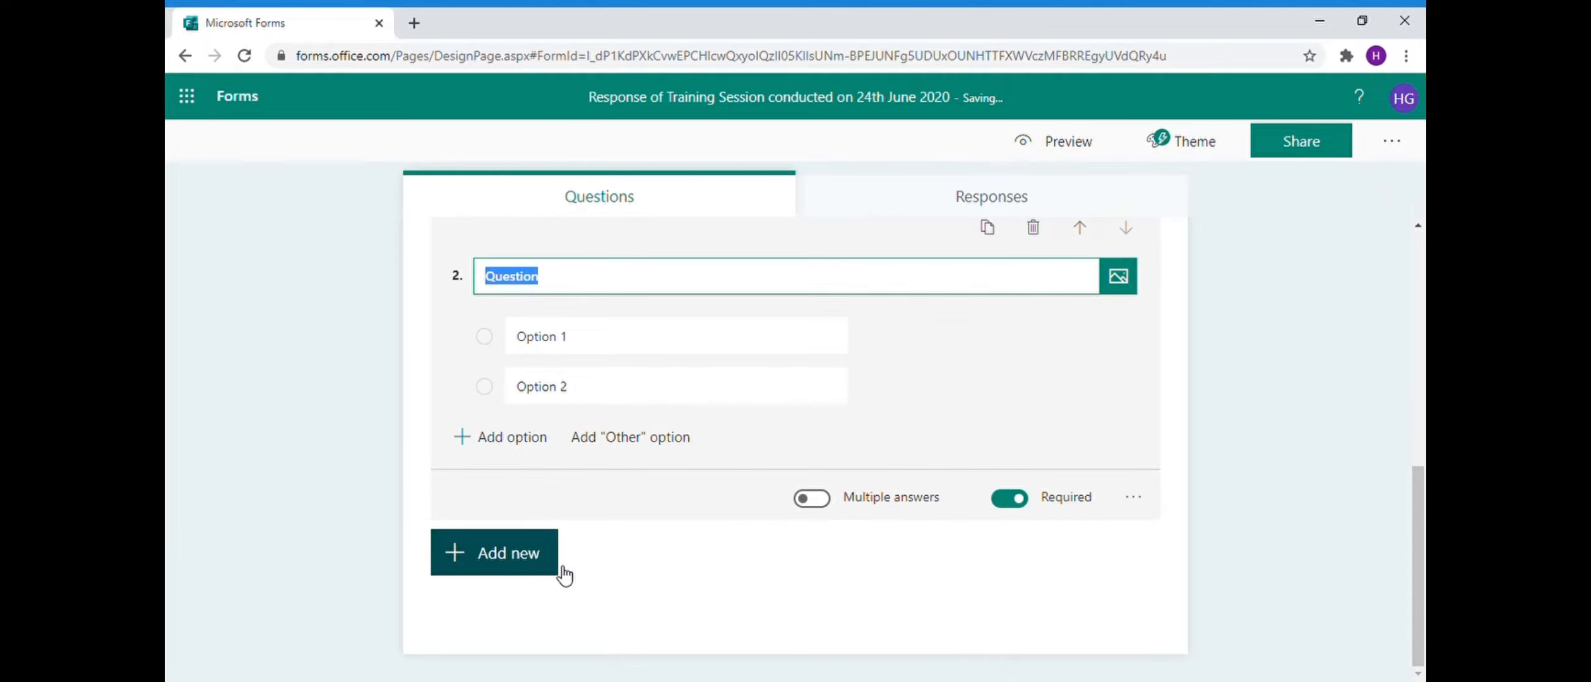
left_click(1141, 499)
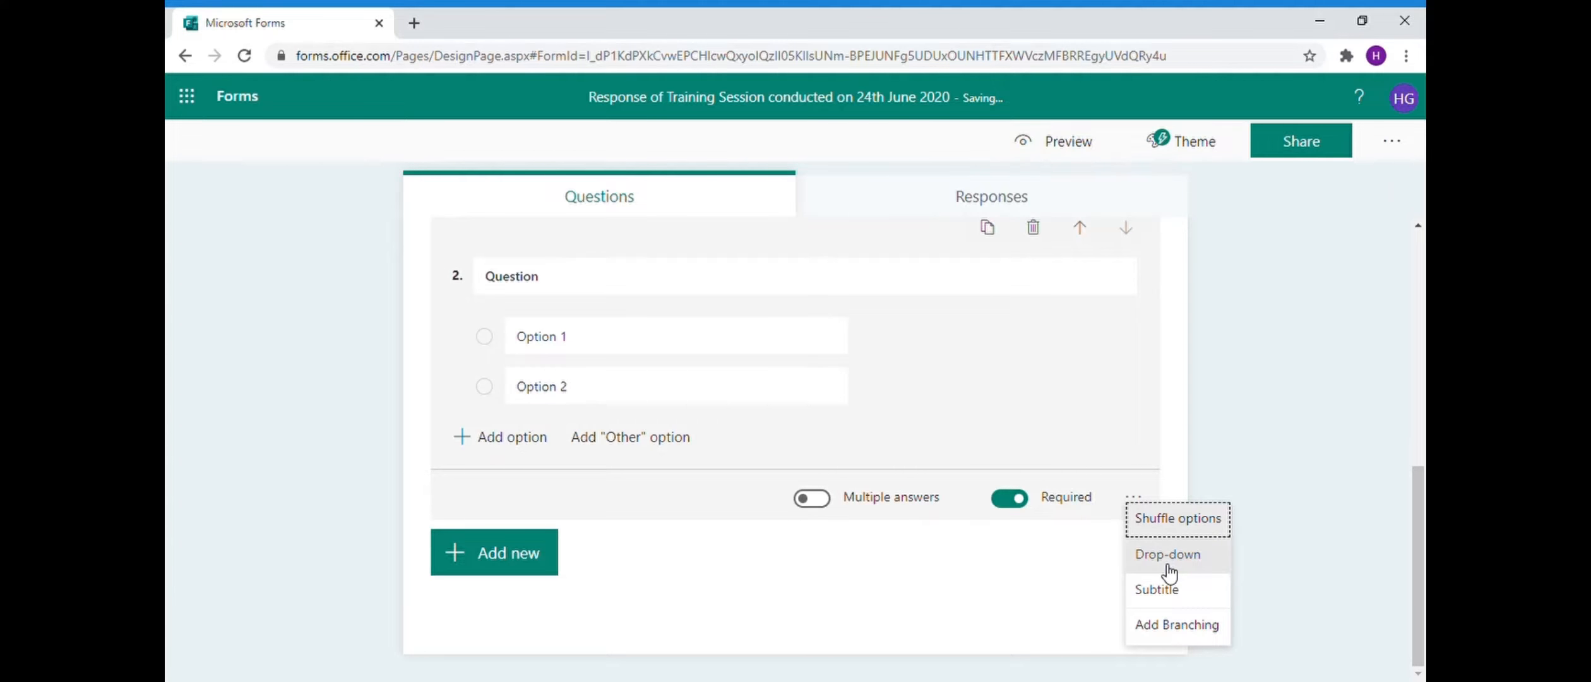
left_click(1170, 571)
- Copy question 1's text "How did you like the Topic of the Training Session ?" into question 2 as its title
left_click(642, 281)
left_click_drag(646, 281, 455, 278)
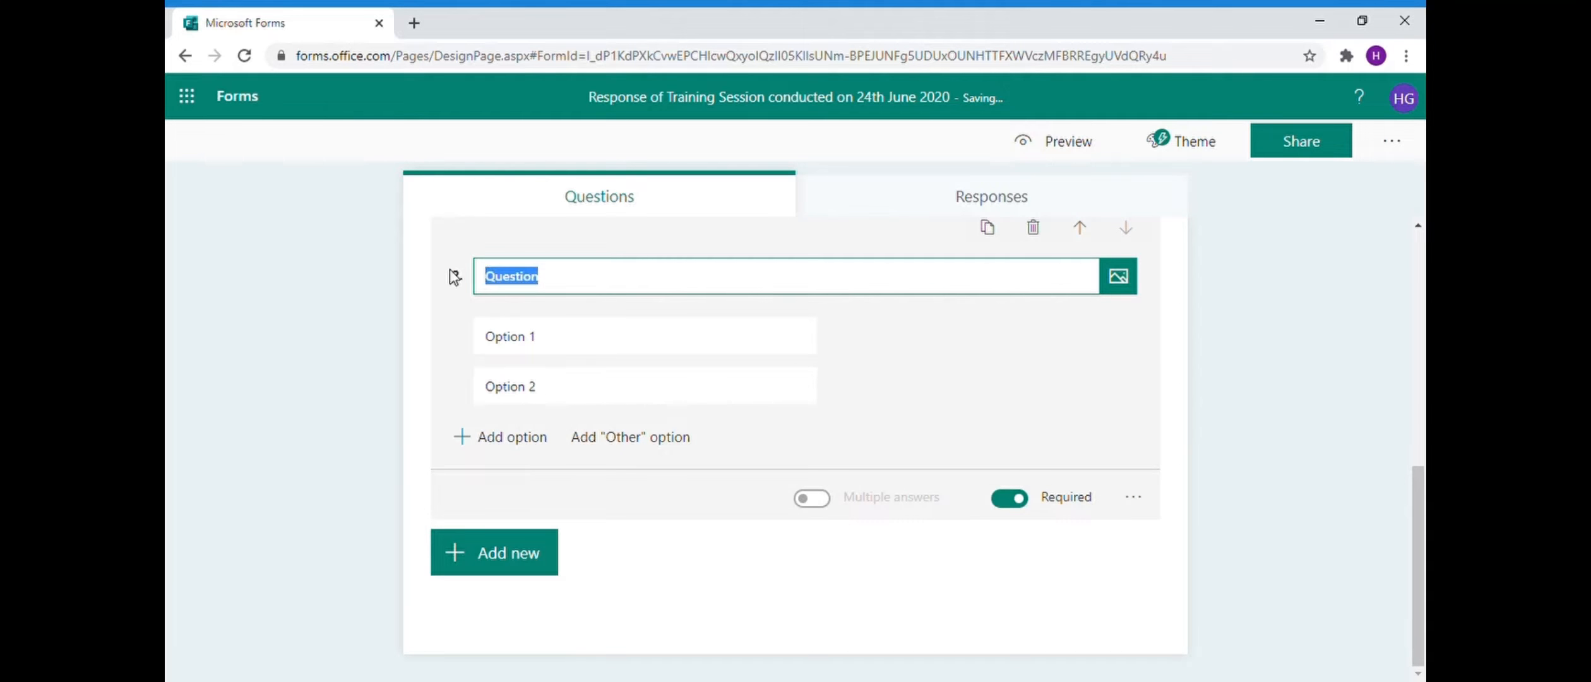
scroll(499, 288, "up", 3)
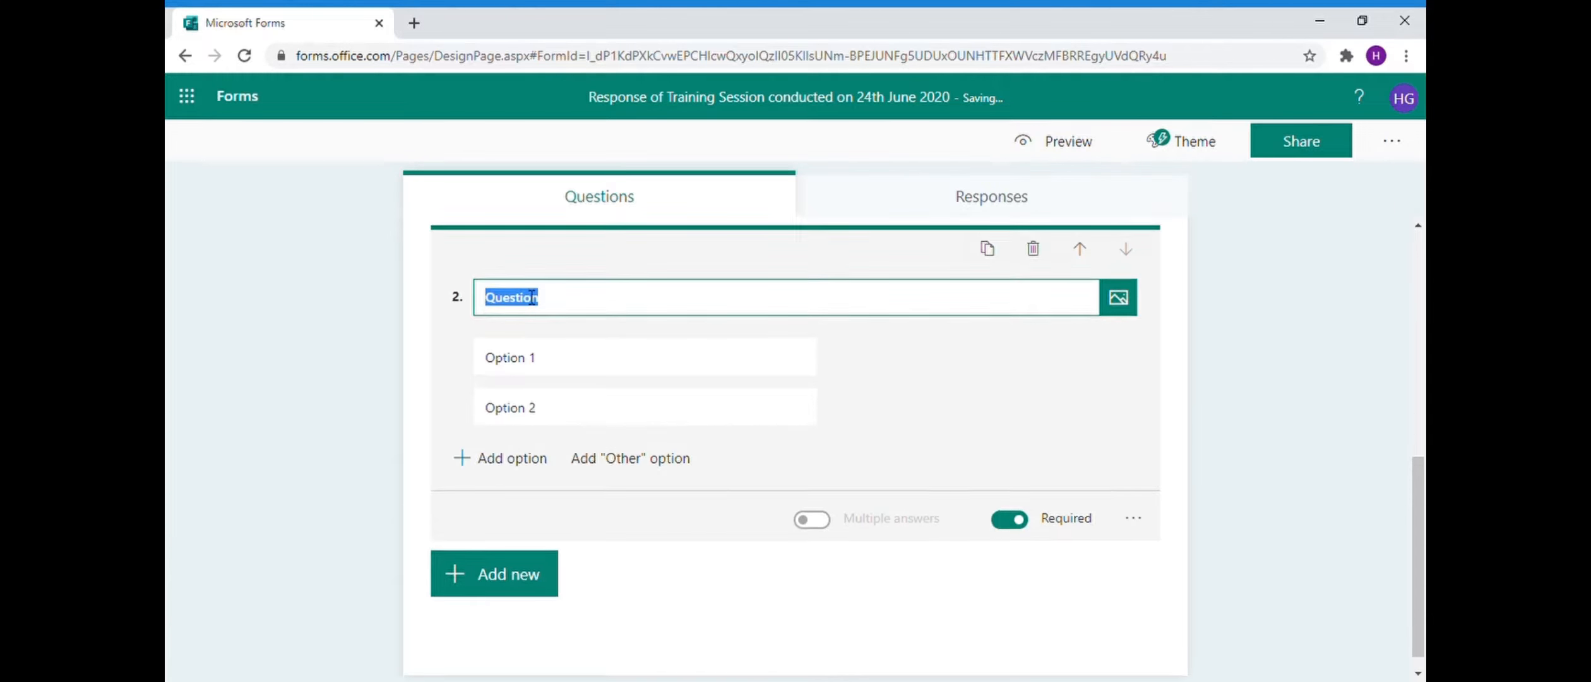
left_click(691, 265)
key("ctrl+c")
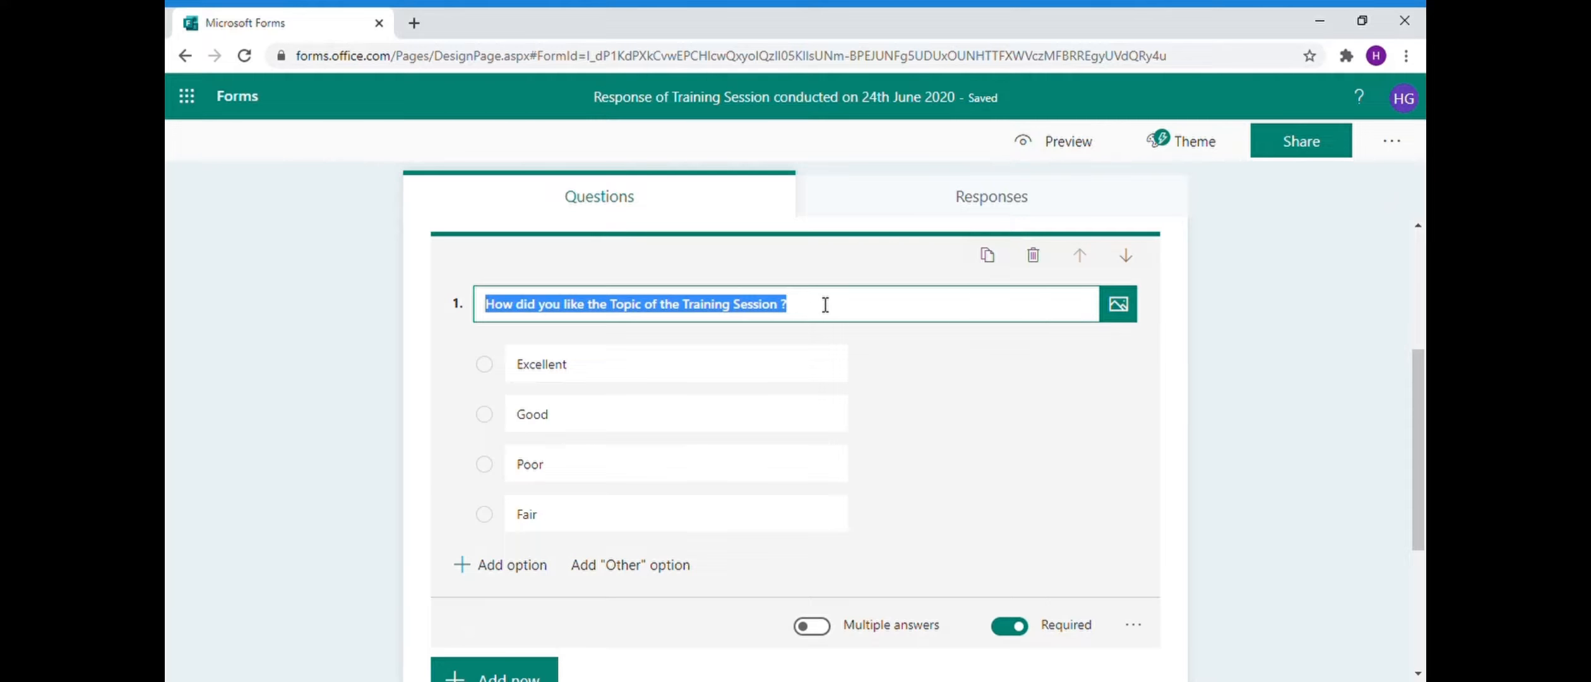
scroll(825, 305, "down", 5)
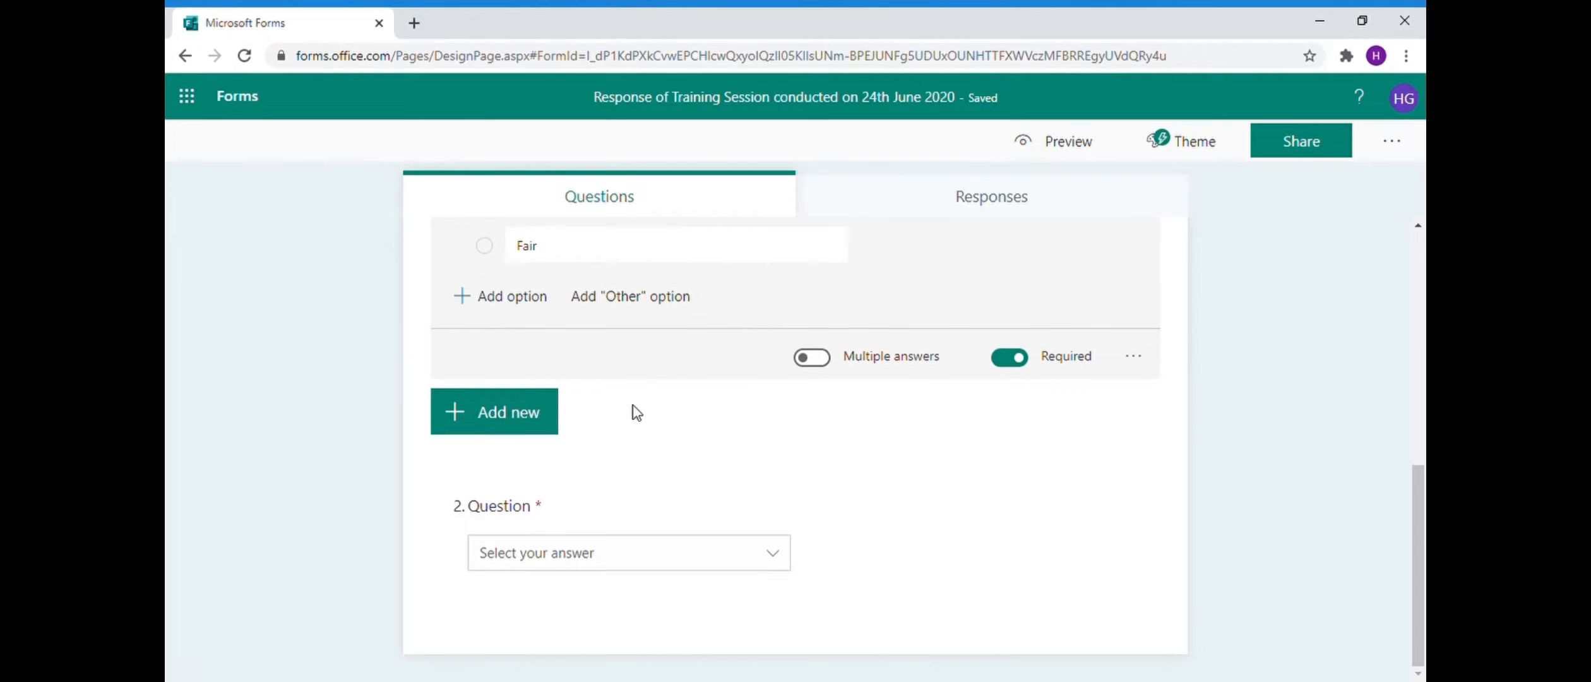
left_click(567, 524)
key("ctrl+v")
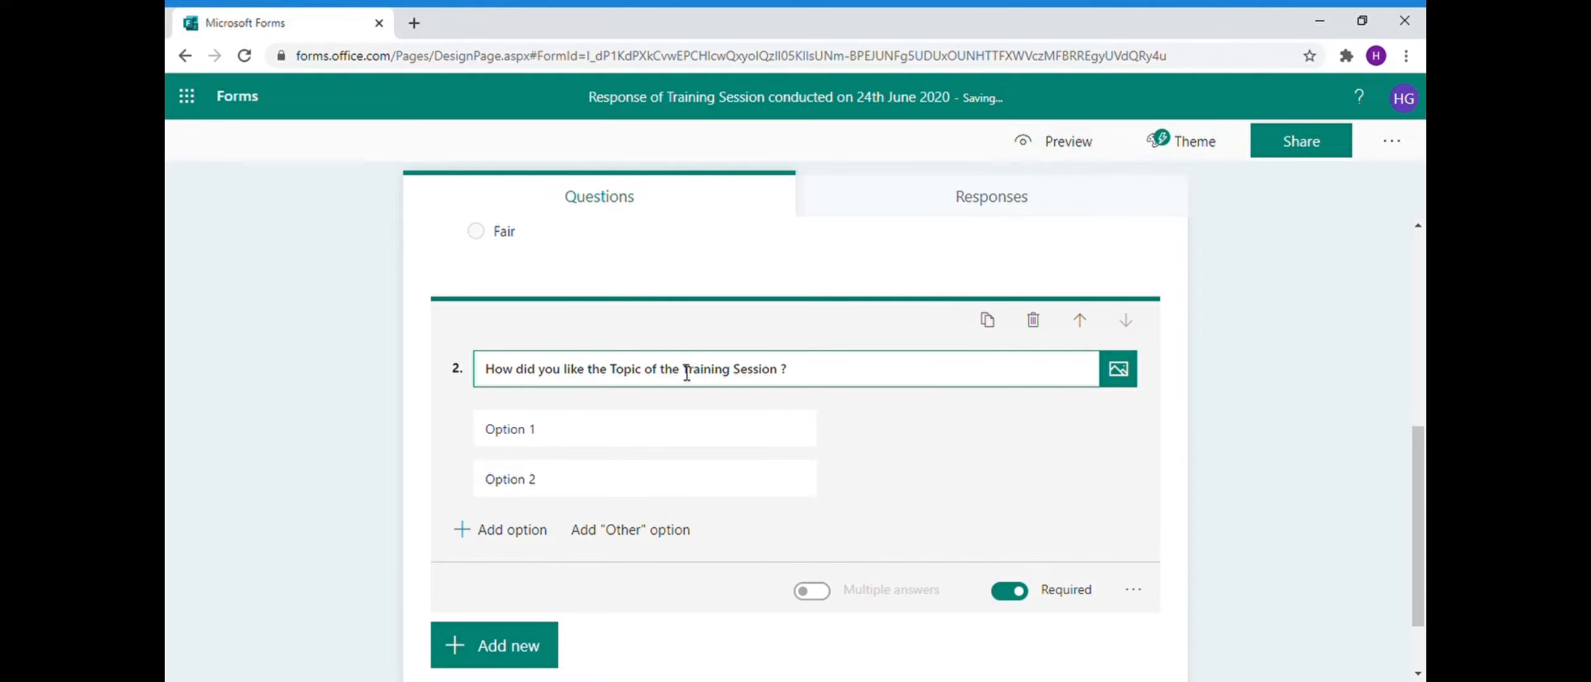
- Set question 2's first answer to "Excellent" and its second answer to the suggested "Good"
left_click(646, 441)
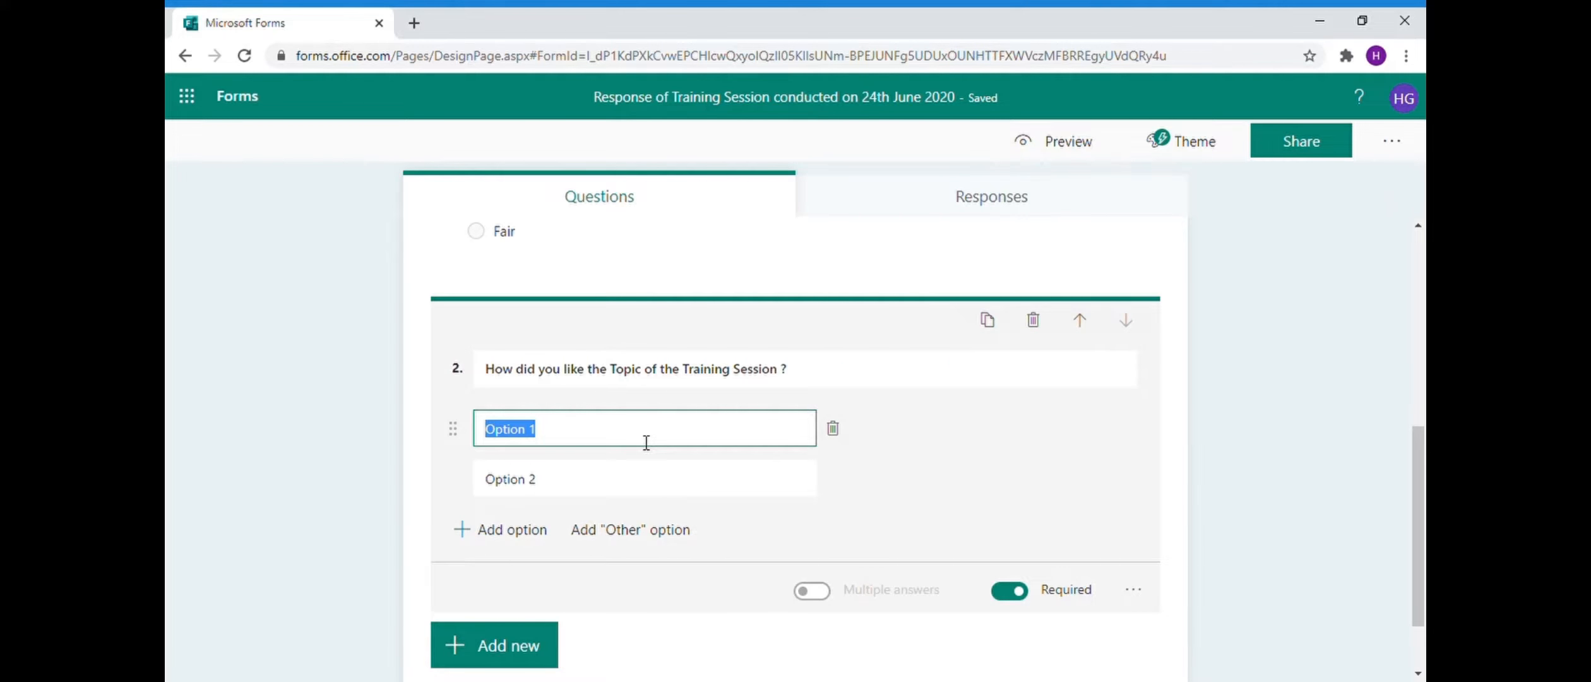
scroll(647, 442, "up", 3)
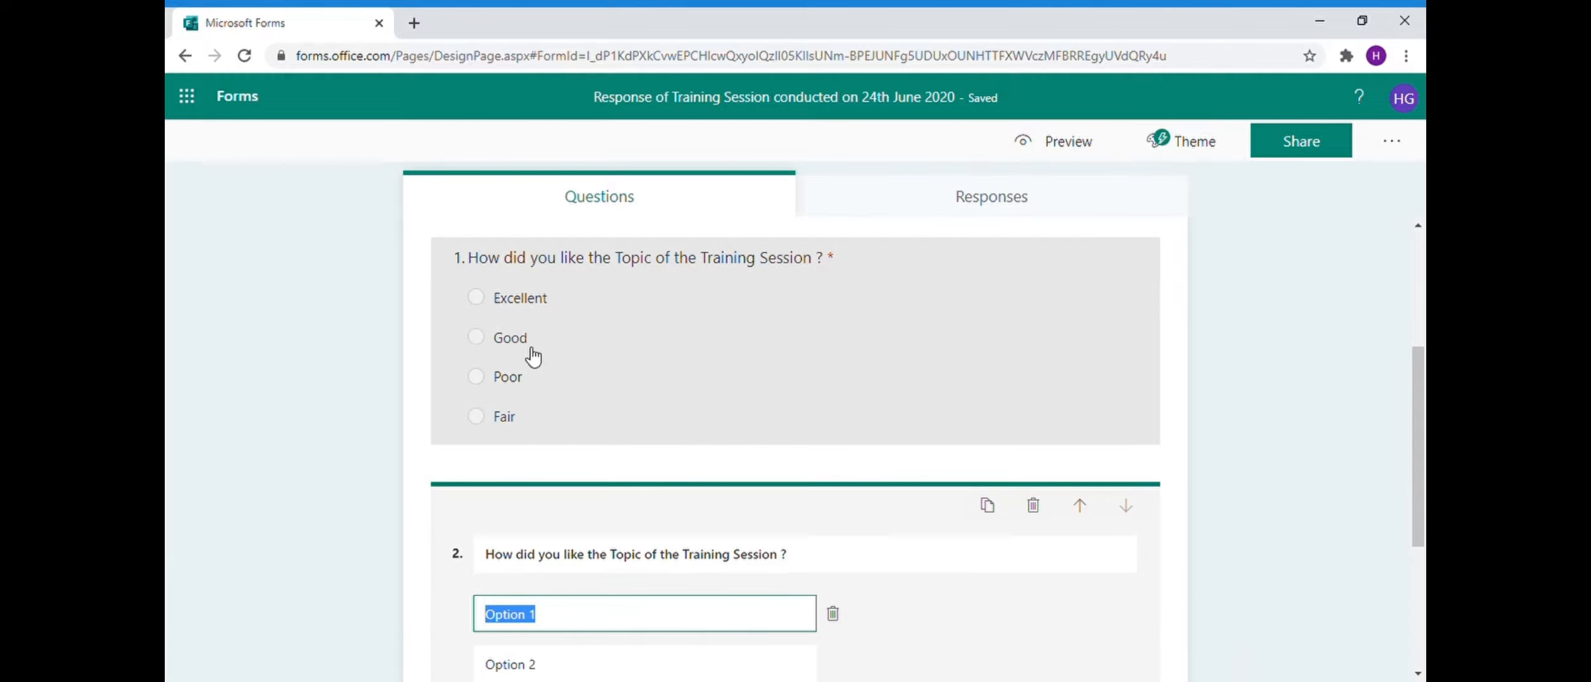
scroll(597, 491, "down", 2)
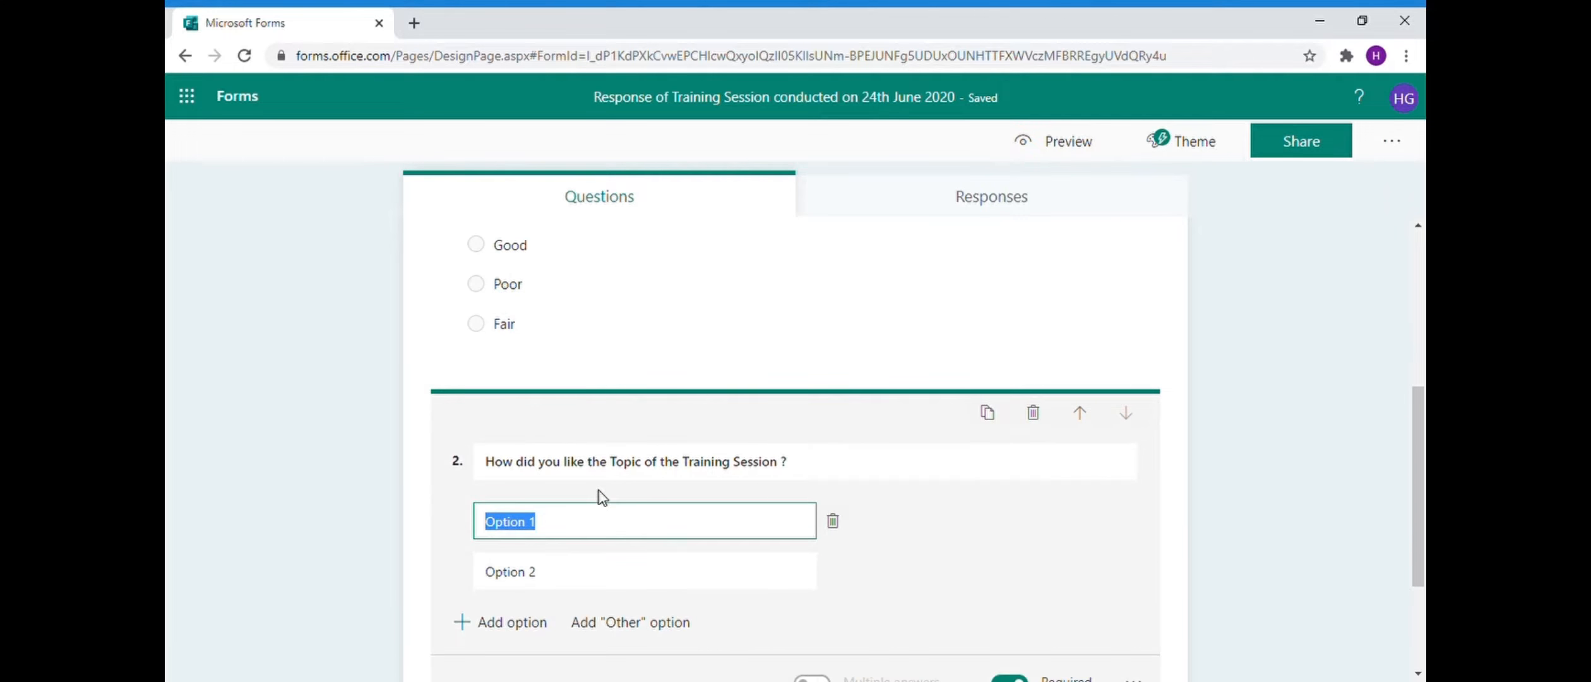
scroll(600, 498, "up", 1)
scroll(600, 499, "down", 3)
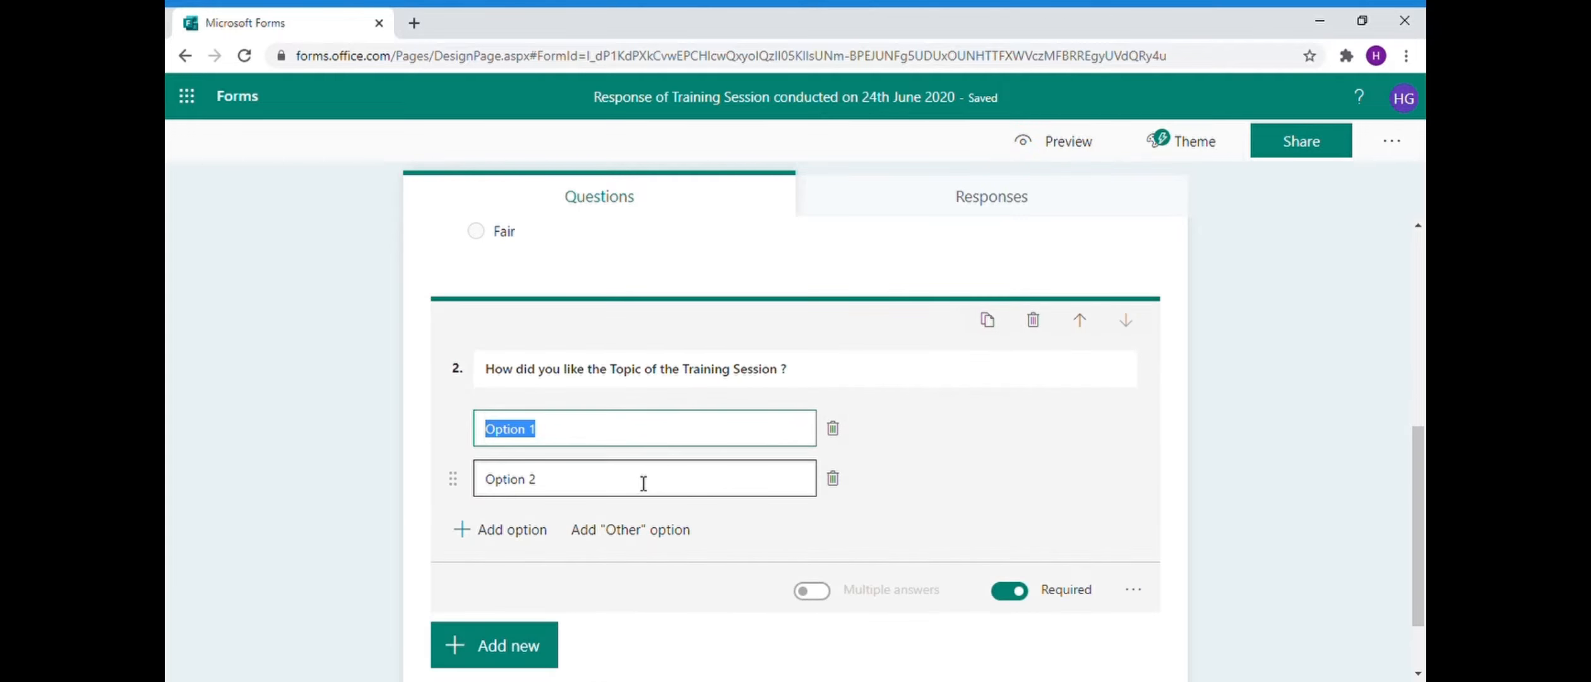
type("Excellent")
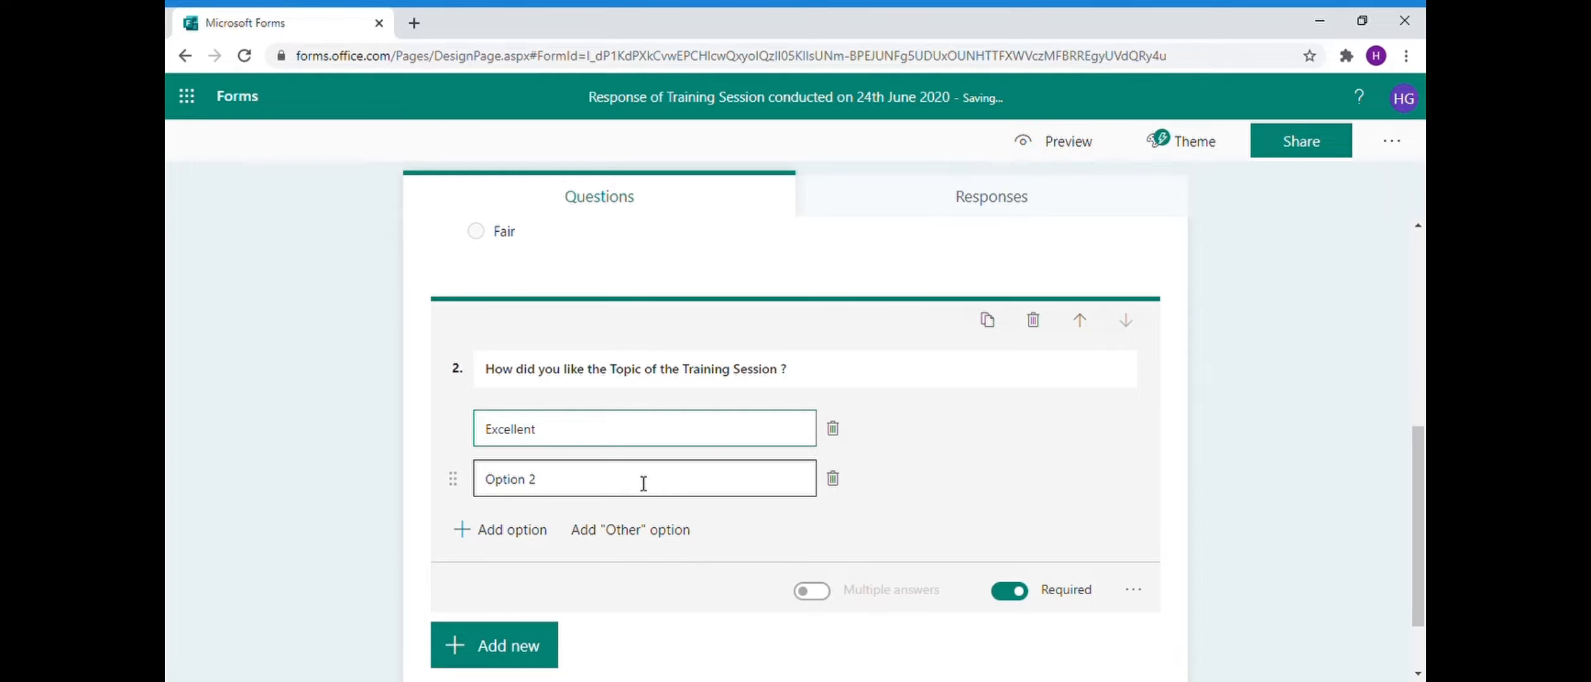
left_click(643, 483)
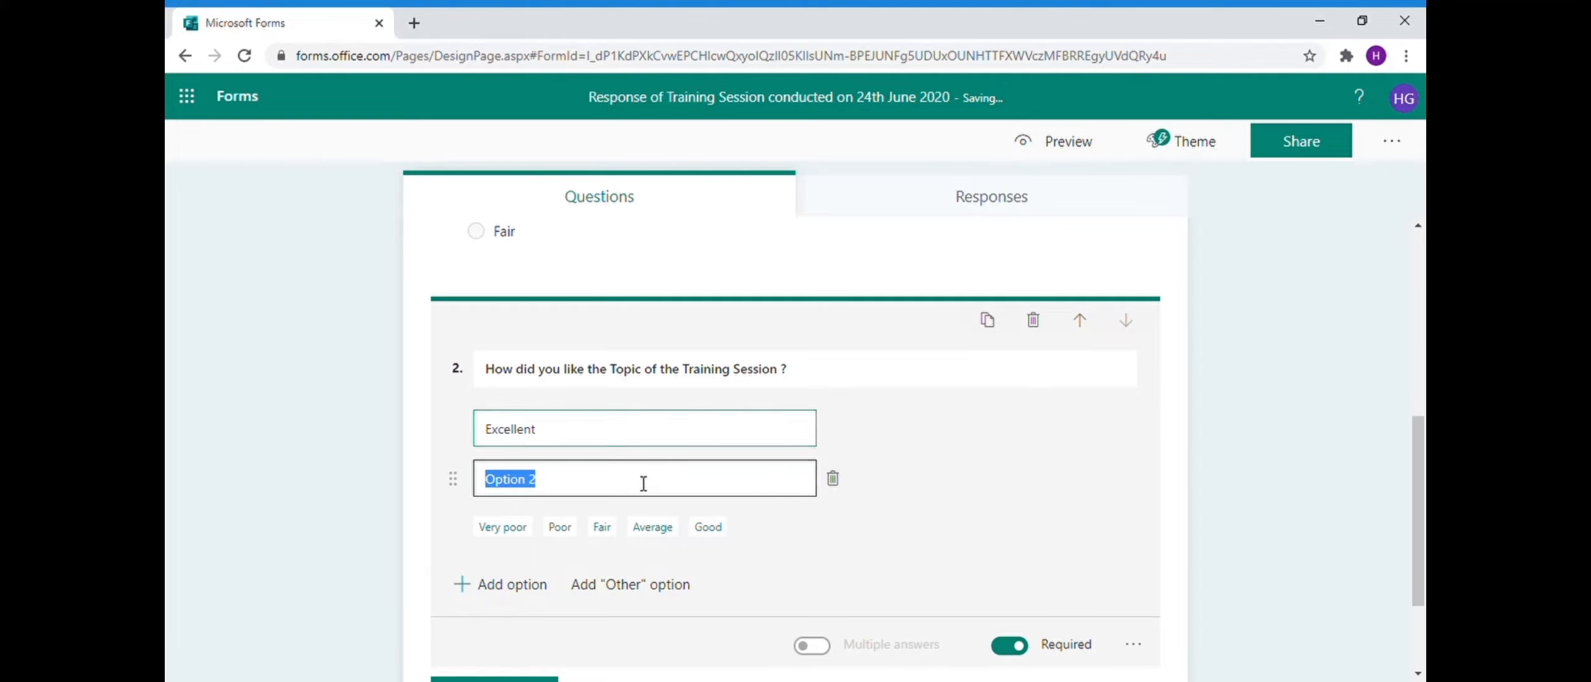
left_click(708, 528)
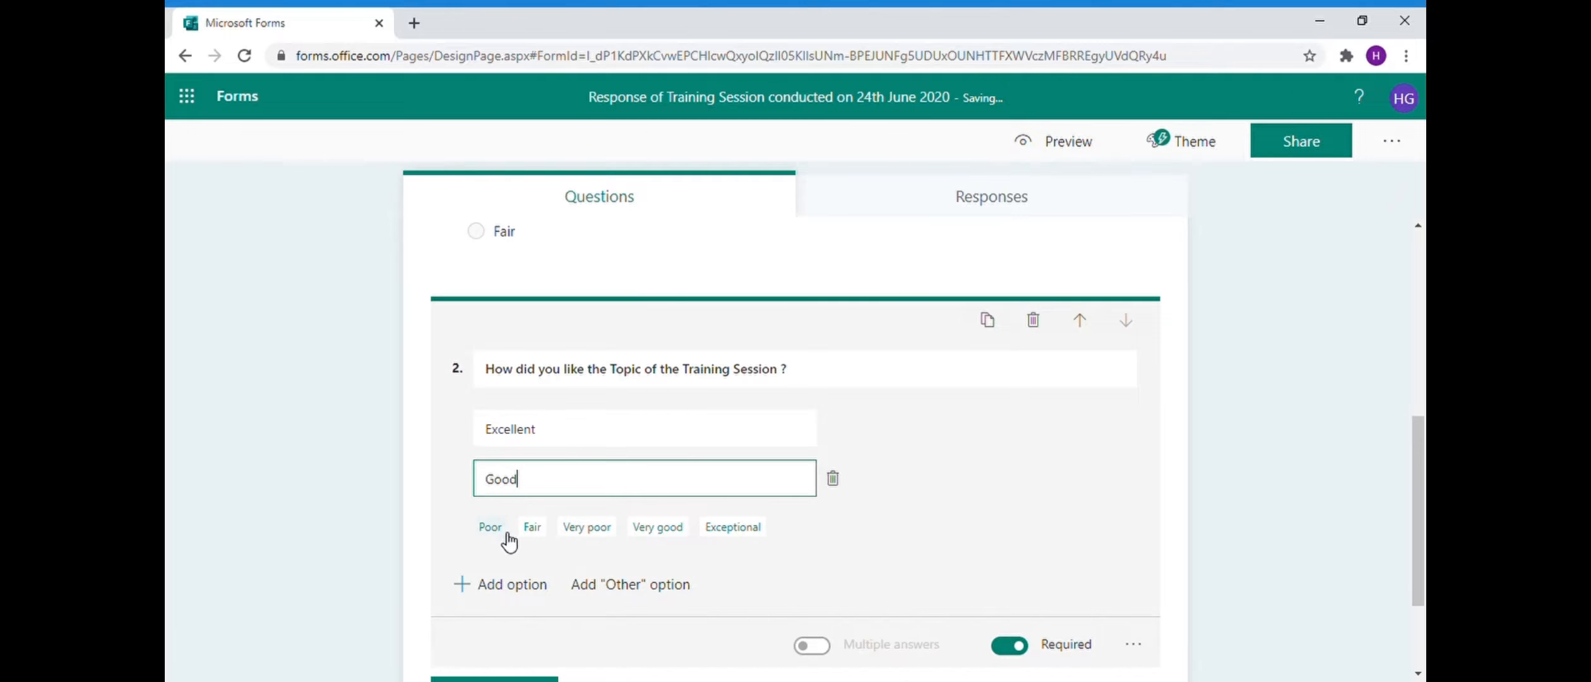
- Add the suggested answers "Poor" and "Fair" to question 2 and finish editing the question
left_click(497, 588)
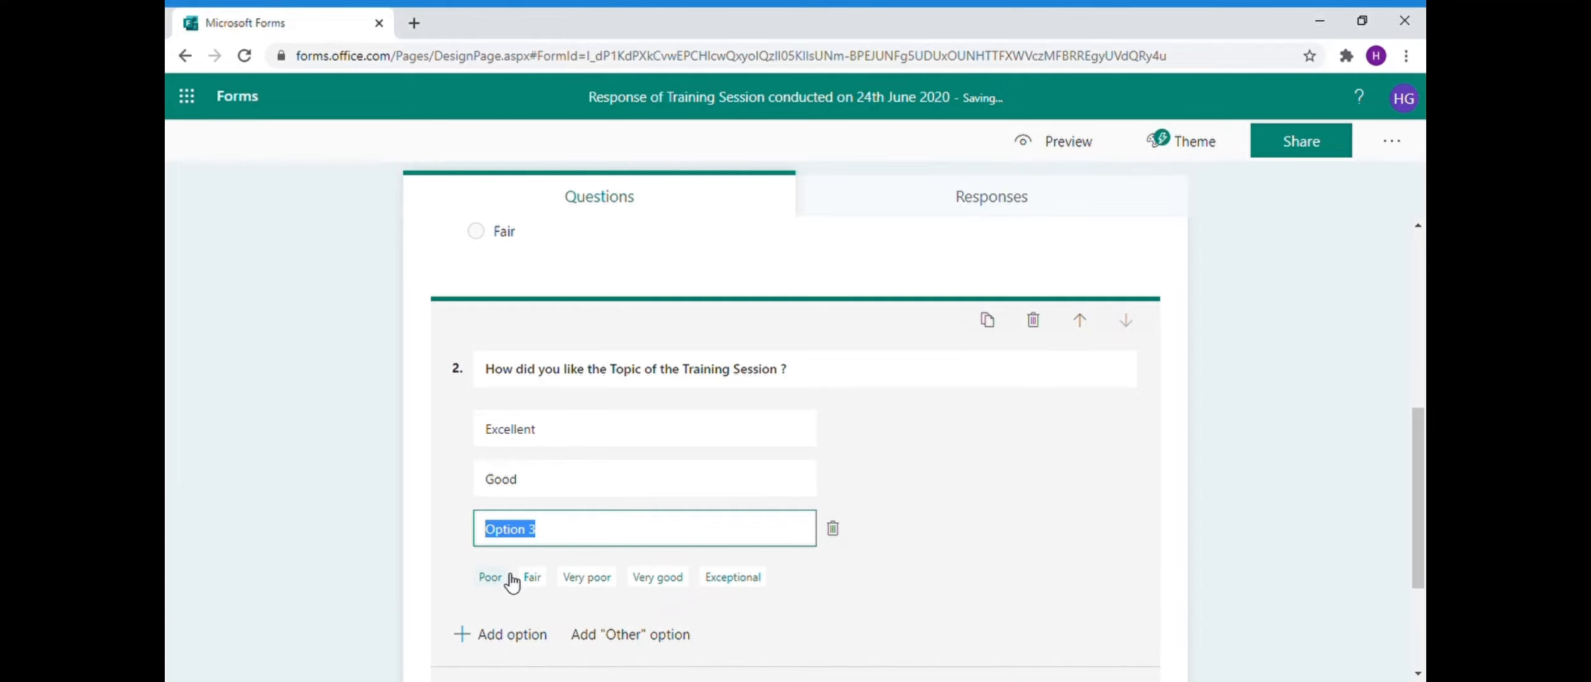
left_click(505, 577)
left_click(511, 633)
left_click(493, 626)
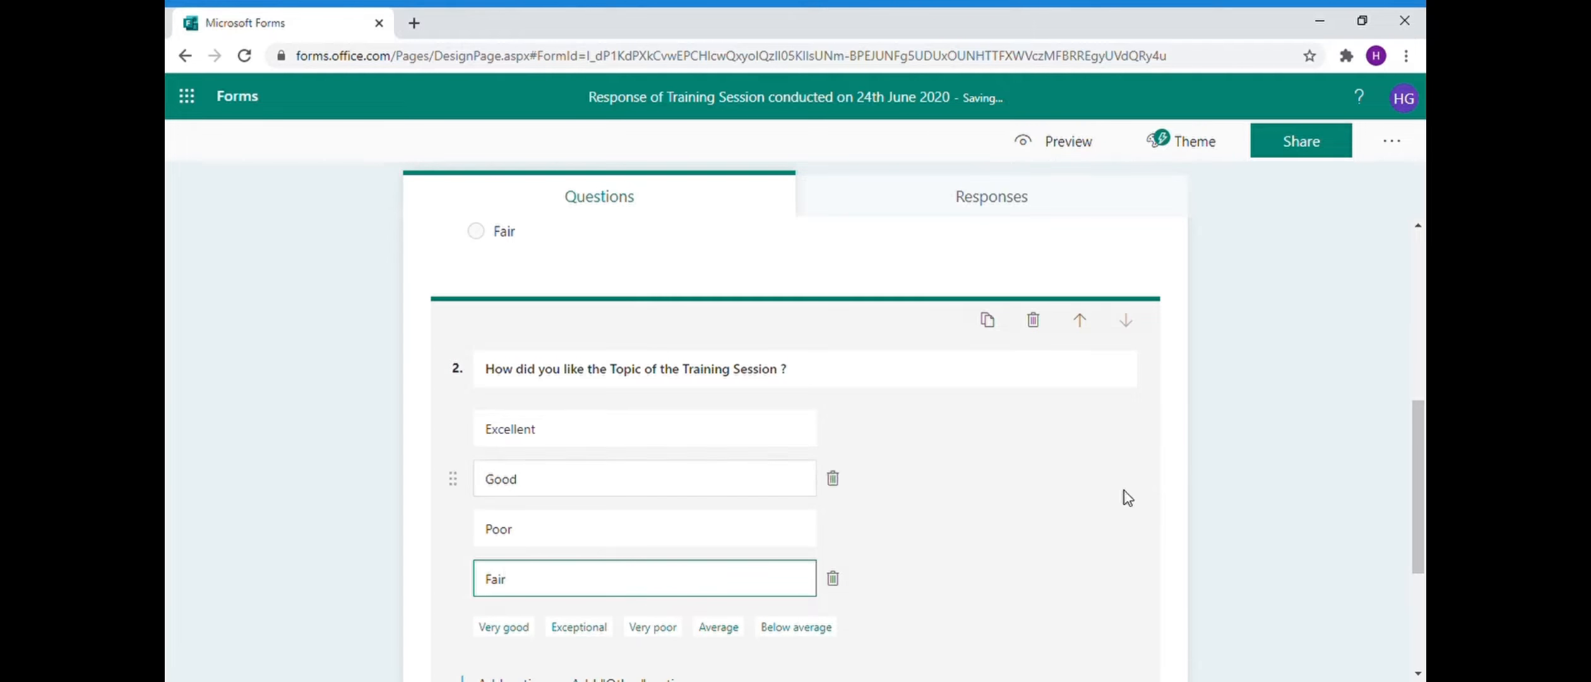
left_click(1212, 467)
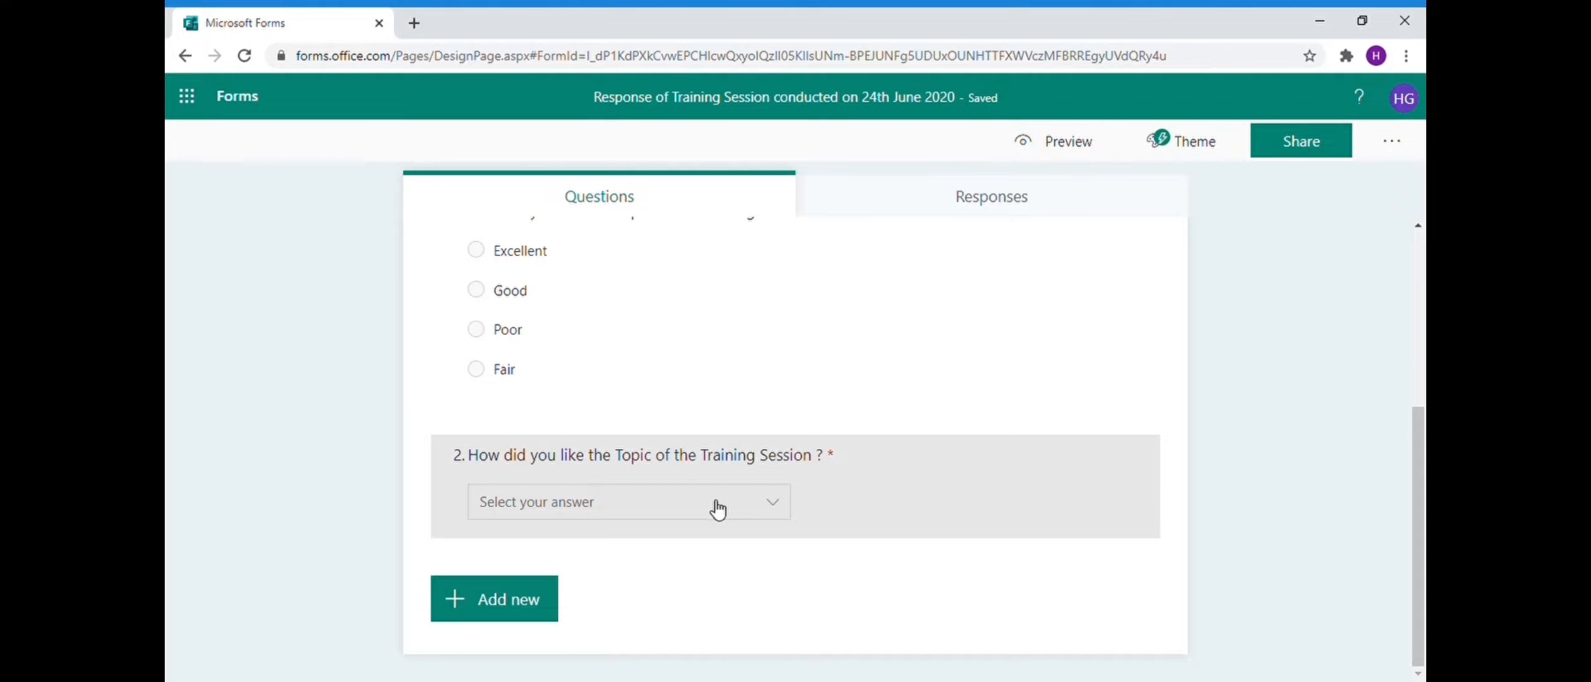
- Compare the answer layouts of questions 1 and 2, and add a Text question as question 3
scroll(718, 508, "up", 1)
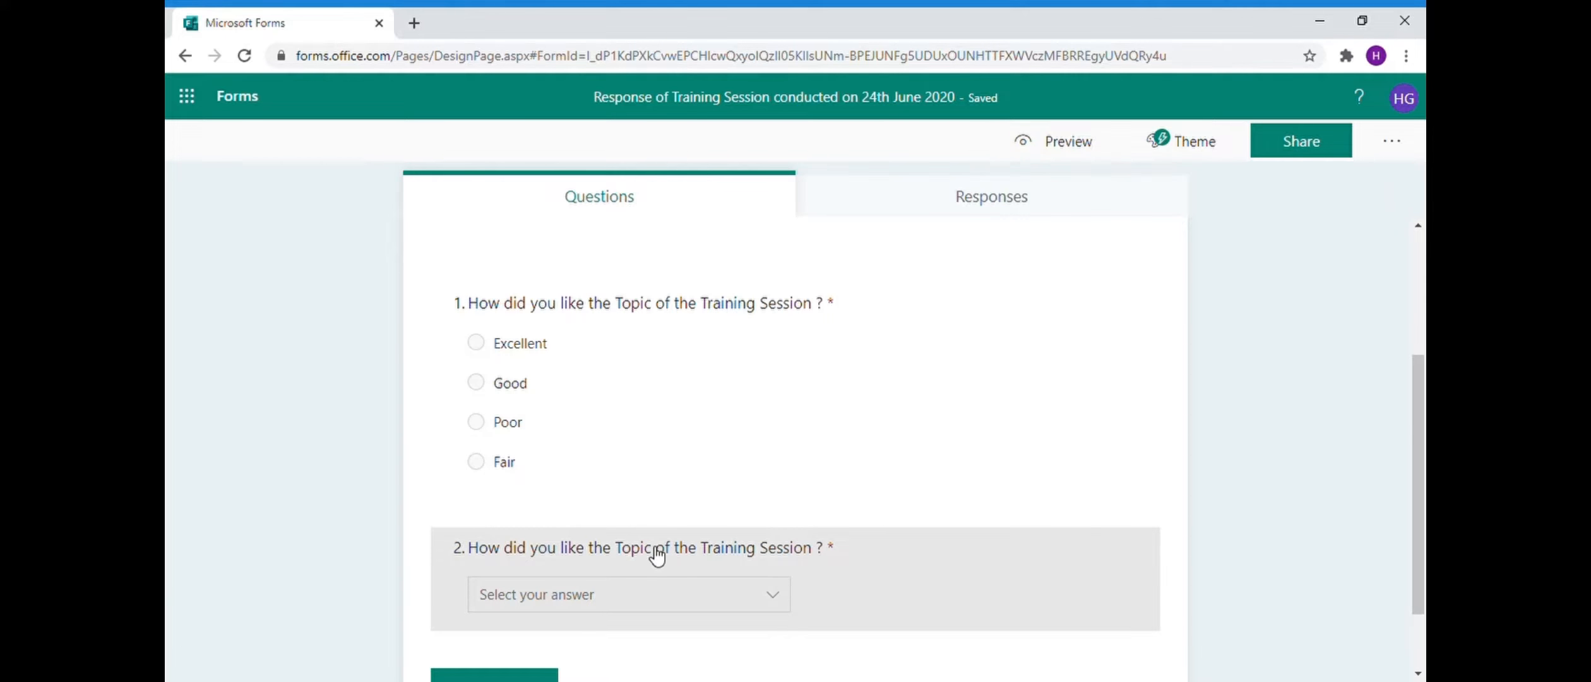
scroll(654, 552, "down", 2)
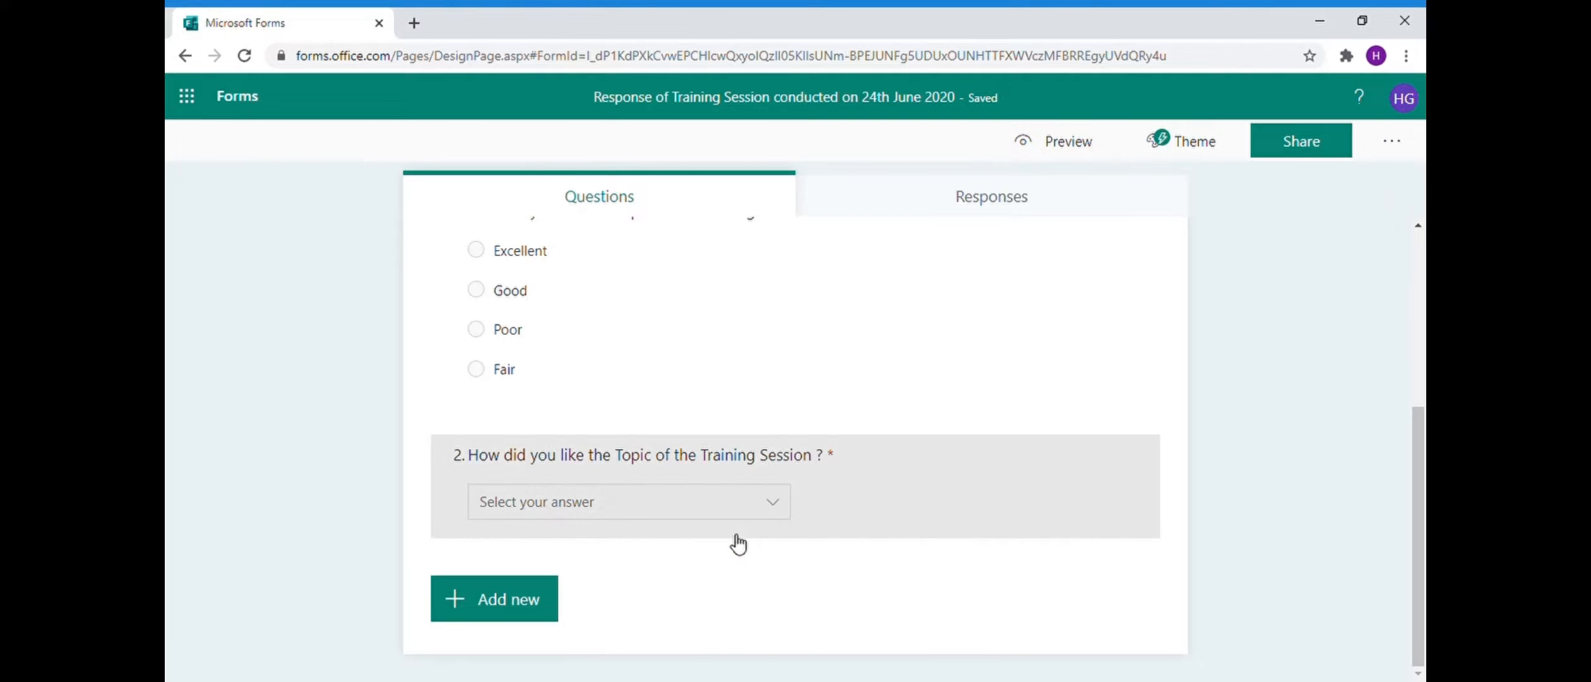
scroll(737, 543, "up", 2)
scroll(740, 532, "up", 1)
scroll(720, 549, "down", 2)
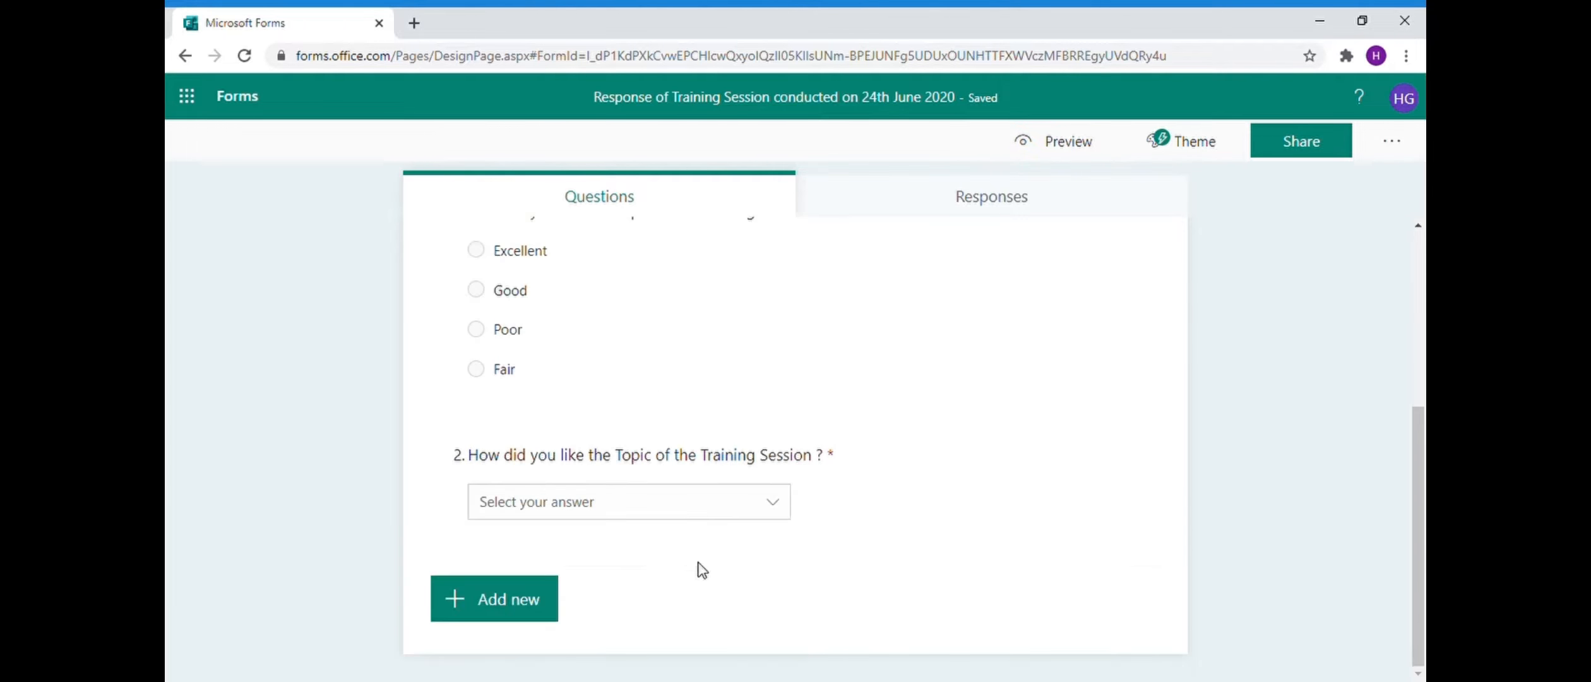
left_click(503, 603)
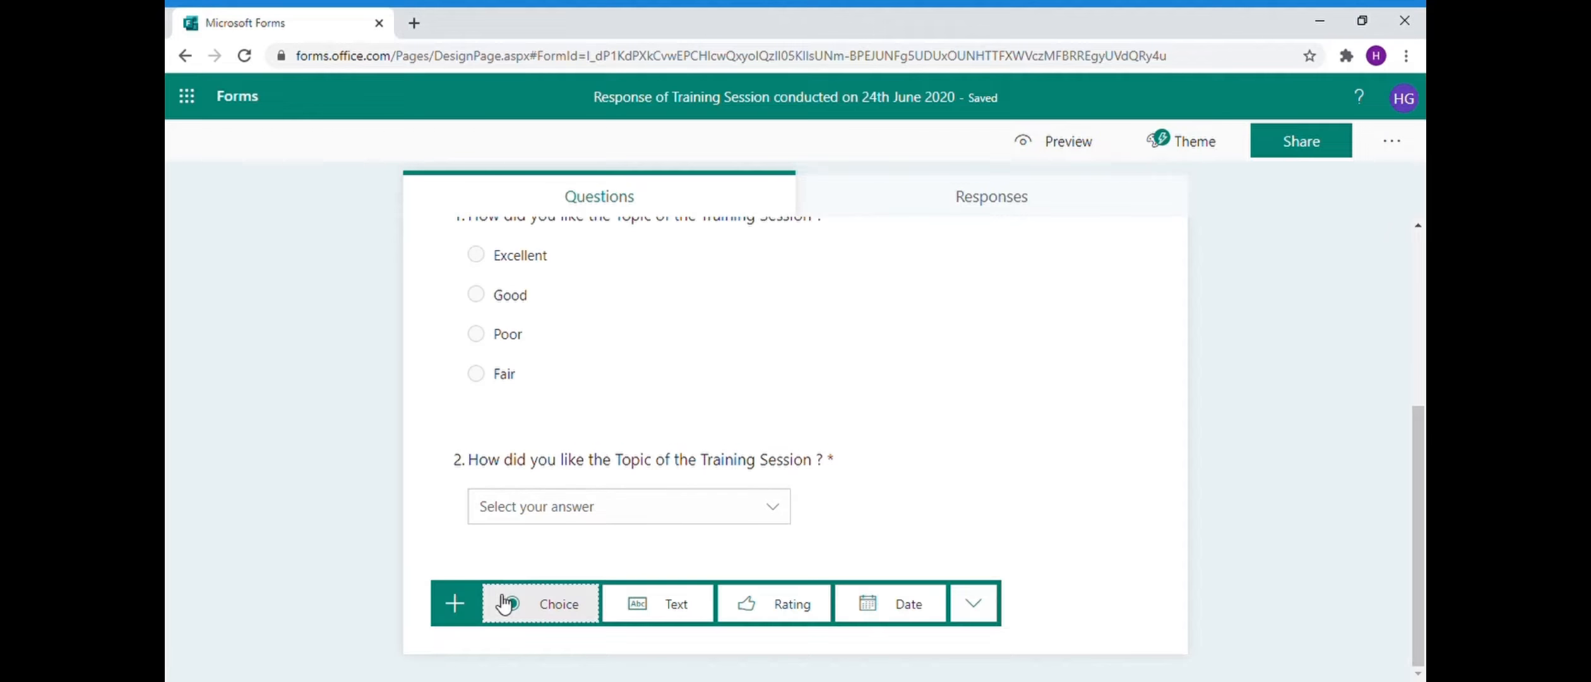
left_click(664, 613)
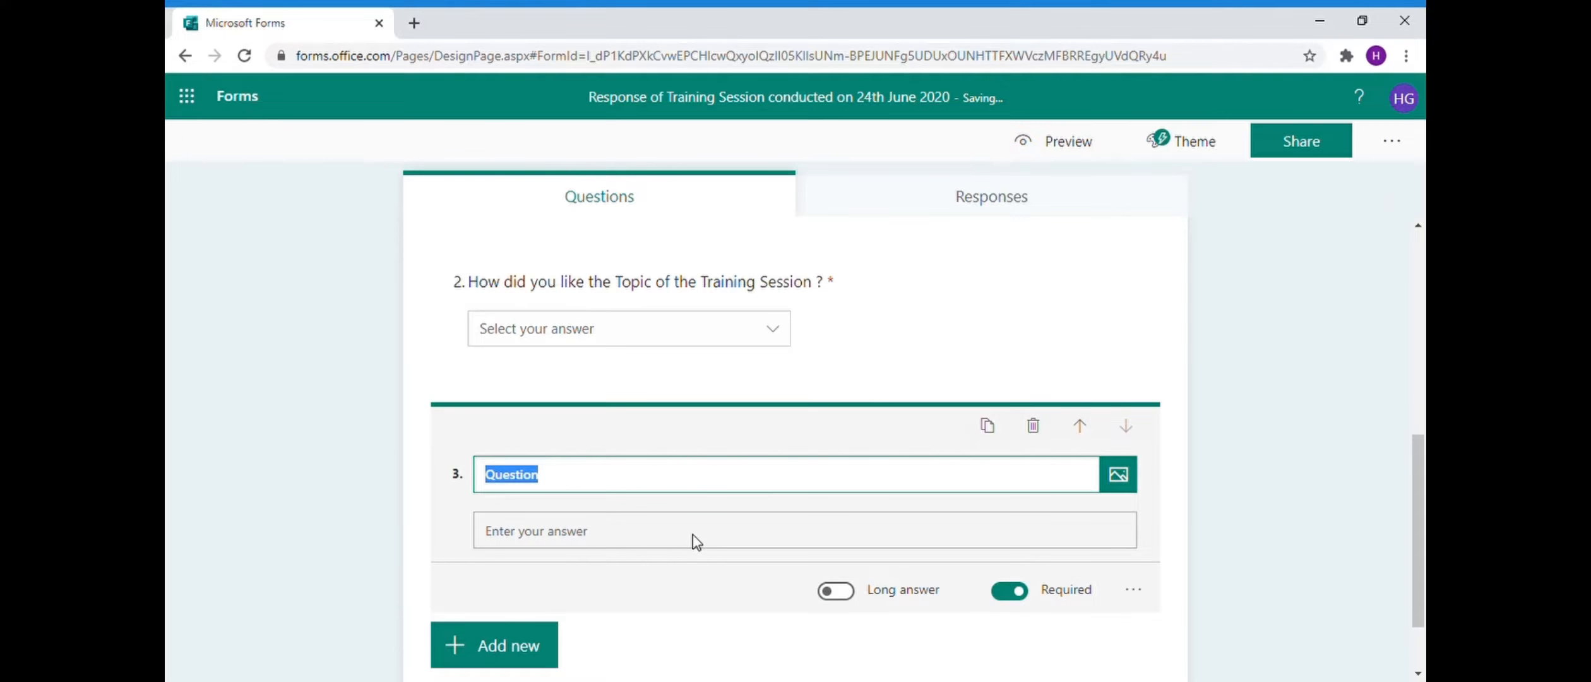
- Title question 3 "How did you find the Training Session"
type("How to")
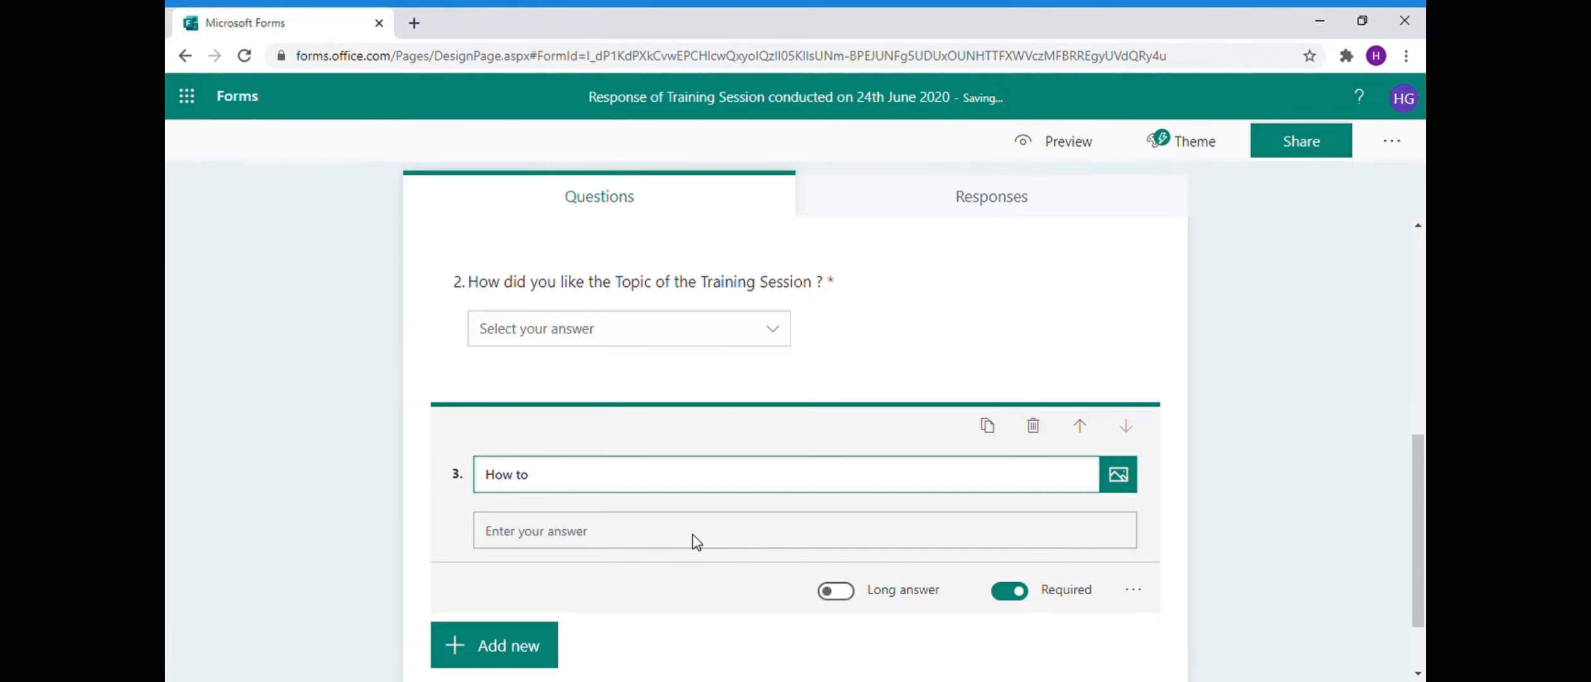
key("BackSpace")
key("BackSpace")
type("did you find the")
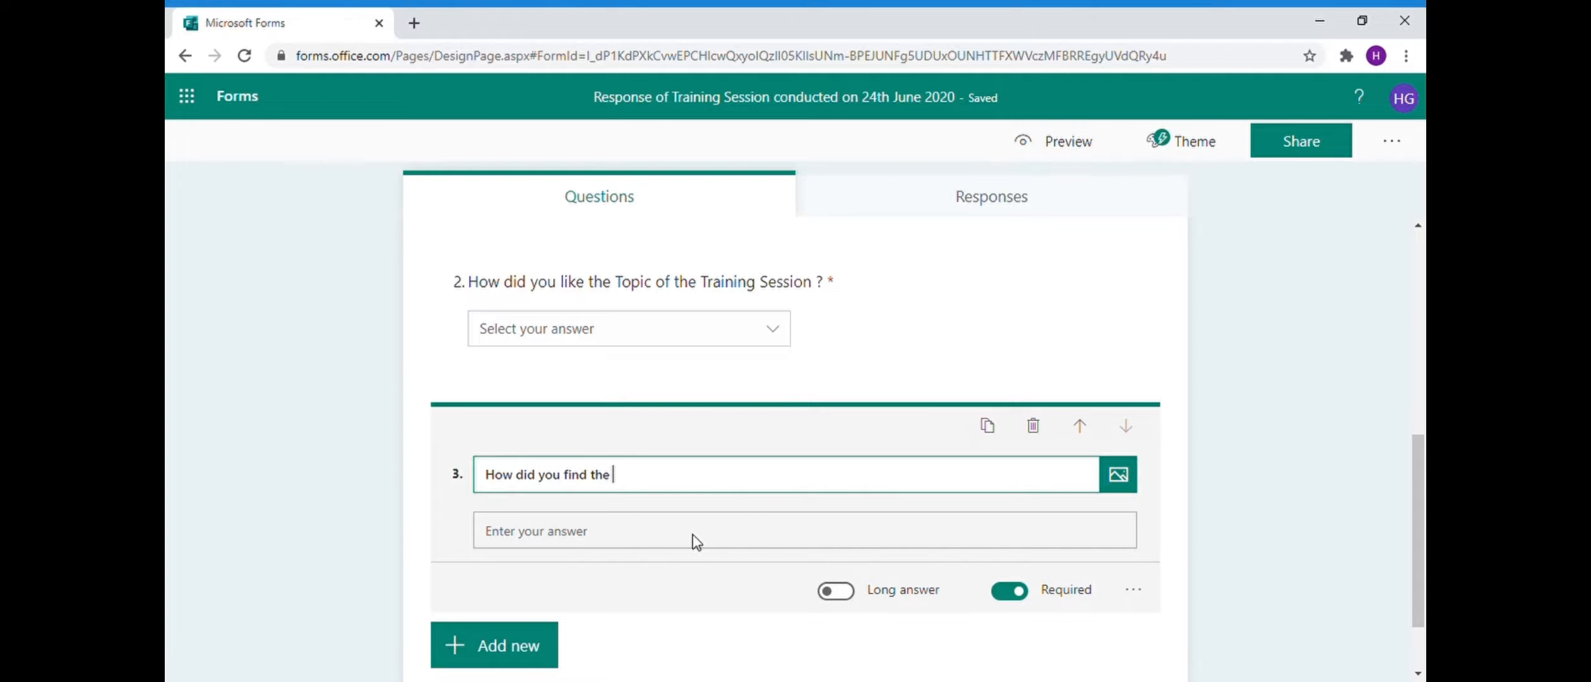
type("Tr")
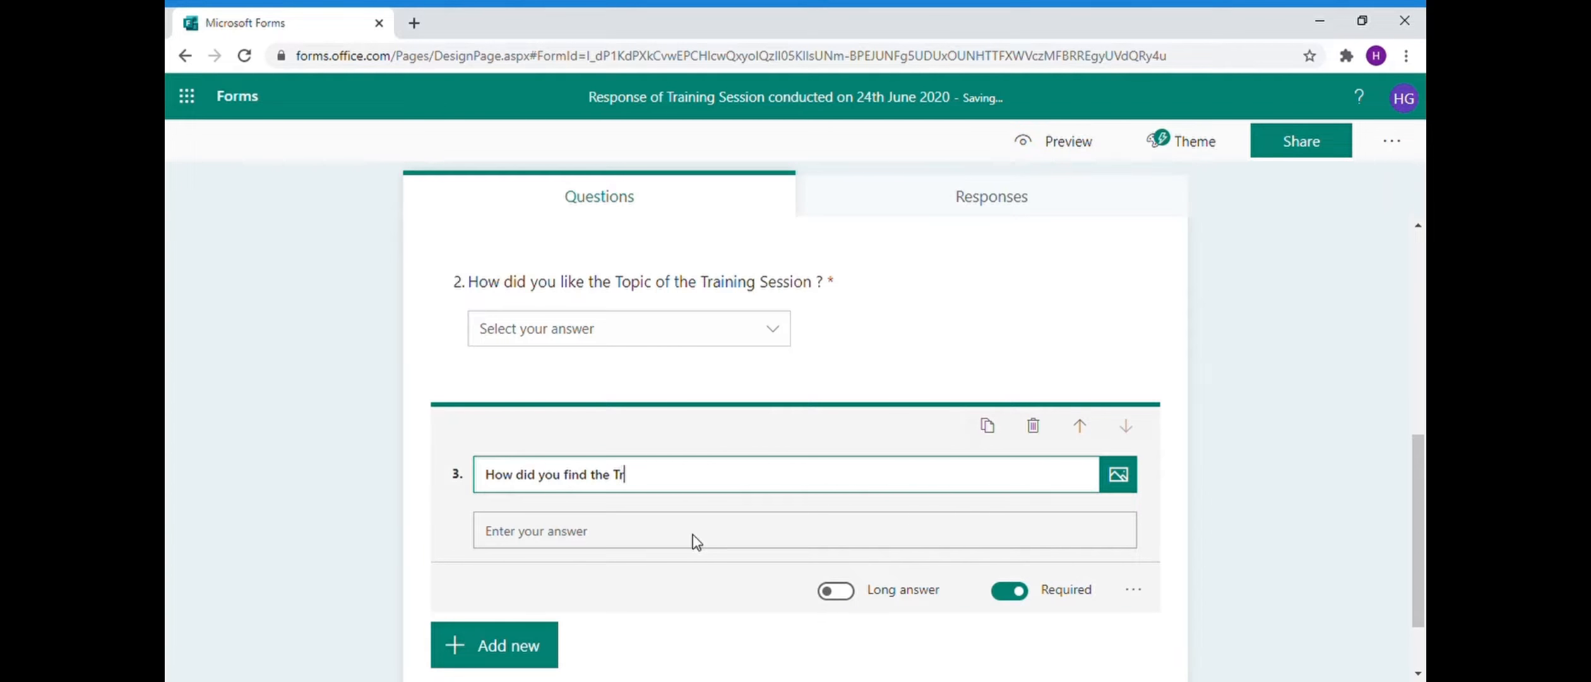
type("aining Session")
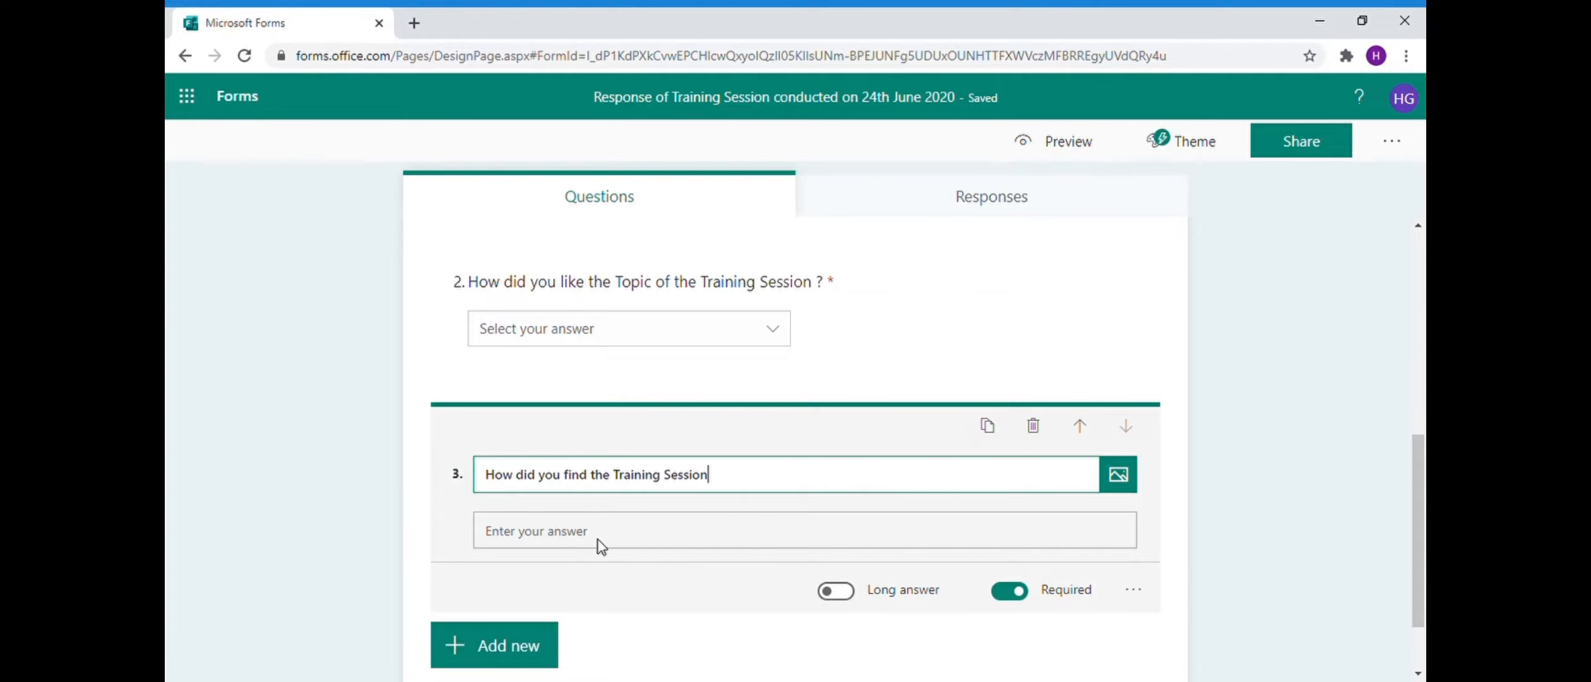
- Try the long answer setting on question 3 and switch it back to a short answer
left_click(851, 594)
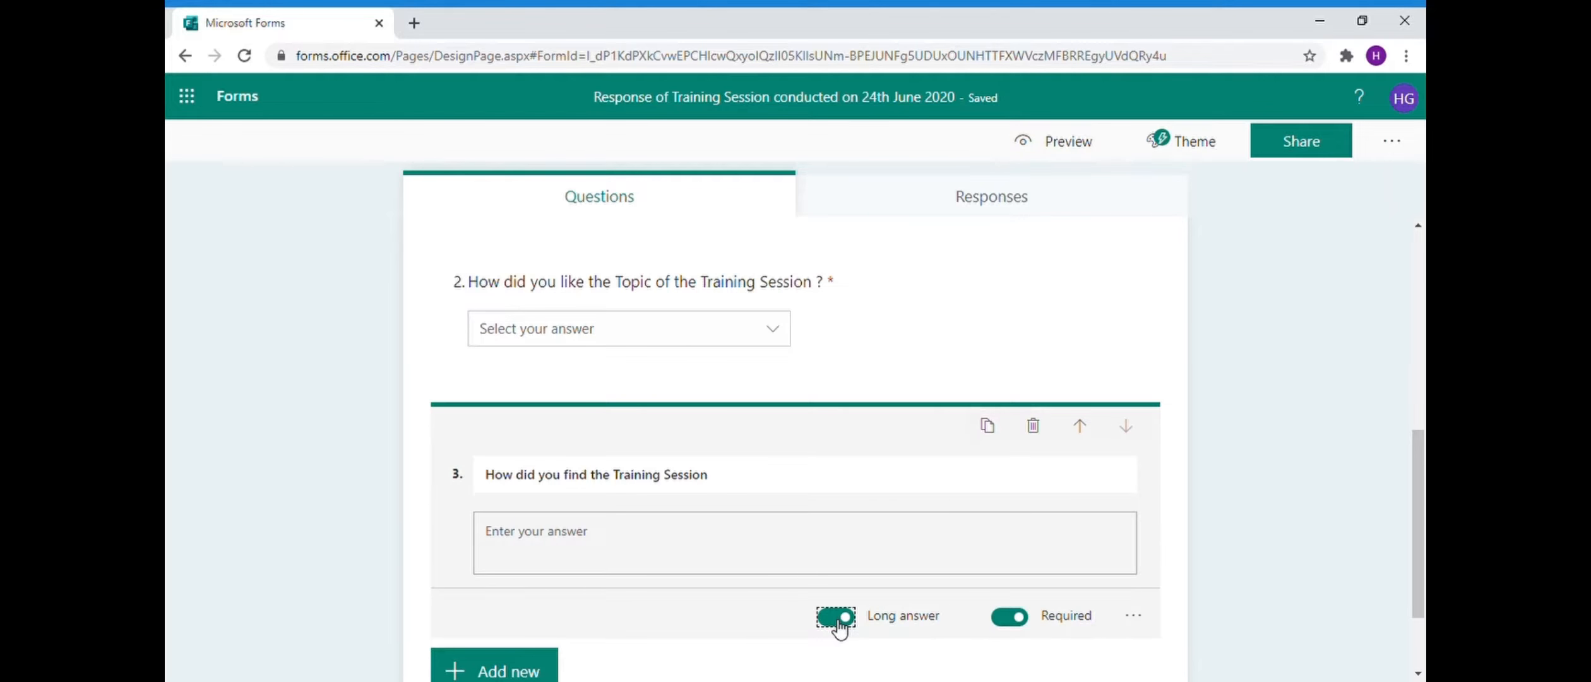
left_click(837, 618)
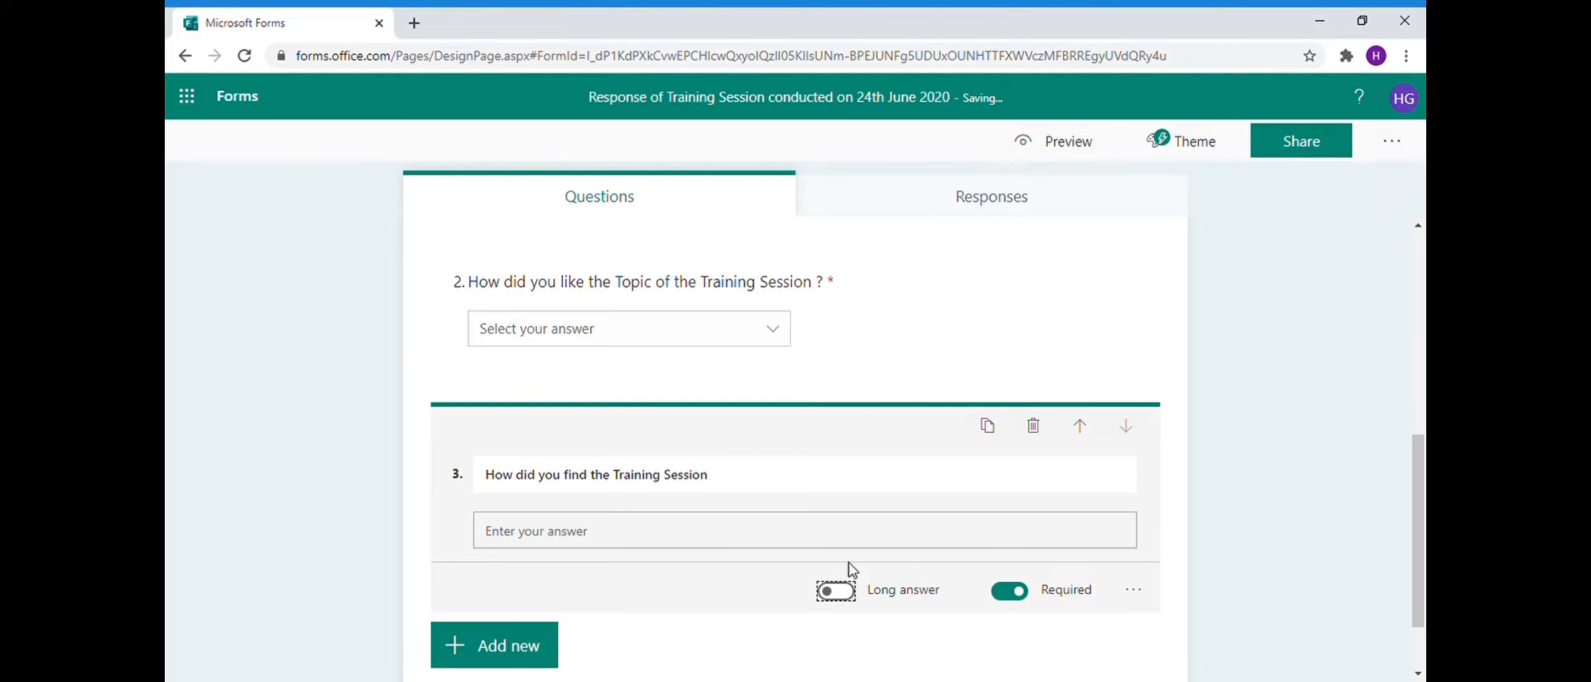
- Add the subtitle "Please provide your genuine comments and suggestions" to question 3
left_click(1134, 593)
scroll(1136, 602, "down", 2)
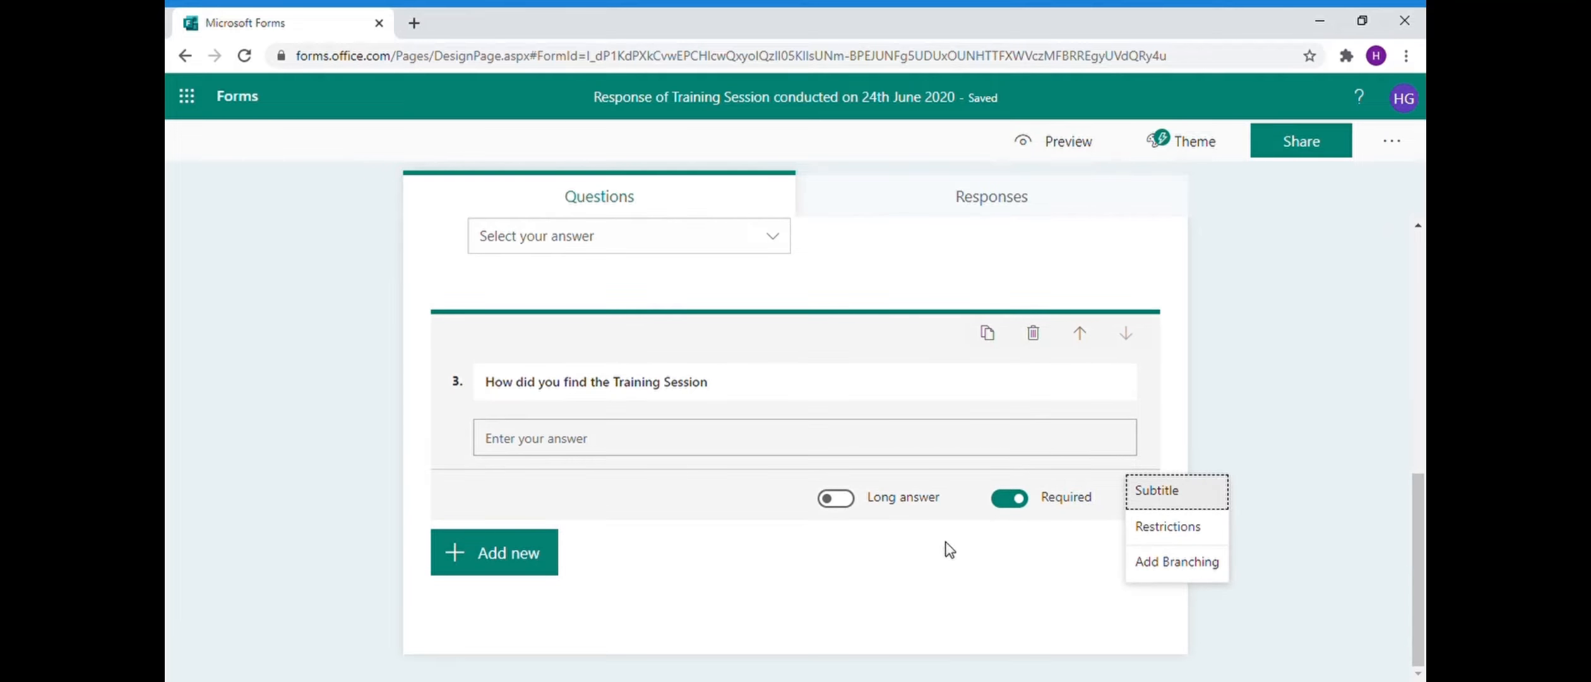
left_click(1164, 502)
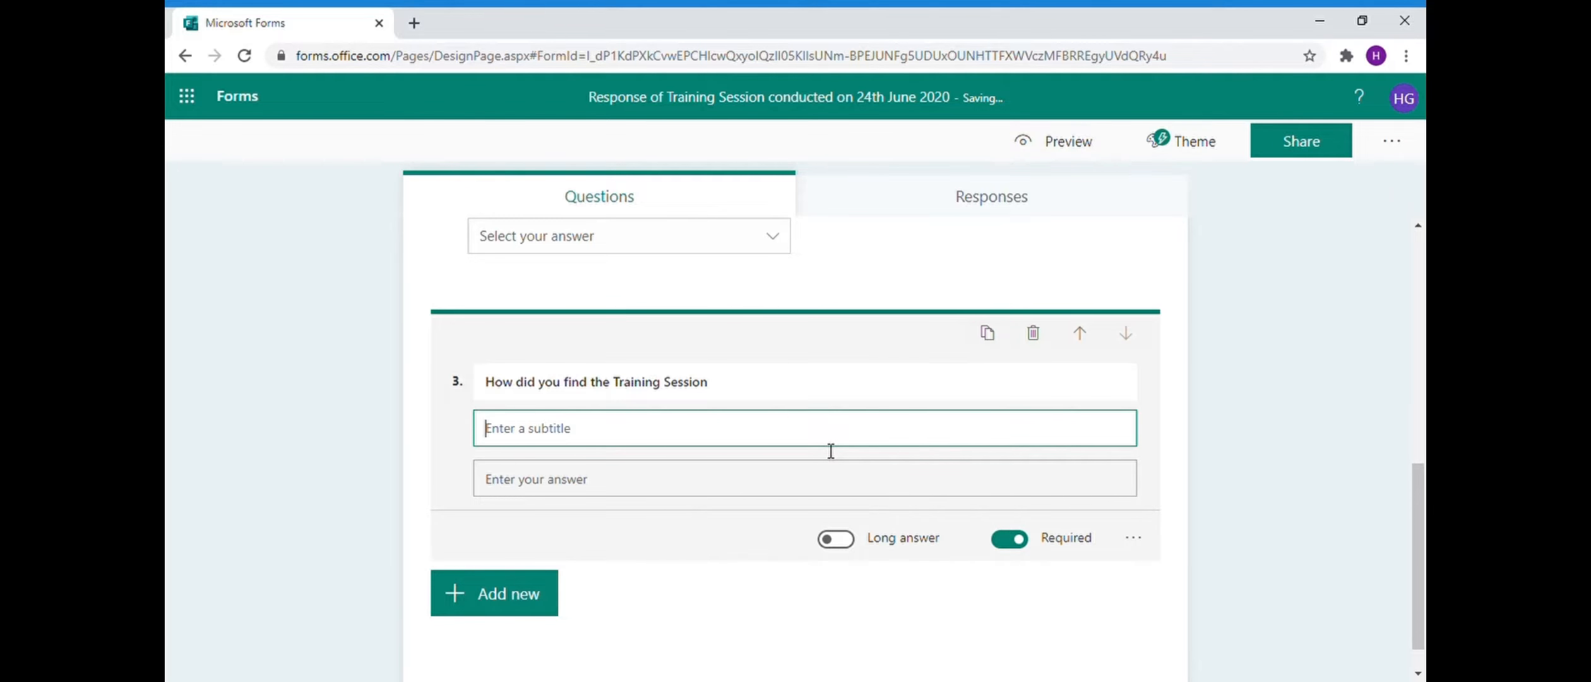
type("Please prov")
type("ide your genuine ")
type("s")
key("BackSpace")
type("genu")
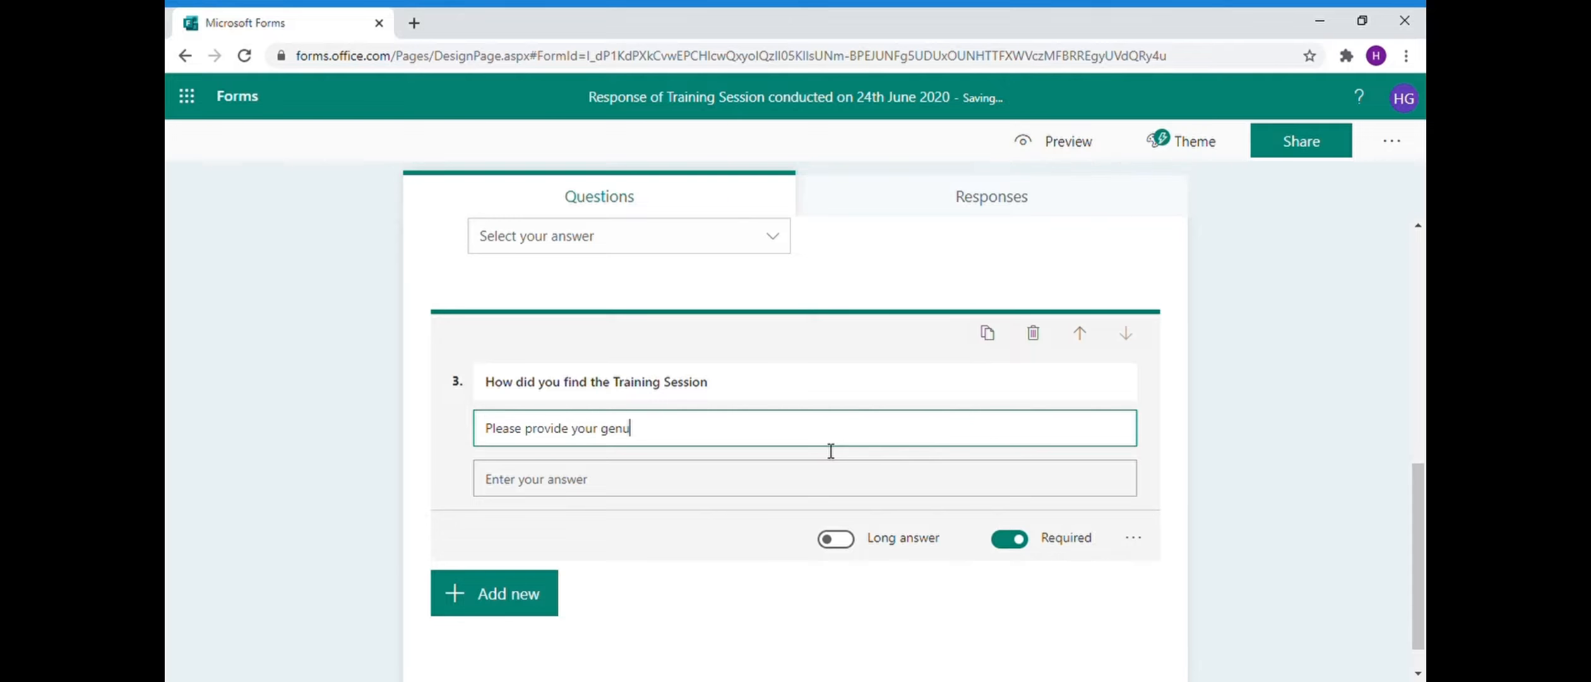
type("ine sugge")
key("BackSpace")
key("BackSpace")
key("BackSpace")
key("BackSpace")
key("BackSpace")
type("comments and suggestions")
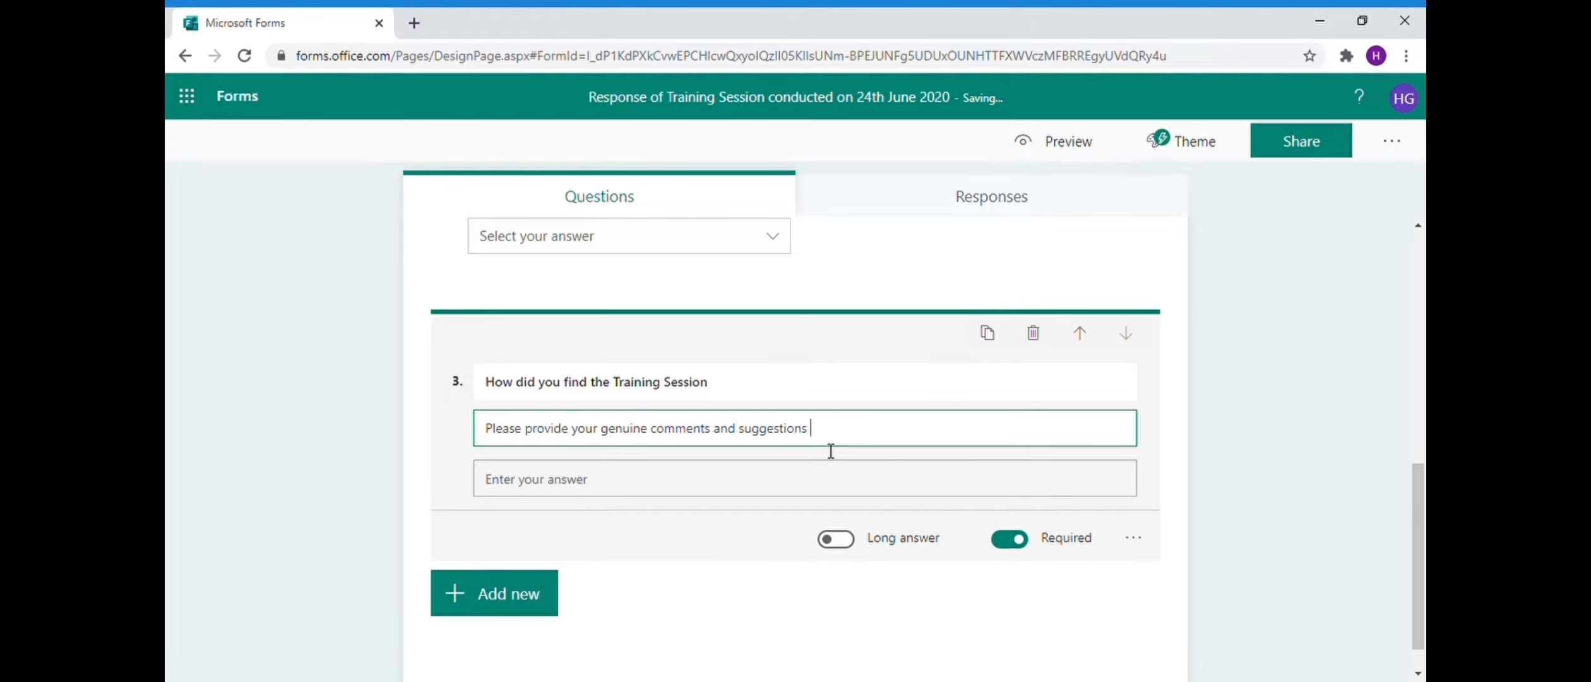
- Replace "and suggestions" in question 3's subtitle with "for the session conducted Eg"
key("BackSpace")
key("BackSpace")
key("BackSpace")
key("BackSpace")
key("BackSpace")
key("BackSpace")
key("BackSpace")
key("BackSpace")
key("BackSpace")
key("BackSpace")
key("BackSpace")
key("BackSpace")
key("BackSpace")
key("BackSpace")
type("for the session conducted Eg")
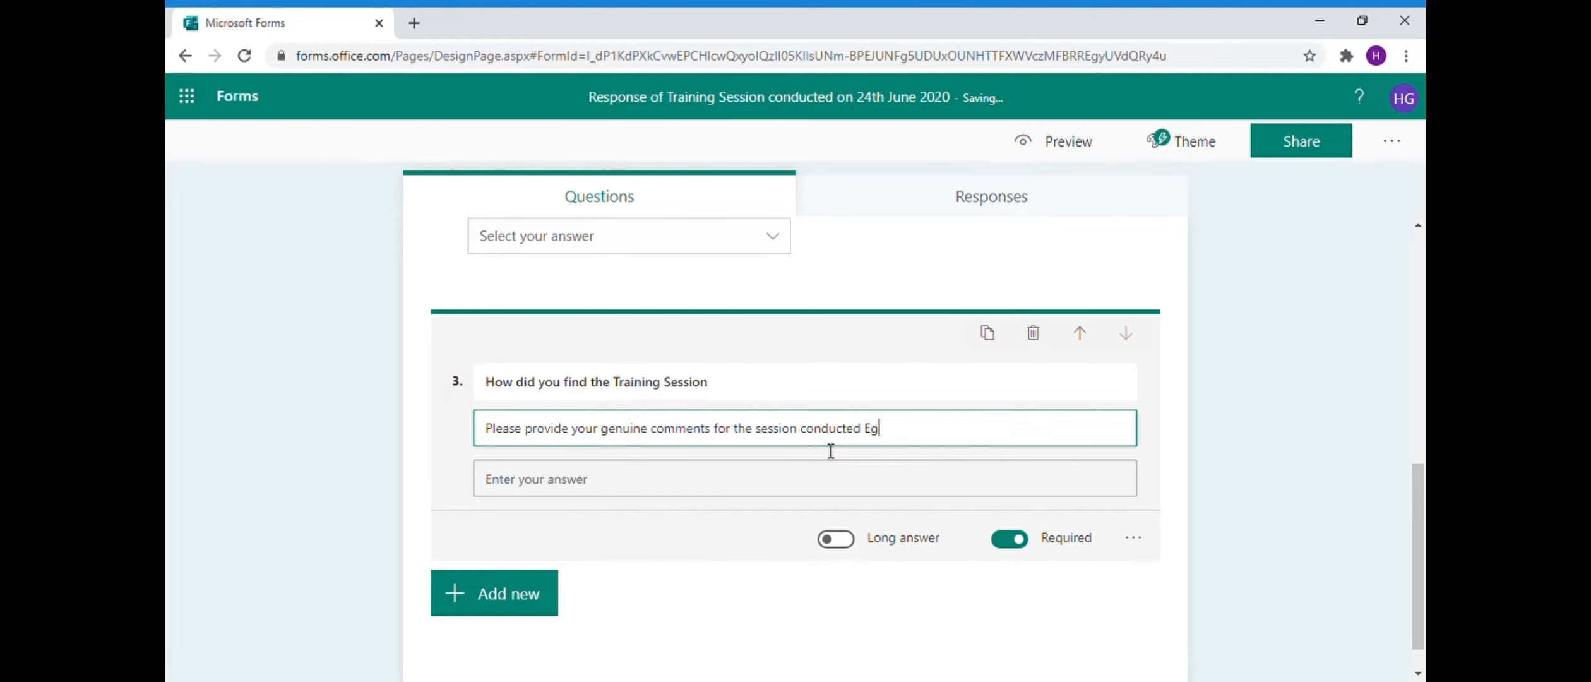
- Complete the question 3 subtitle with ":- AC working, Chairs were short to accomodate, No. of Participants were more etc. etc. etc (This would be in Italics)"
type(":- AC working.")
type(" Chairs ")
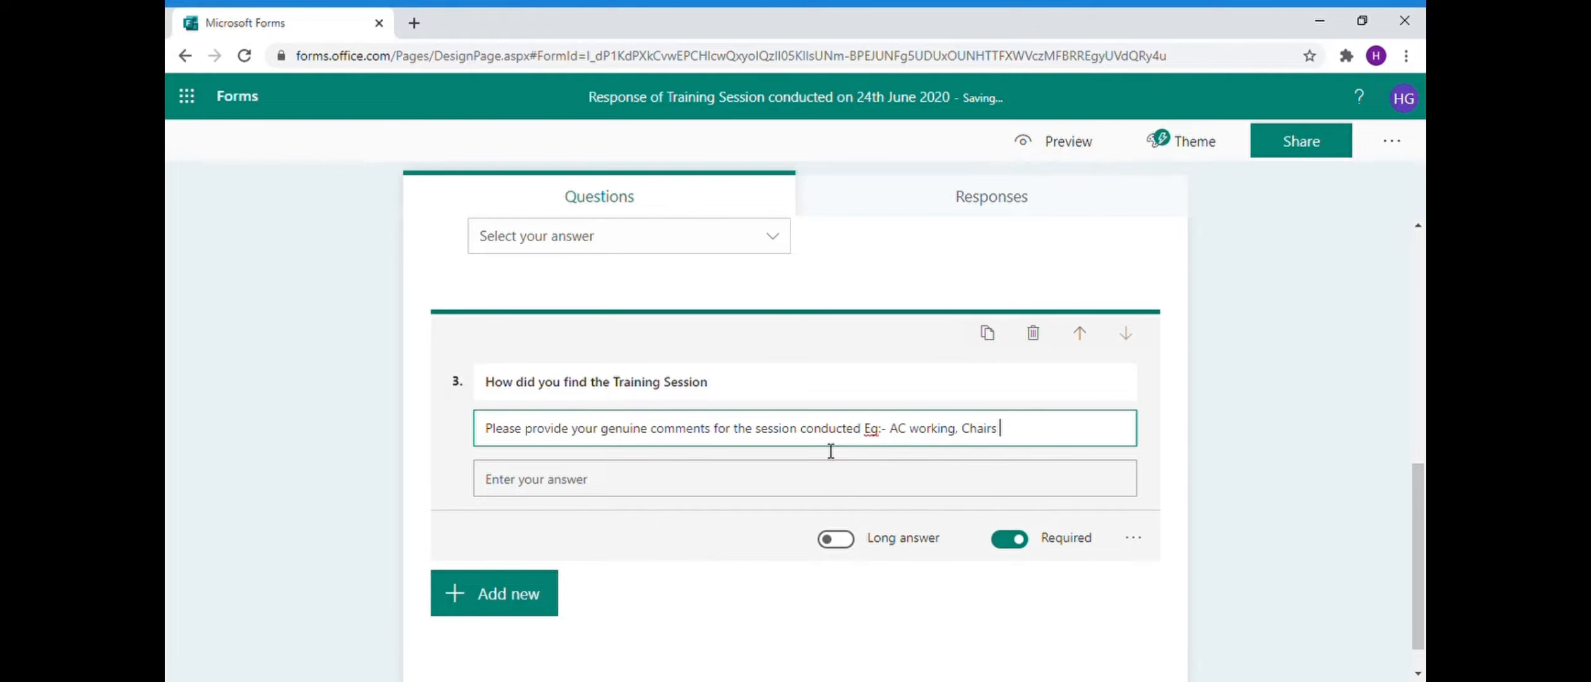
type("were short")
key("BackSpace")
type("to accomodated")
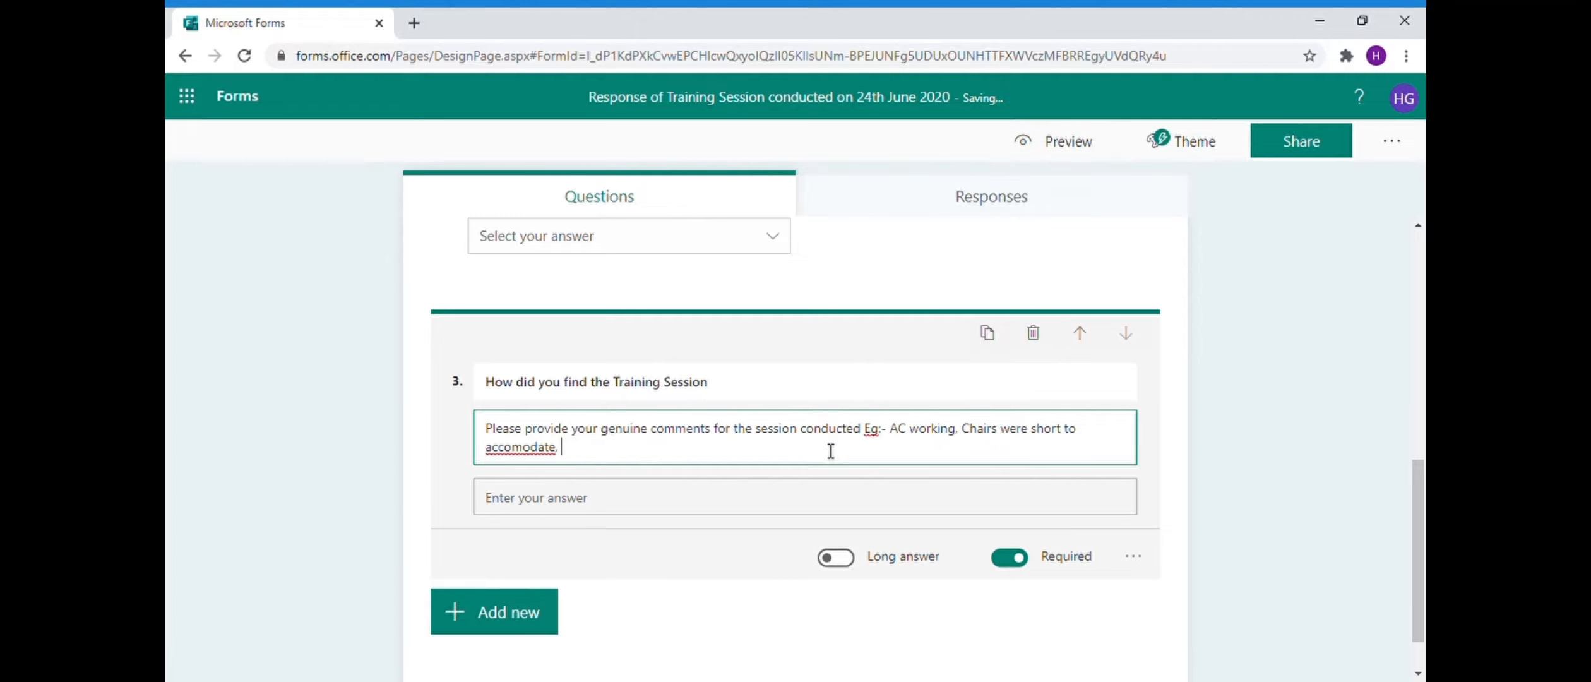
type(" No. of Participants we")
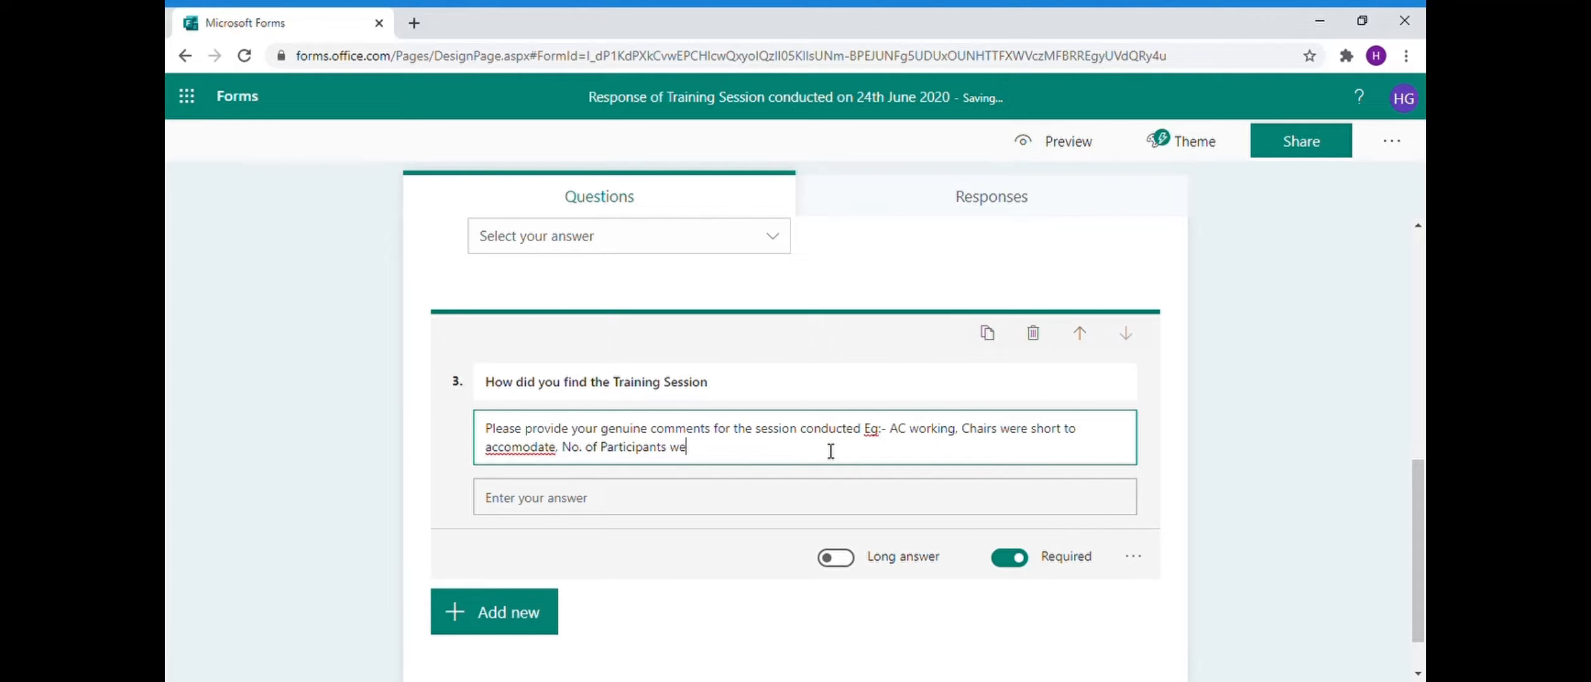
type("er re more etc. etc. etc")
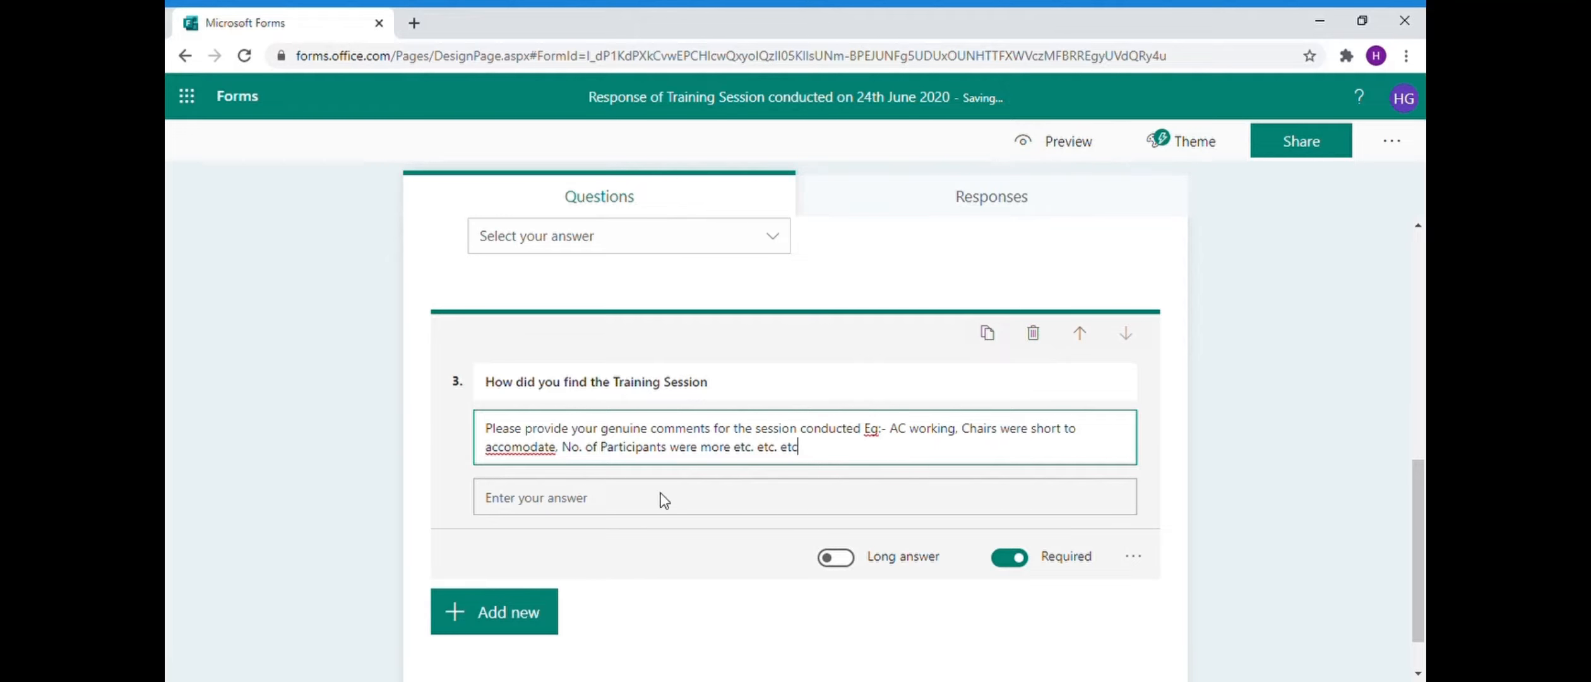
type(" (This would be in Italics")
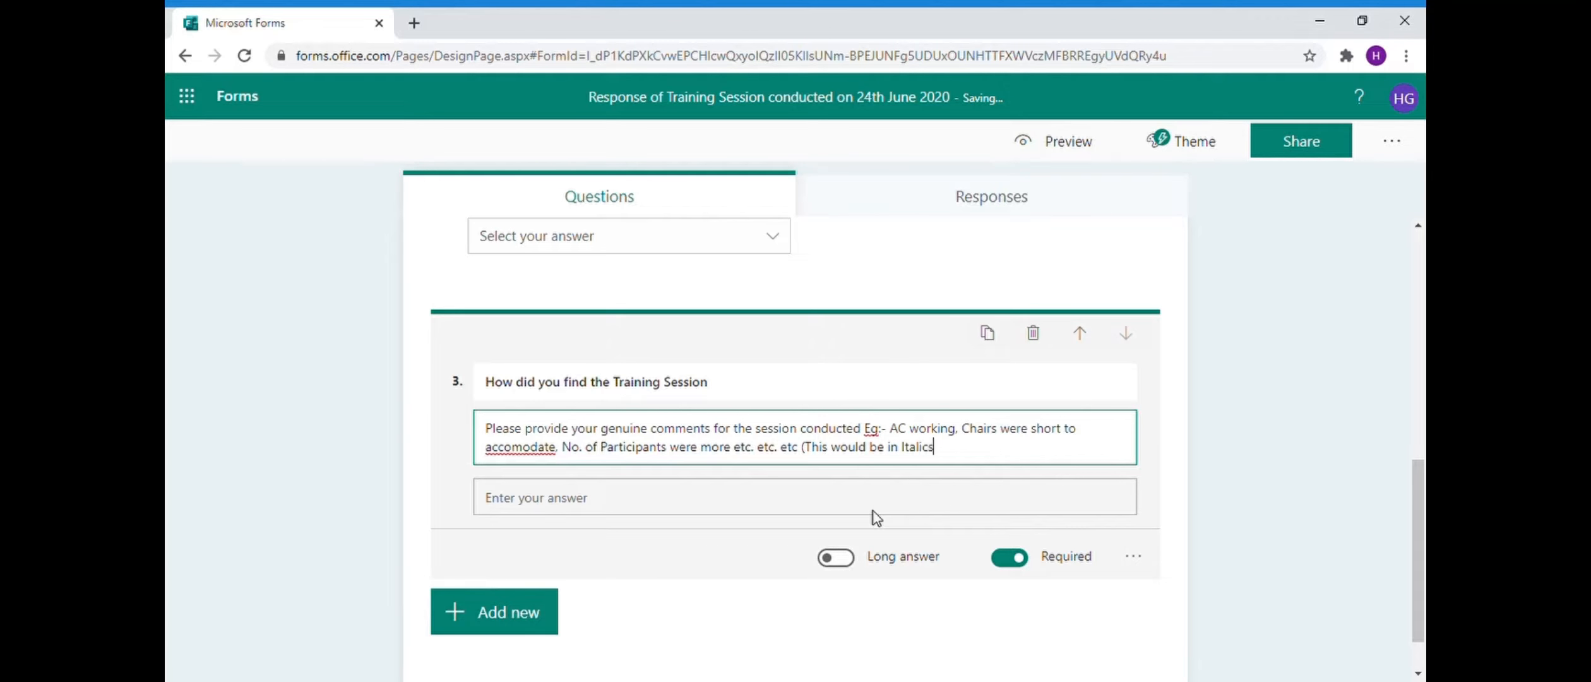
type(")")
left_click(1234, 460)
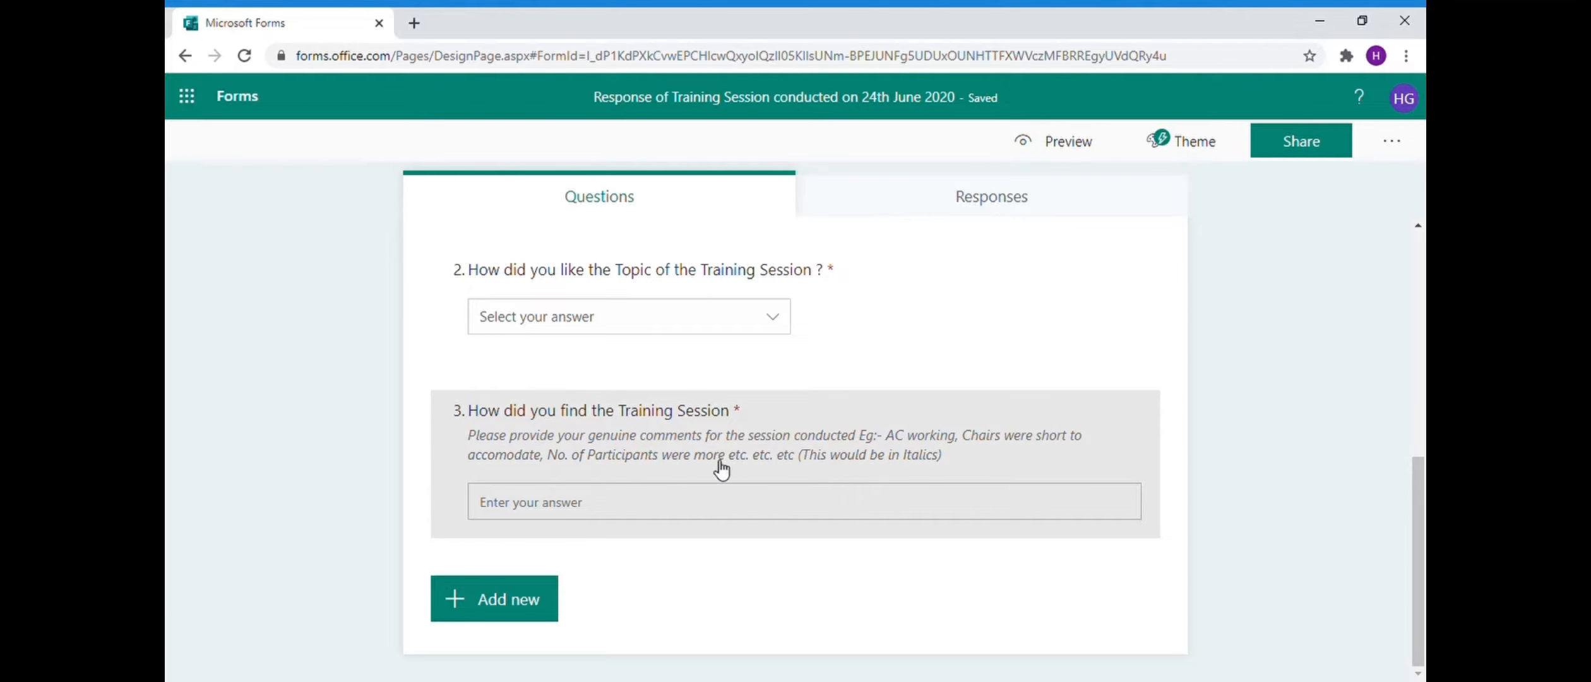
- Add a Rating question titled "How would like to rate the Trainer based on his communication Skills" as question 4 and turn off its subtitle
left_click(534, 597)
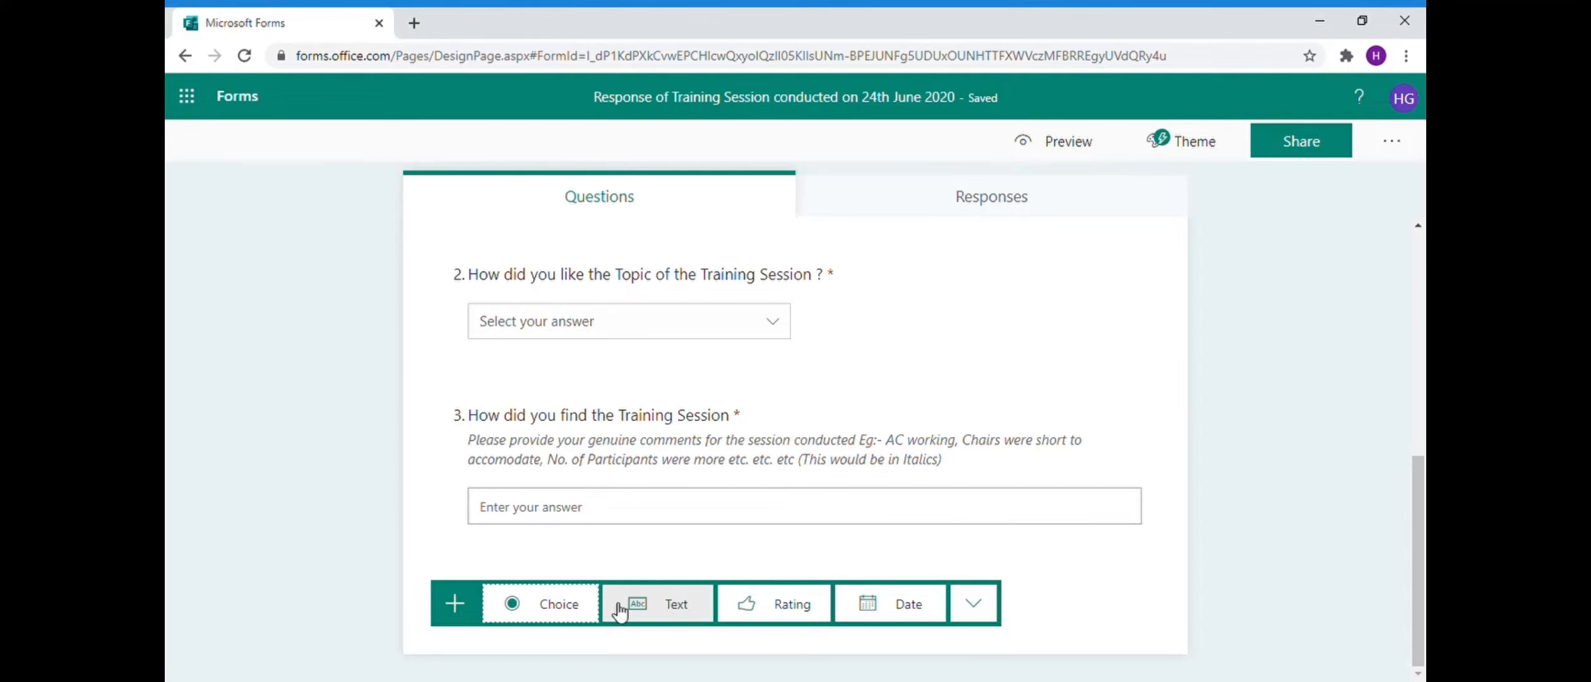
left_click(766, 605)
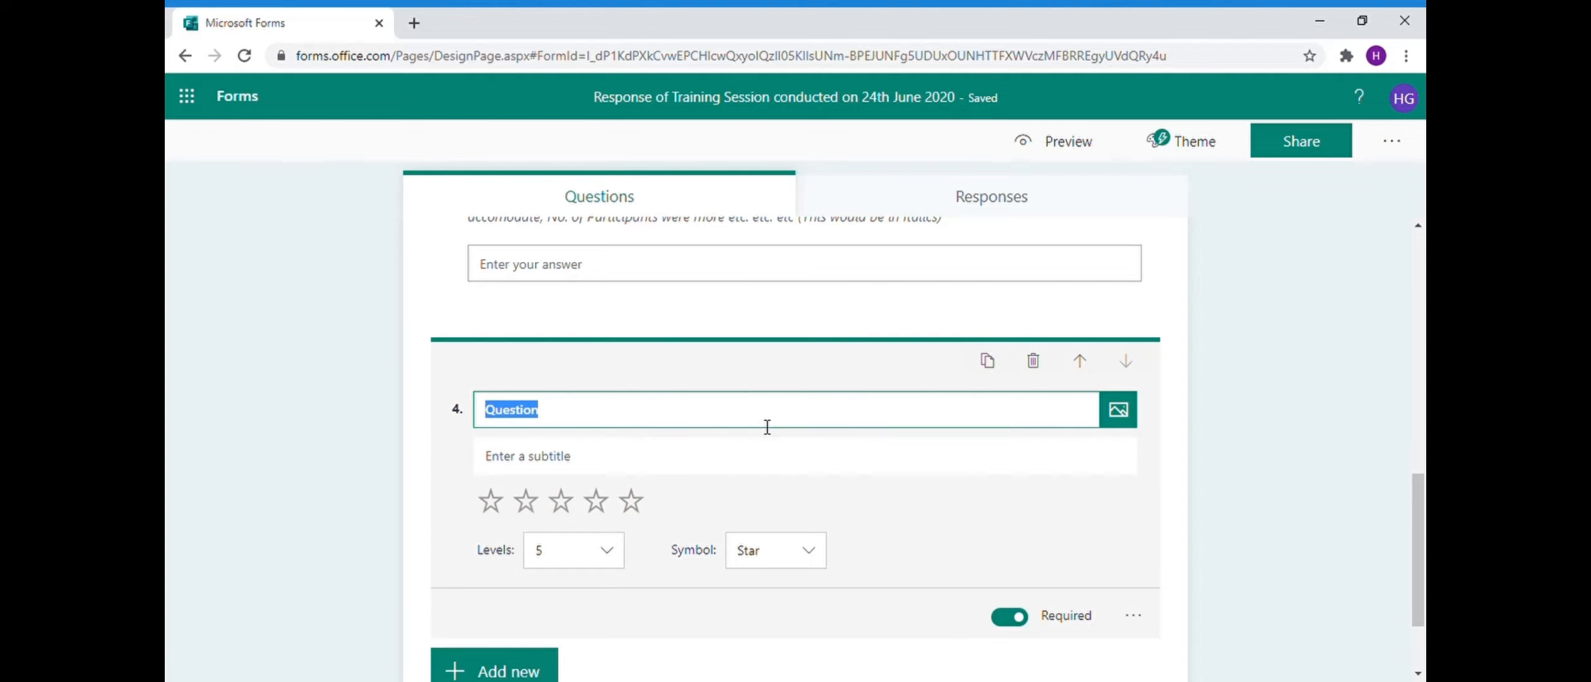
type("H")
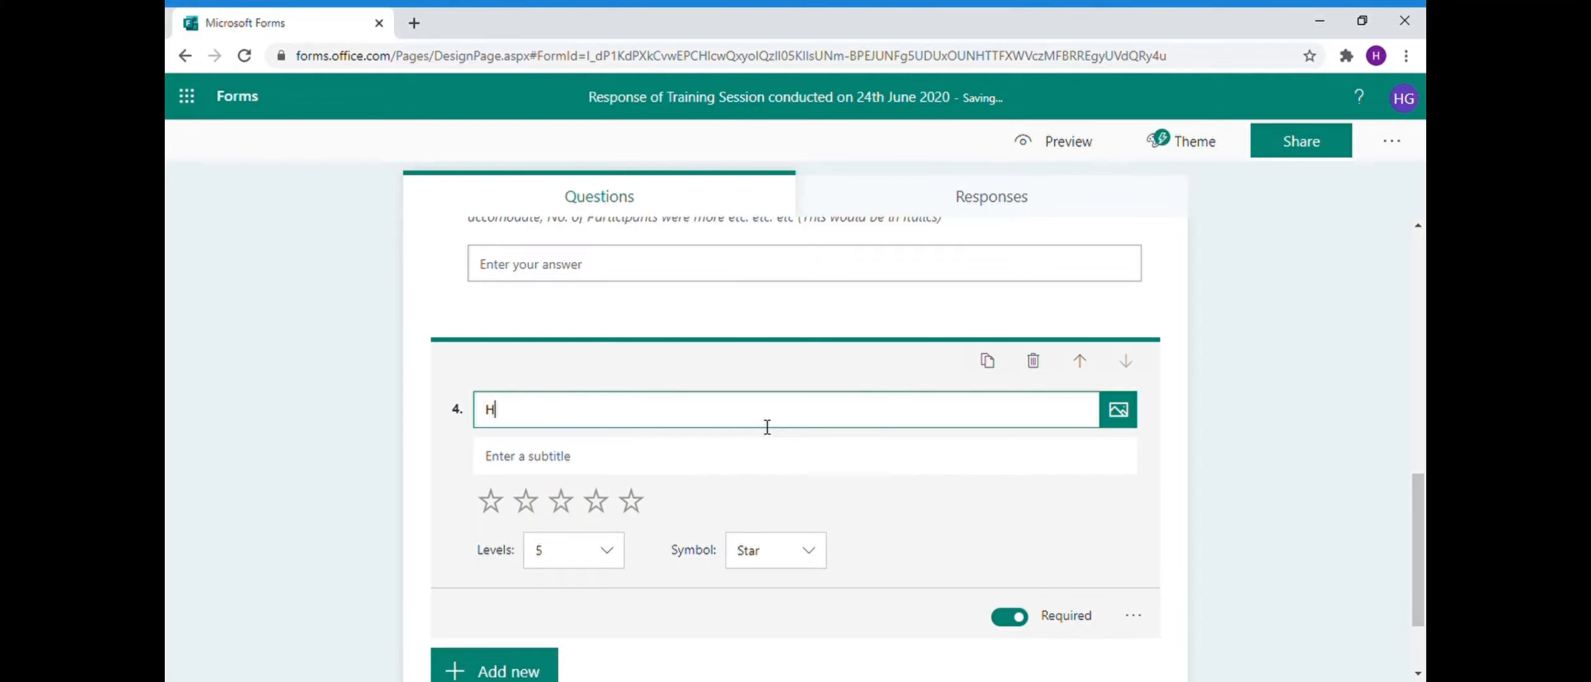
type("ow would like to rate th")
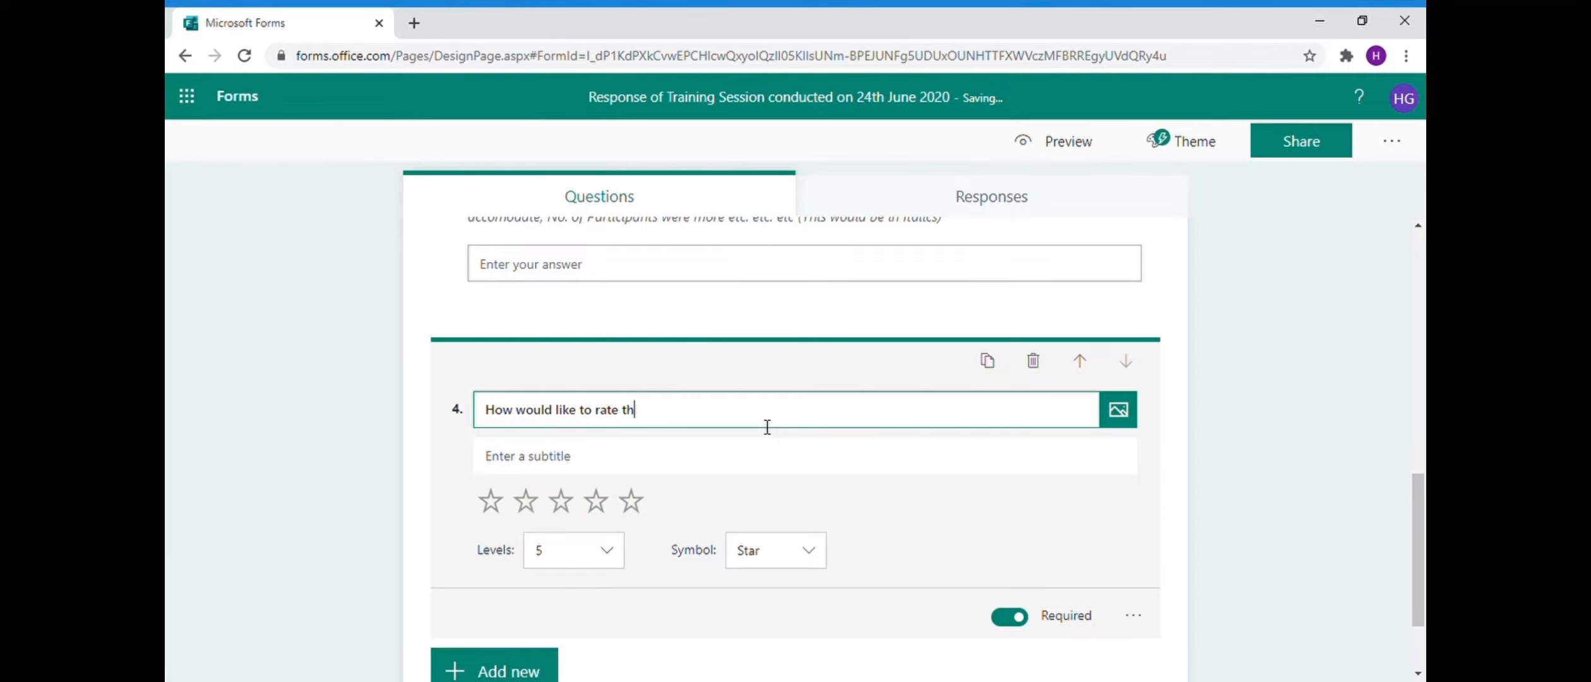
type("e Trainer based on his ")
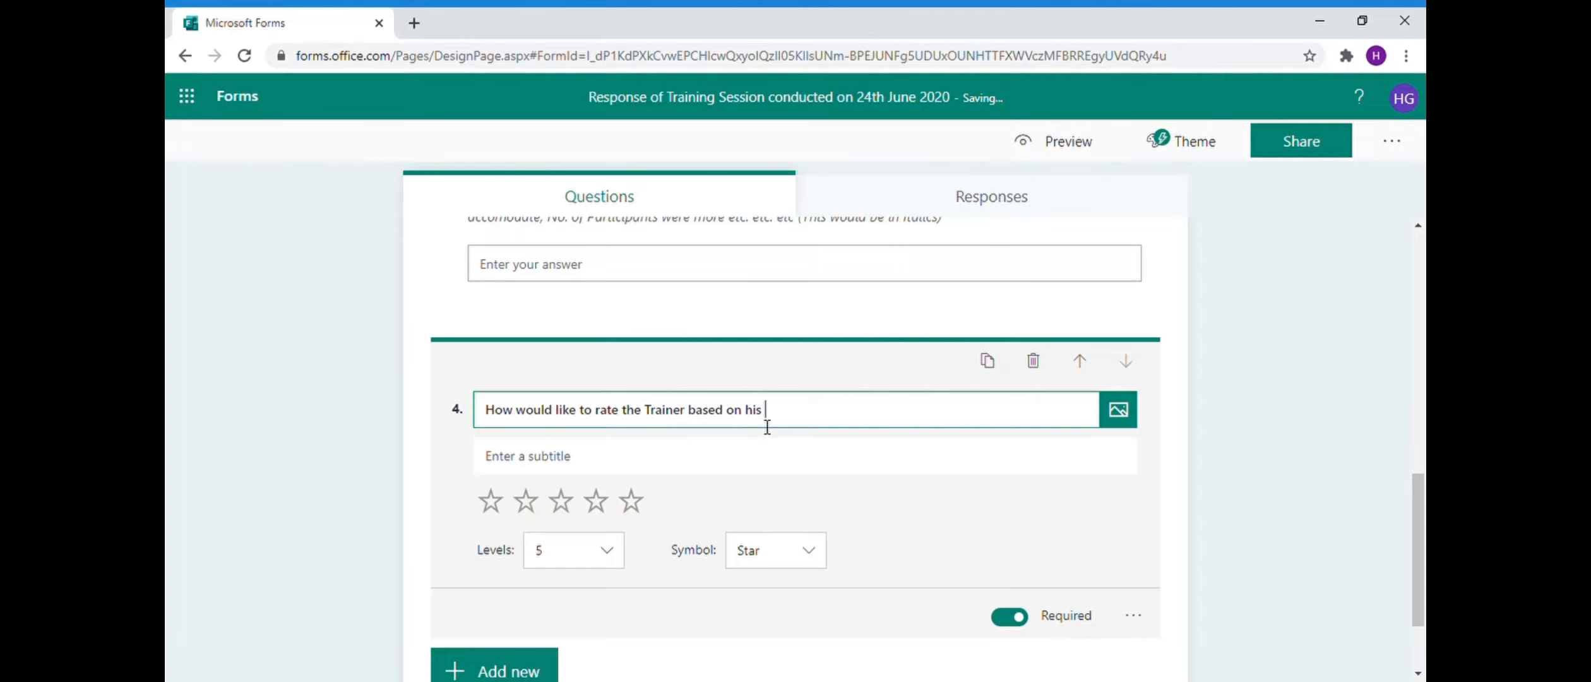
type("communication Skills")
left_click(1133, 615)
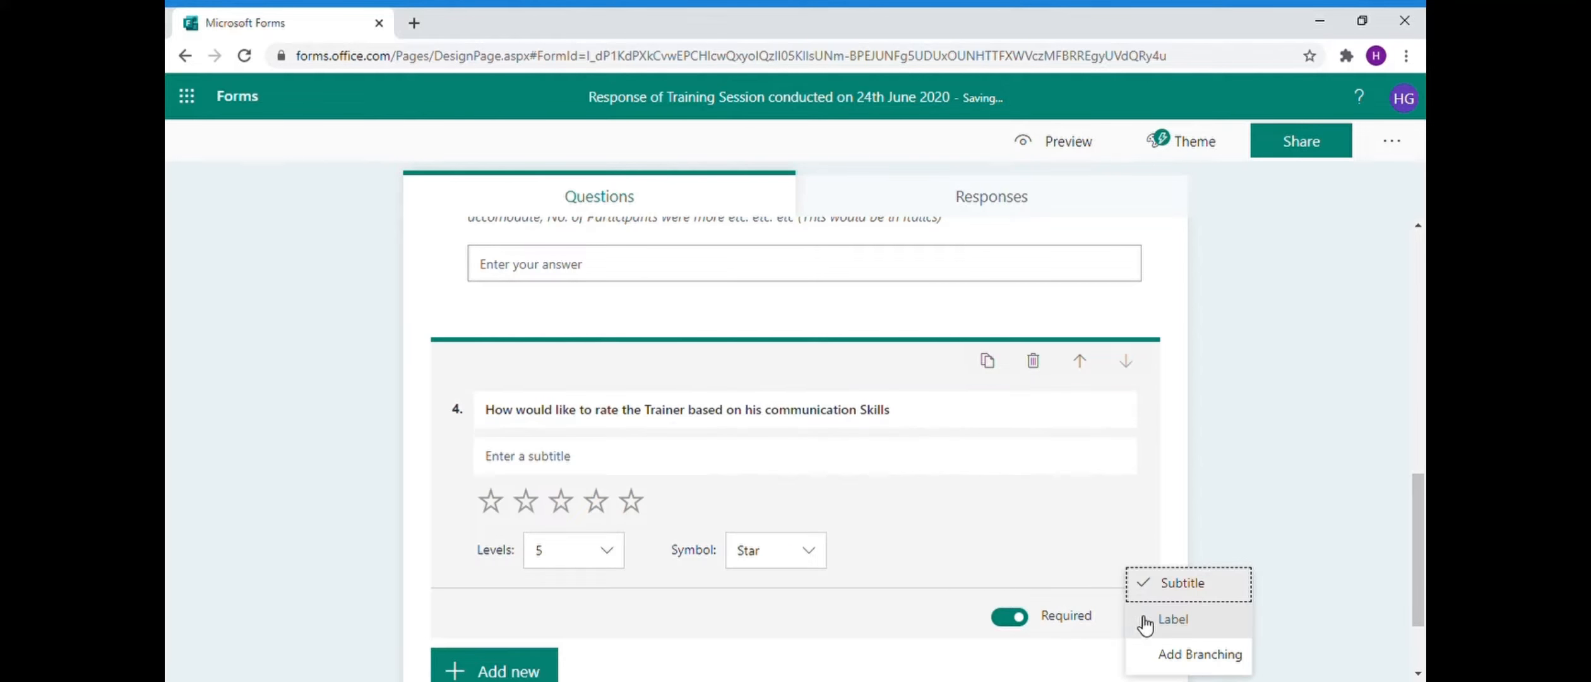
left_click(1150, 587)
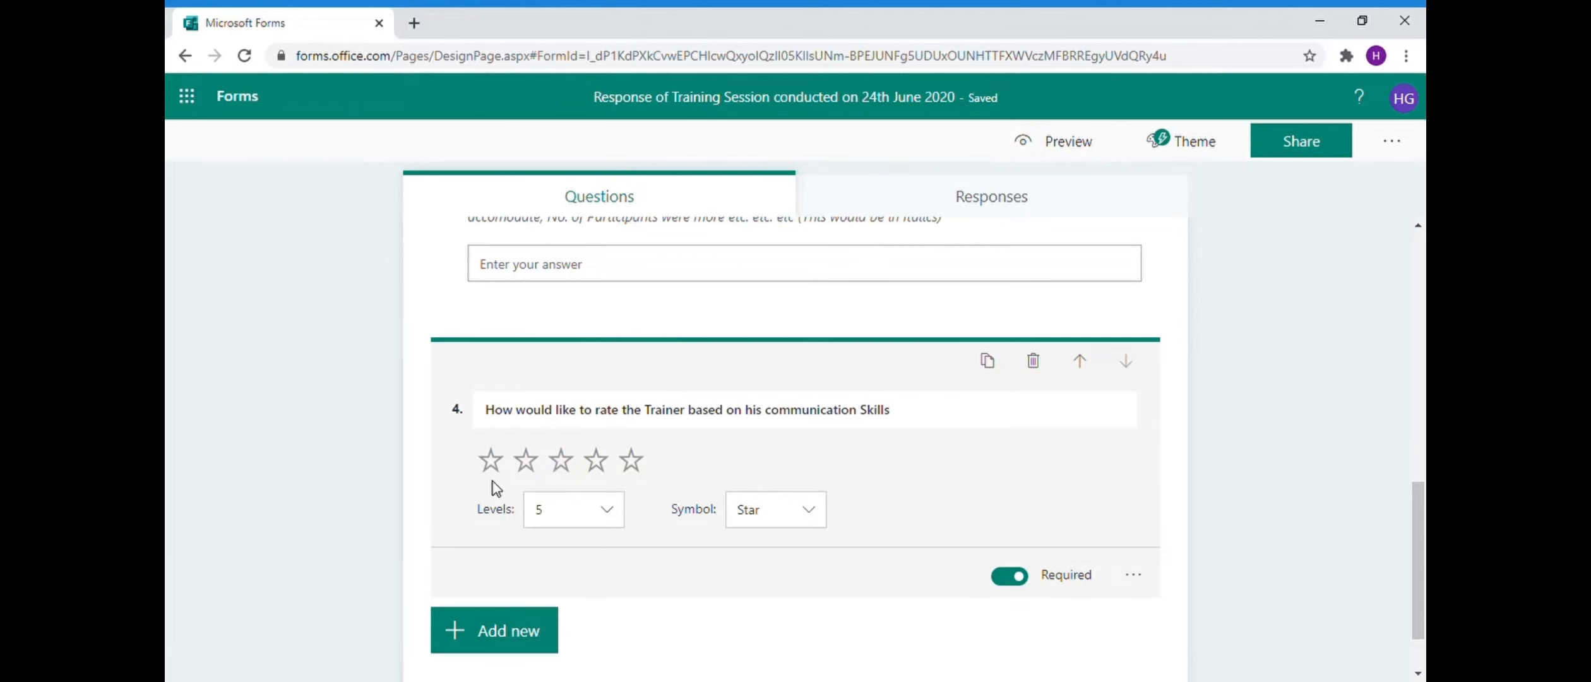
- Try the Number symbol for question 4's rating scale and switch it back to Star
left_click(797, 511)
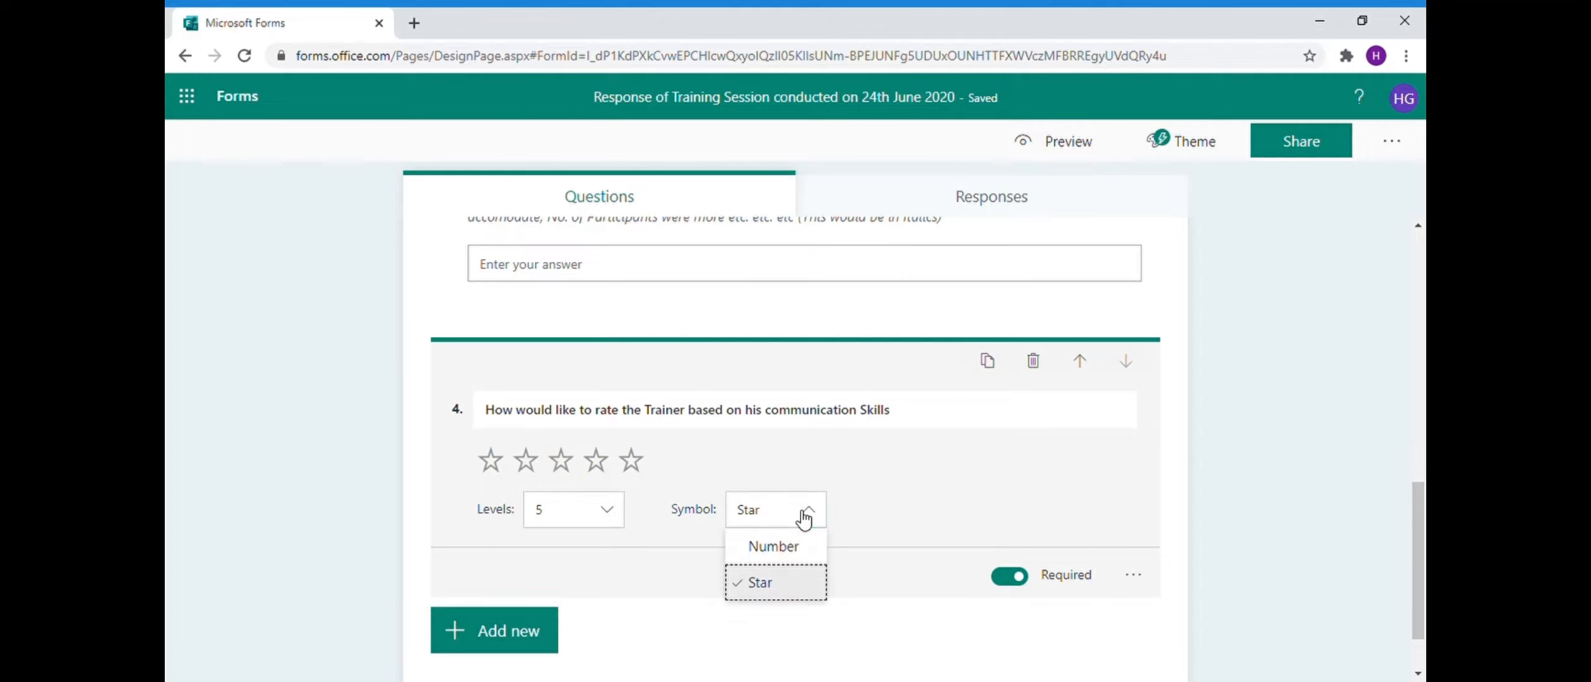
left_click(798, 547)
left_click(799, 532)
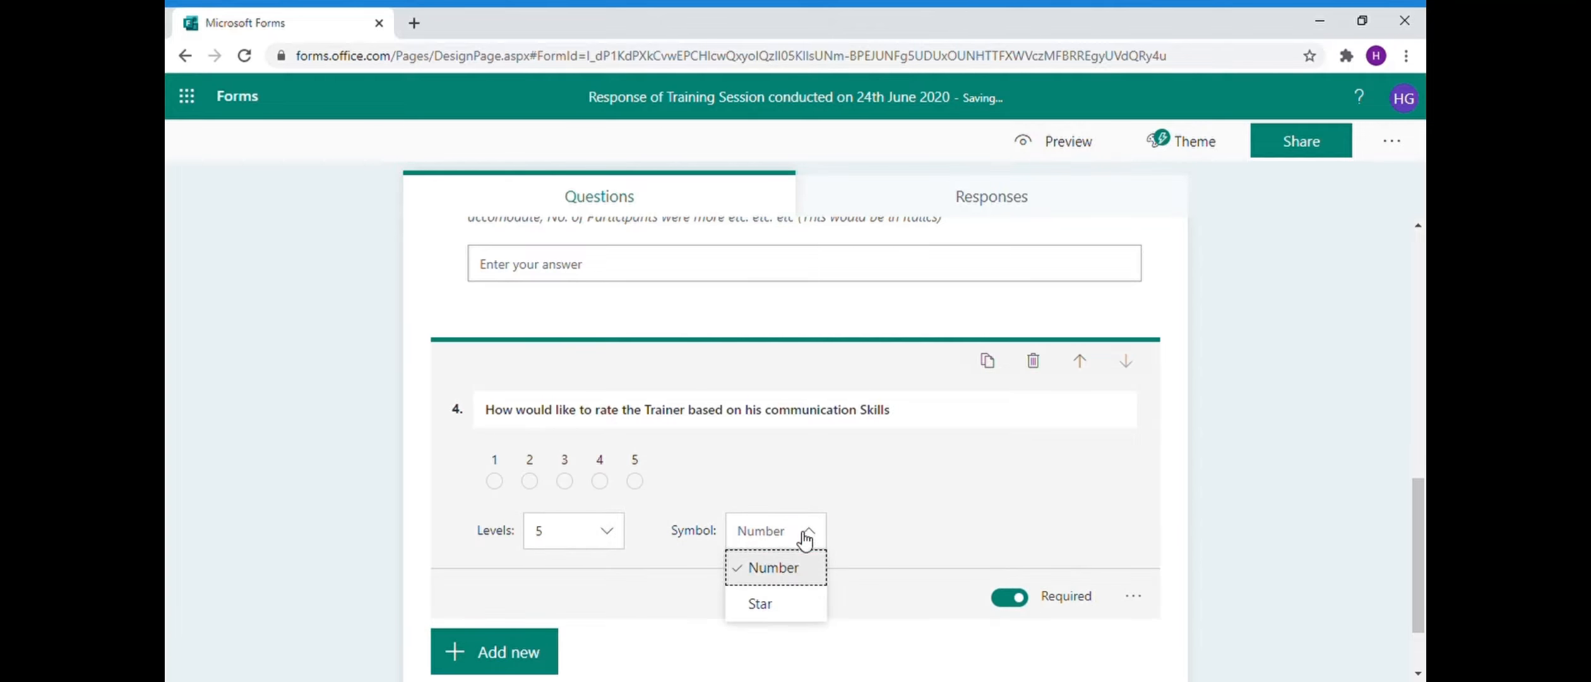
left_click(789, 605)
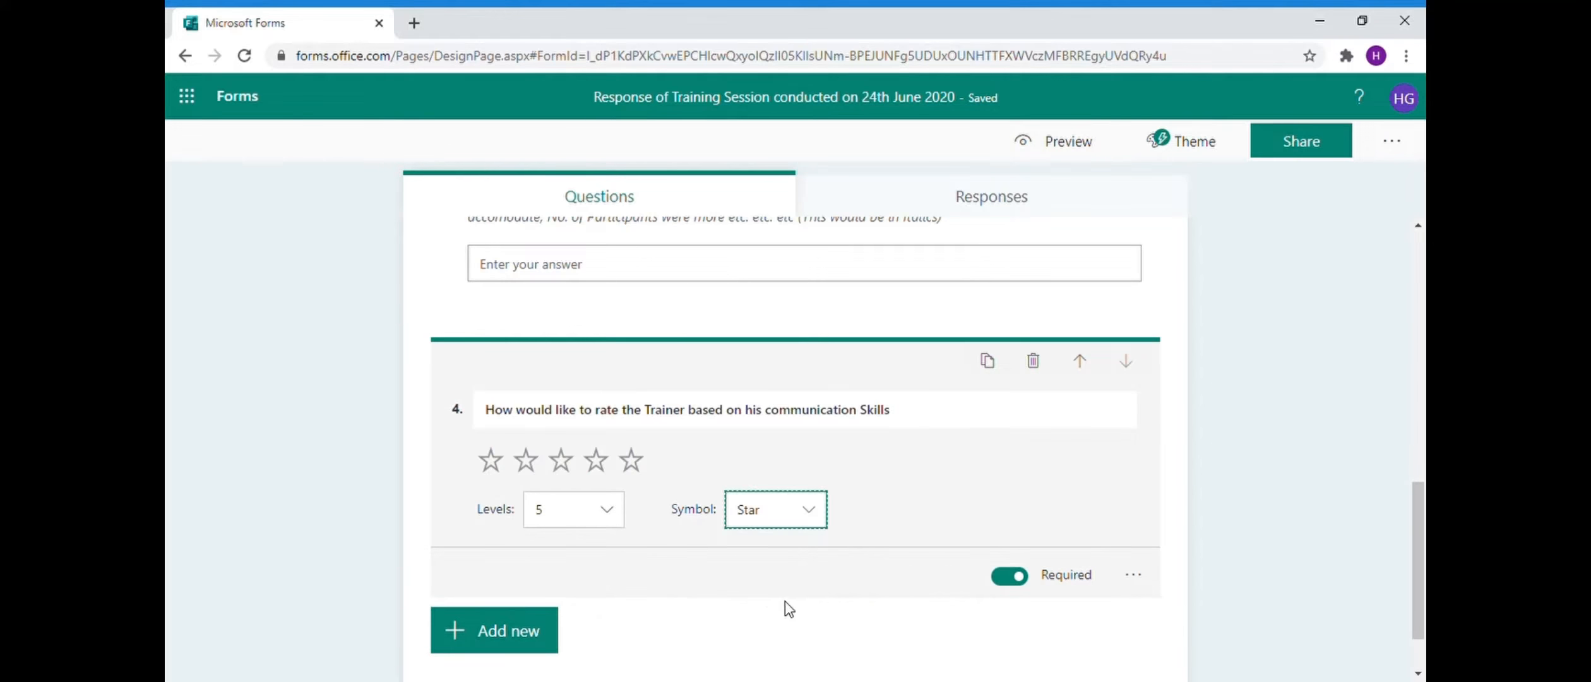
- Set question 4's rating scale to 4 levels after checking the other available level options
left_click(608, 513)
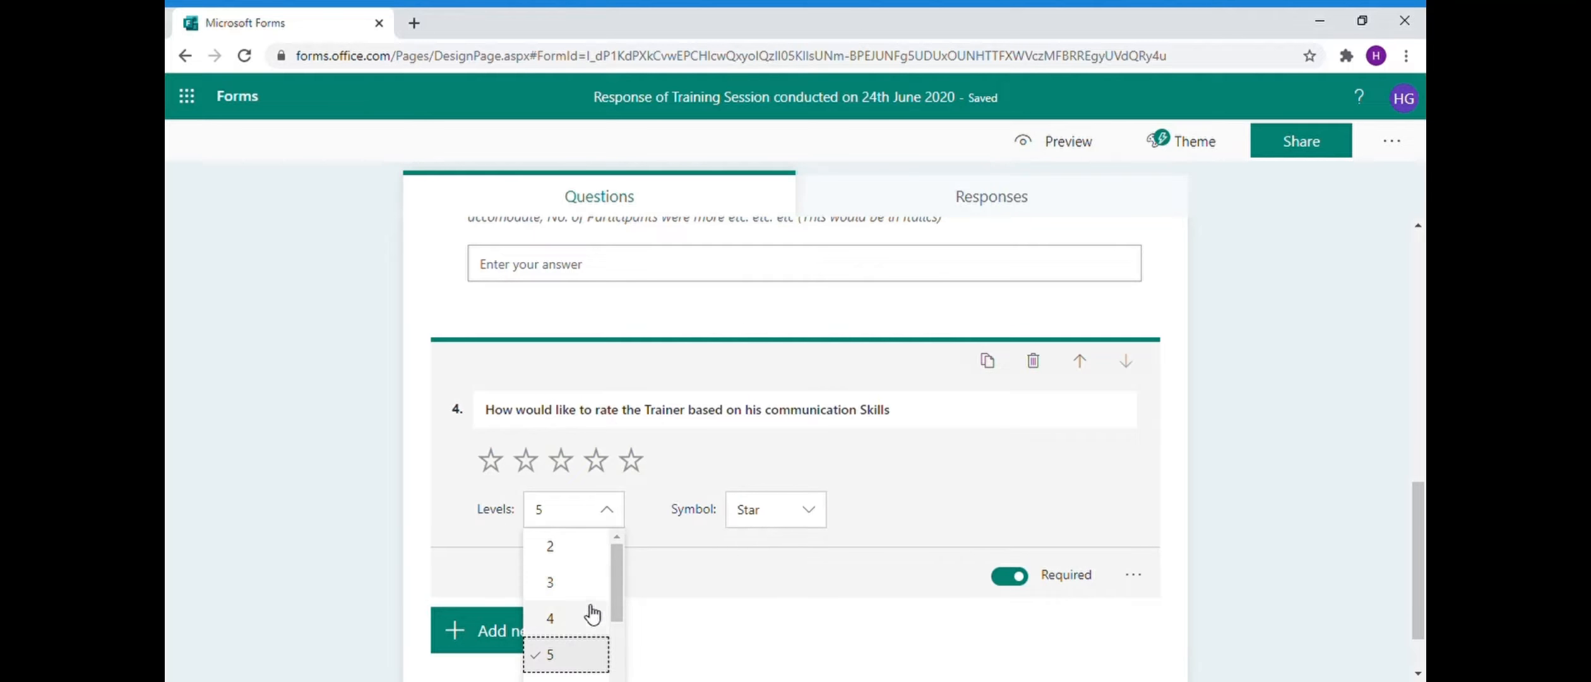
left_click(579, 618)
left_click(608, 523)
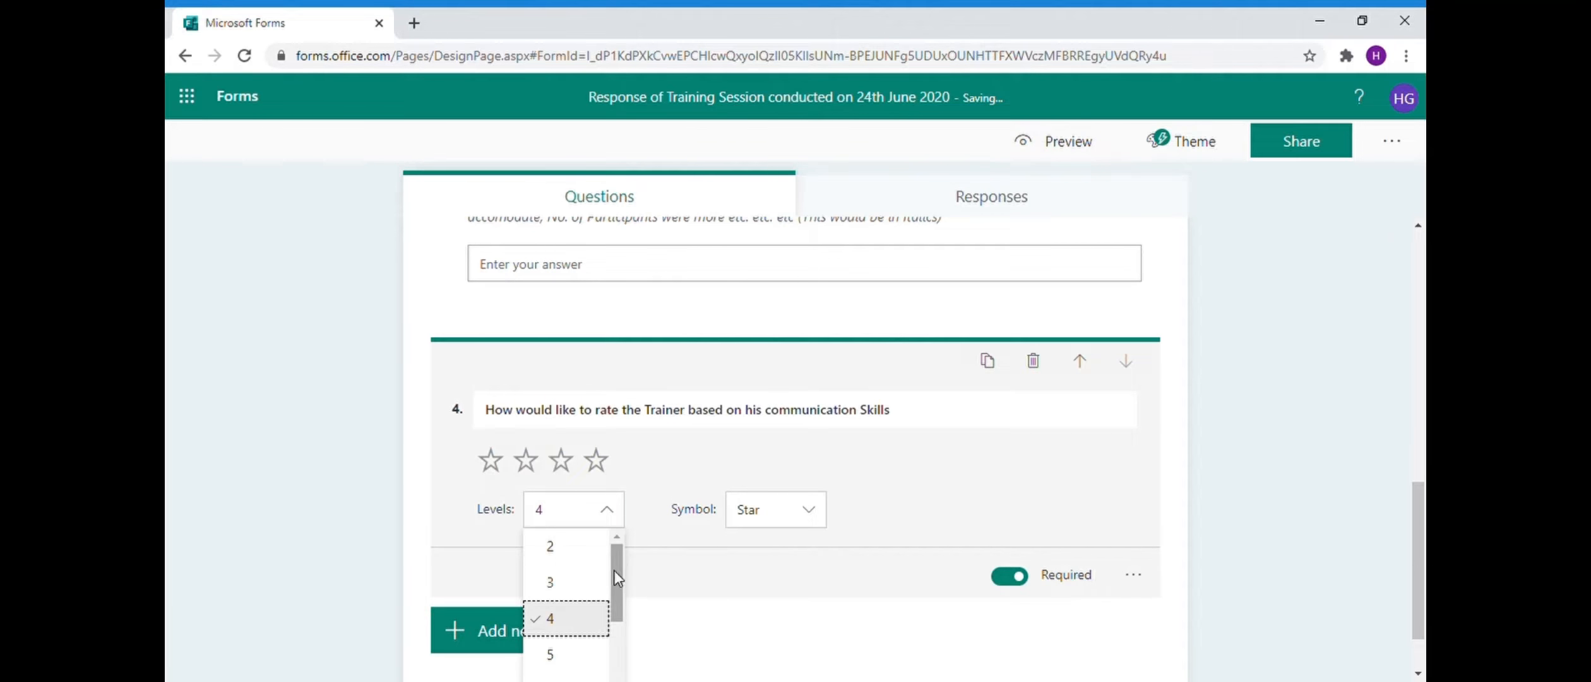
left_click_drag(620, 560, 615, 651)
scroll(616, 649, "down", 2)
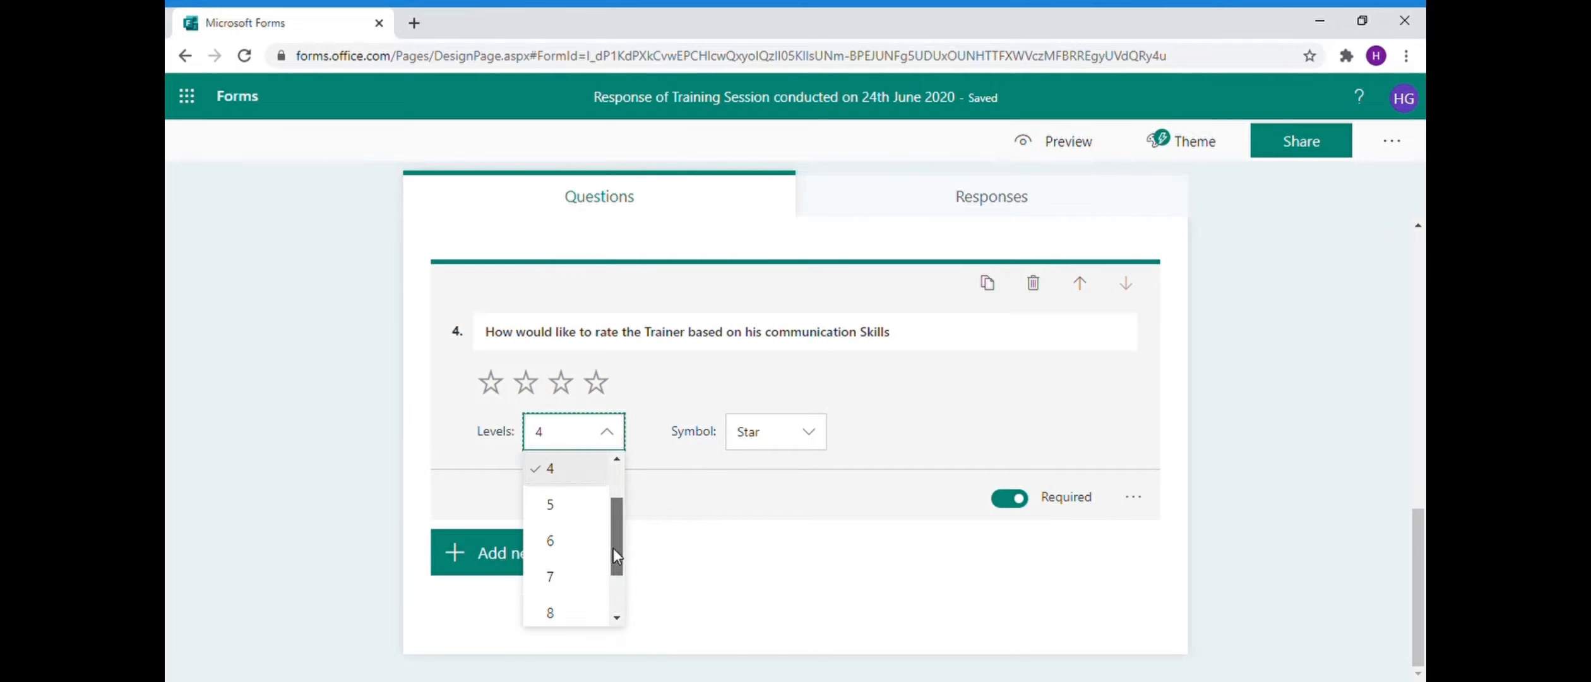
left_click_drag(613, 548, 605, 607)
scroll(581, 507, "up", 3)
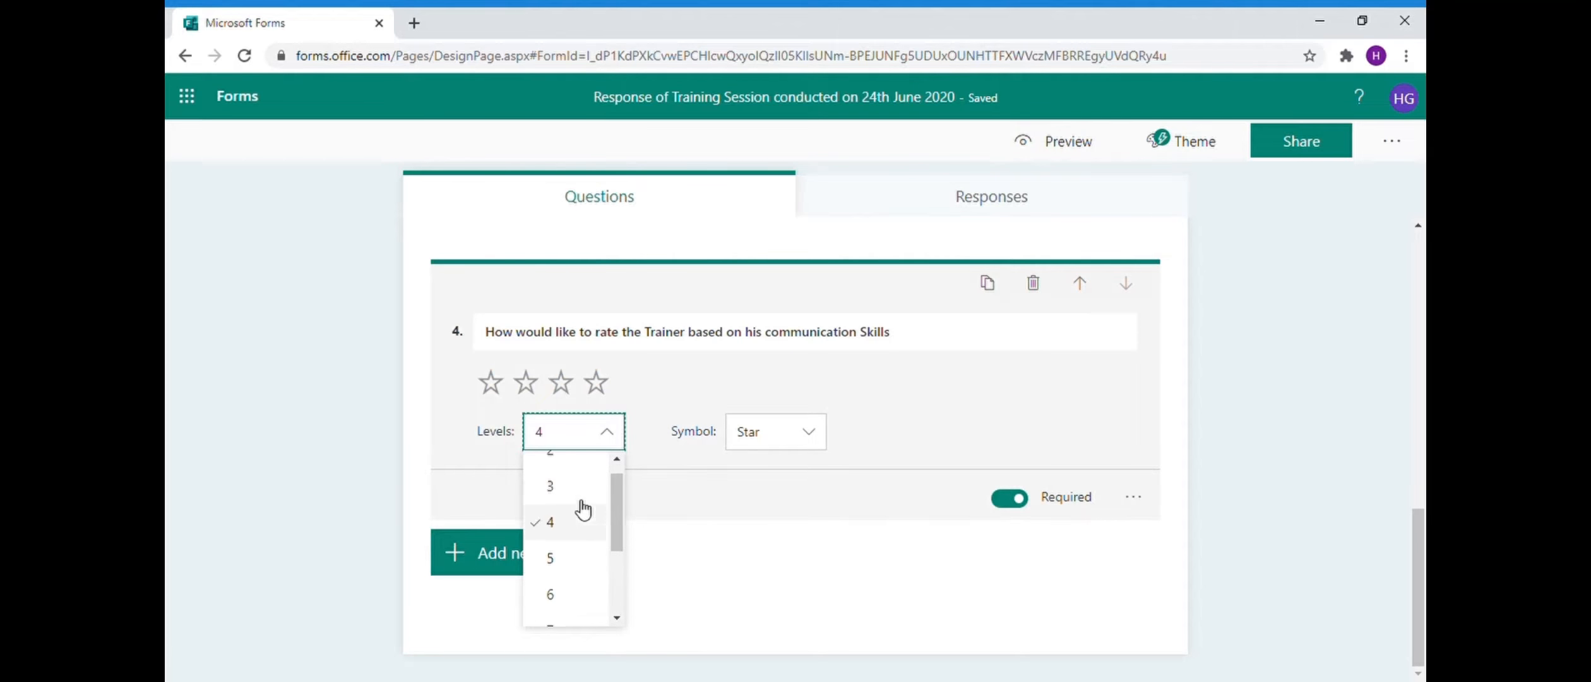
left_click(575, 538)
left_click(659, 389)
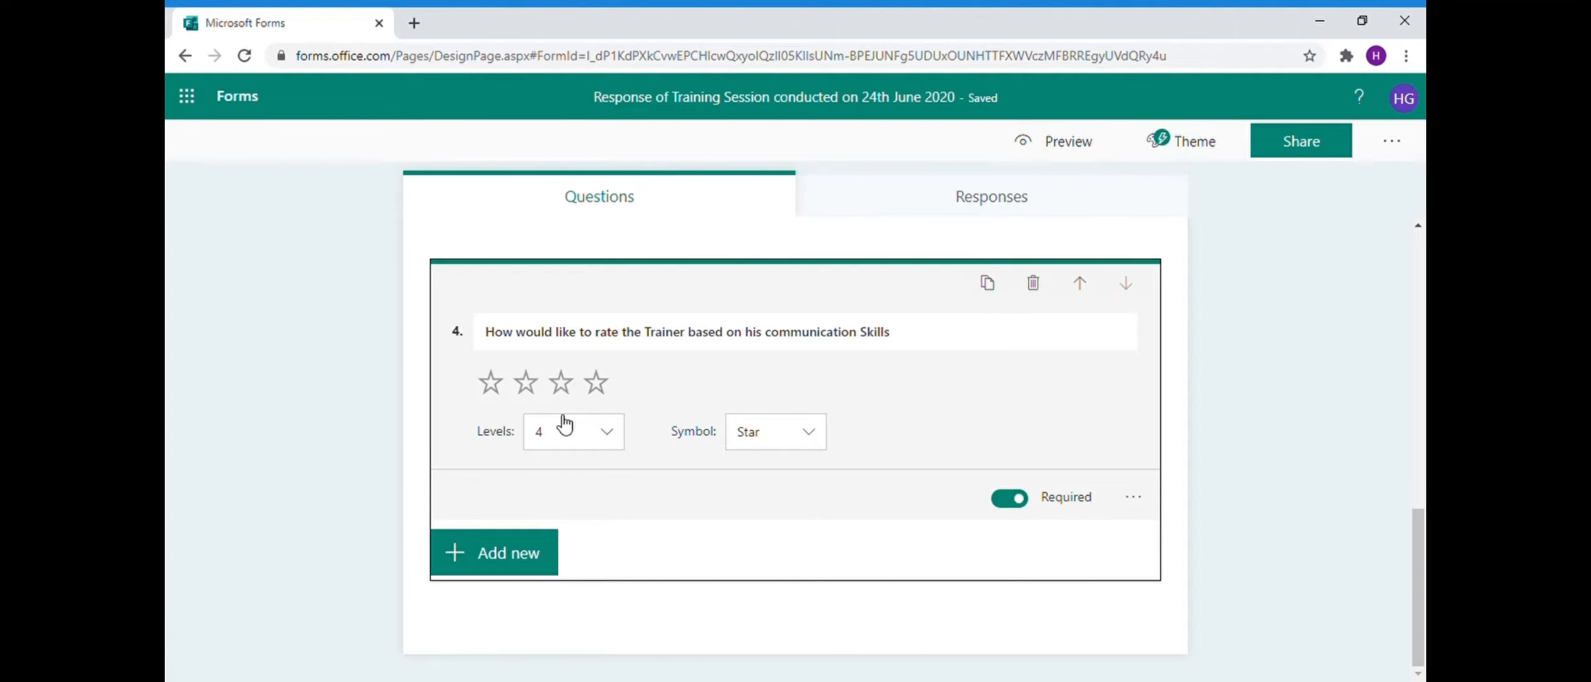
- Add a Date question titled "When Do you want the Next Training Session to be conducted ?" as question 5 and finish editing it
left_click(551, 560)
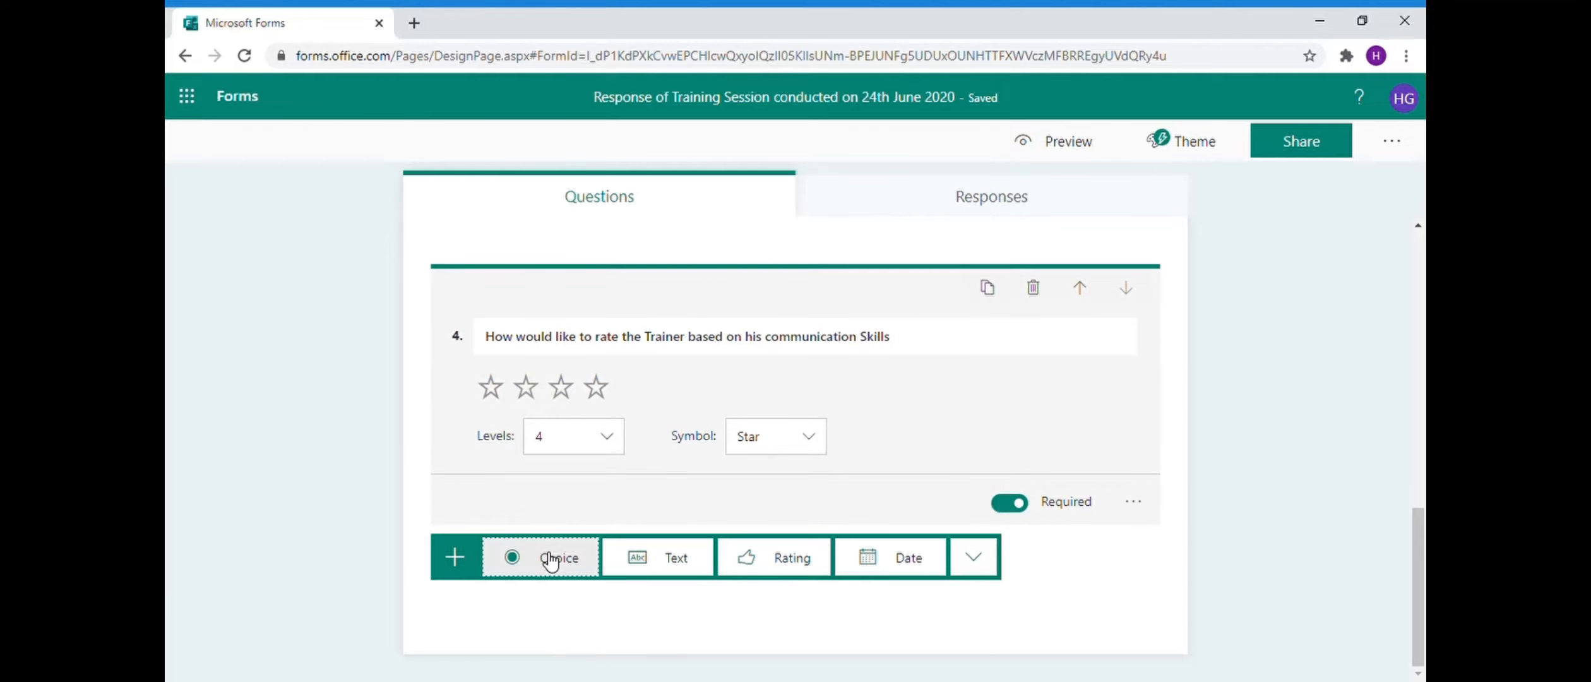
left_click(932, 572)
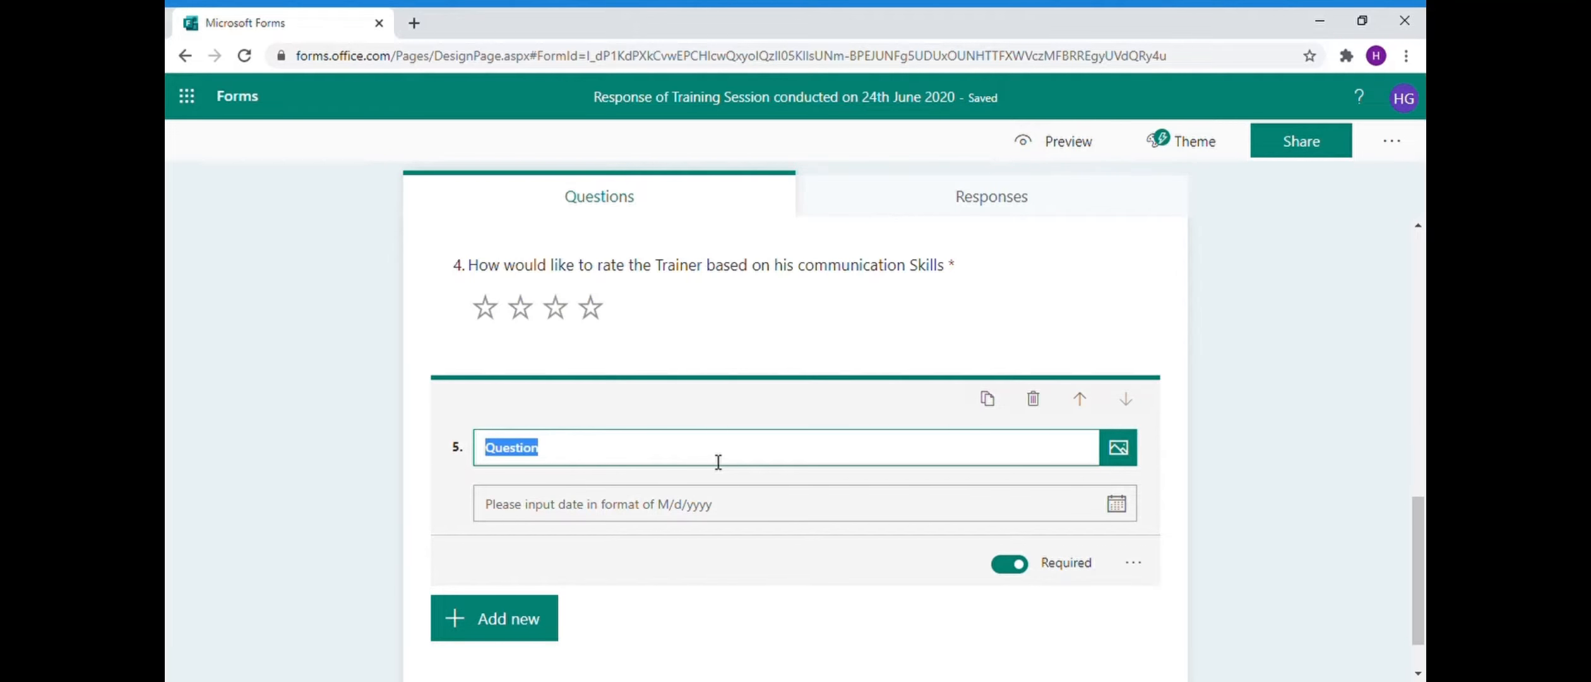
type("When Do ")
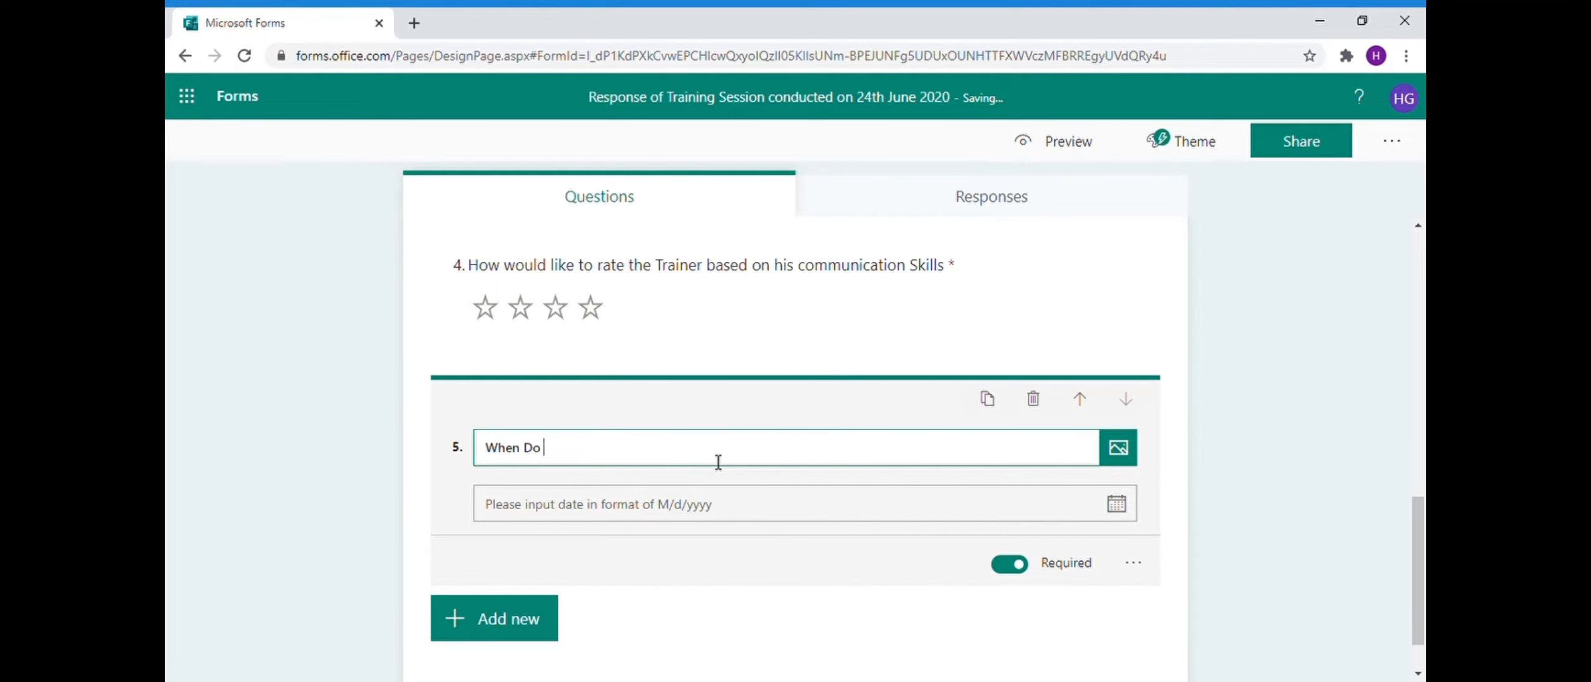
type("you want the Next Training Sessi")
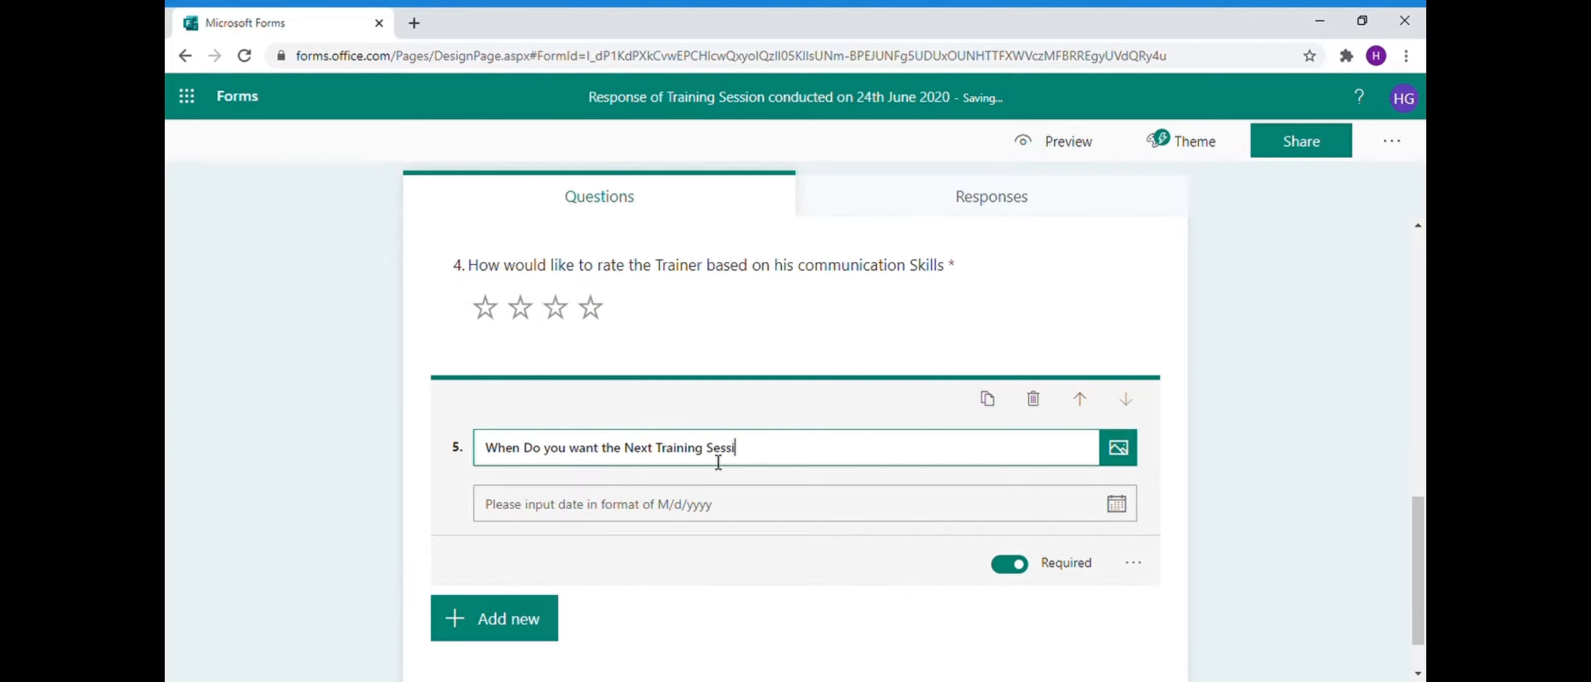
type("on to be conducted ?")
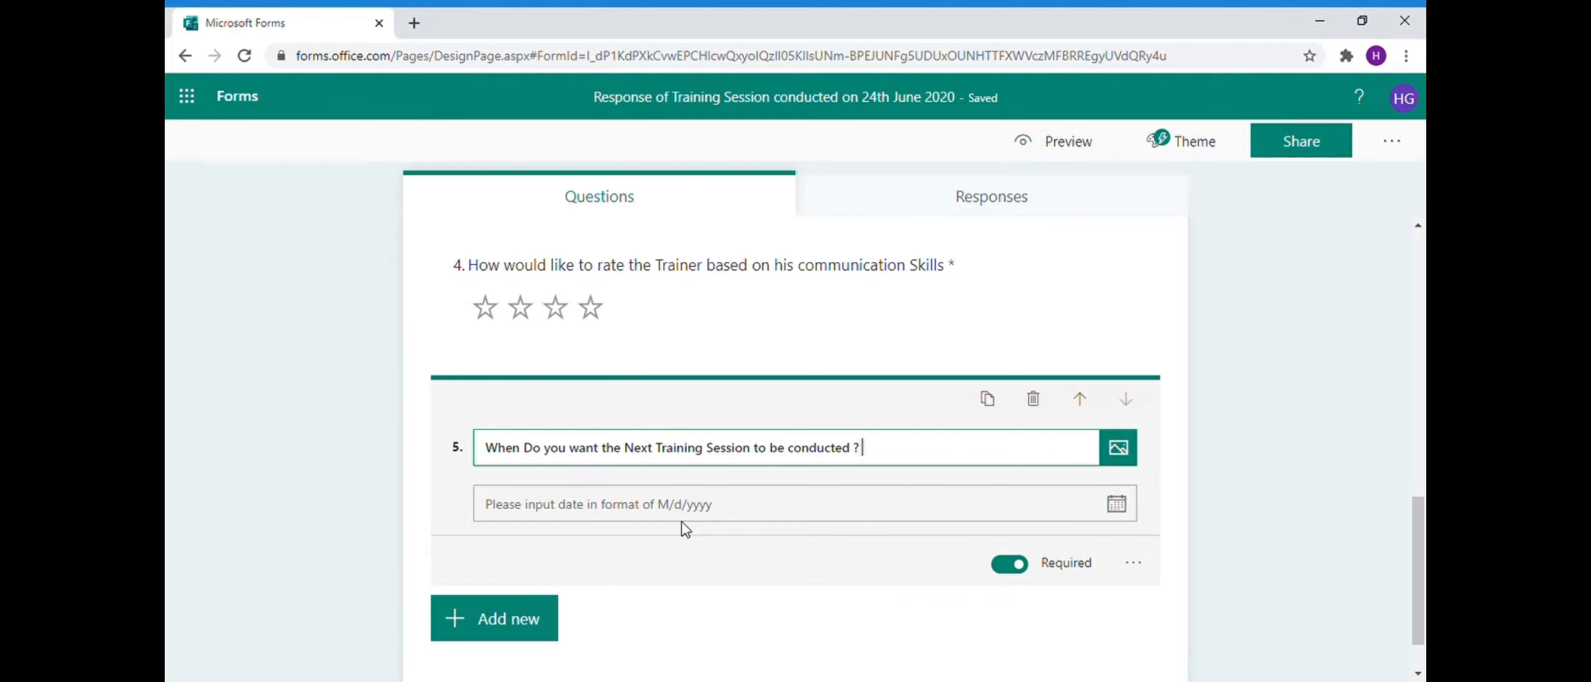
left_click(1133, 563)
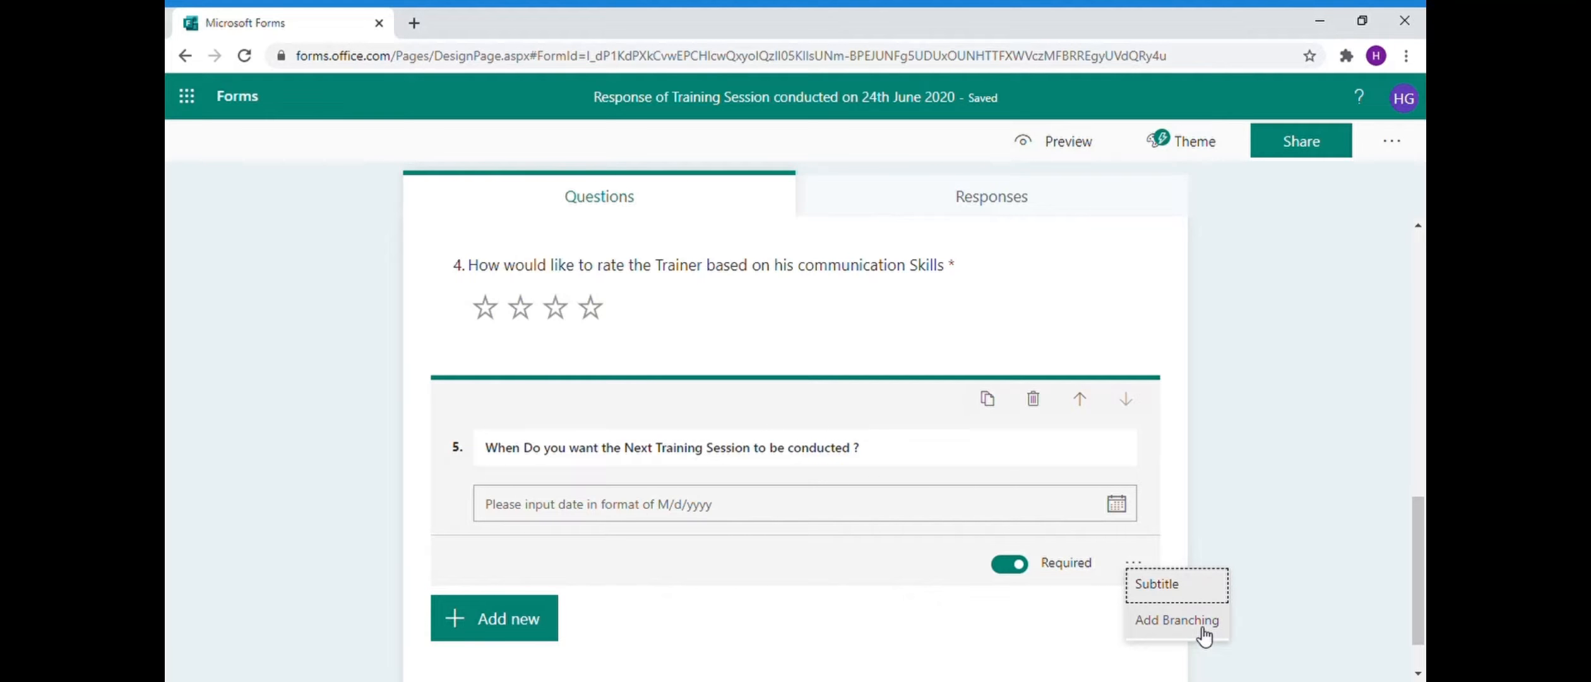
left_click(1212, 523)
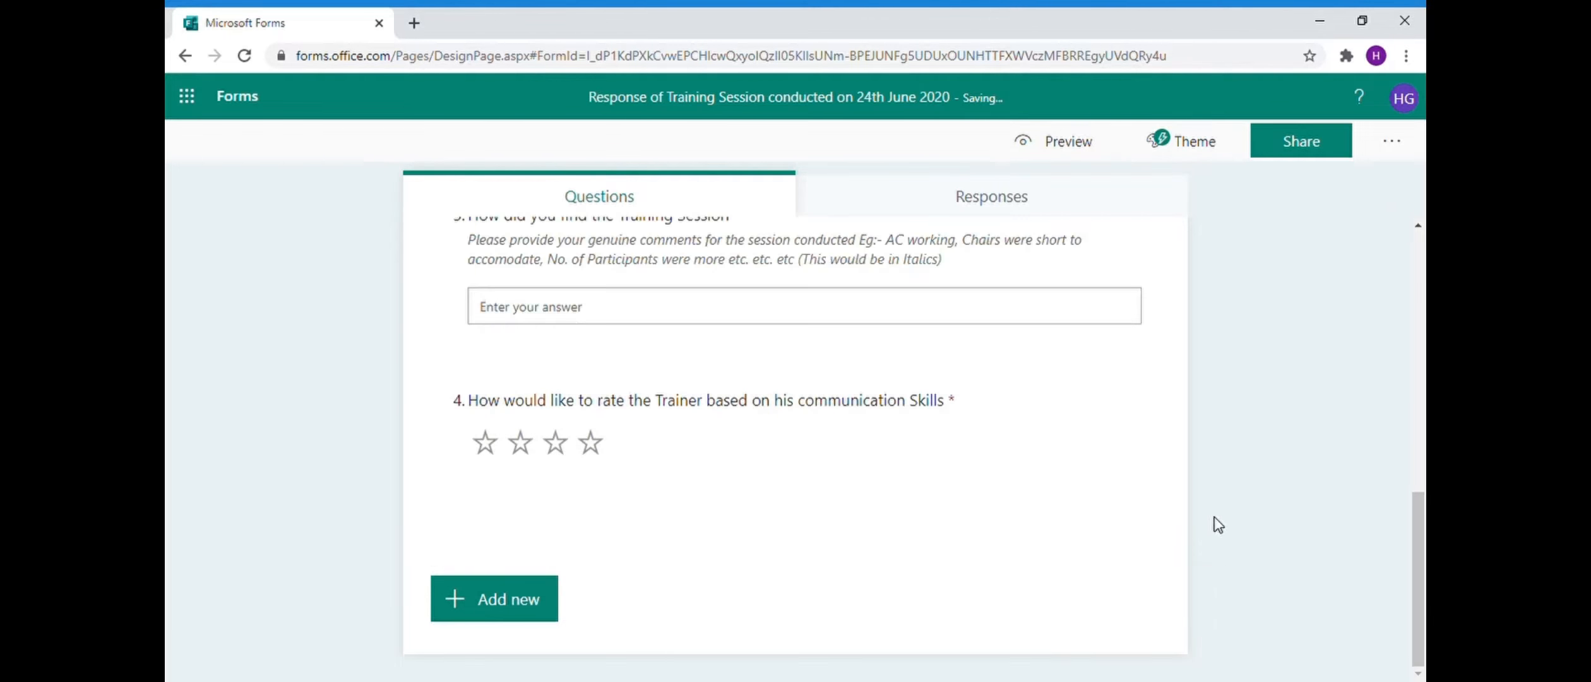
- Review the form from the title and description through all five questions
scroll(874, 494, "up", 10)
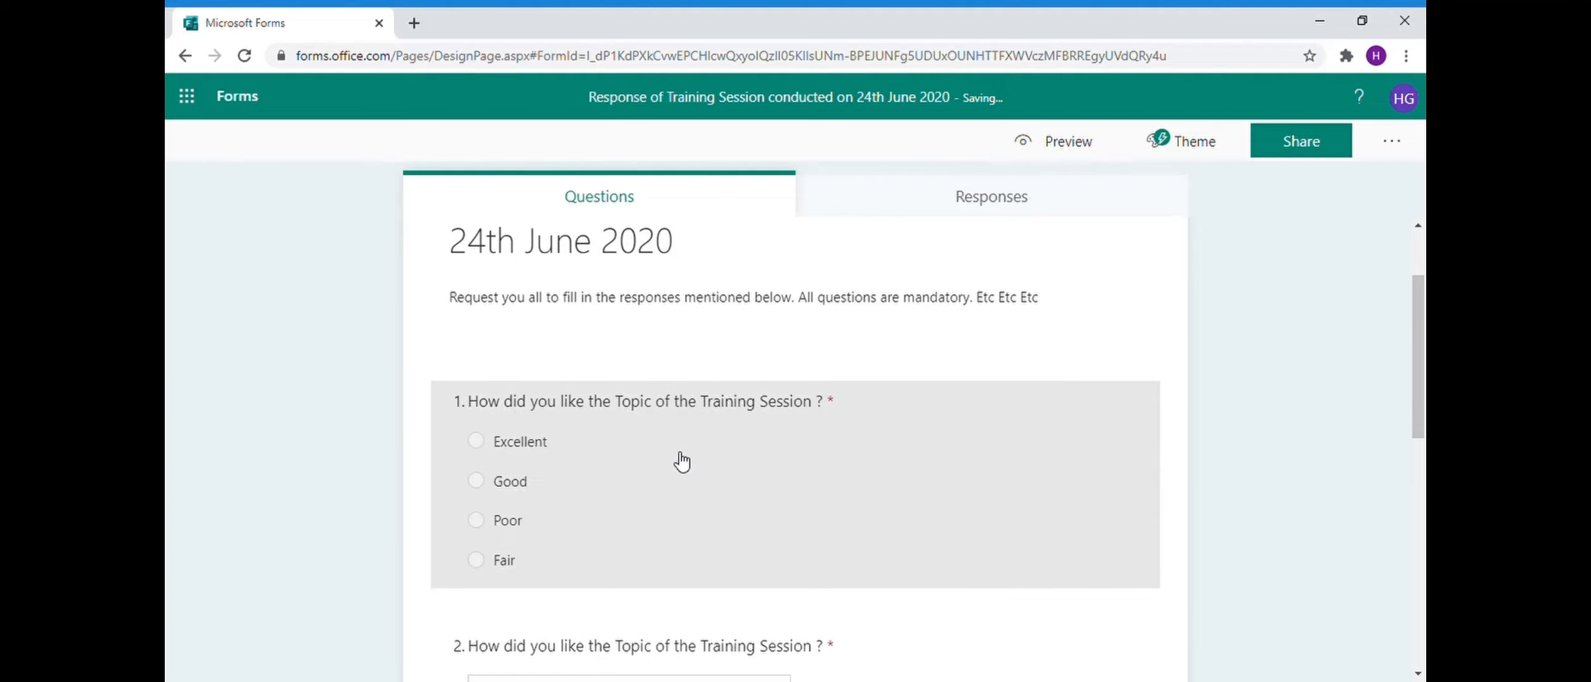
scroll(682, 462, "down", 9)
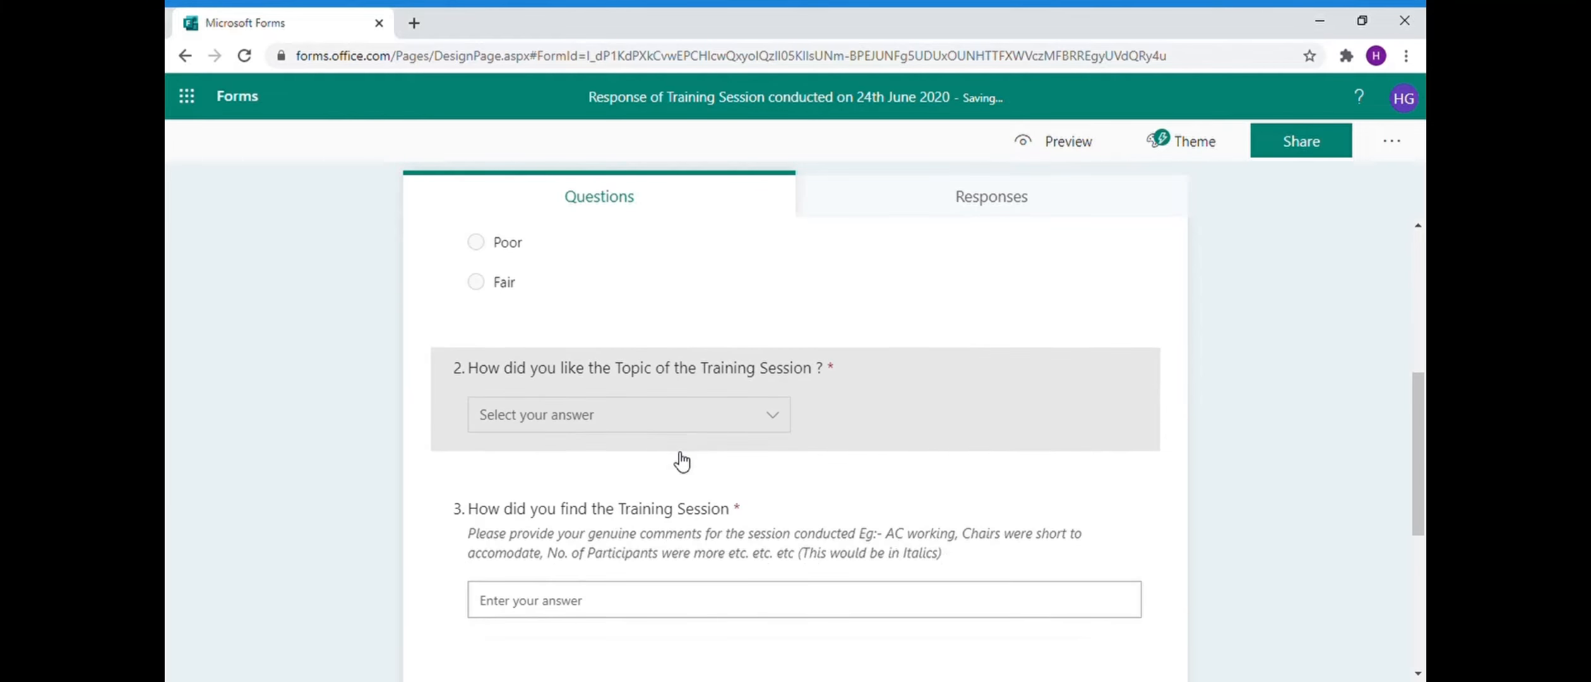
scroll(682, 462, "up", 6)
scroll(682, 462, "up", 2)
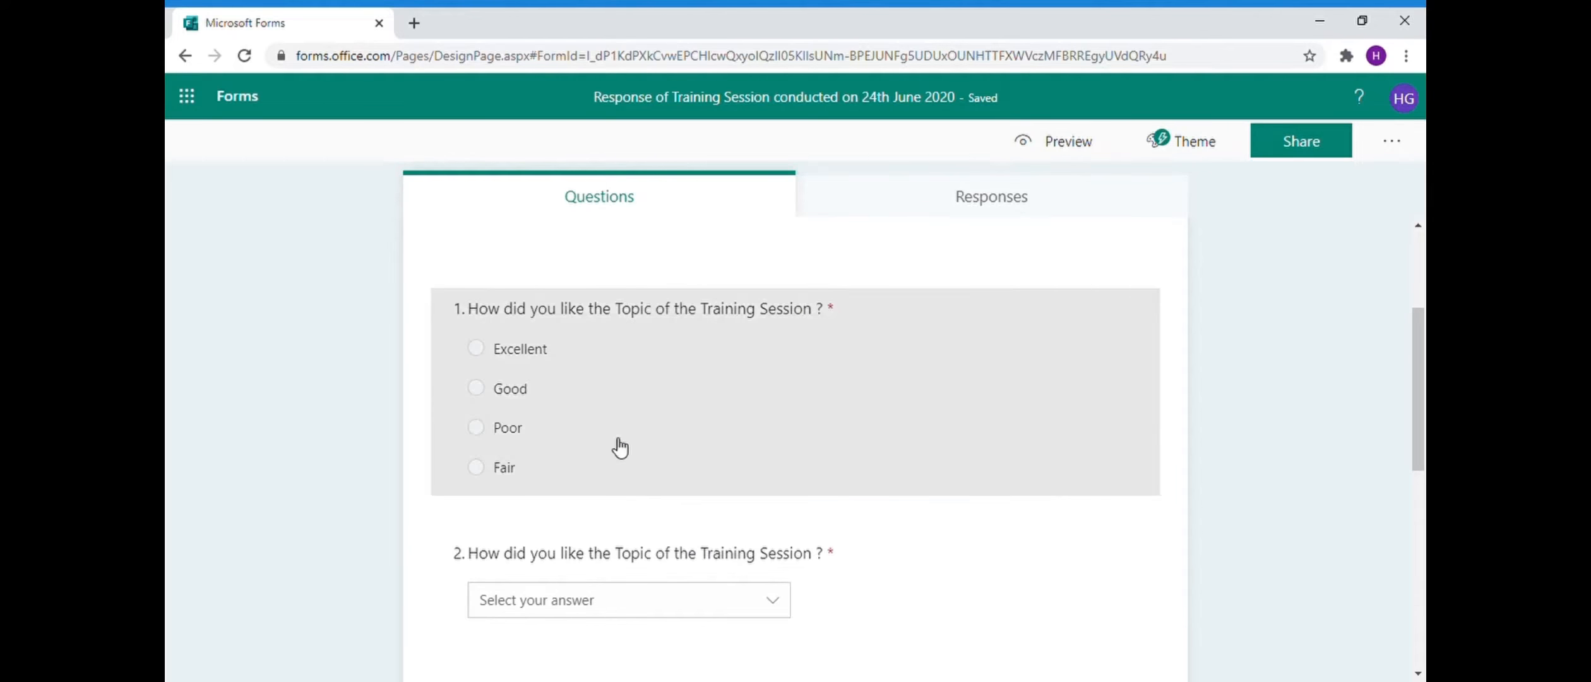
scroll(615, 404, "down", 1)
scroll(621, 445, "down", 1)
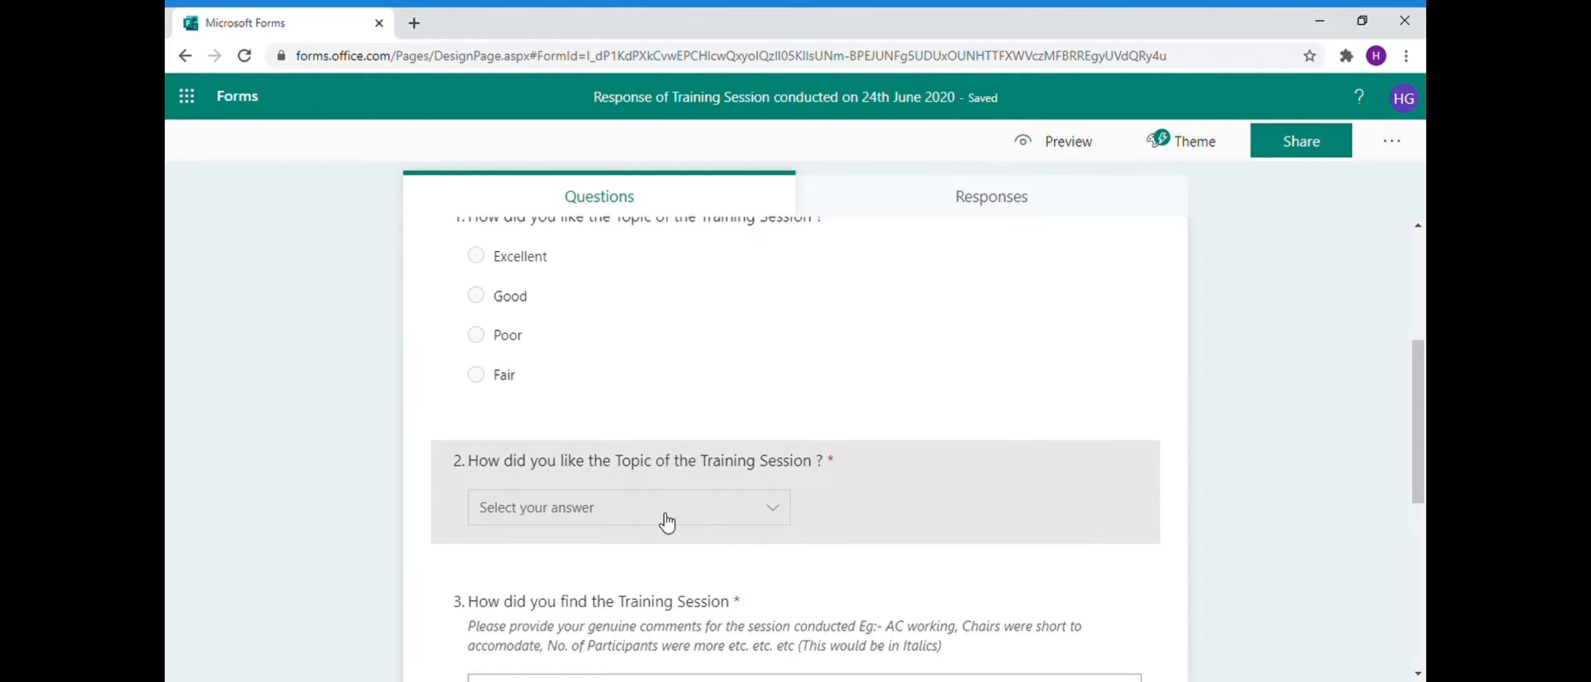
scroll(657, 523, "down", 3)
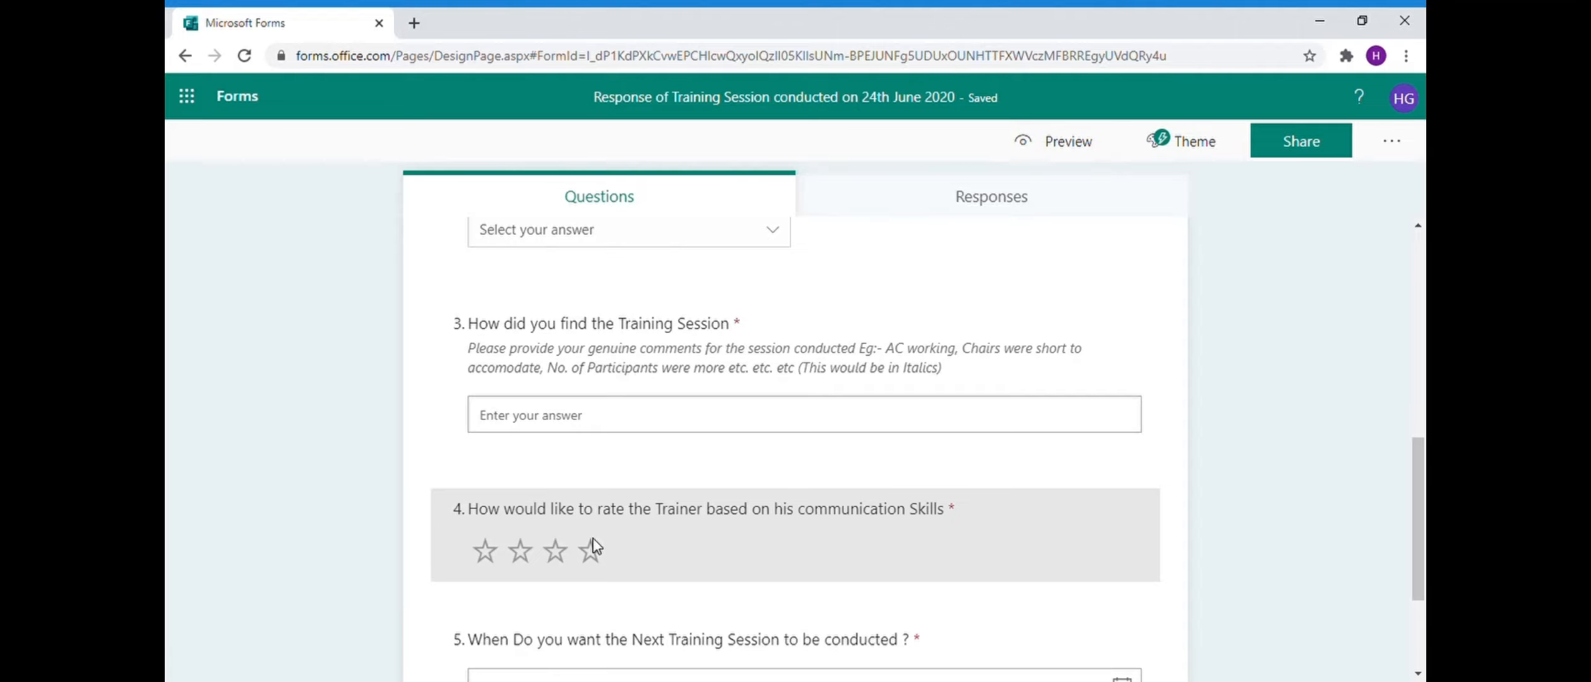
scroll(594, 547, "down", 3)
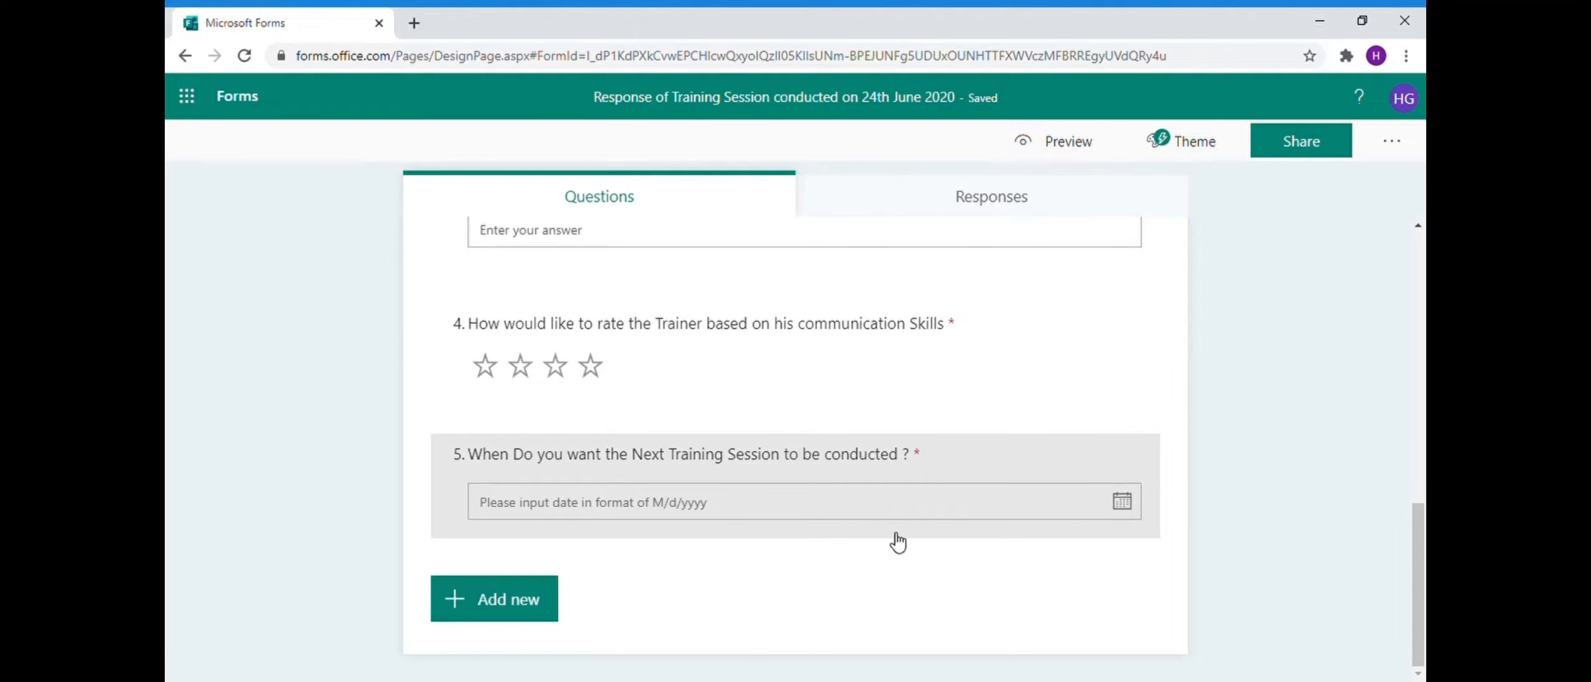
scroll(898, 539, "up", 10)
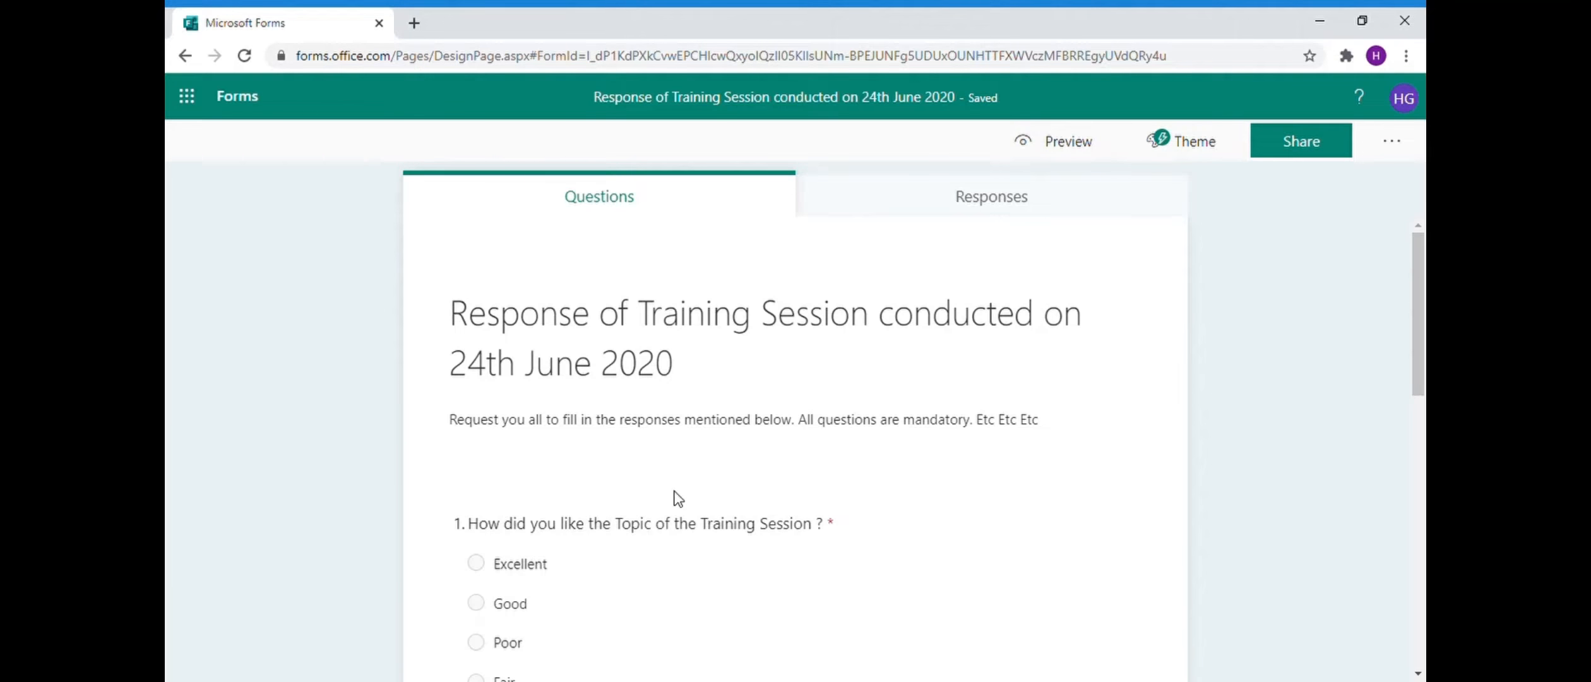
scroll(679, 499, "down", 10)
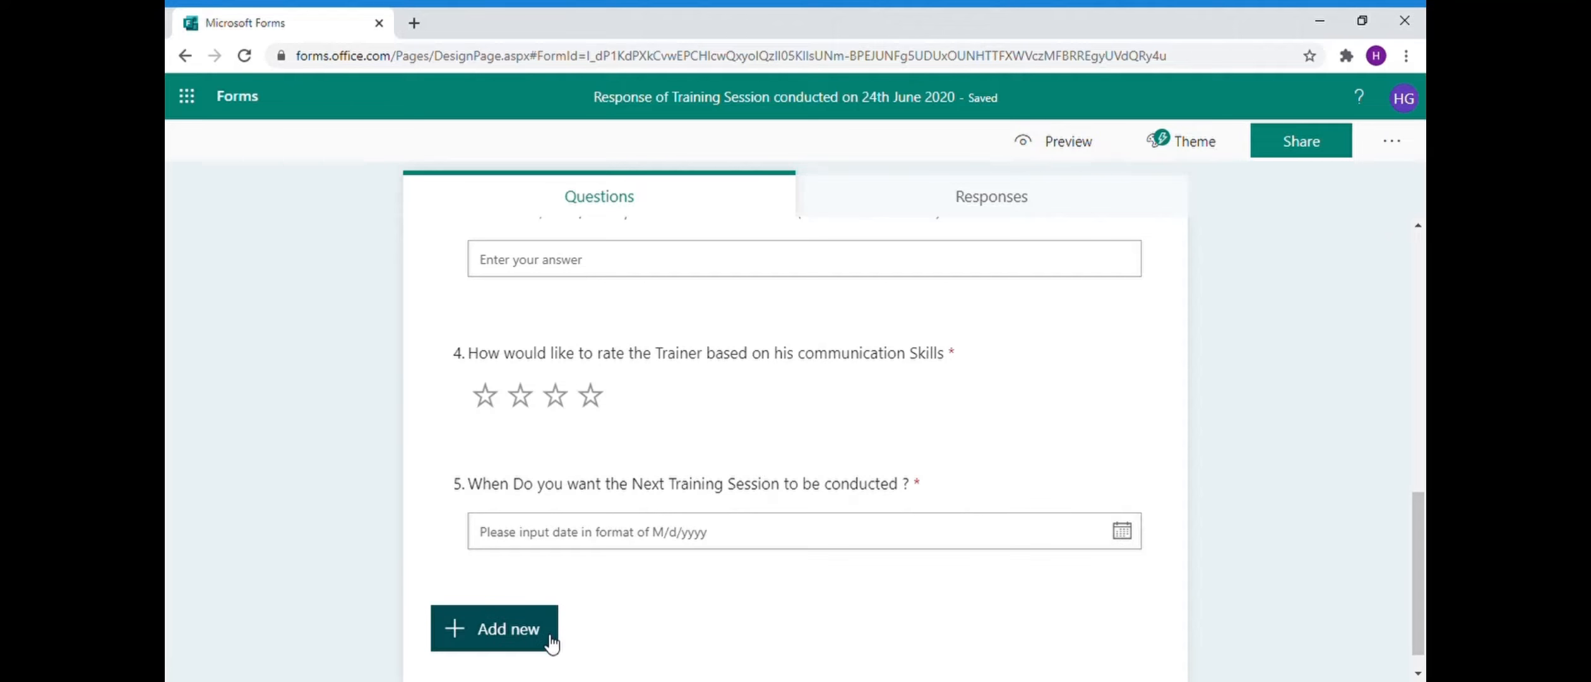
scroll(570, 606, "down", 1)
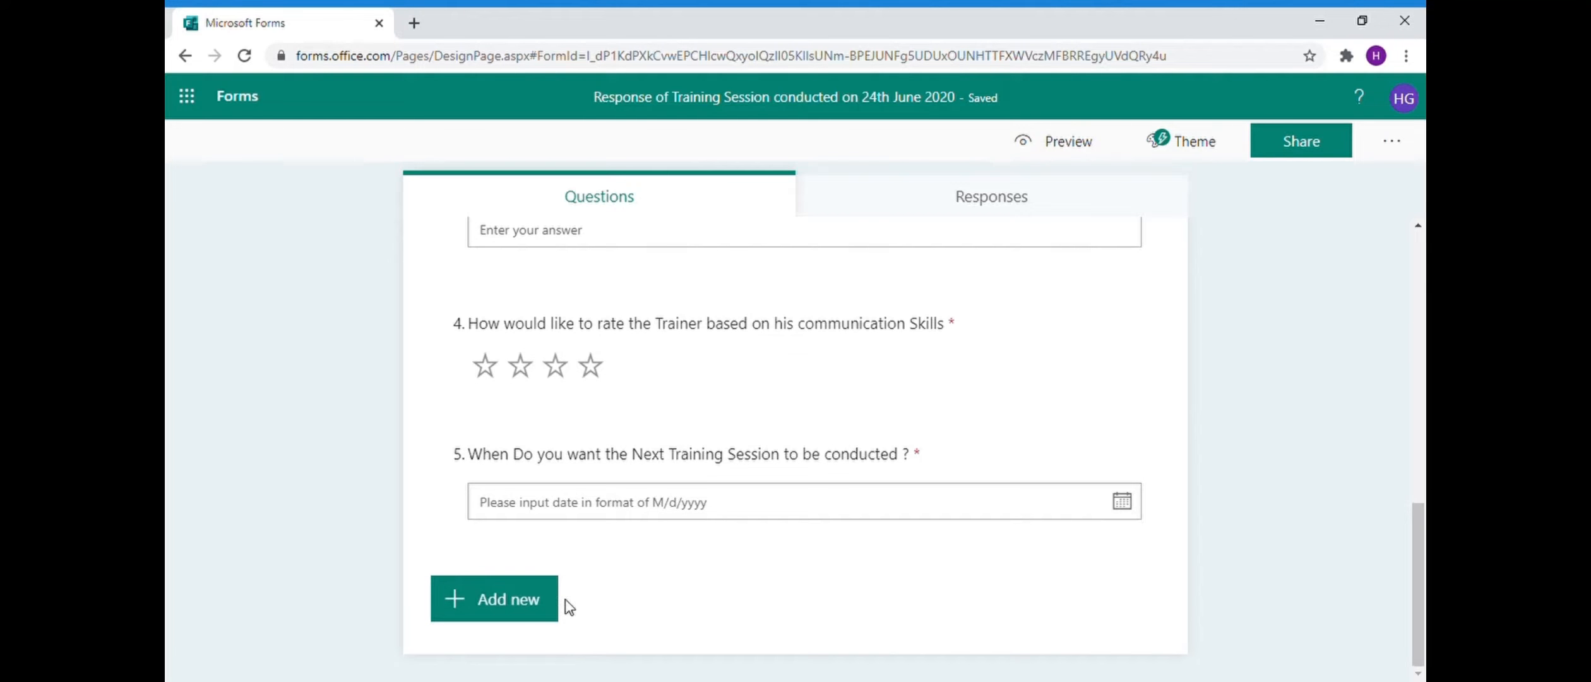
- Add a Ranking question titled "How would rank all the 3 Trainers for the Session ?" as question 6
left_click(526, 609)
left_click(977, 604)
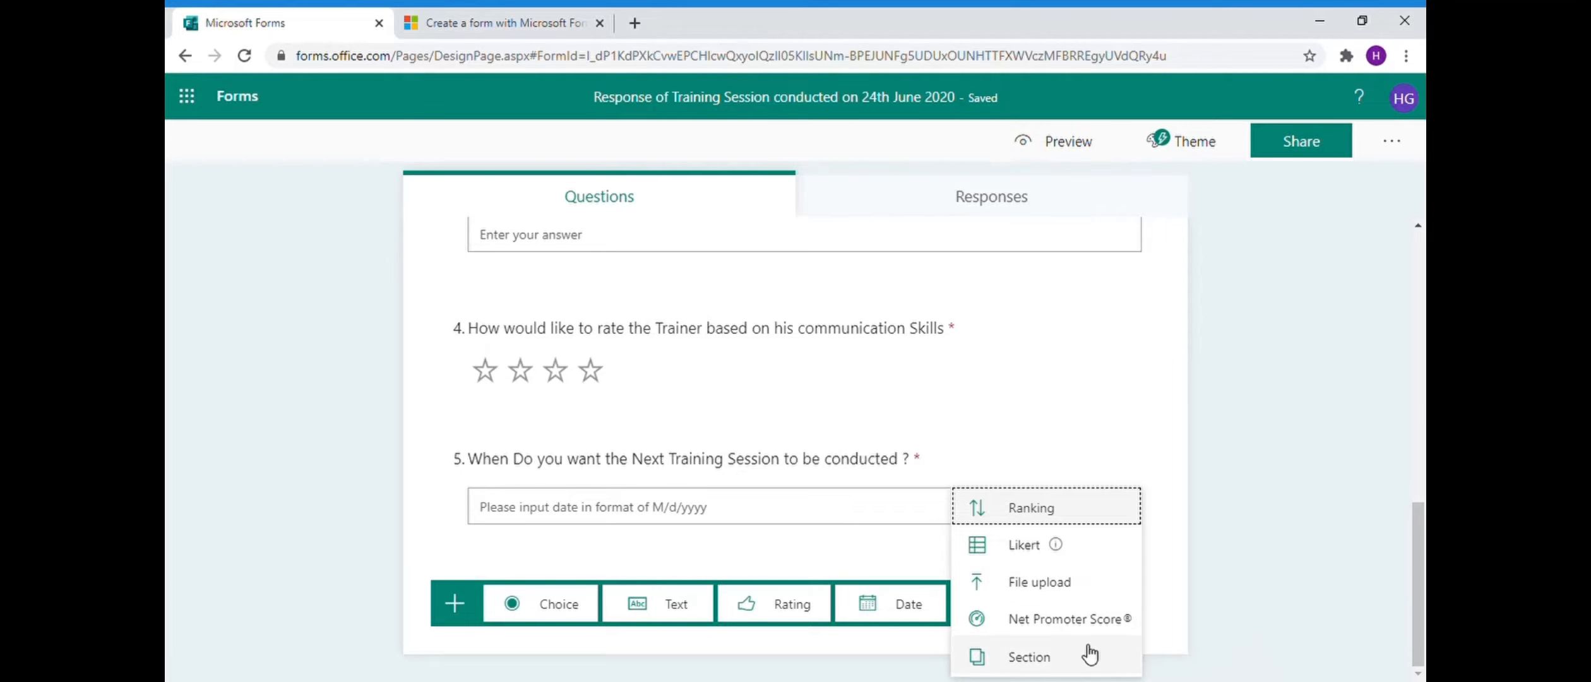
left_click(1060, 515)
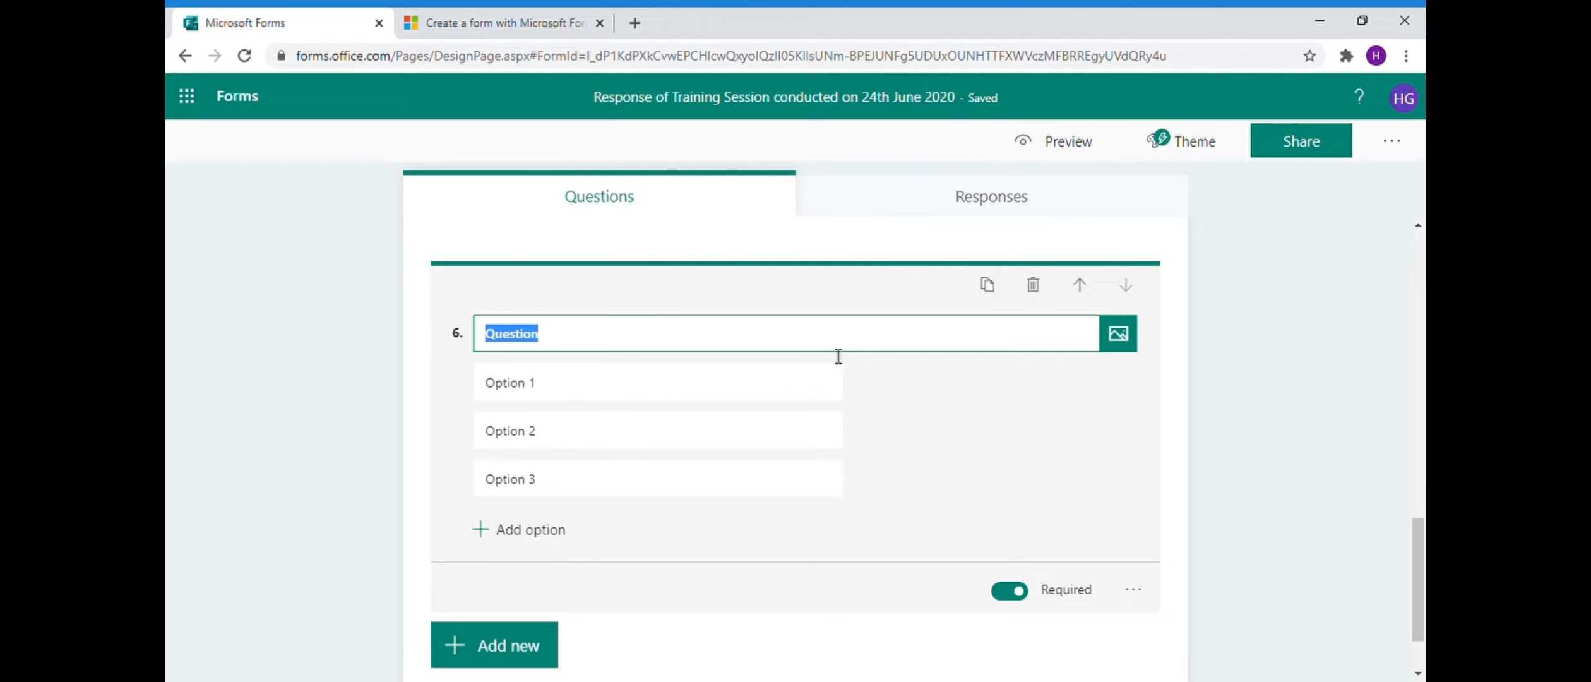
type("How ")
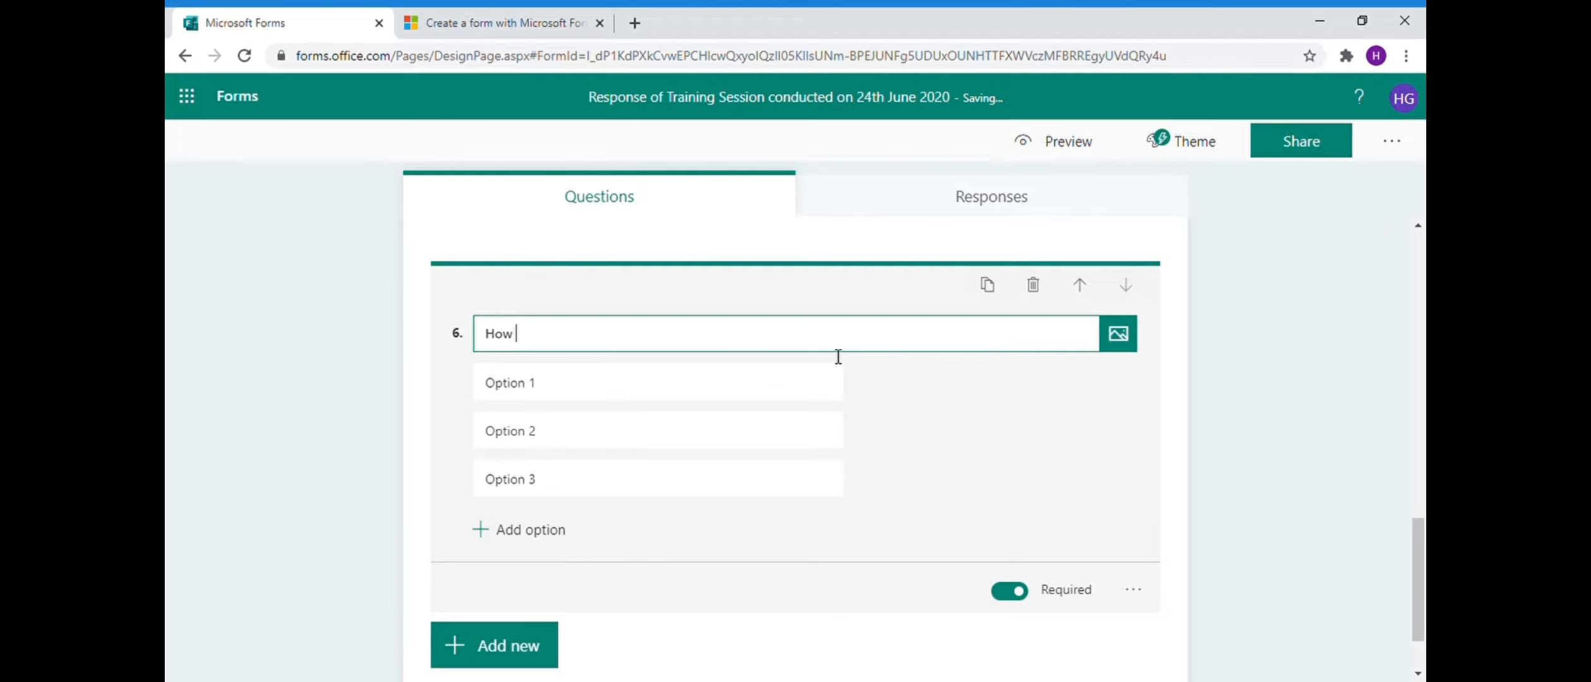
type("would rank all the 3 Trai")
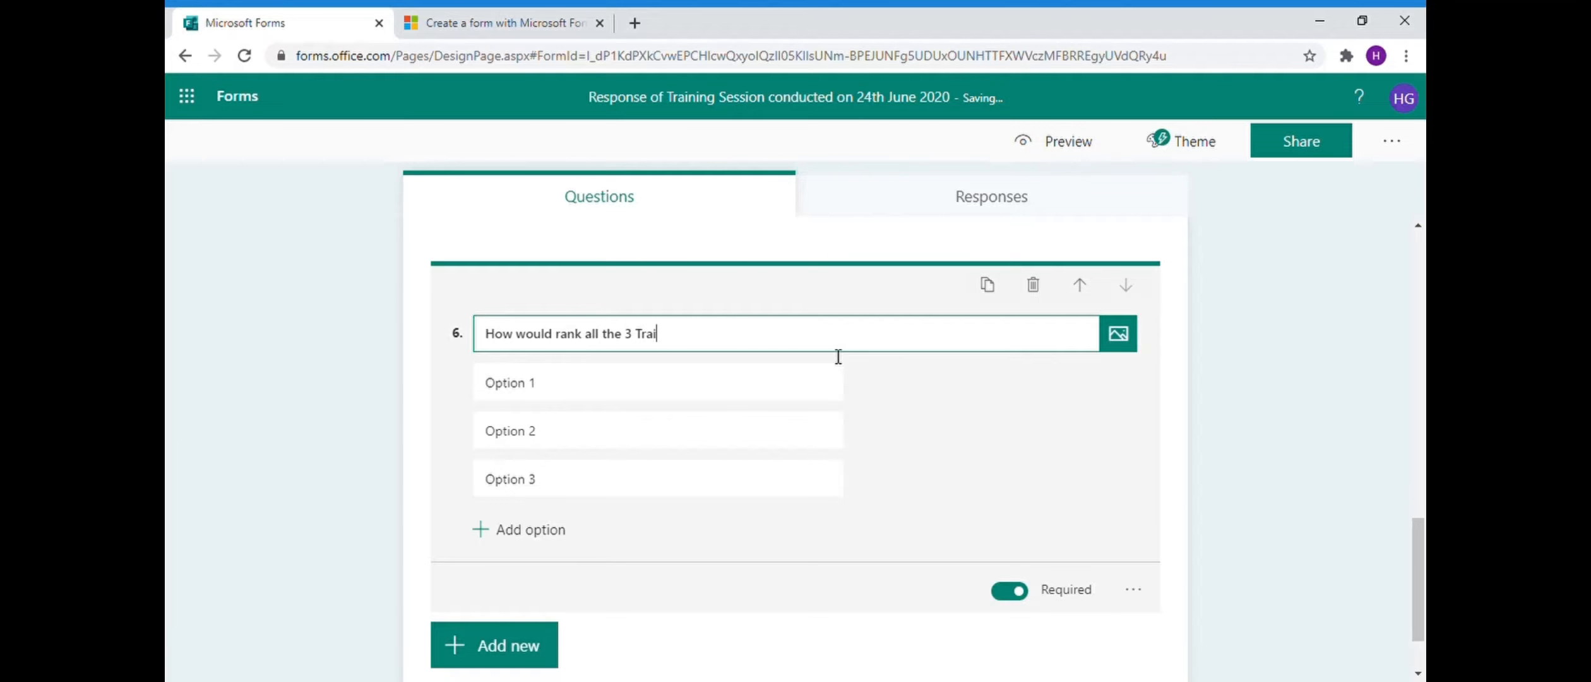
type("ners for the Session ?")
- Fill question 6's ranking options with "Mr. ABC", "Mr. PQR" and "Mr. XYZ" and finish editing the question
left_click(740, 382)
type("Mr")
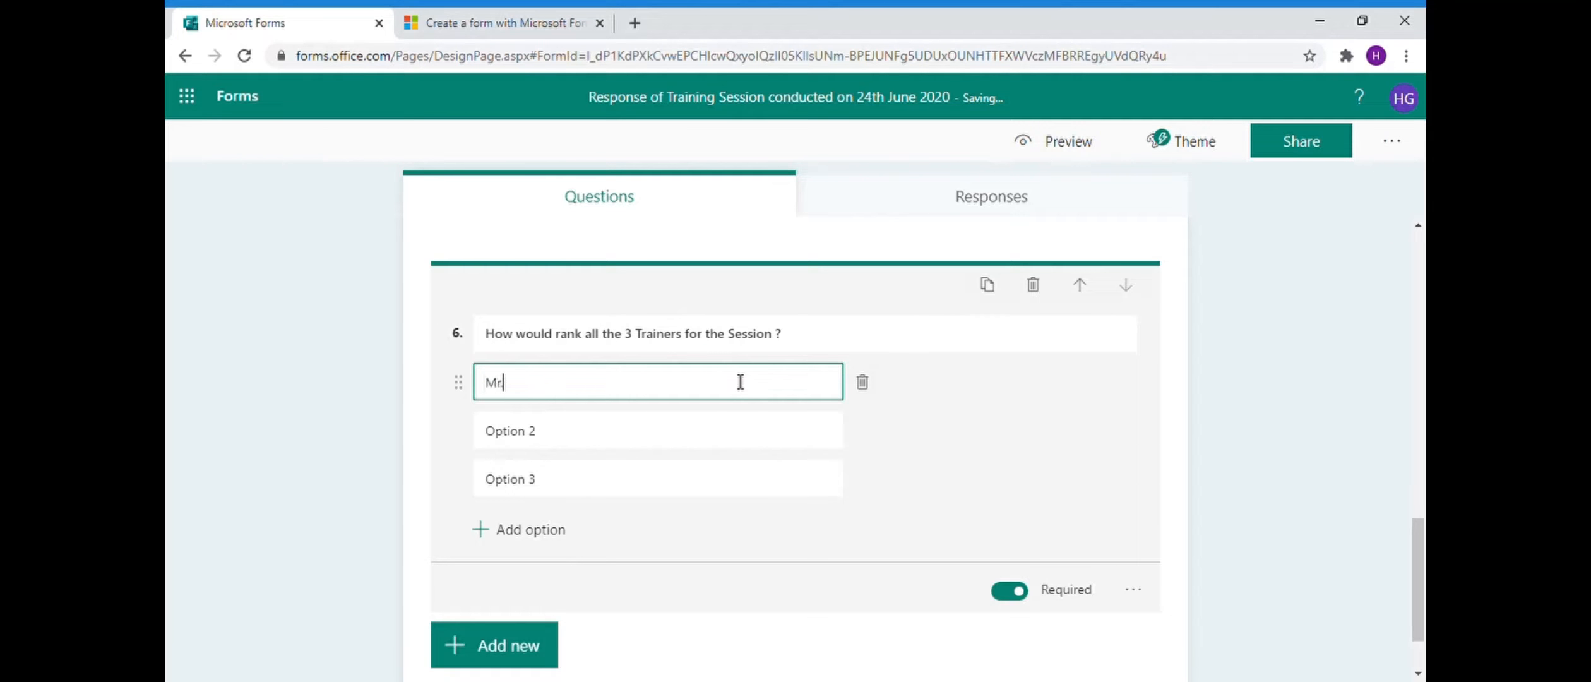
type(". ABC")
left_click(660, 437)
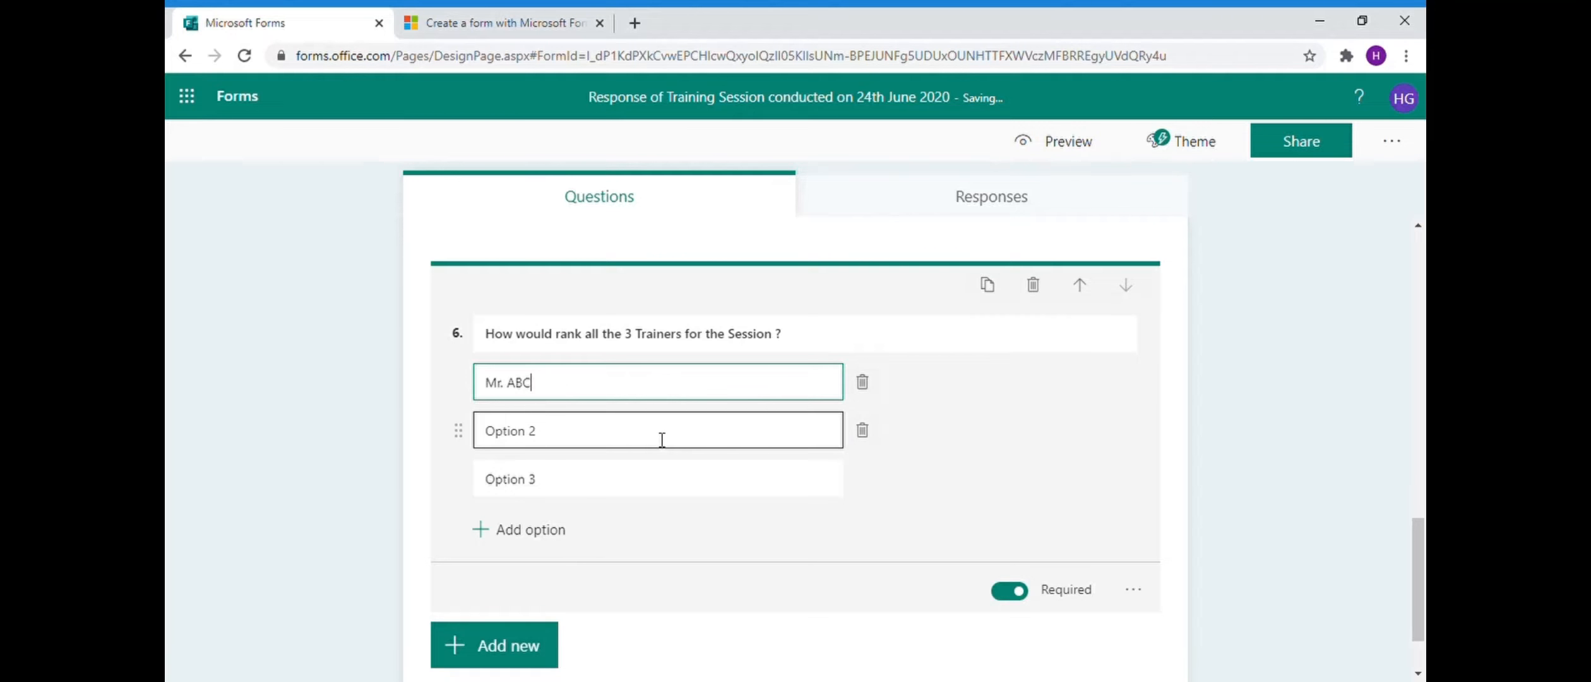
type("Mr. ")
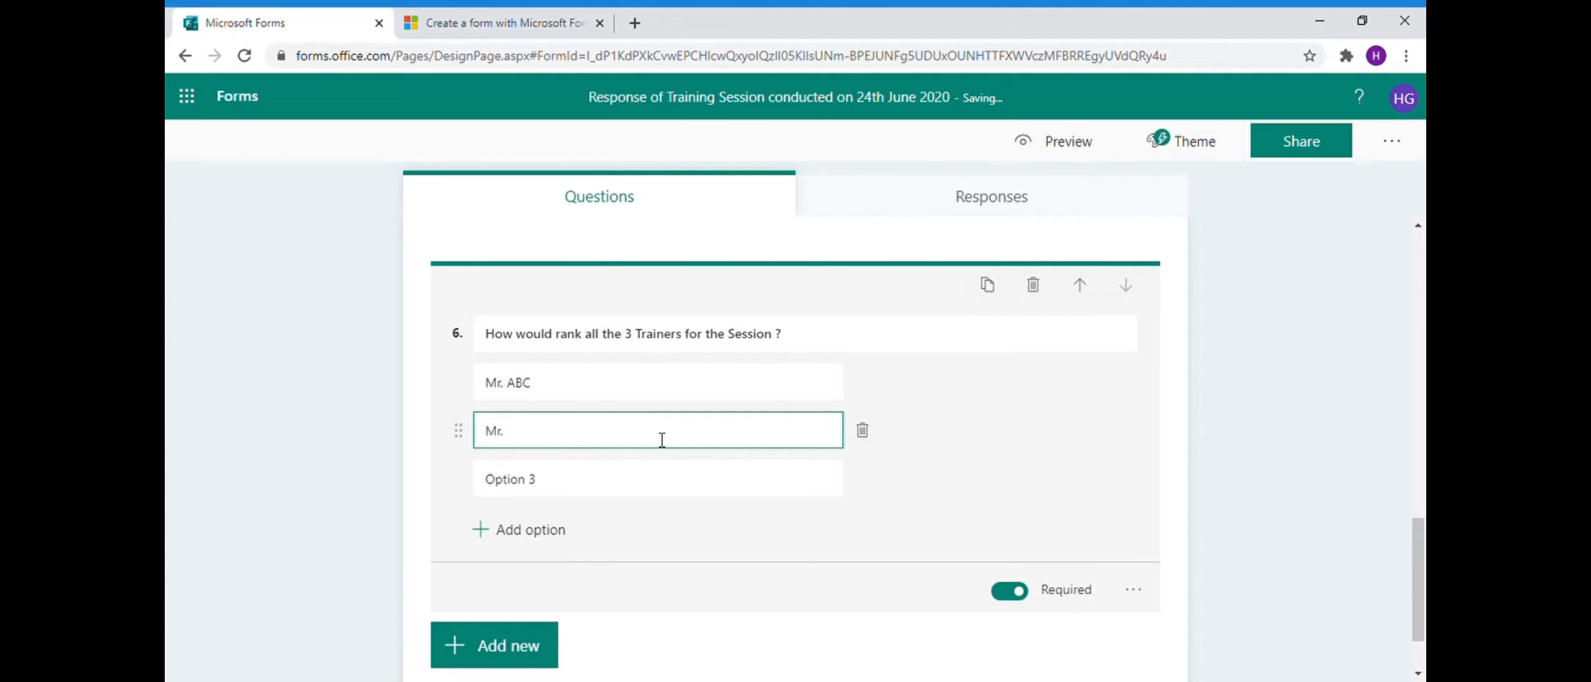
type("PQR")
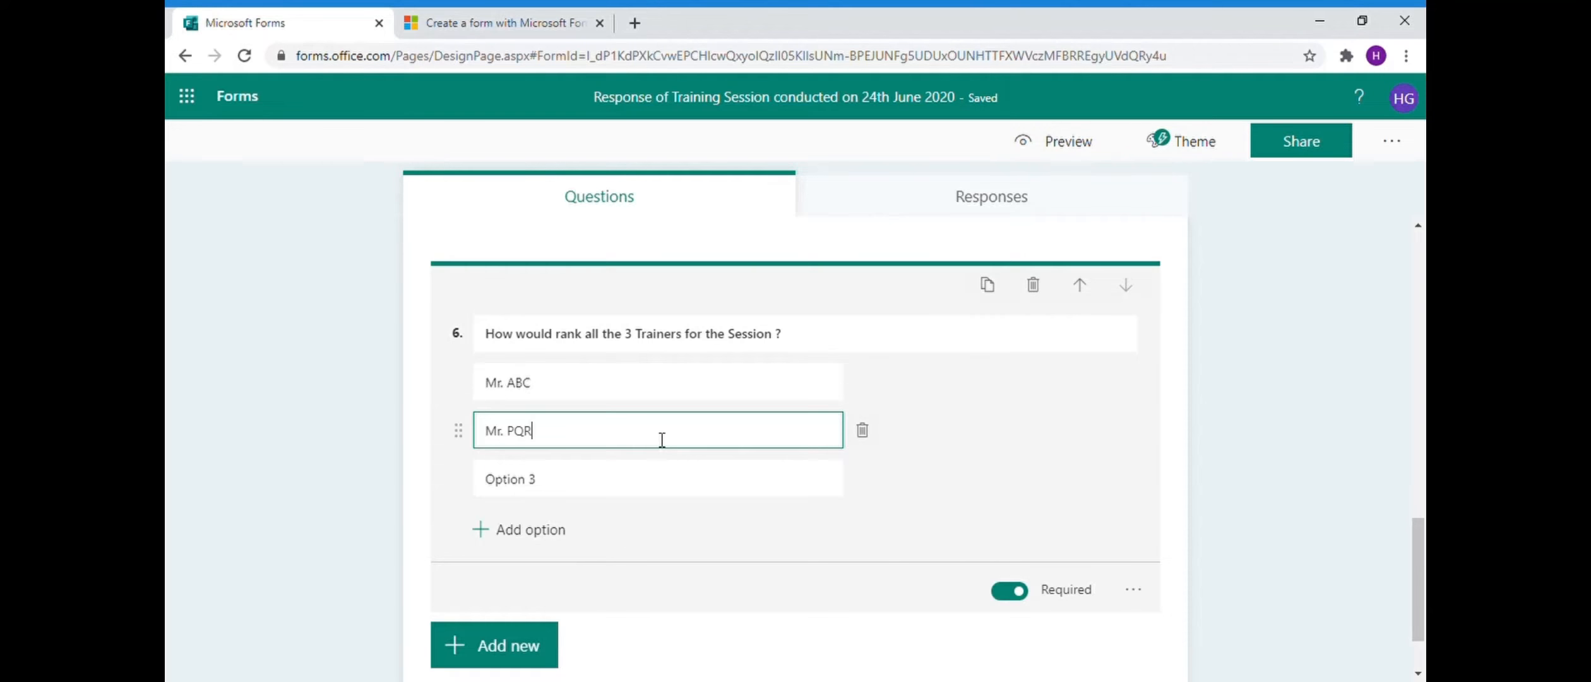
left_click(616, 484)
type("Mr. XYZ")
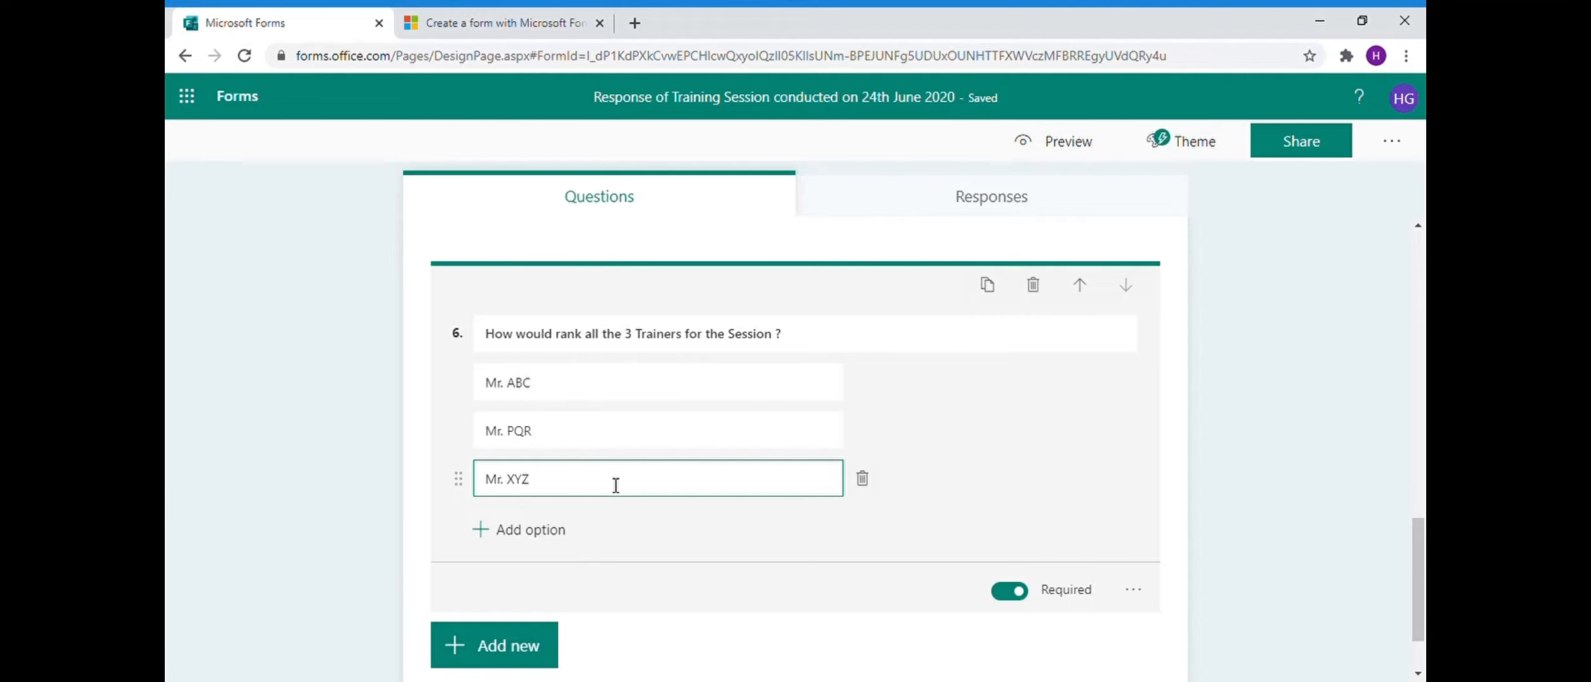
left_click(1225, 447)
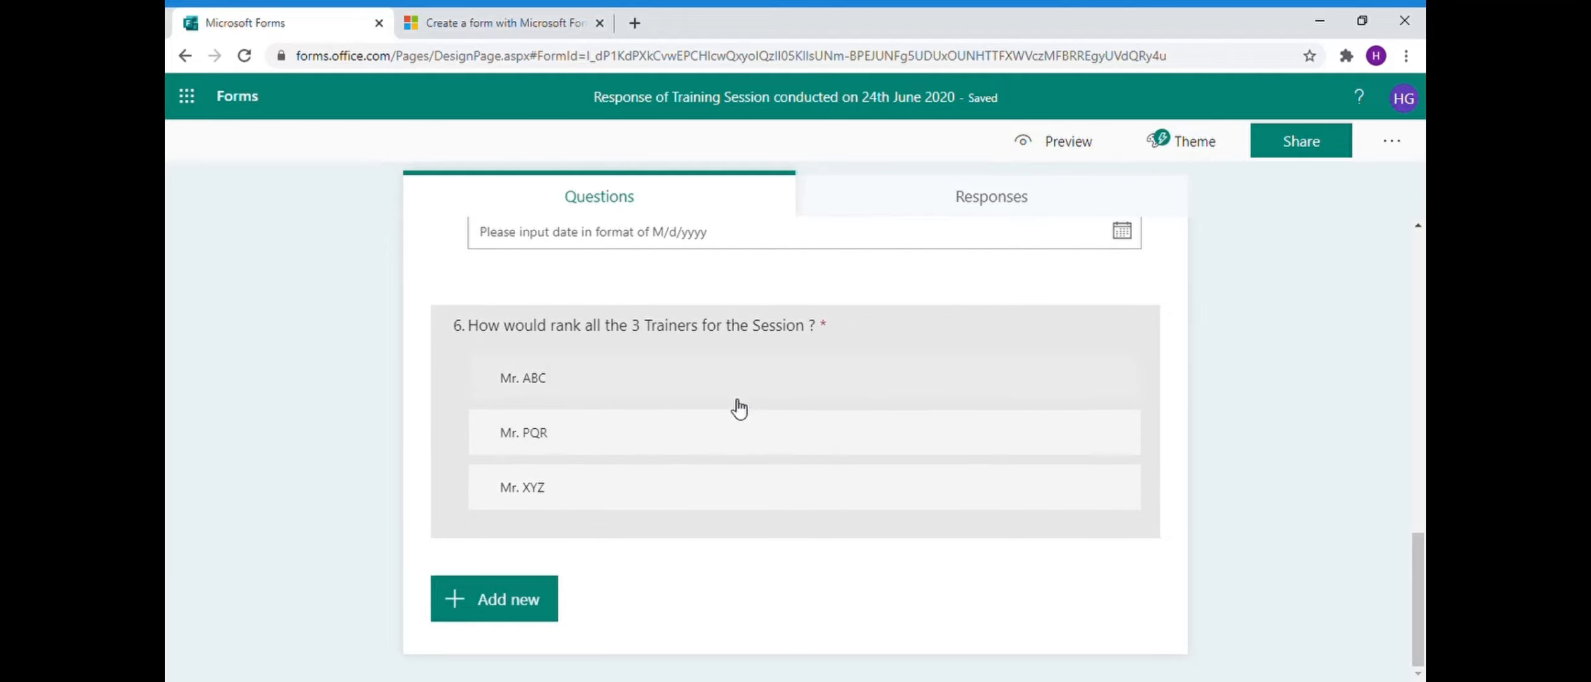
- Preview the form in computer view and check the answer choices in question 2's drop-down
left_click(1100, 151)
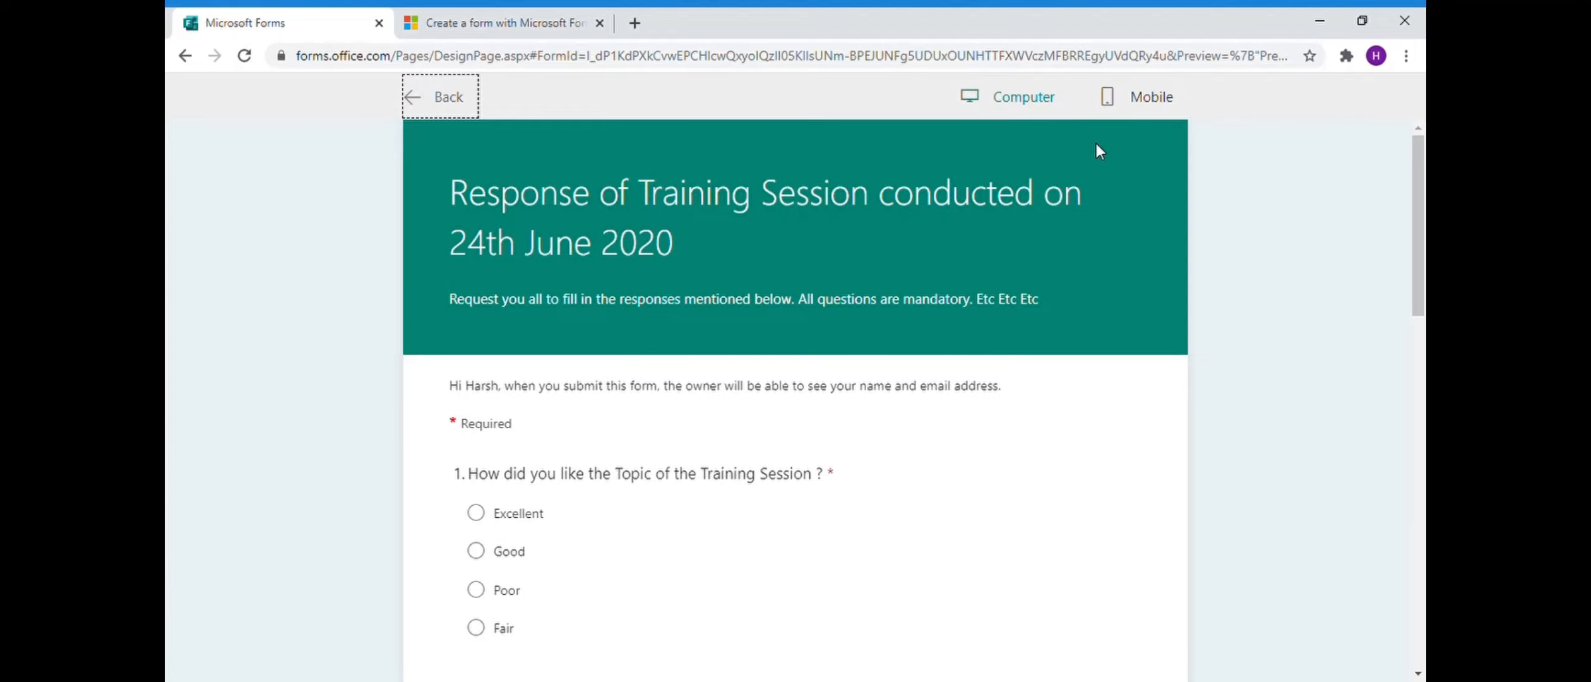
scroll(524, 439, "down", 1)
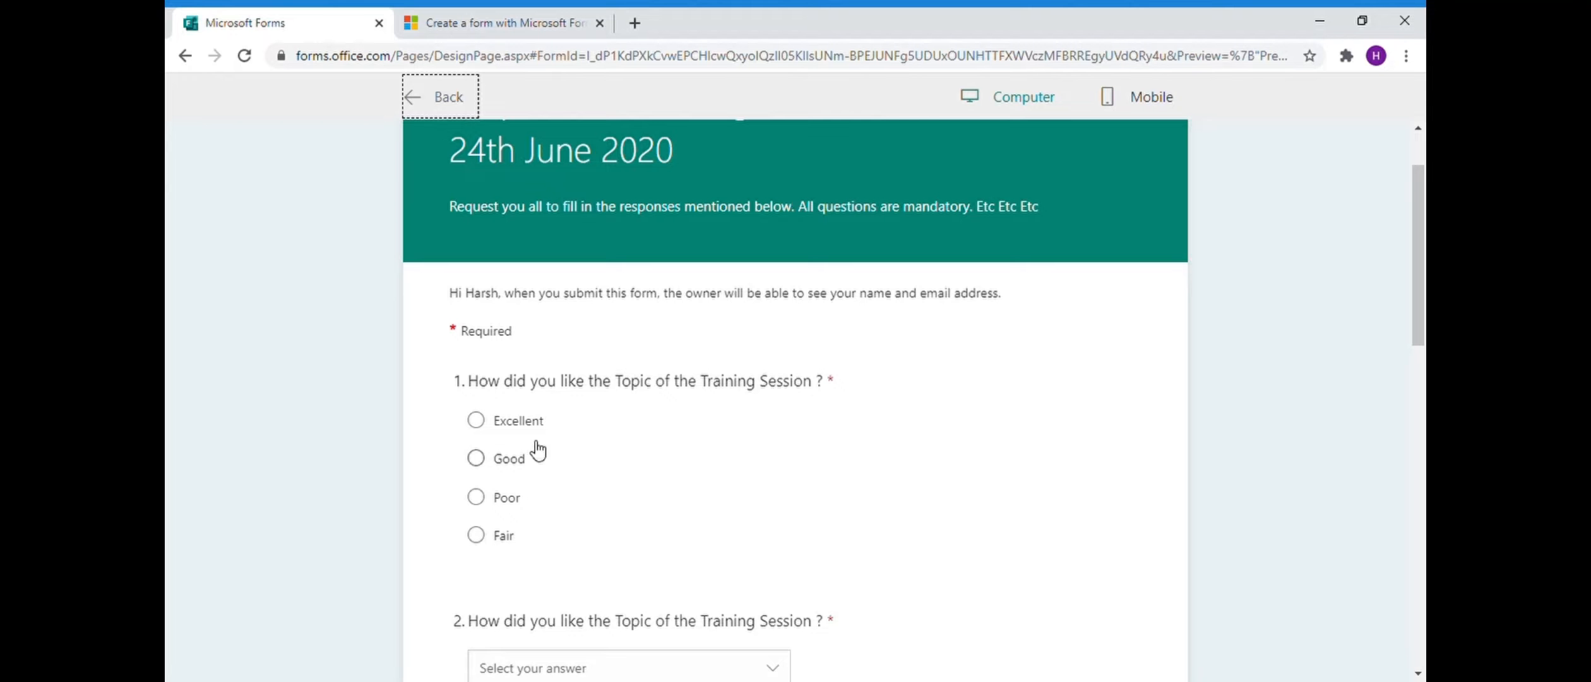
scroll(558, 515, "down", 2)
left_click(782, 491)
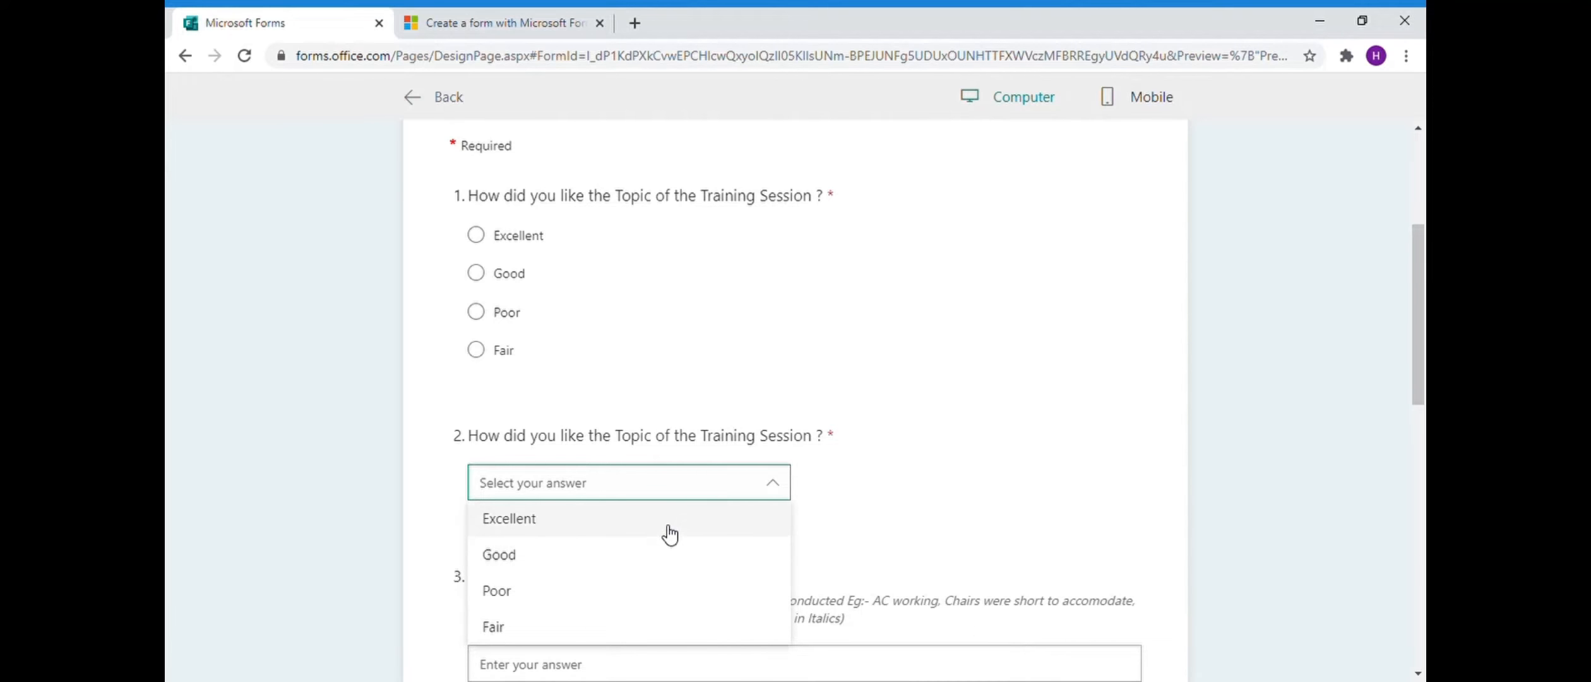
left_click(781, 494)
left_click(778, 494)
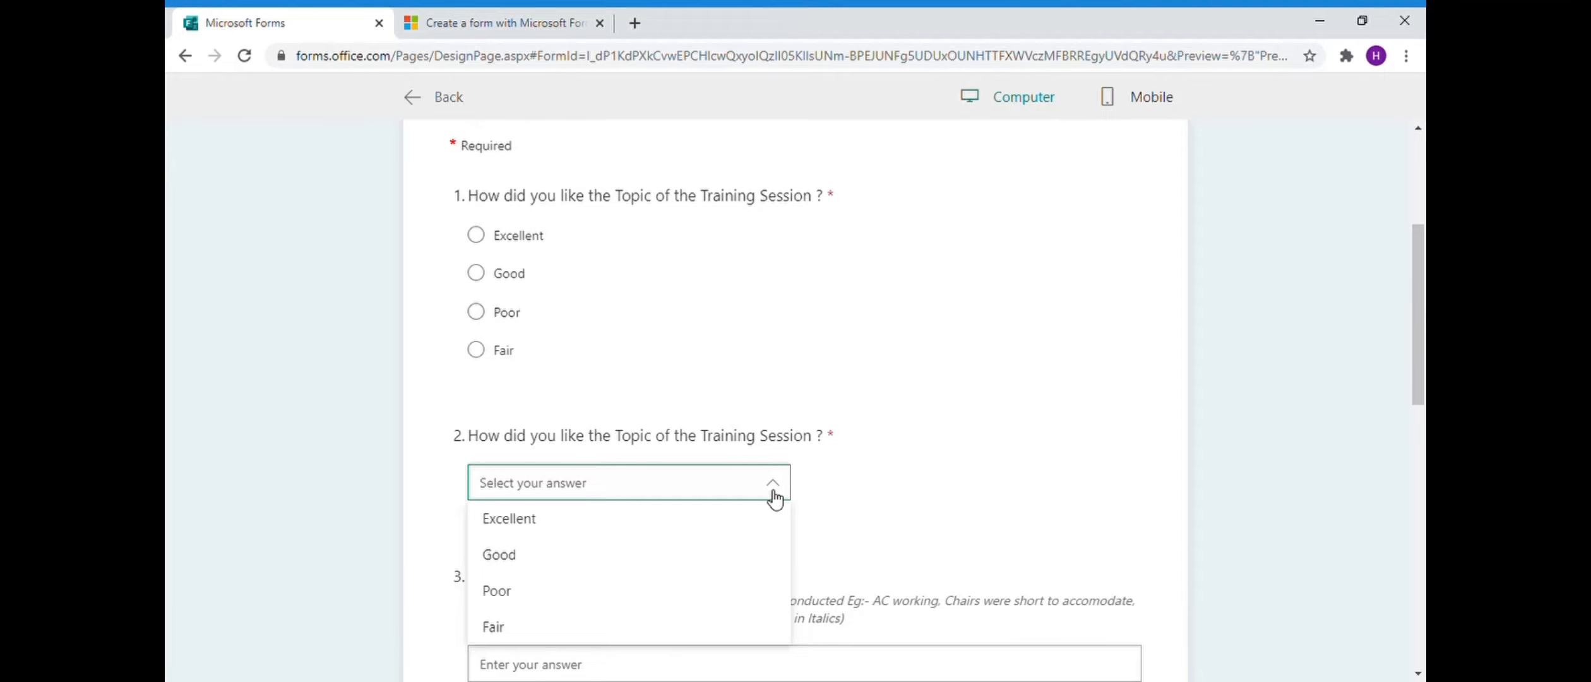
left_click(775, 499)
scroll(735, 525, "down", 4)
left_click(677, 402)
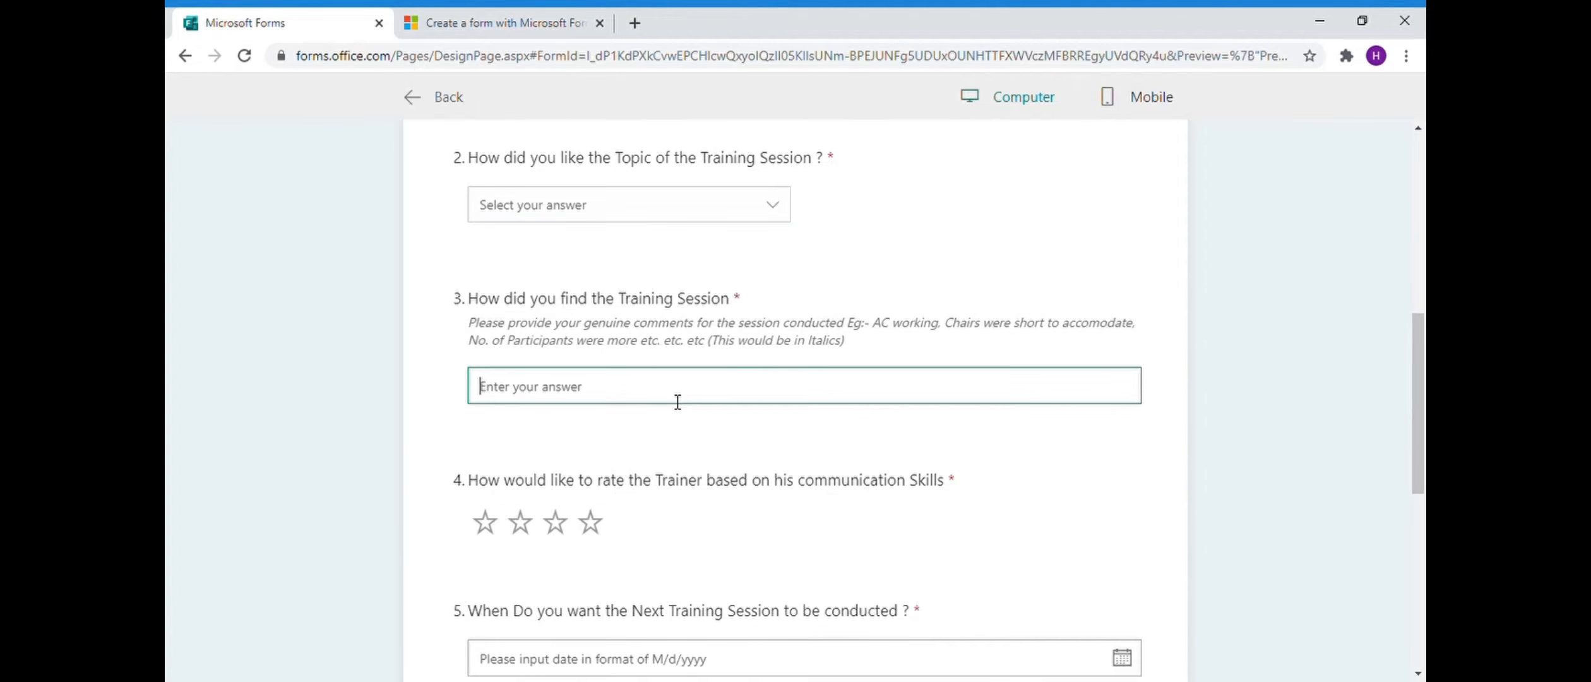
type("1234567890")
key("BackSpace")
key("BackSpace")
key("BackSpace")
key("BackSpace")
key("BackSpace")
key("BackSpace")
key("BackSpace")
key("BackSpace")
key("BackSpace")
key("BackSpace")
- Try picking 6/16/2020 as question 5's date in the preview and clear it again
scroll(537, 530, "down", 3)
left_click(699, 475)
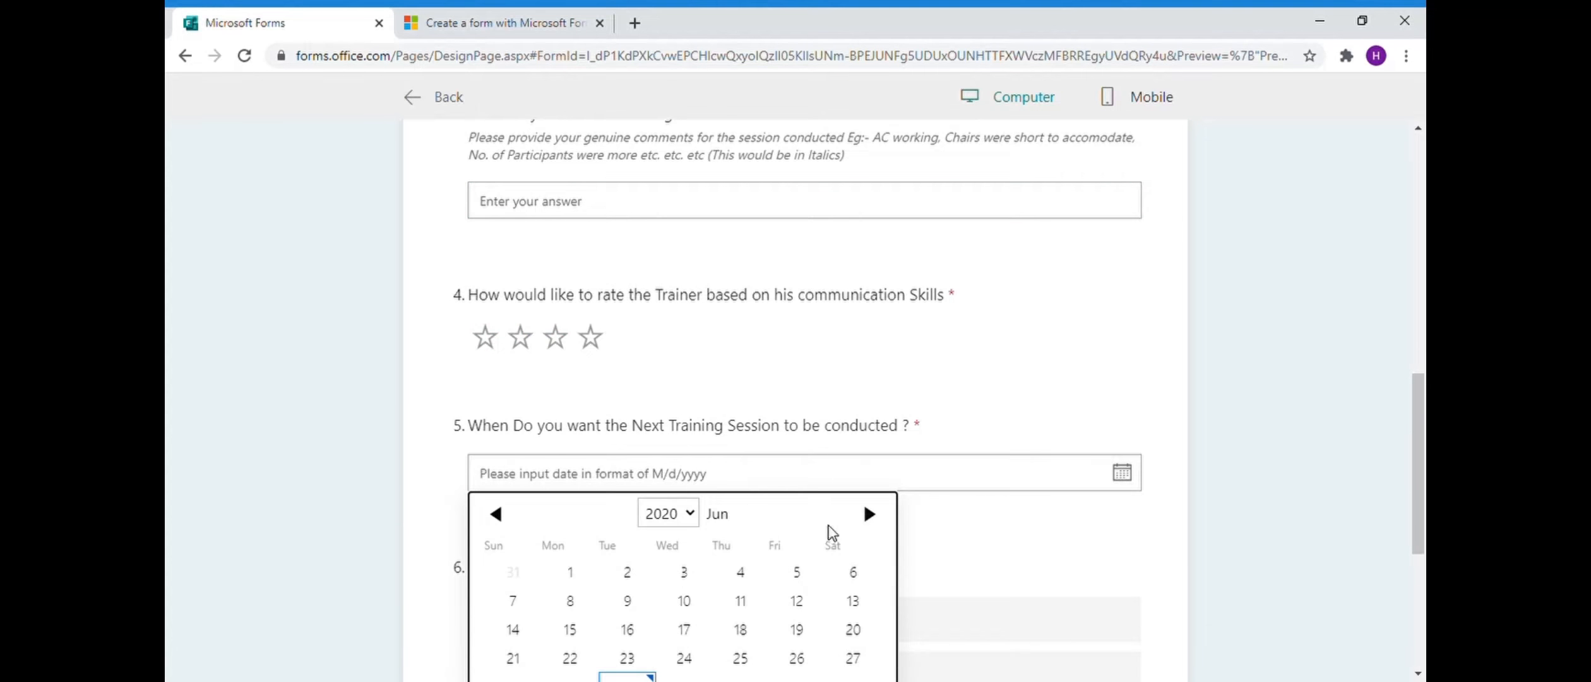
scroll(739, 600, "down", 2)
left_click(627, 537)
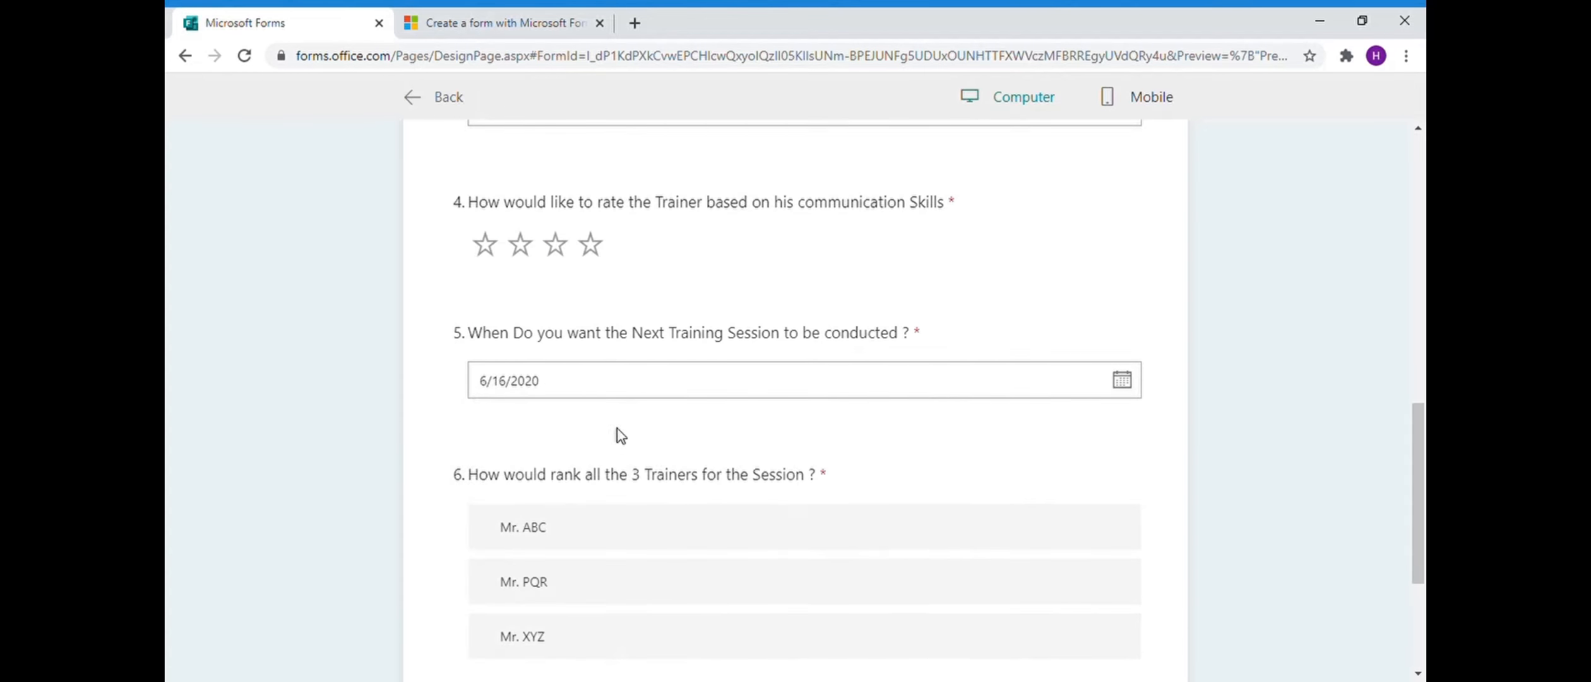
left_click(588, 386)
key("ctrl+a")
key("BackSpace")
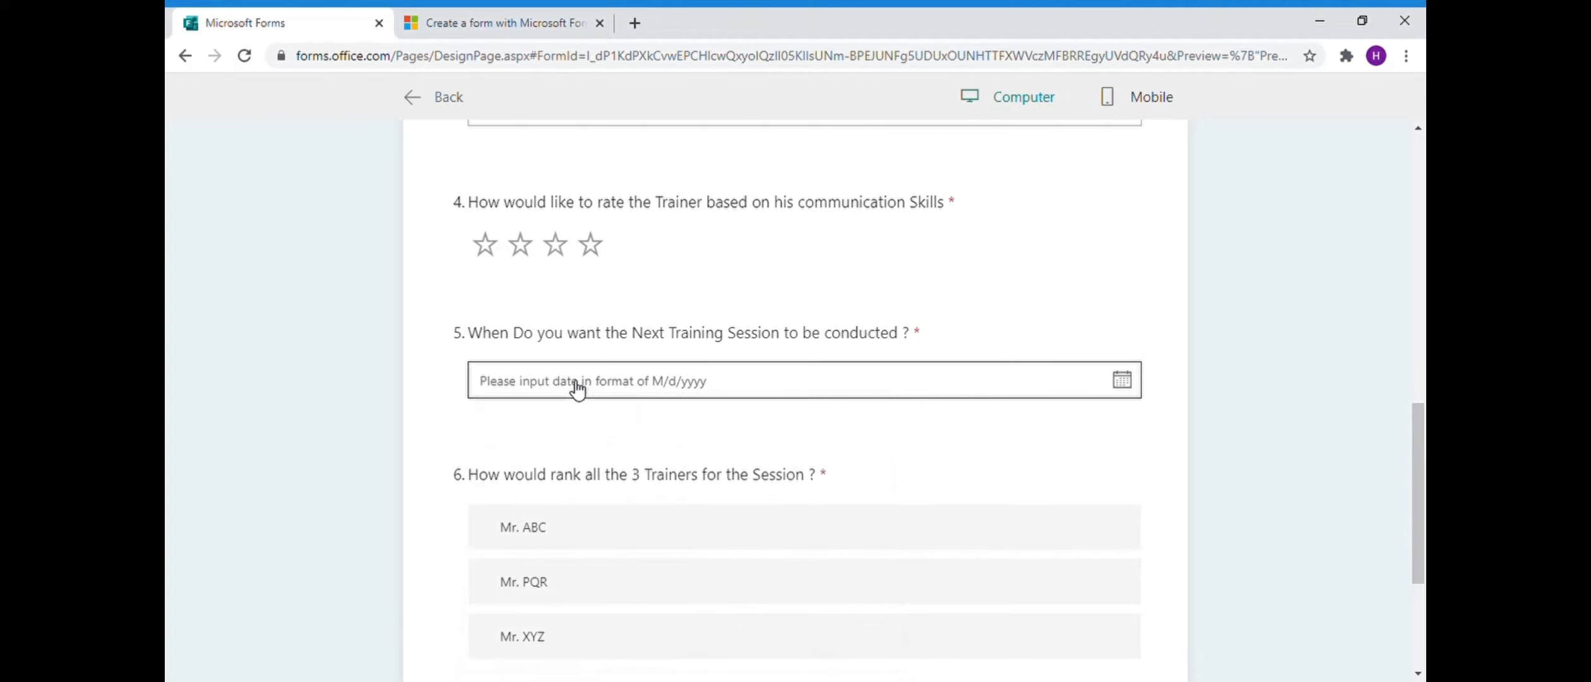
- Try ranking question 6's trainers as Mr. XYZ, Mr. PQR, Mr. ABC in the preview and return to the form editor
scroll(597, 508, "down", 2)
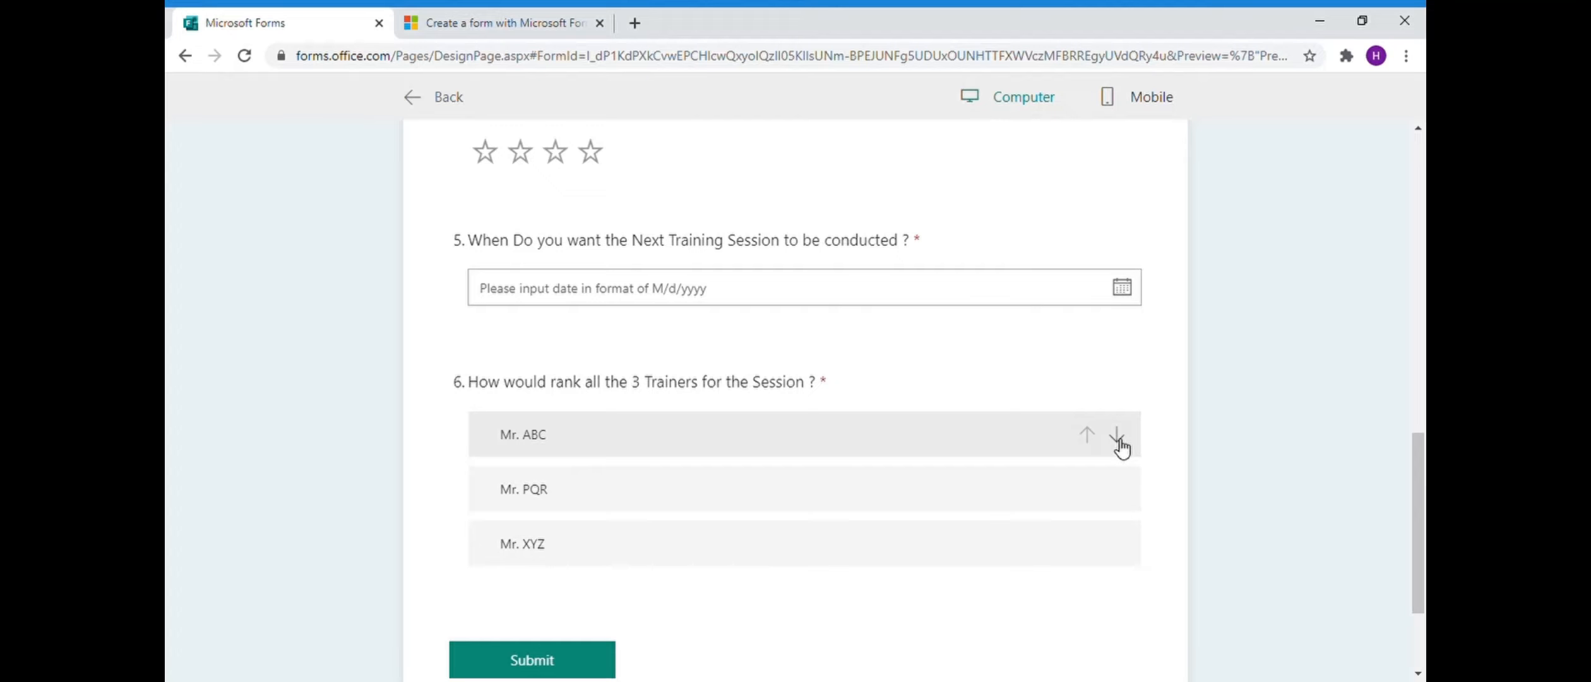
left_click(1117, 442)
left_click(1121, 491)
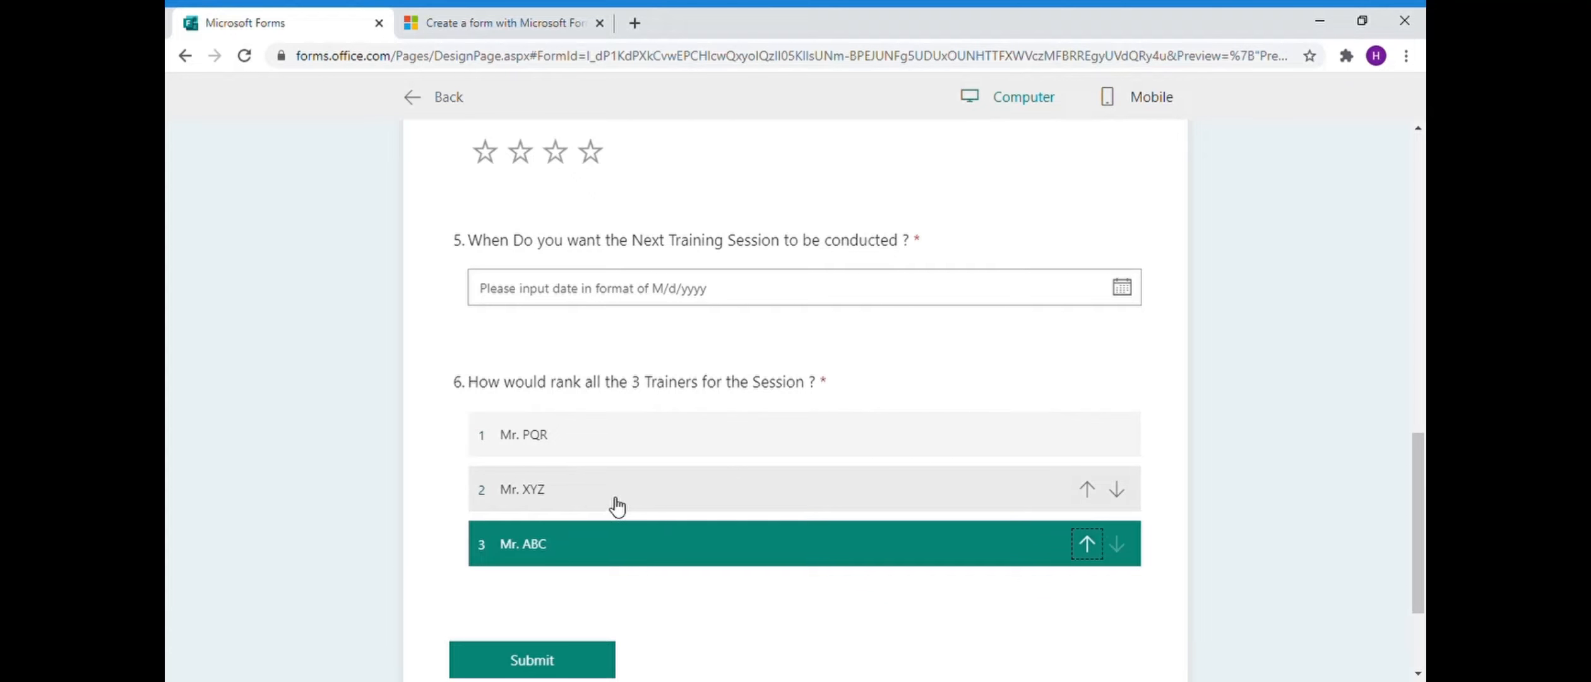
left_click(1086, 493)
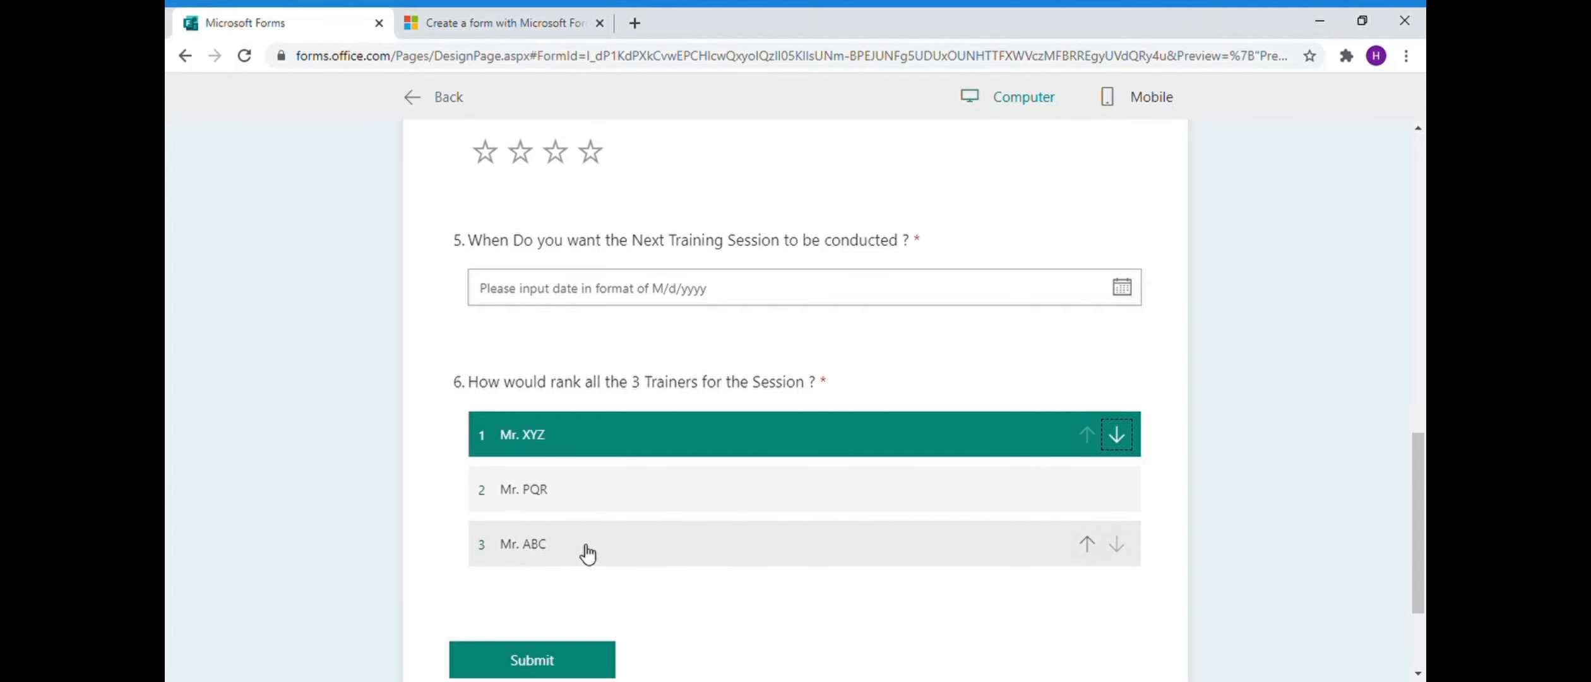
left_click(1179, 470)
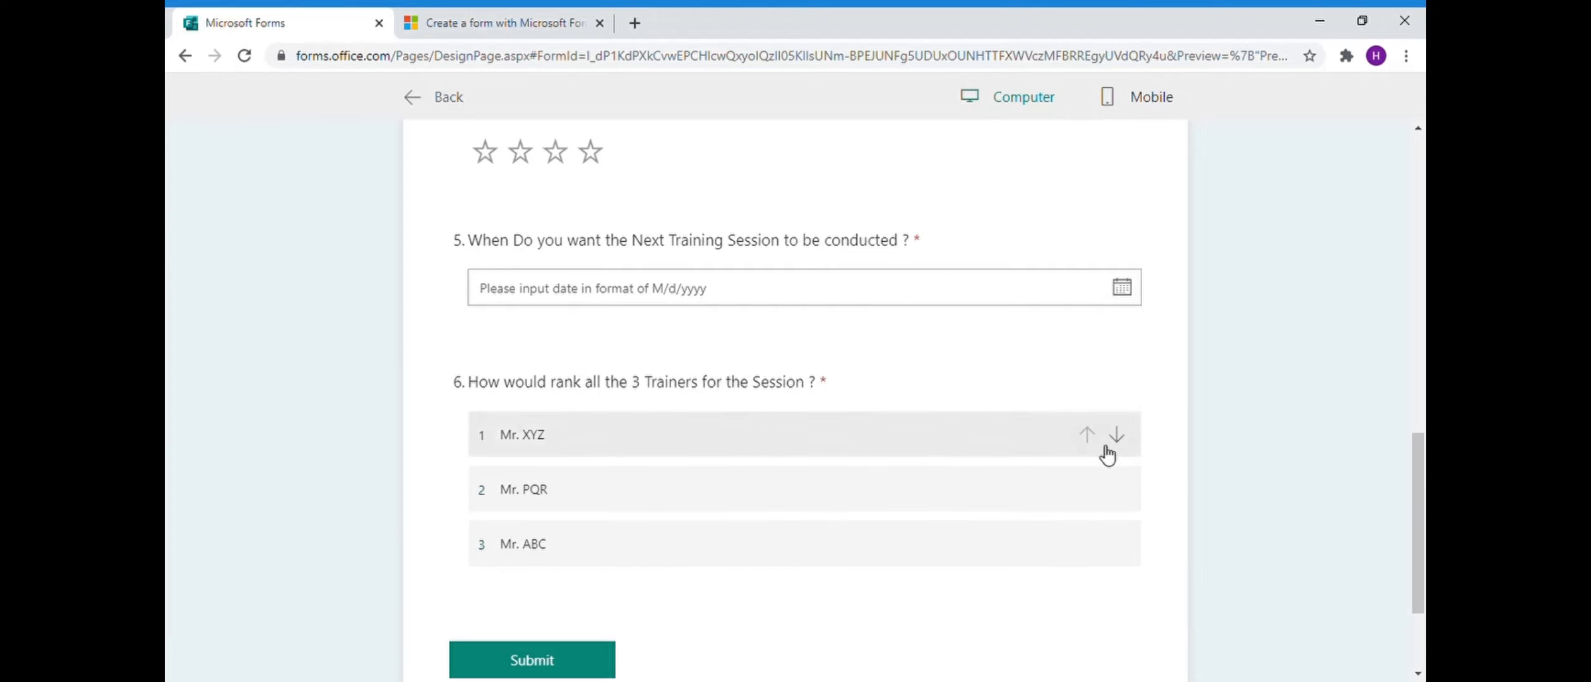
left_click(427, 97)
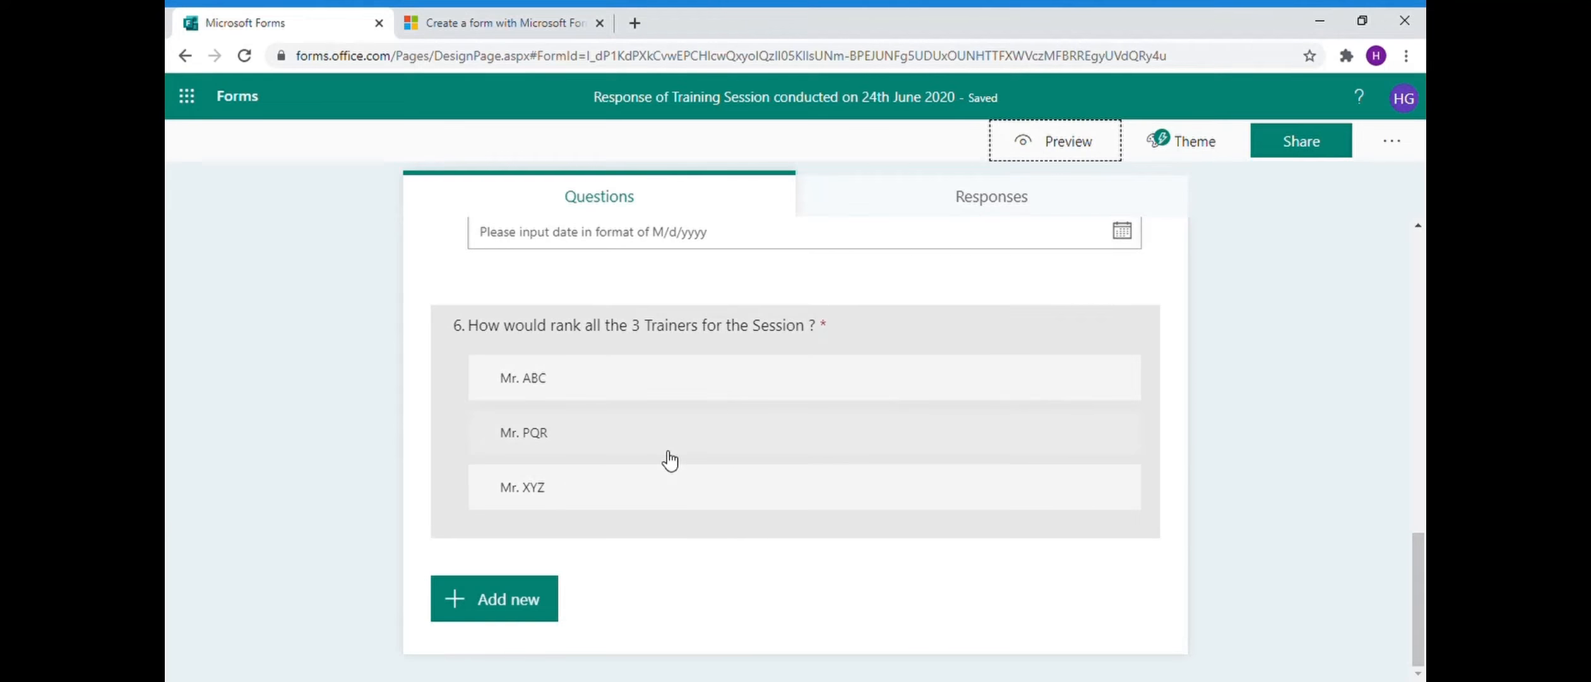
- Add a Likert question after question 6, the trainer ranking question
scroll(840, 497, "up", 10)
scroll(838, 495, "up", 3)
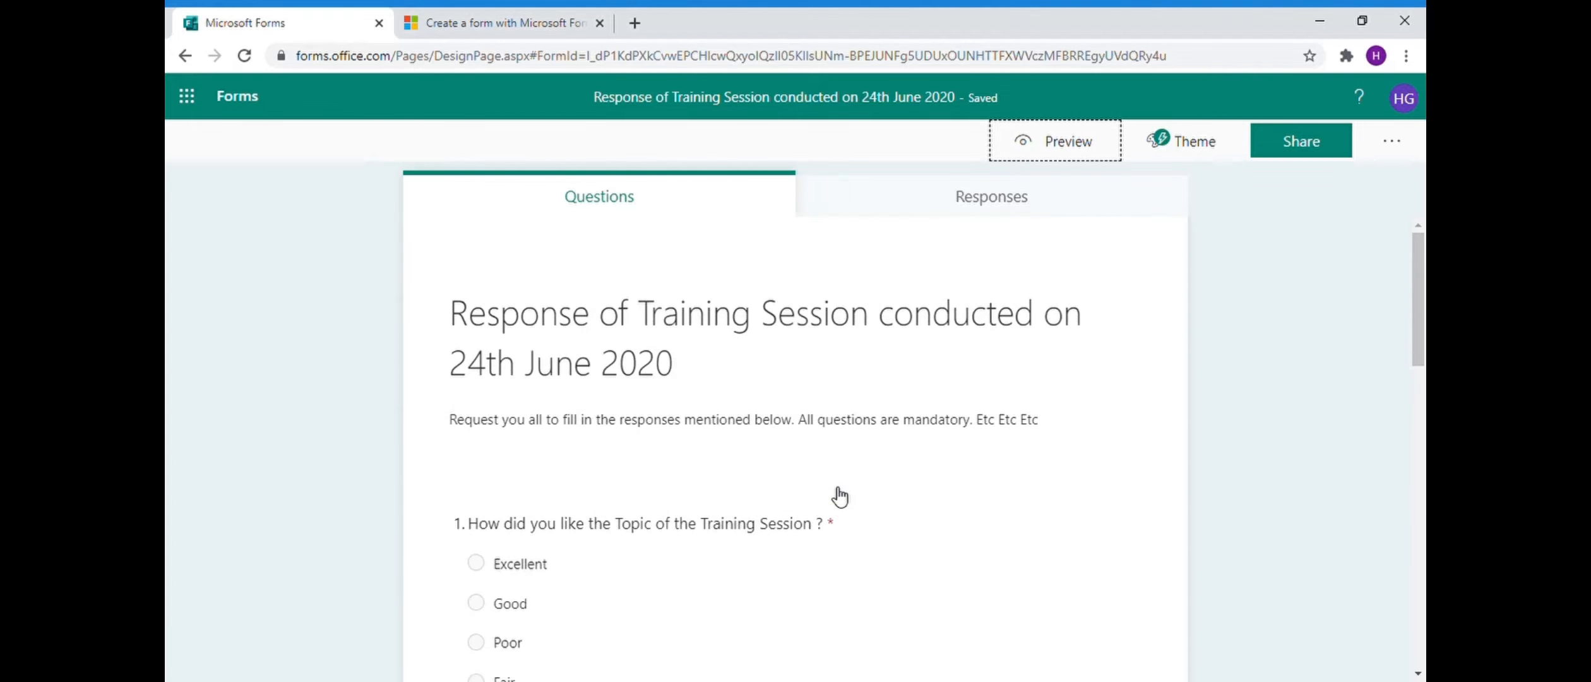
scroll(838, 494, "down", 15)
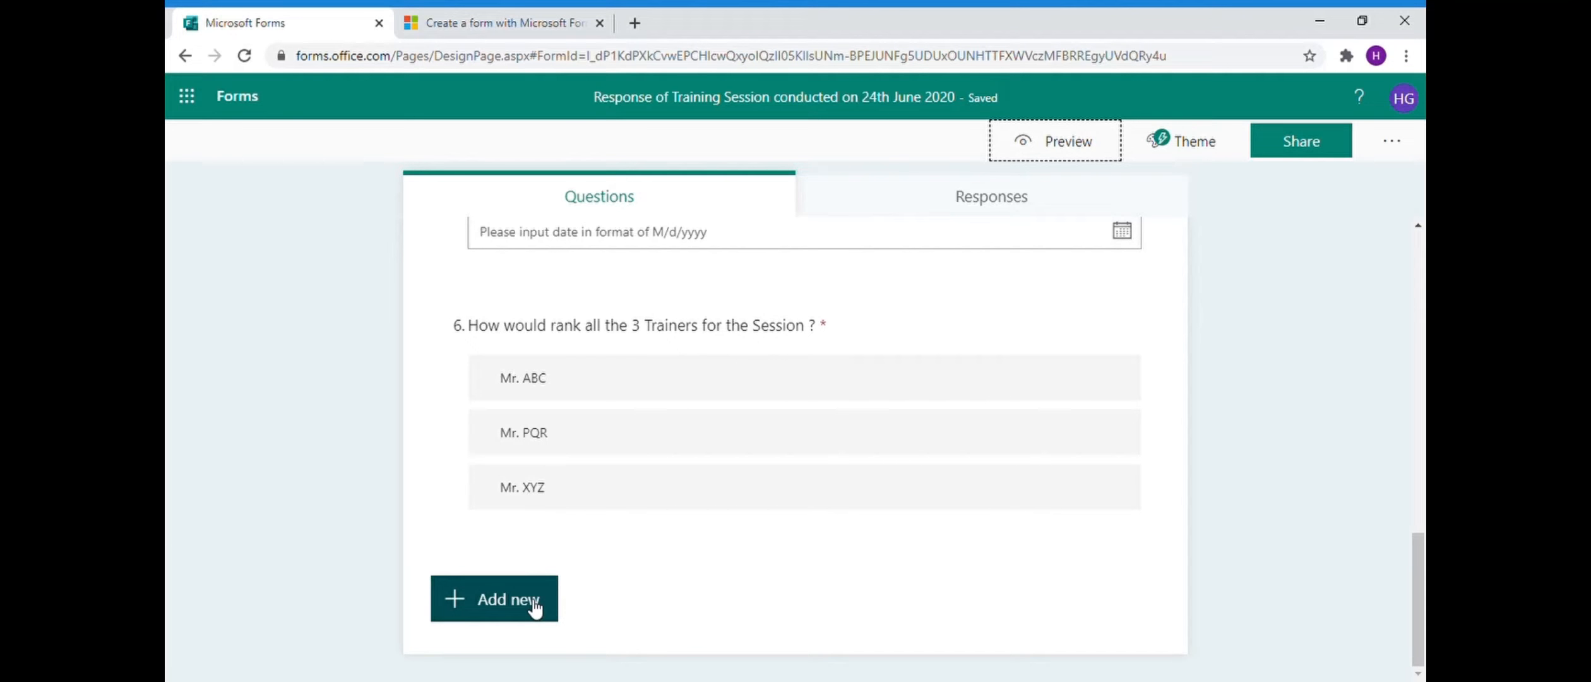
left_click(535, 609)
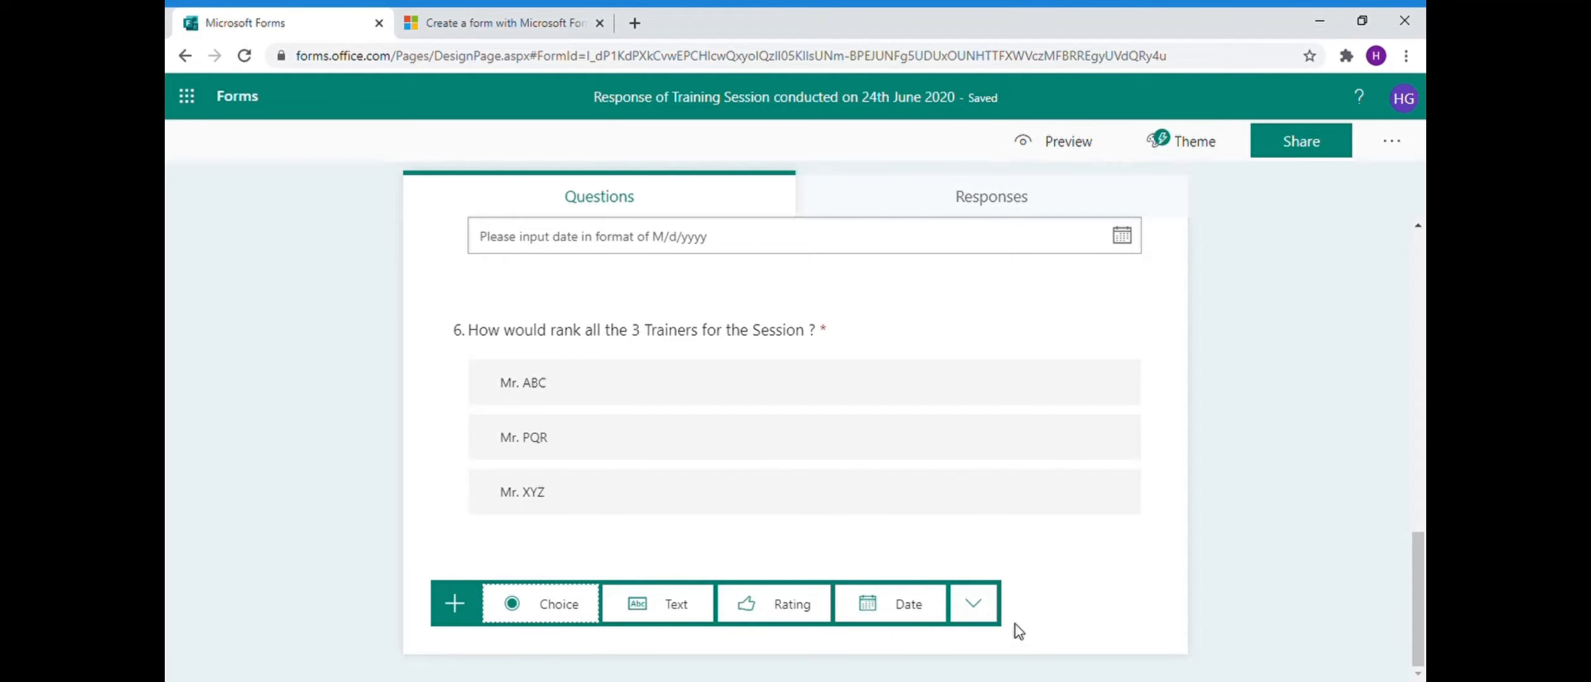
left_click(982, 612)
mouse_move(1047, 558)
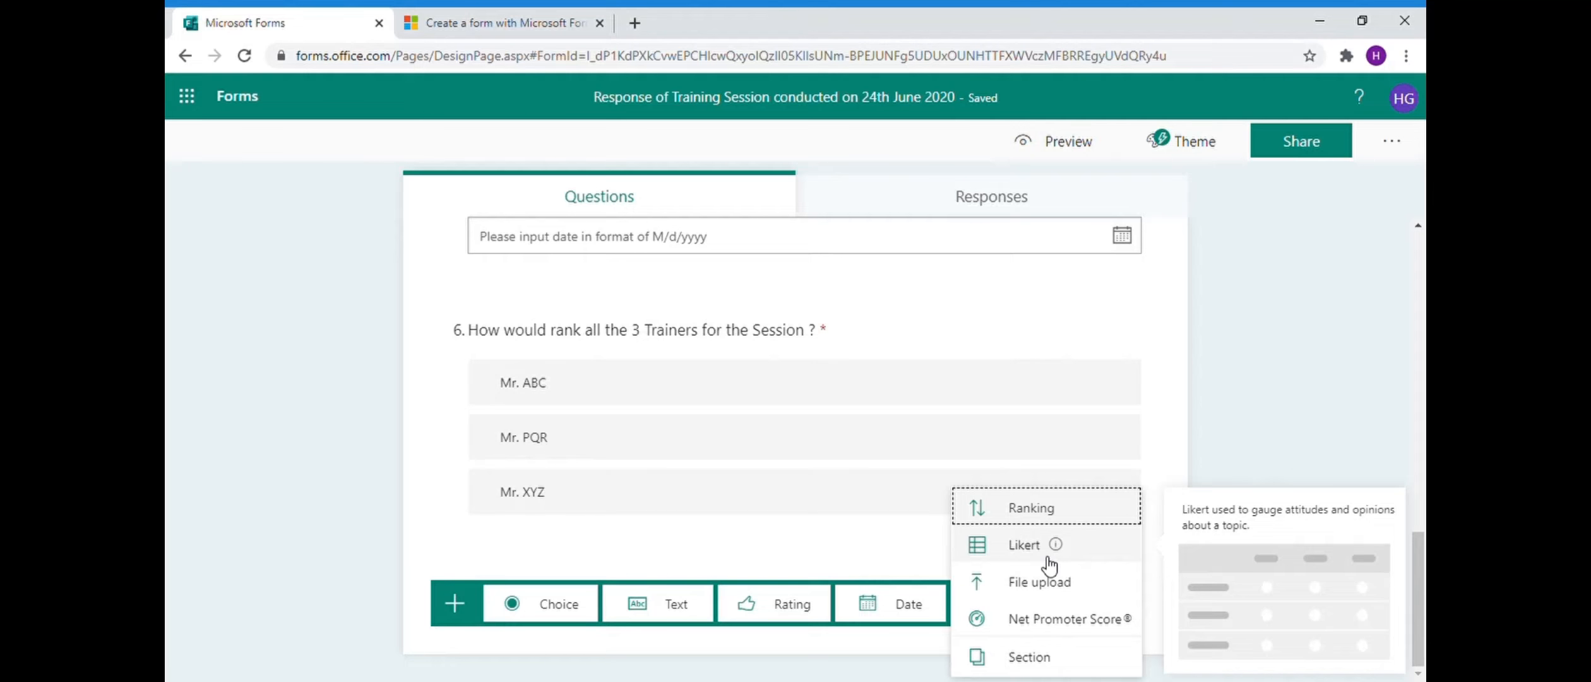
left_click(1048, 562)
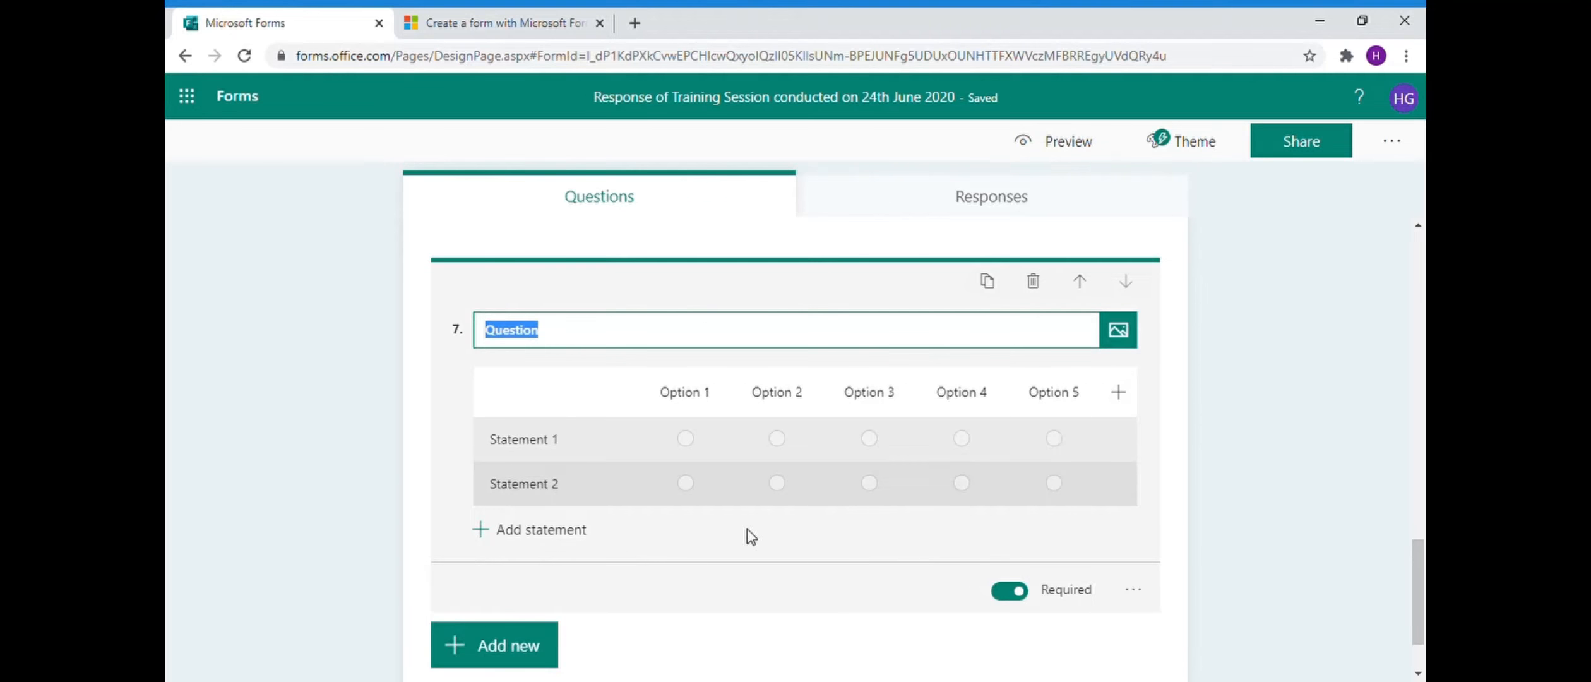
- Copy question 4's title about rating the Trainer and paste it as question 7's title
scroll(587, 498, "up", 10)
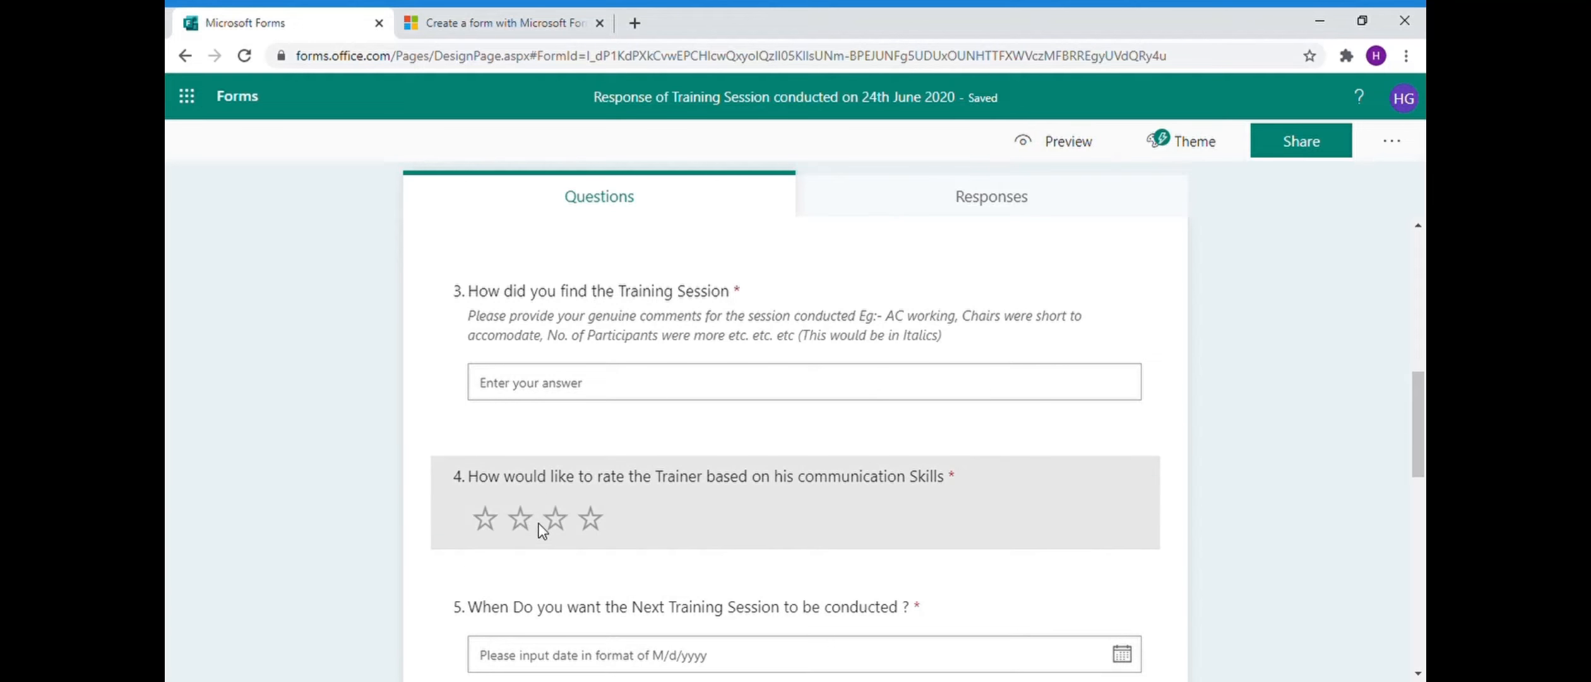
scroll(542, 530, "down", 10)
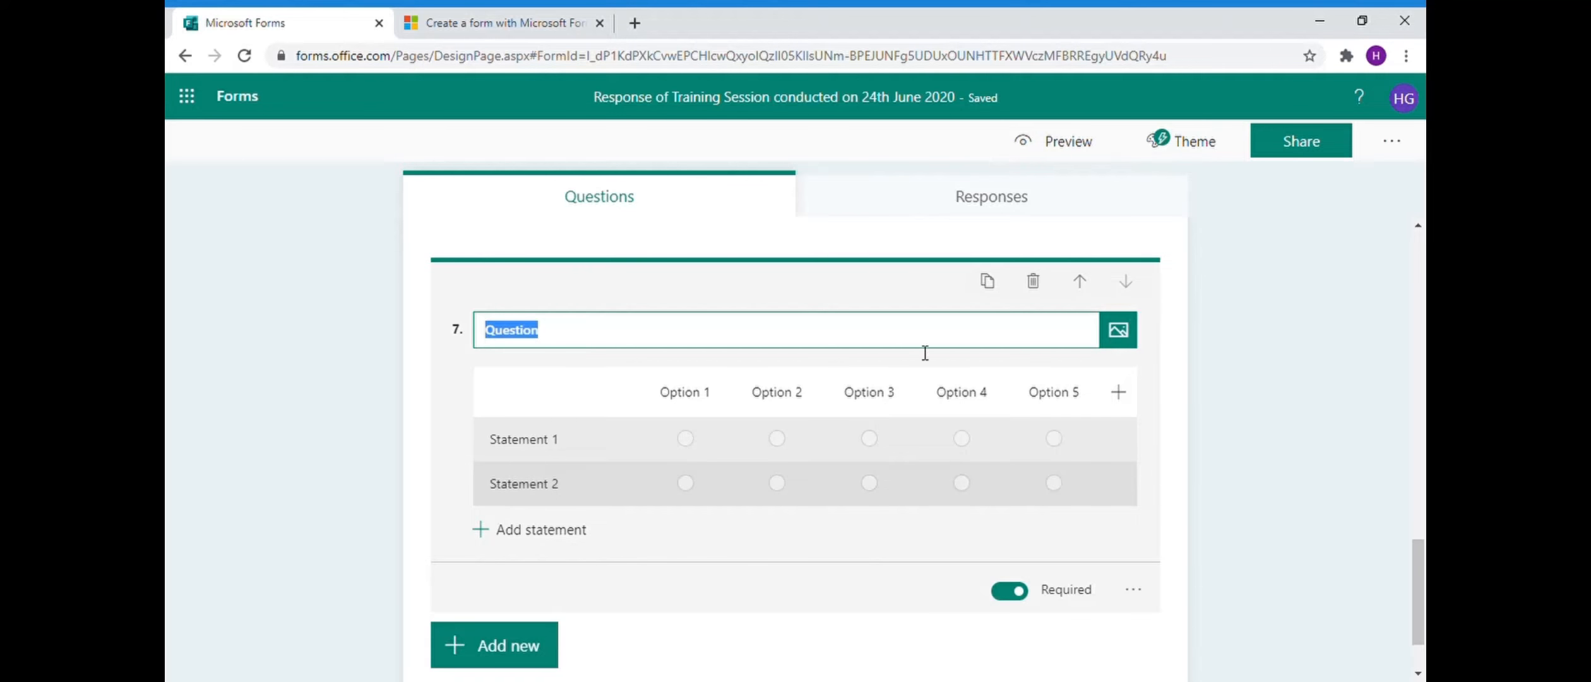
scroll(695, 379, "up", 10)
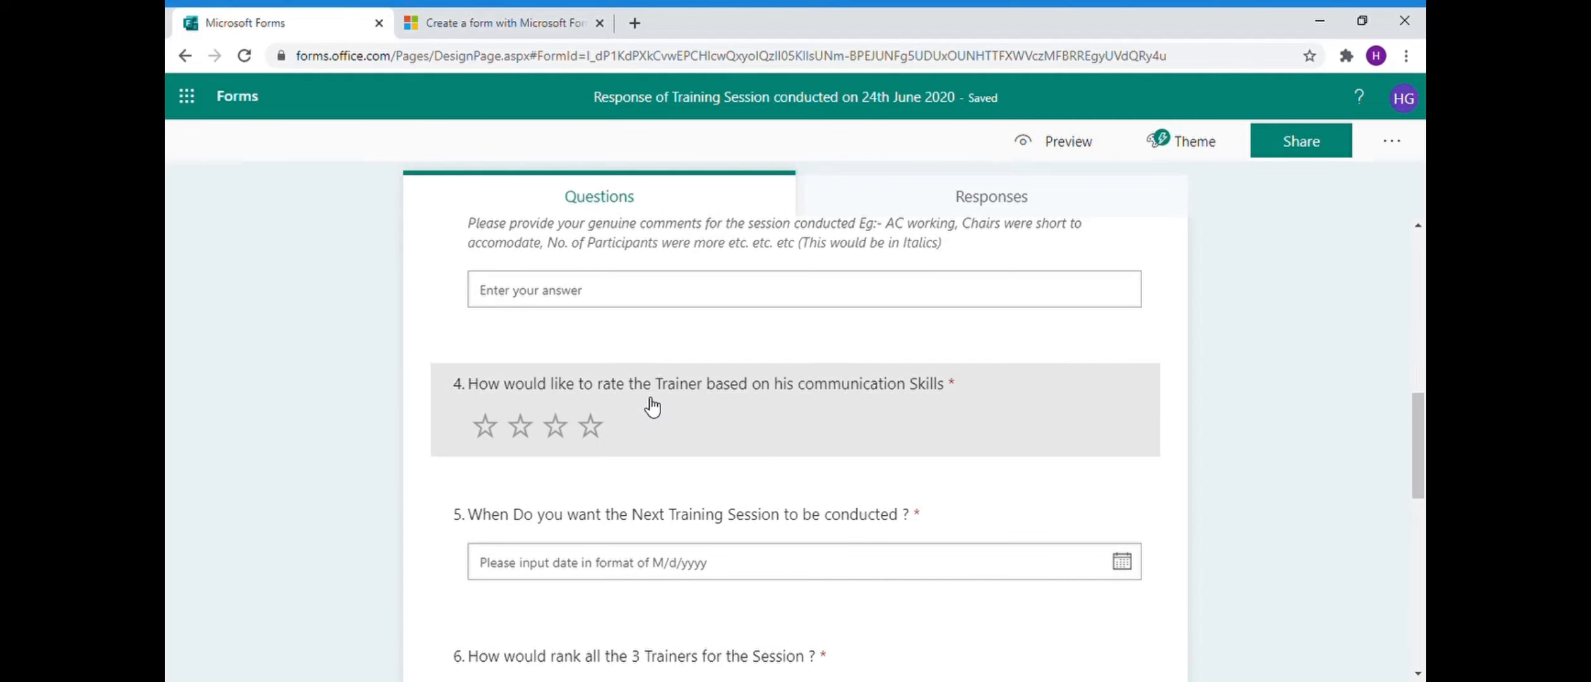
left_click(653, 404)
key("ctrl+c")
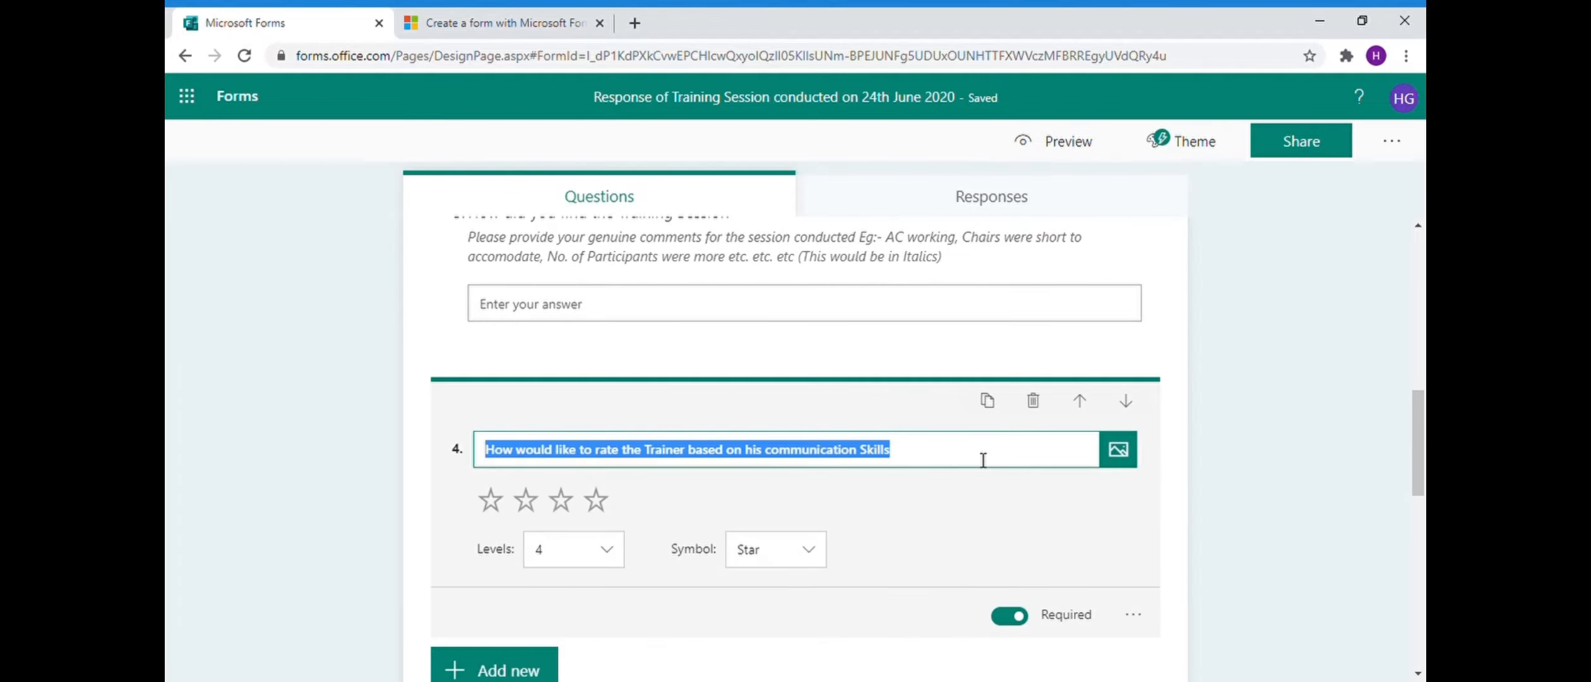
scroll(689, 461, "down", 10)
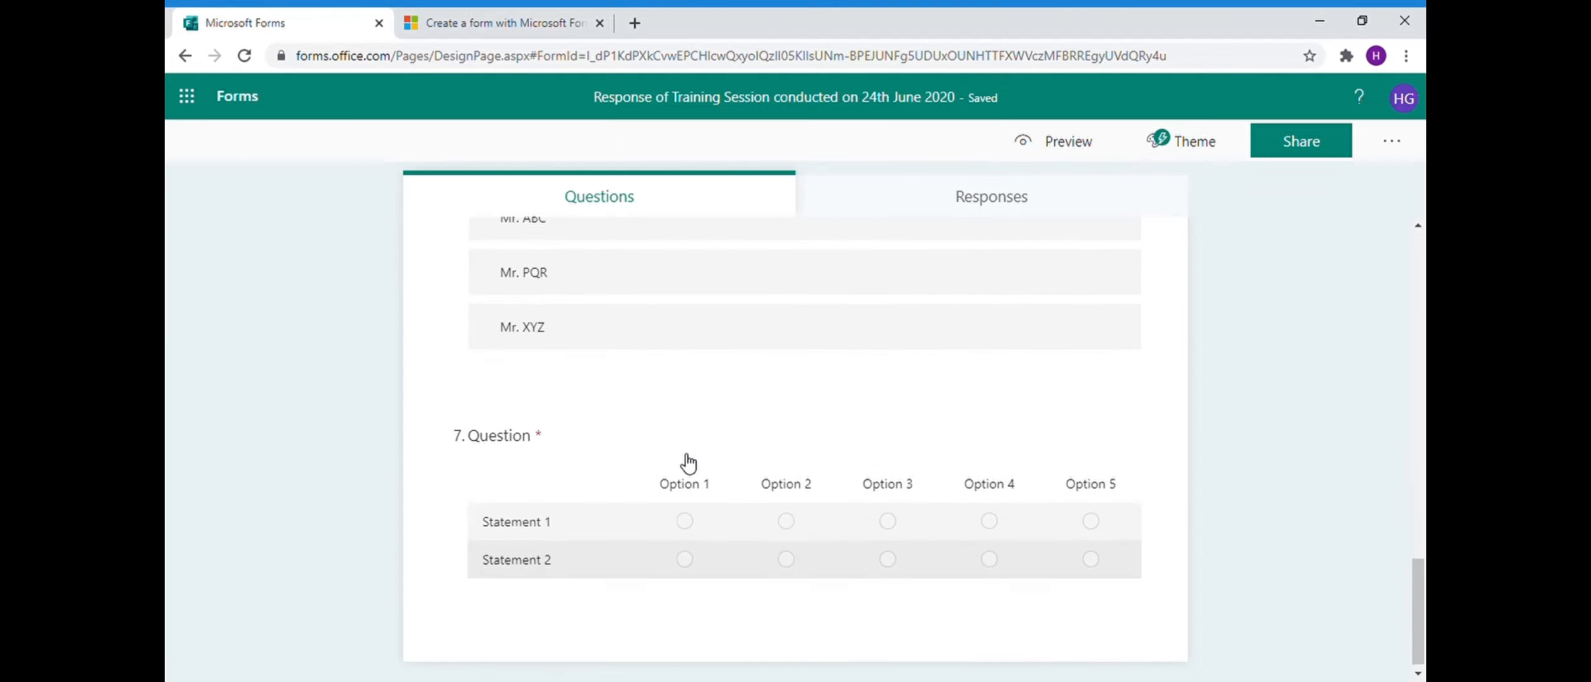
left_click(653, 428)
key("ctrl+v")
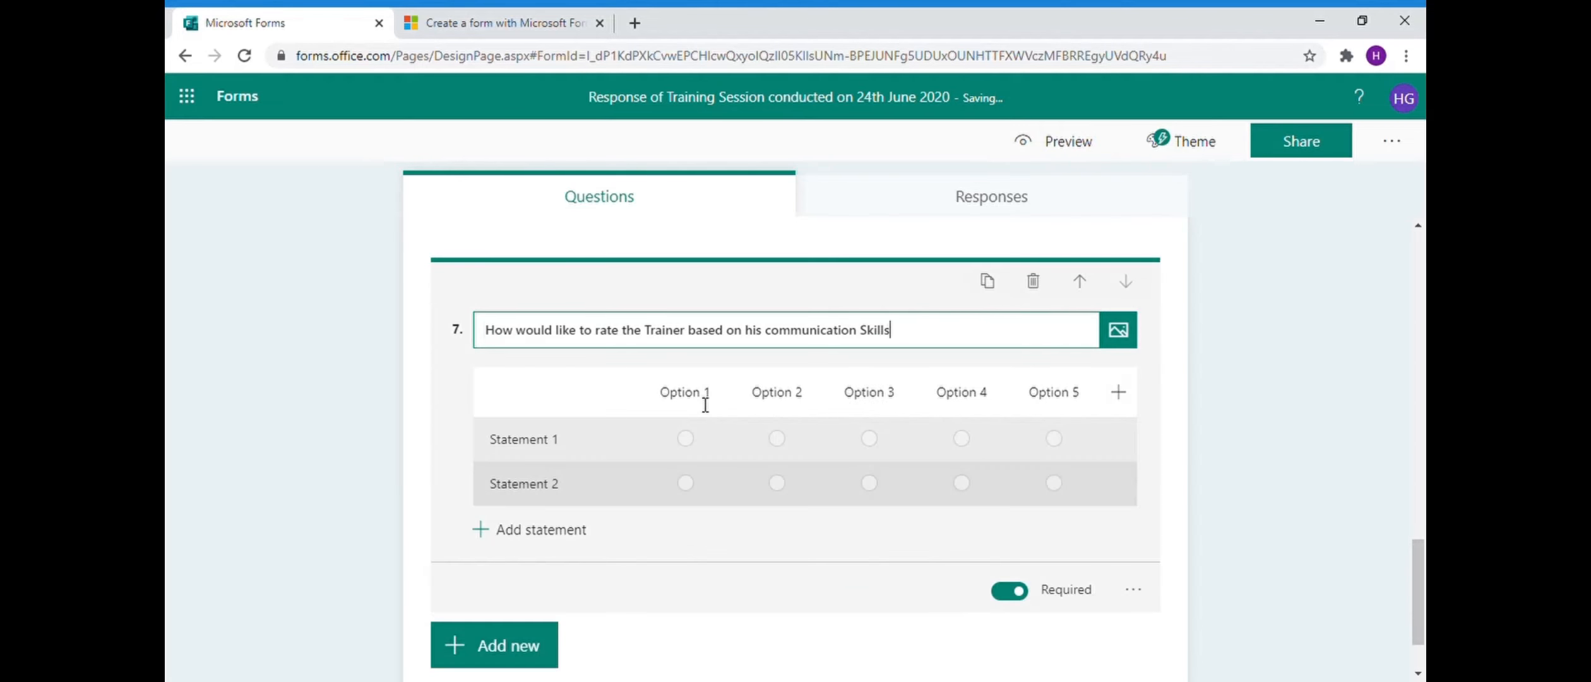
- Shorten question 7's title to "How would like to rate the Trainer?"
key("BackSpace")
key("BackSpace")
key("BackSpace")
key("BackSpace")
key("BackSpace")
key("BackSpace")
key("BackSpace")
key("BackSpace")
key("BackSpace")
key("BackSpace")
key("BackSpace")
key("BackSpace")
key("BackSpace")
key("BackSpace")
key("BackSpace")
key("BackSpace")
key("BackSpace")
key("BackSpace")
key("BackSpace")
key("BackSpace")
key("BackSpace")
key("BackSpace")
key("BackSpace")
key("BackSpace")
key("BackSpace")
key("BackSpace")
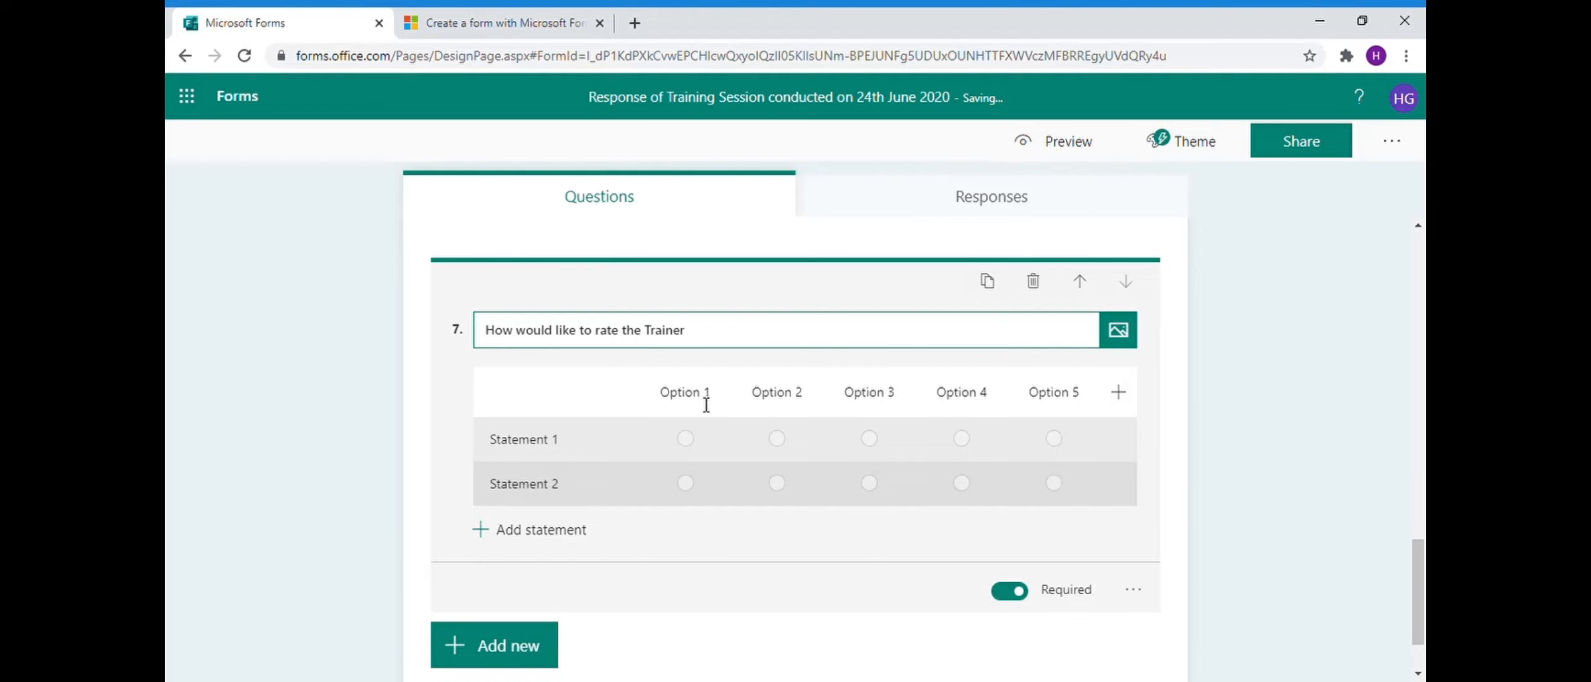
type("?")
- Rename question 7's first two statements as "Communication" and "Knowledge of the Subject"
left_click(579, 447)
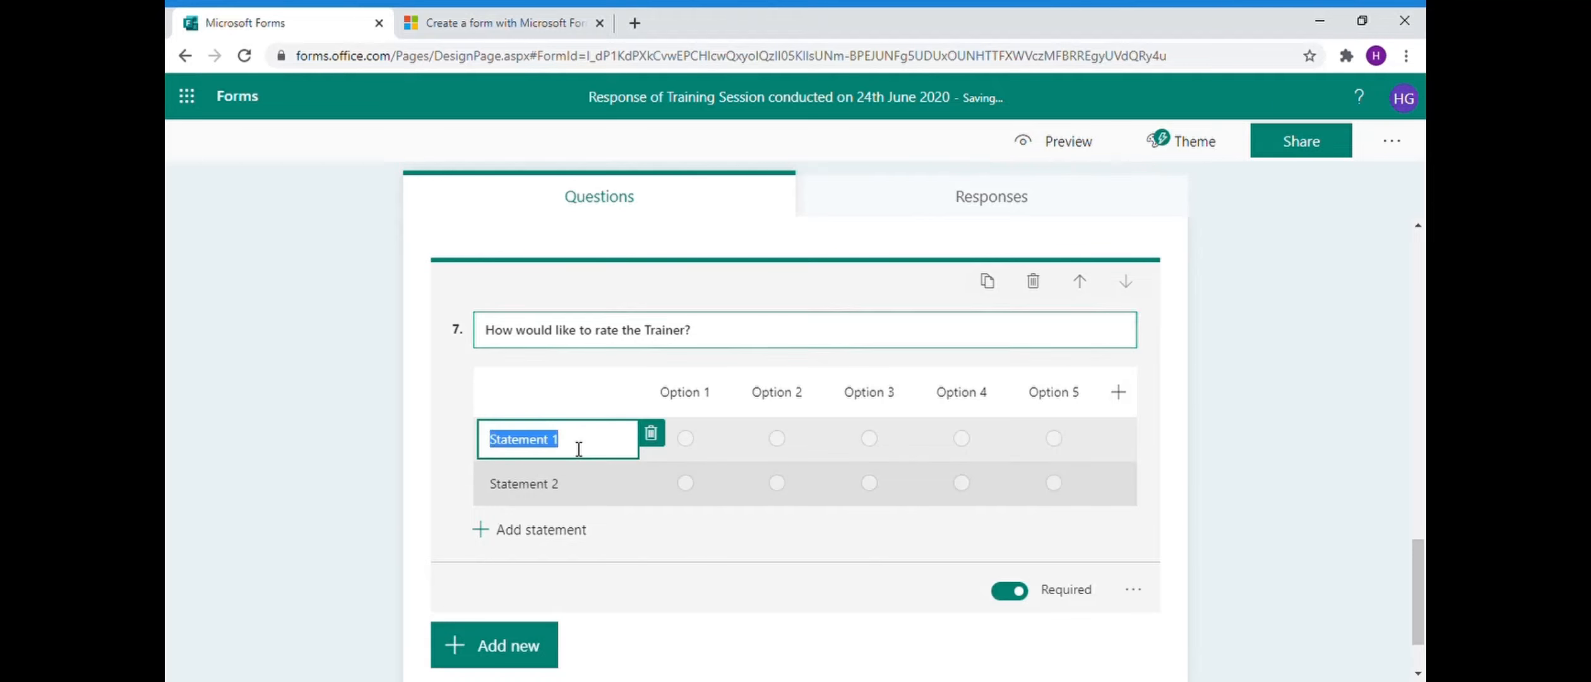
type("Comm")
type("unication")
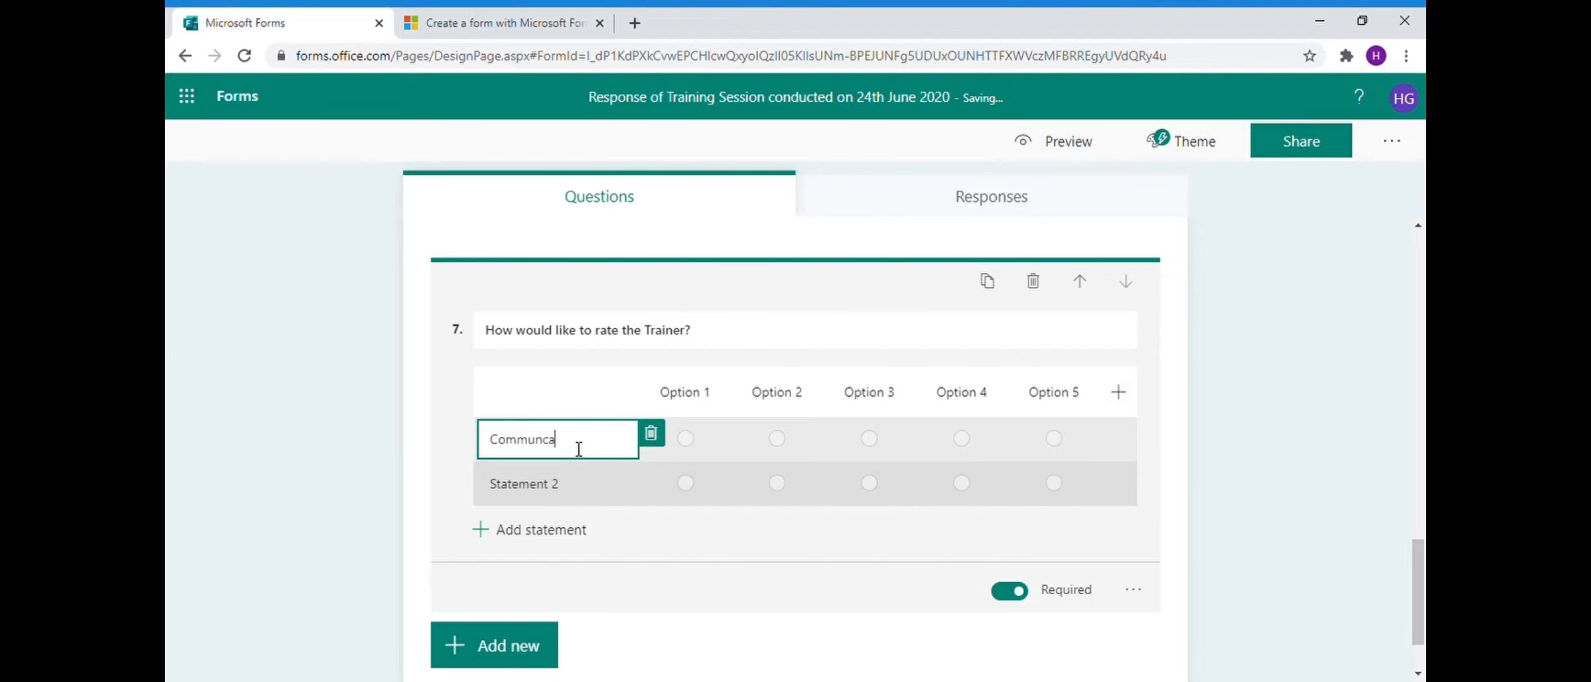
left_click(545, 442)
left_click(608, 496)
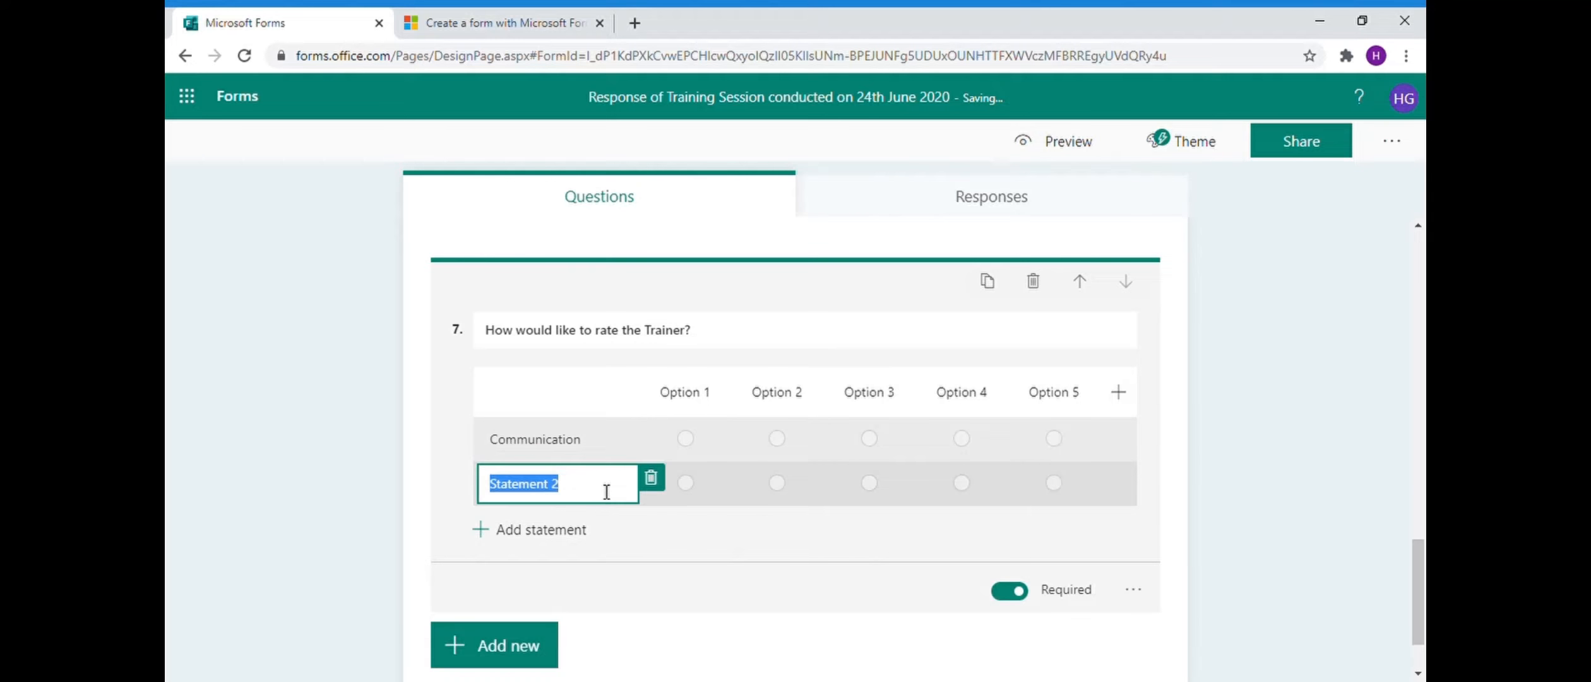
type("Know")
type("ledge of the ")
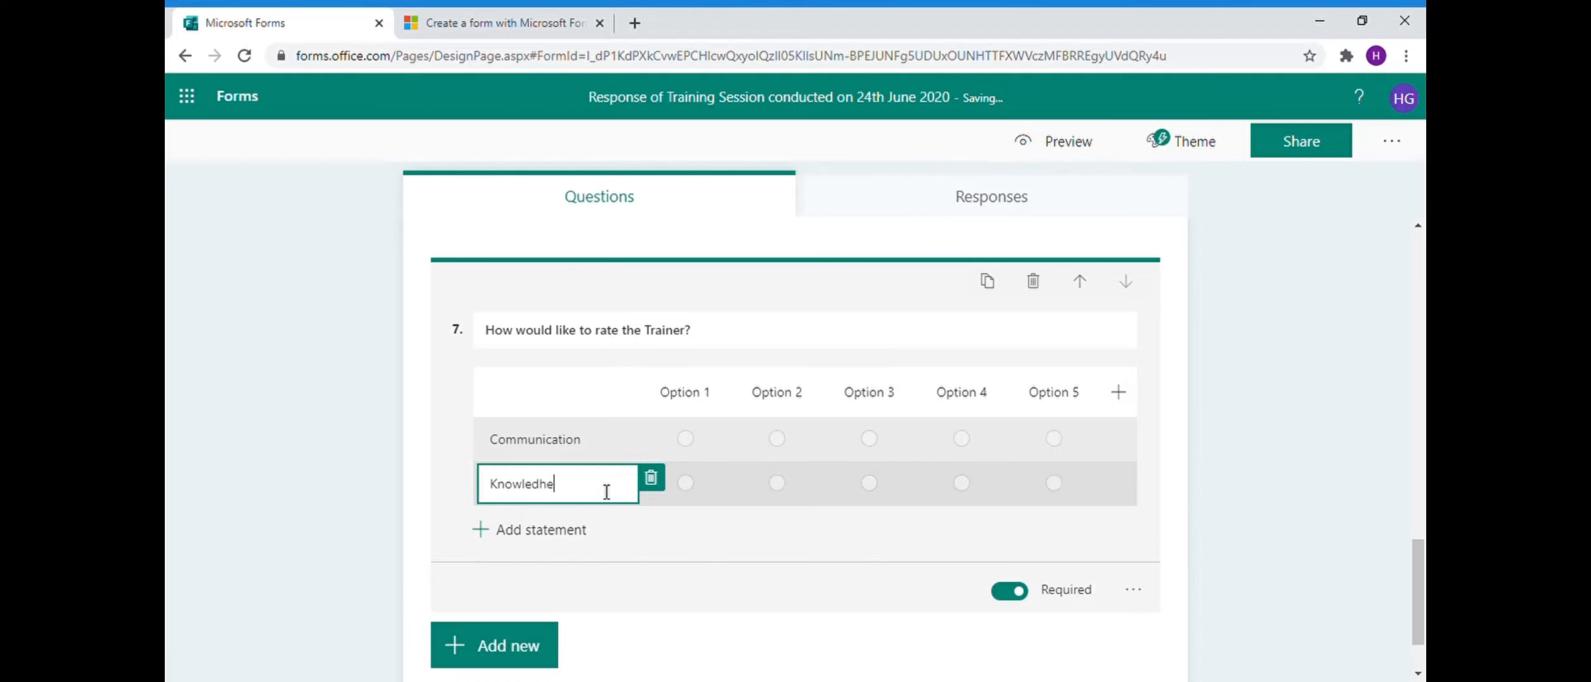
type("Subject")
- Add a third statement reading "Connect with the Audience Skills" to question 7
left_click(572, 555)
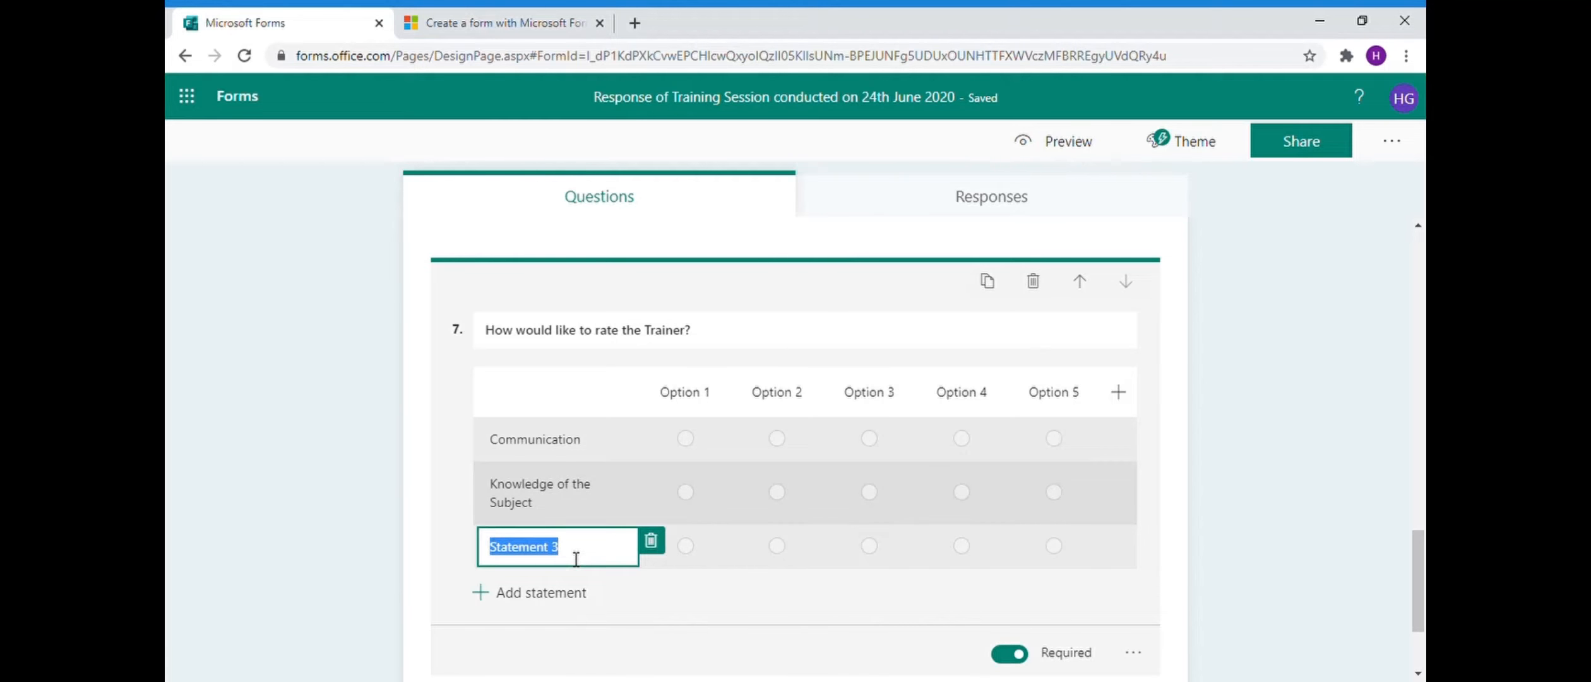
type("Connect with ")
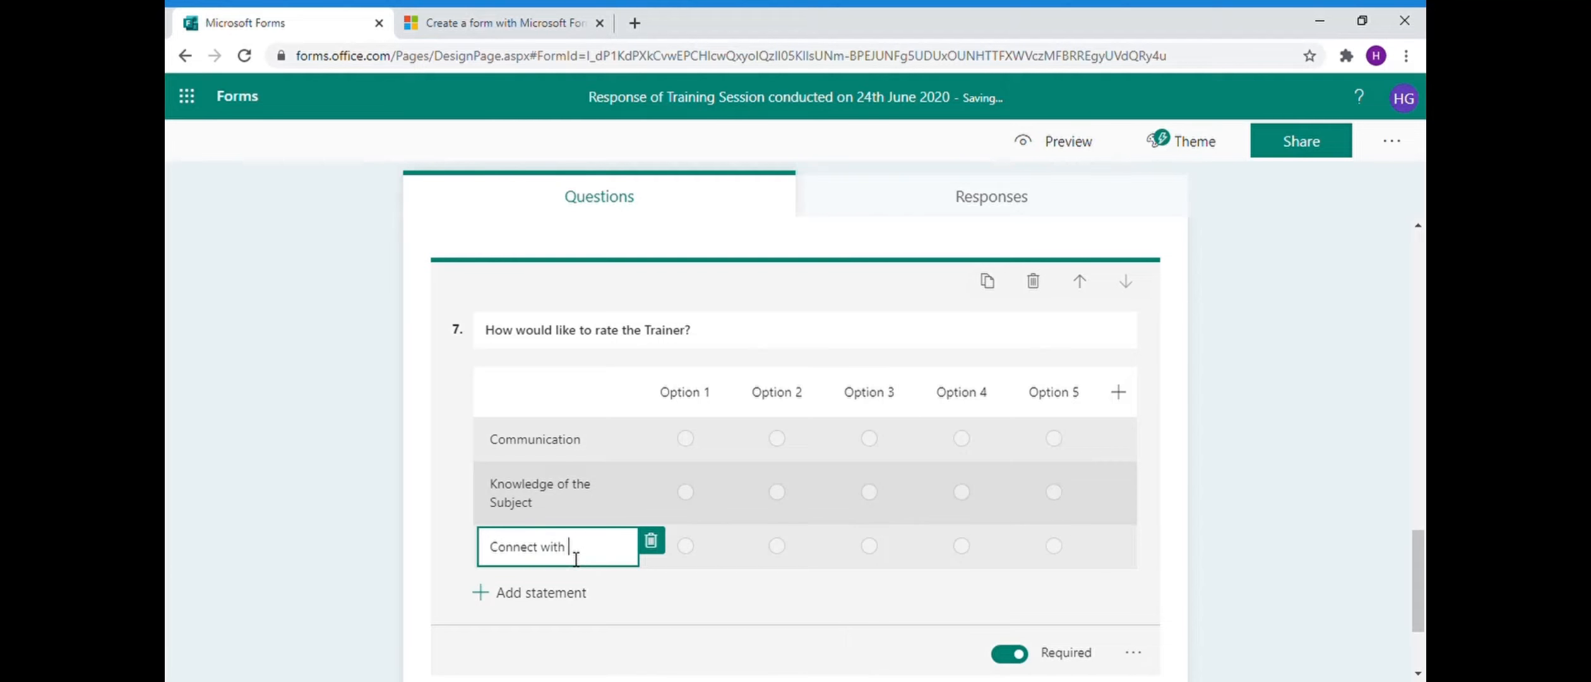
type("the Audeince")
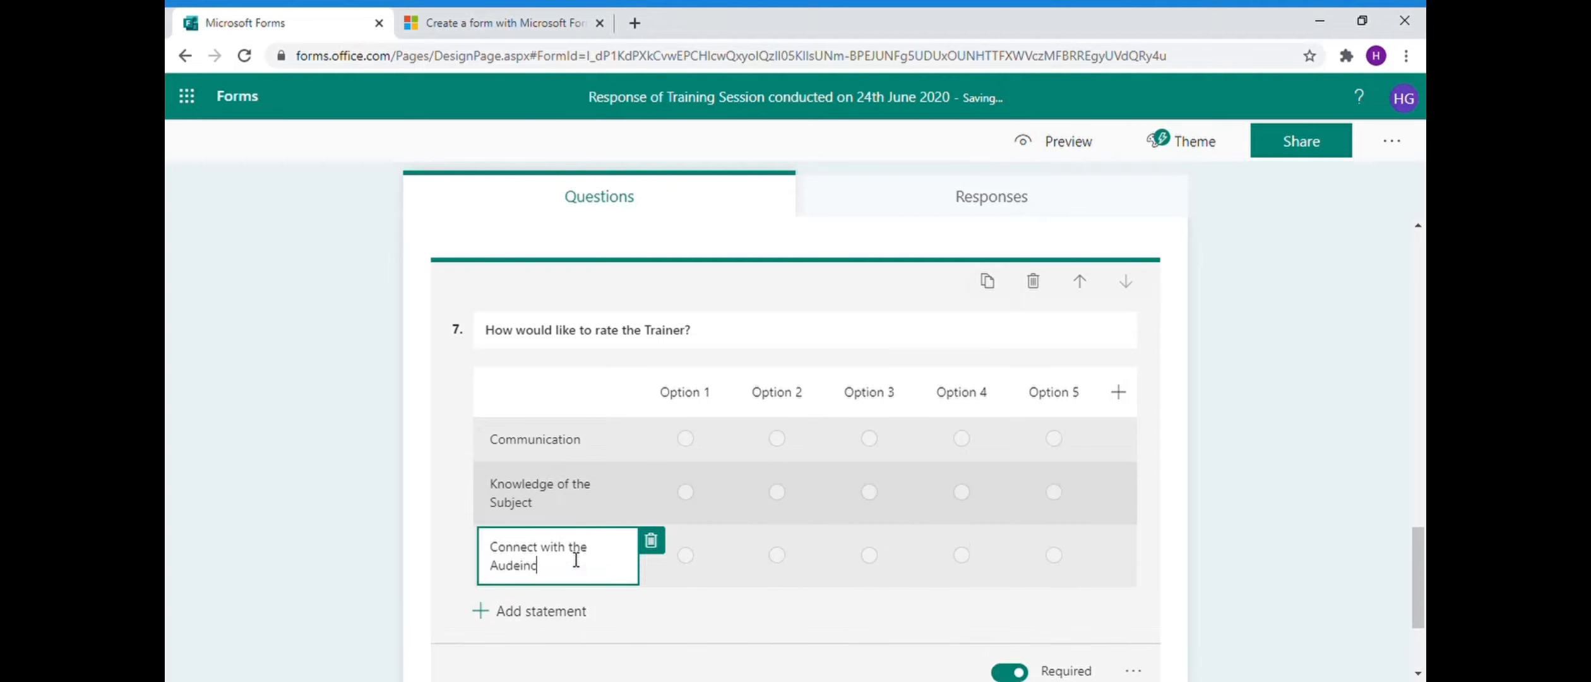
key("BackSpace")
key("BackSpace")
key("BackSpace")
key("BackSpace")
type("i")
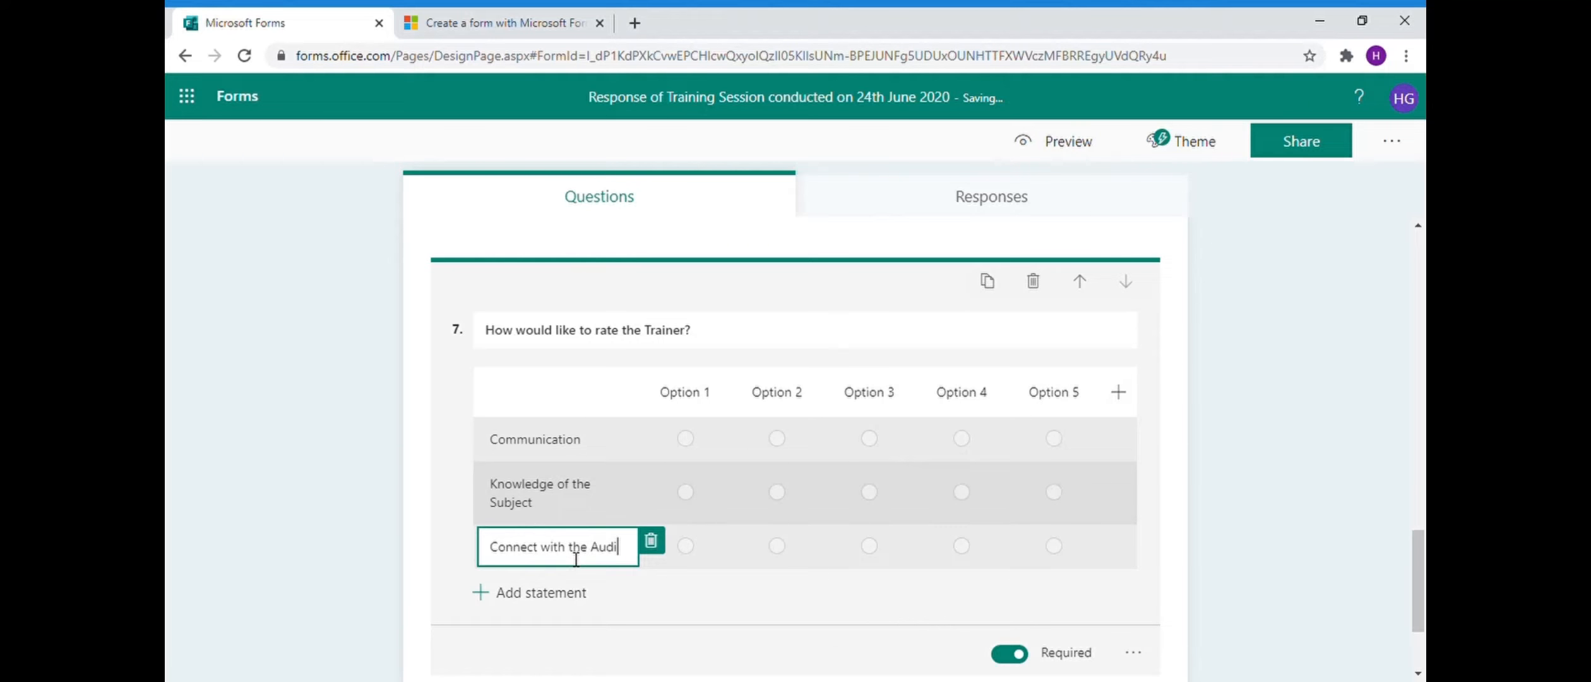
type("ence Skill")
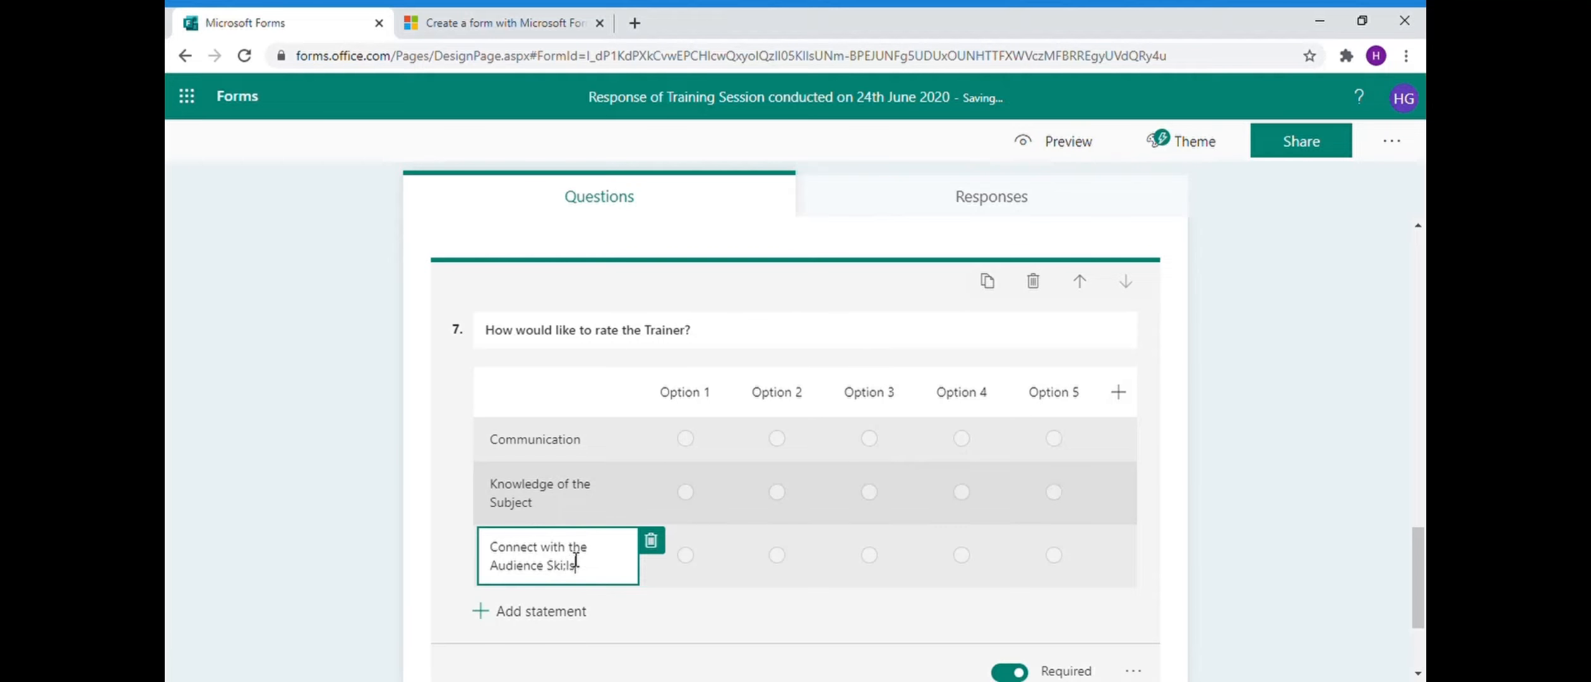
type("s")
- Add a fourth statement reading "Doubt Solving Ability Skills" to question 7
left_click(547, 616)
type("Doubt SOlving")
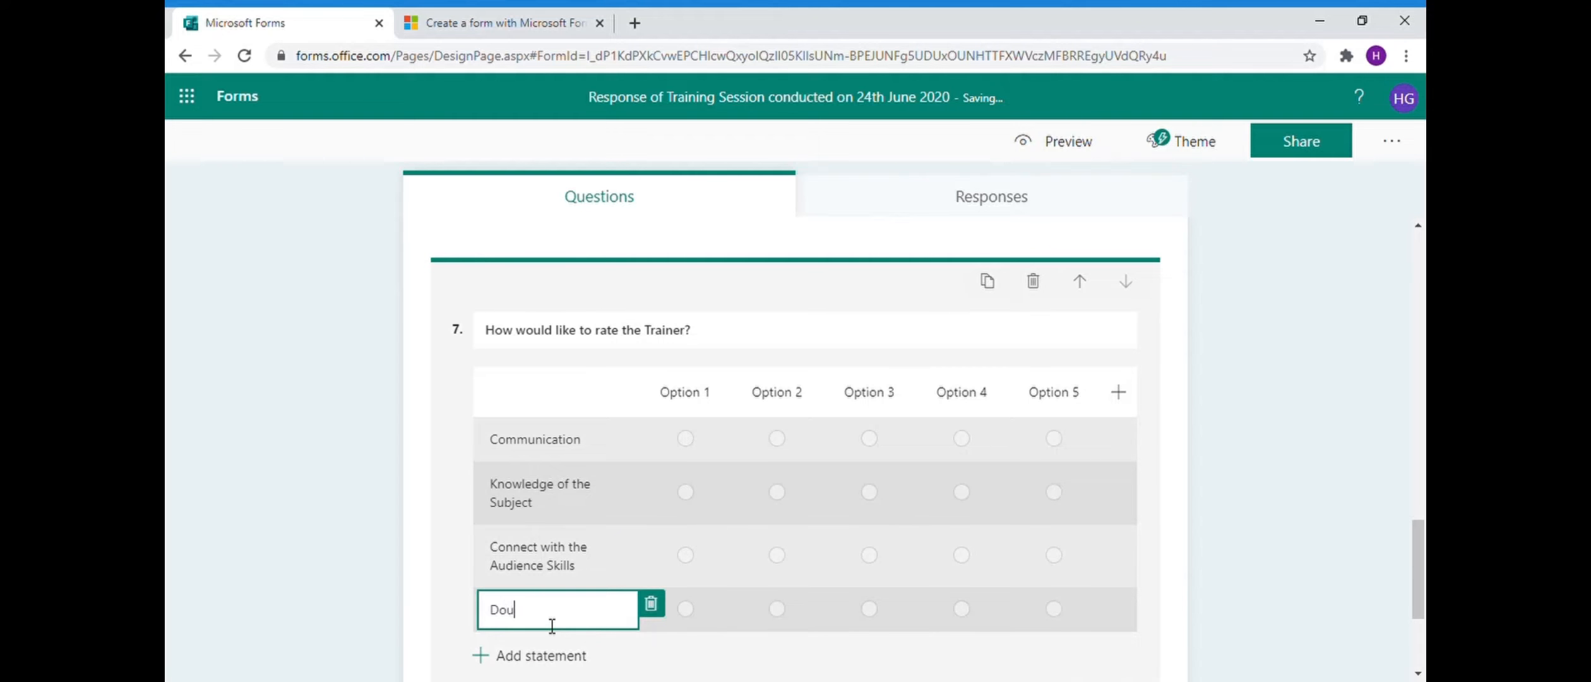
key("BackSpace")
key("BackSpace")
key("BackSpace")
key("BackSpace")
key("BackSpace")
key("BackSpace")
key("BackSpace")
type("olving ABility")
key("BackSpace")
key("BackSpace")
key("BackSpace")
key("BackSpace")
key("BackSpace")
key("BackSpace")
type("bility Skills")
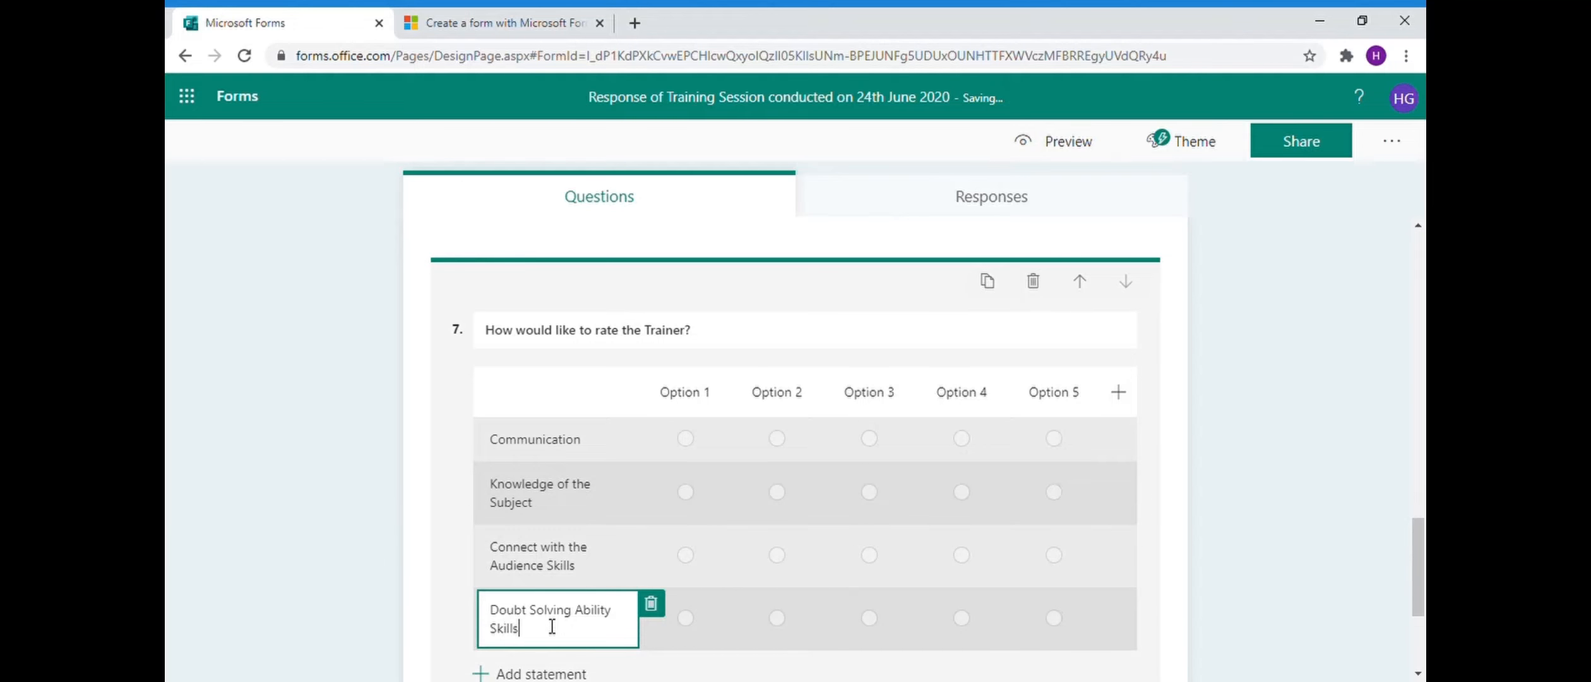
- Label question 7's first four options Excellent, Good, Fair and Poor
left_click(710, 411)
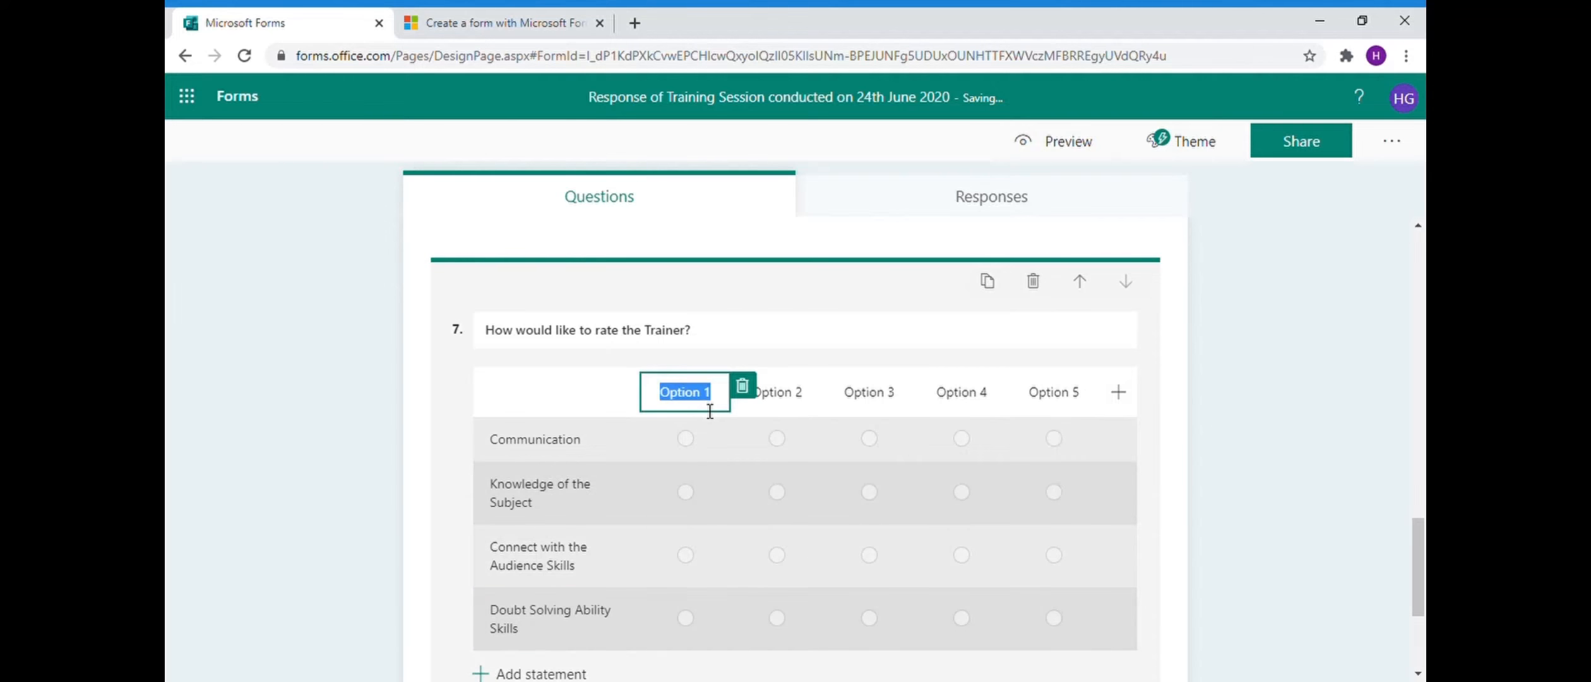
type("Excellent")
left_click(793, 396)
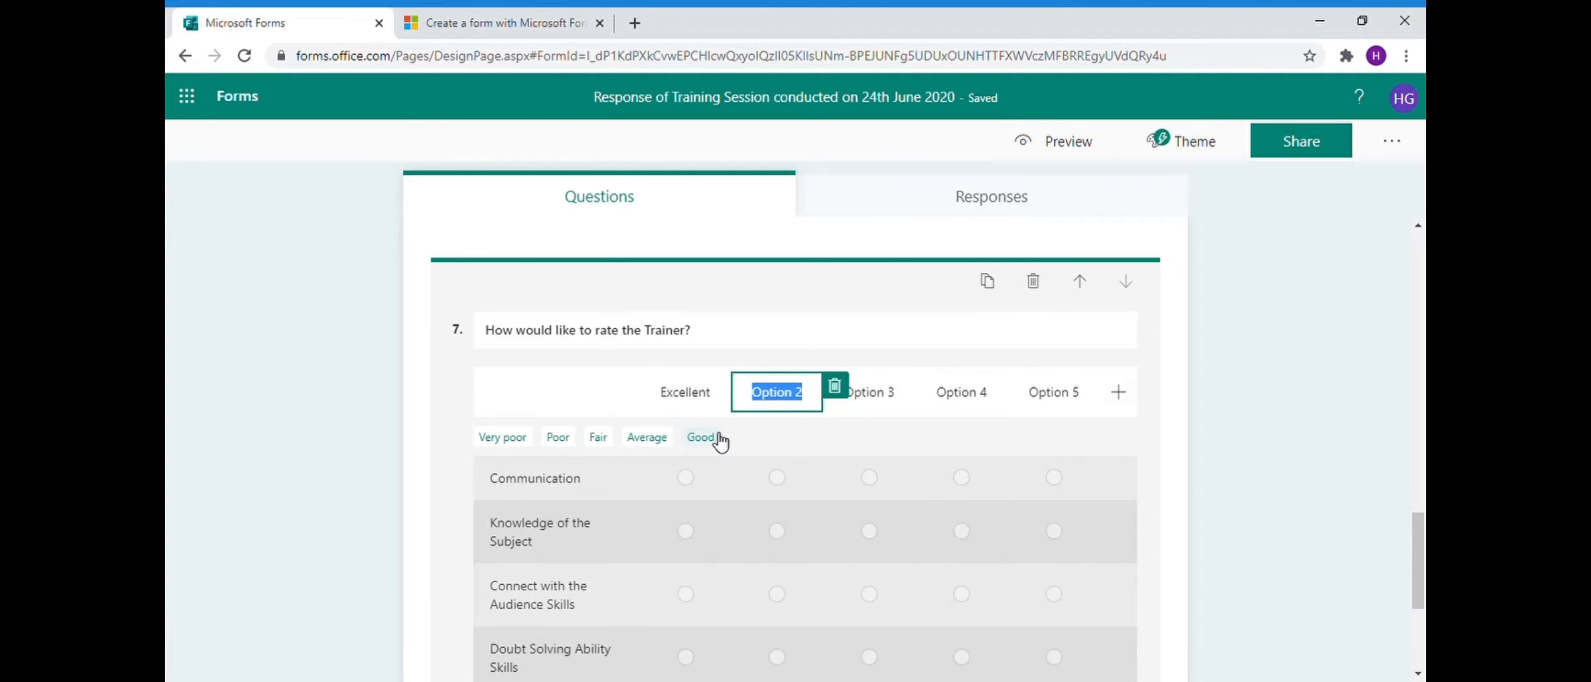
left_click(717, 445)
left_click(893, 399)
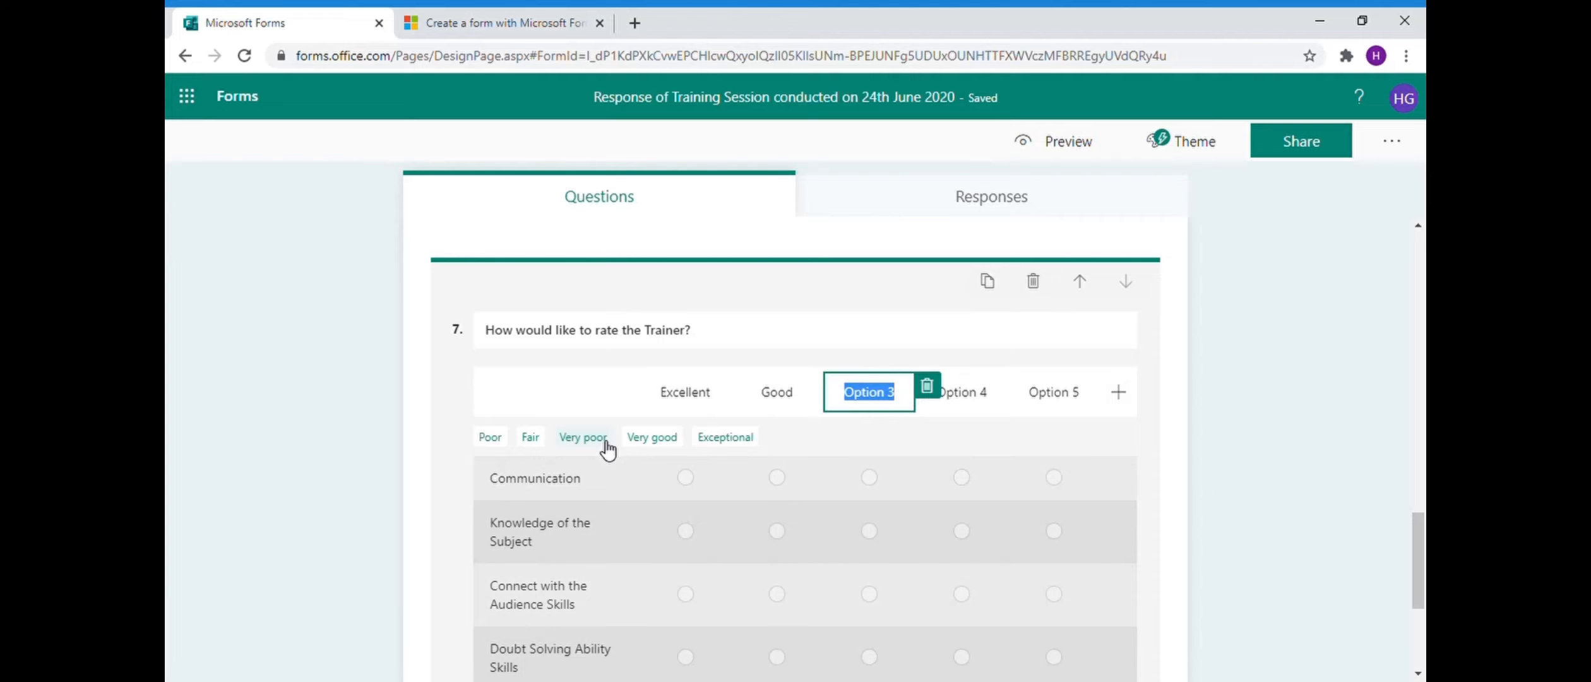
left_click(530, 437)
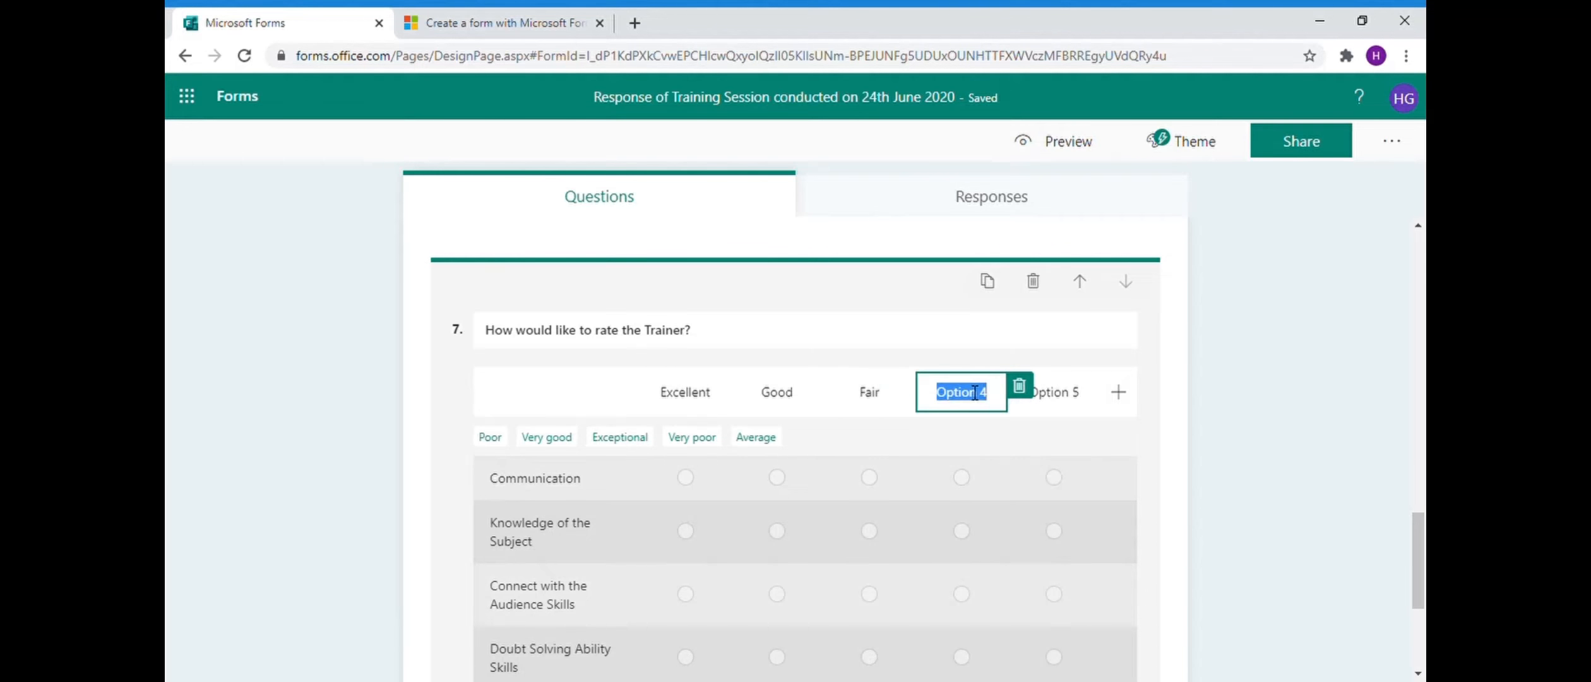
left_click(490, 437)
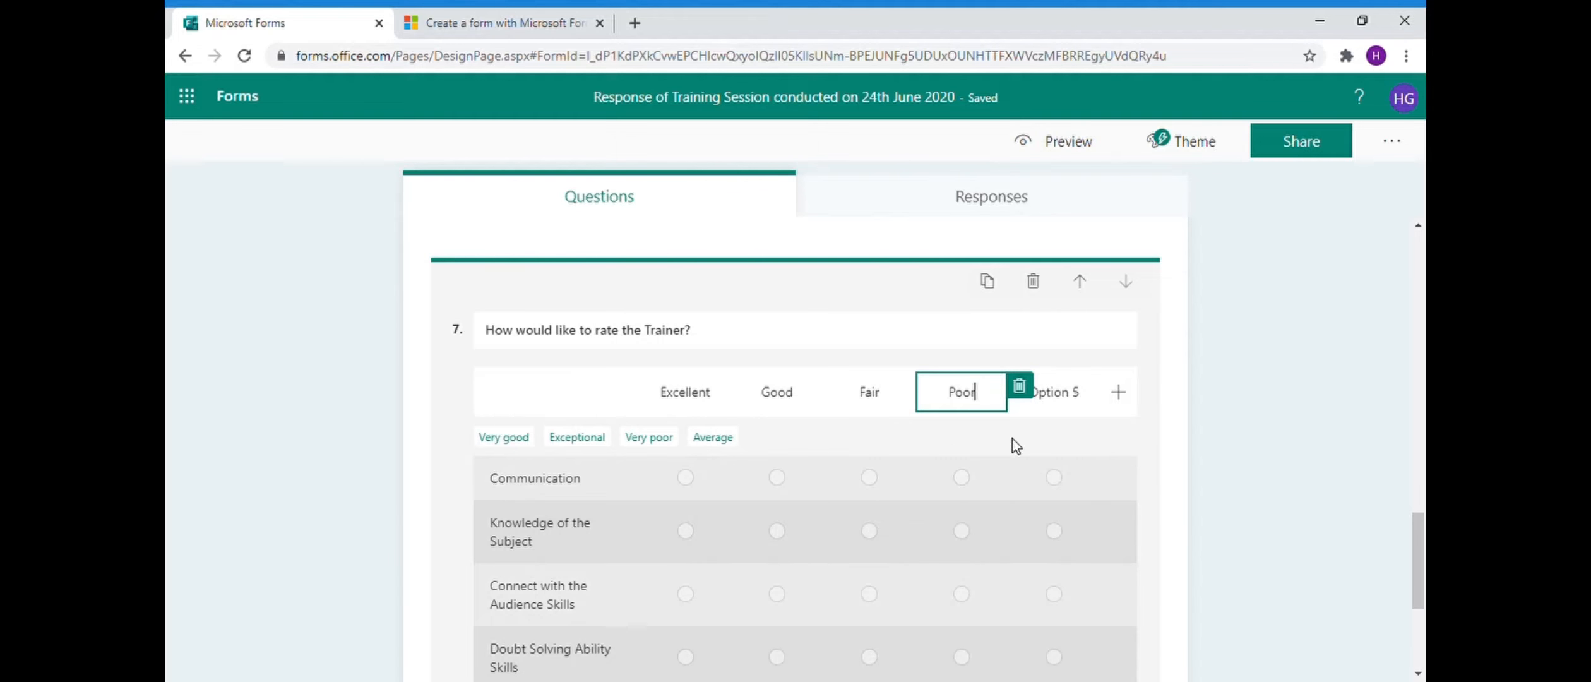
- Delete the unused fifth option from question 7 and finish editing the question
left_click(1083, 397)
left_click(1112, 387)
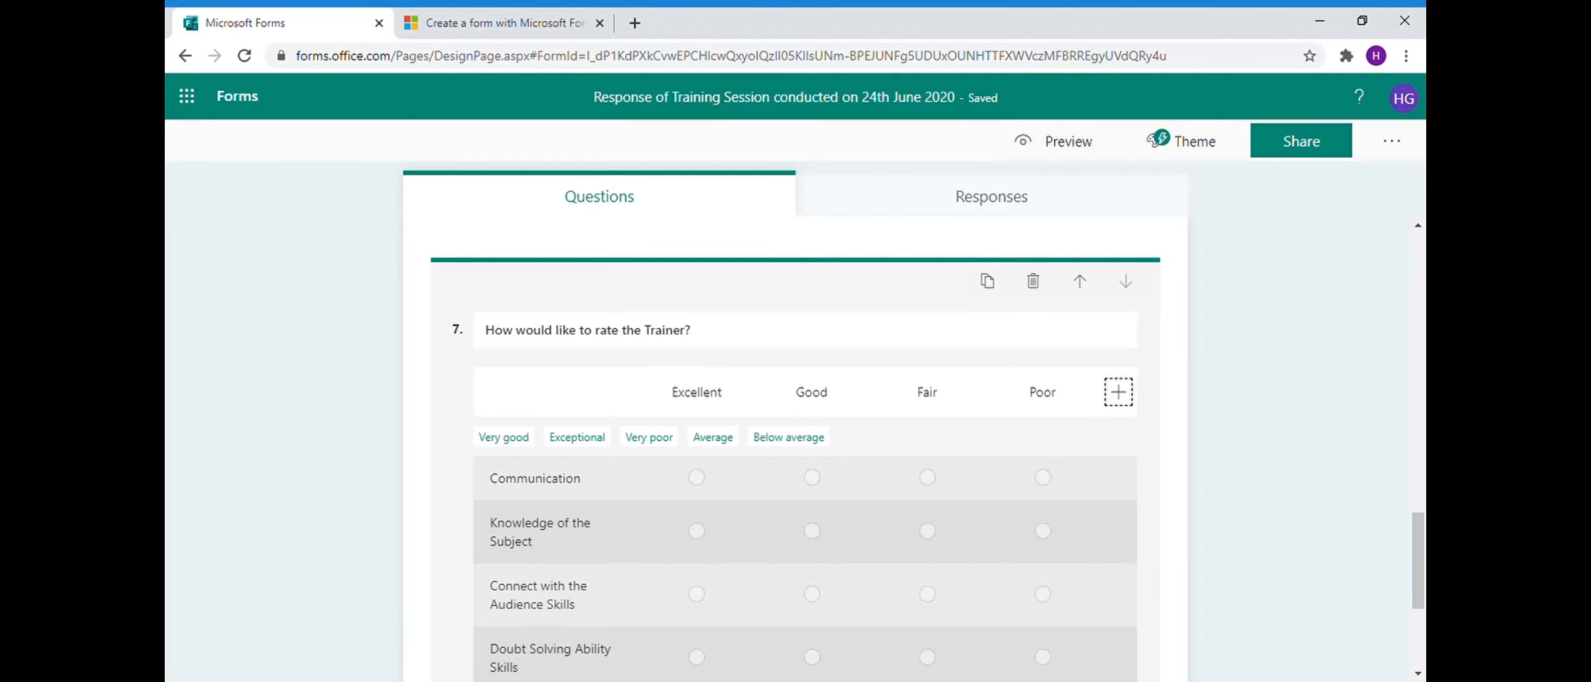
left_click(1226, 490)
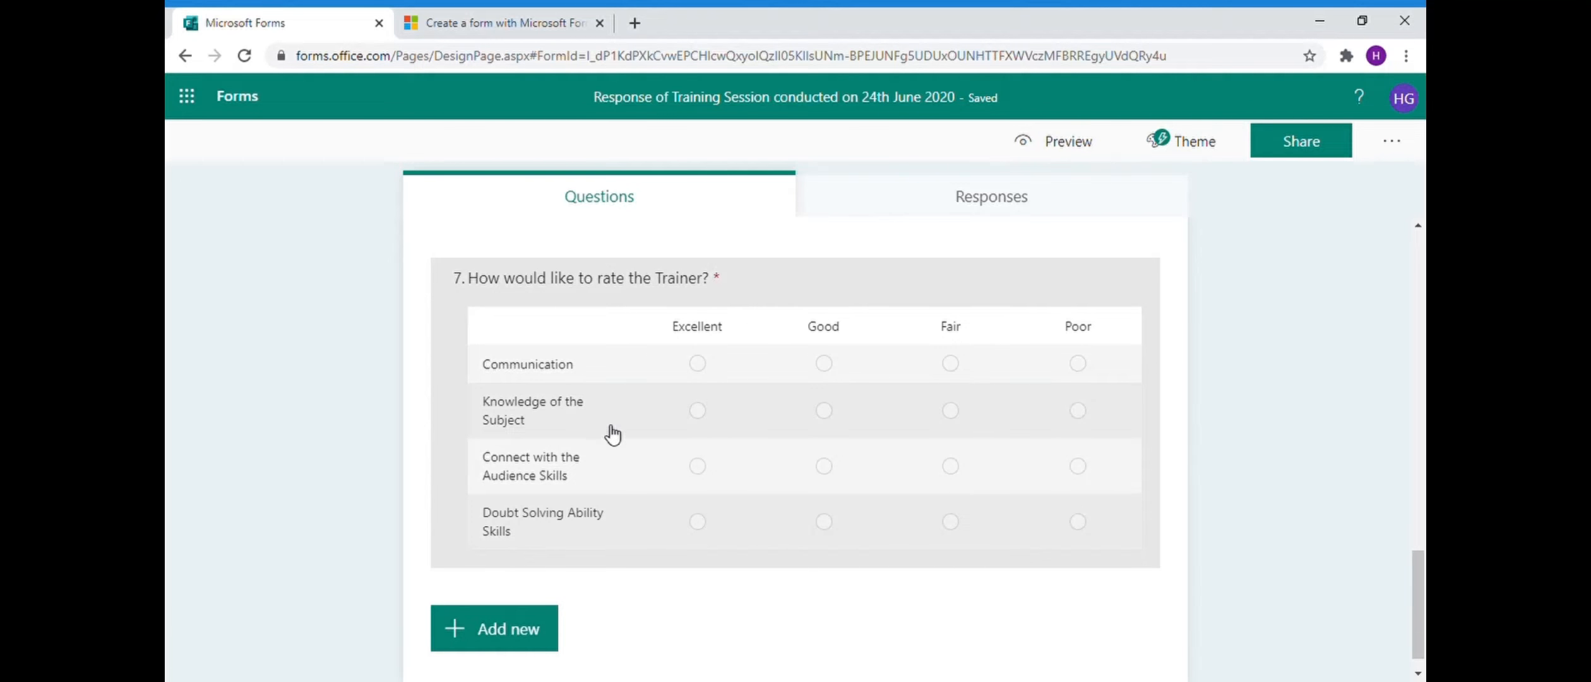
- Preview the form and examine its questions down to the Likert question 7
scroll(609, 433, "up", 10)
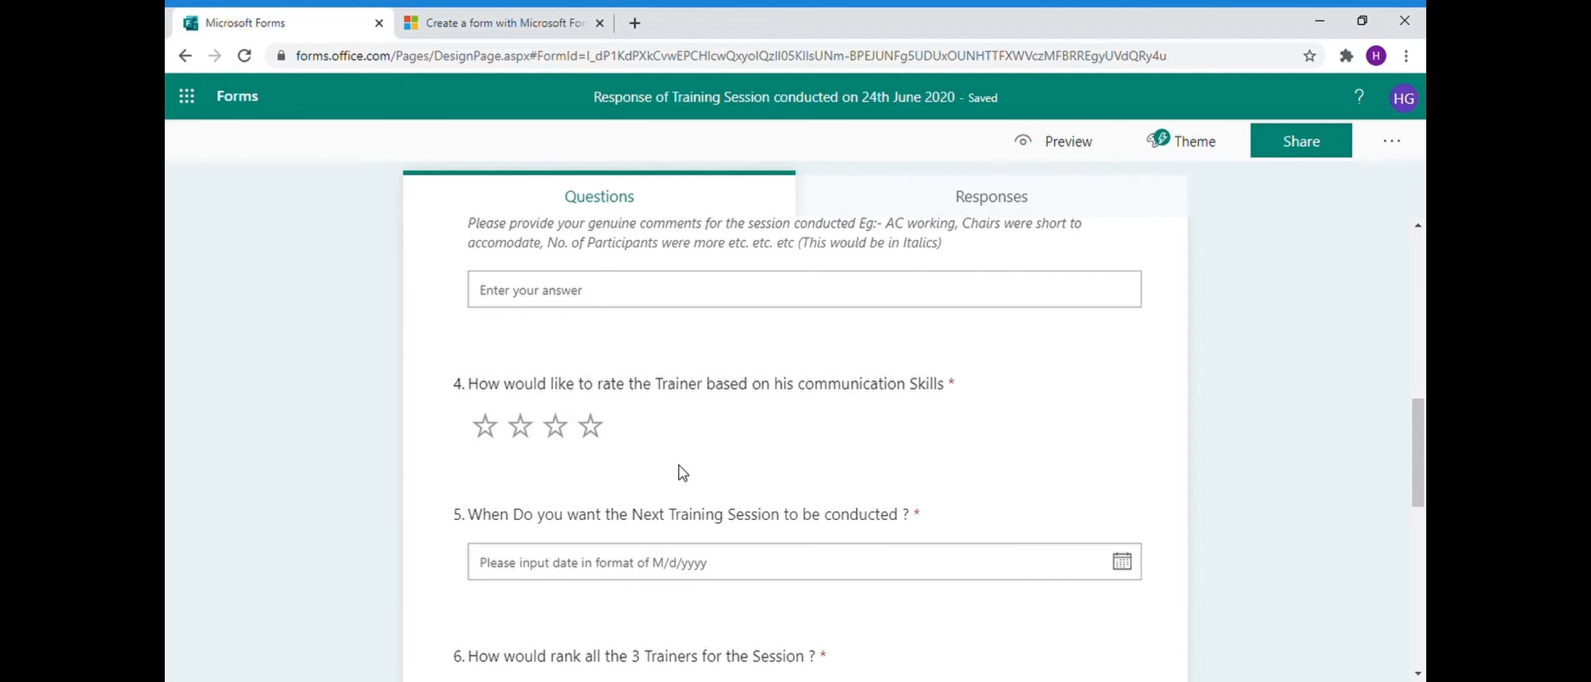
scroll(611, 507, "down", 6)
scroll(587, 521, "down", 2)
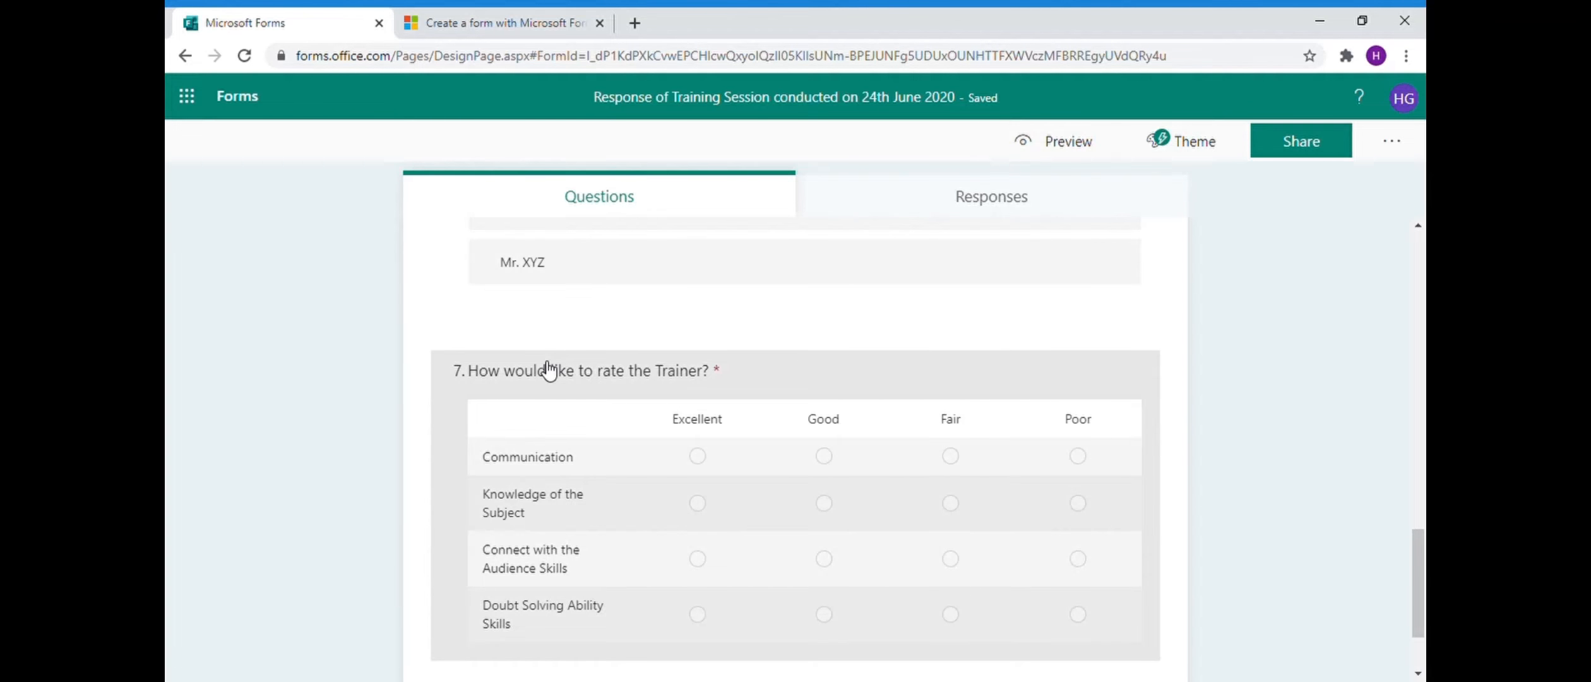
left_click(1083, 148)
scroll(754, 549, "down", 10)
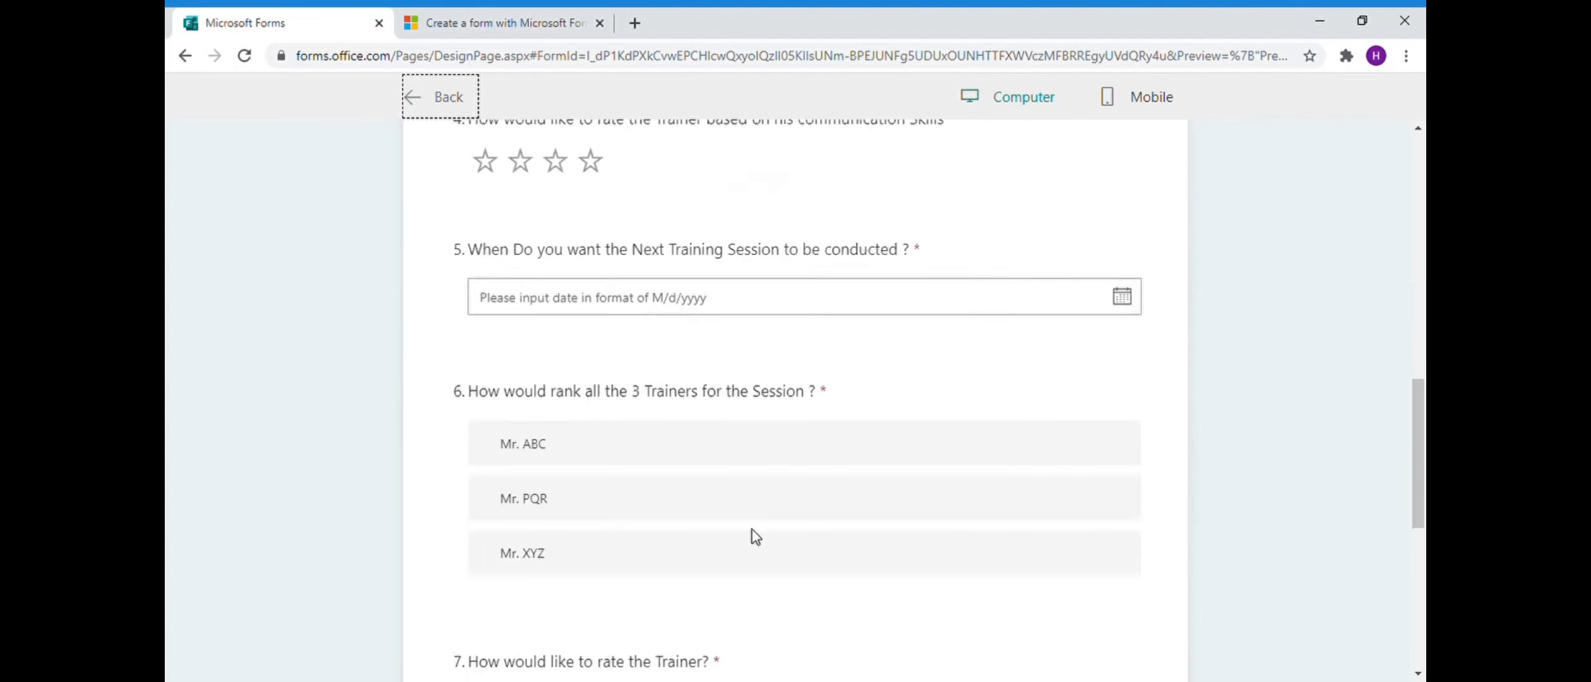
scroll(755, 537, "down", 8)
scroll(749, 536, "up", 2)
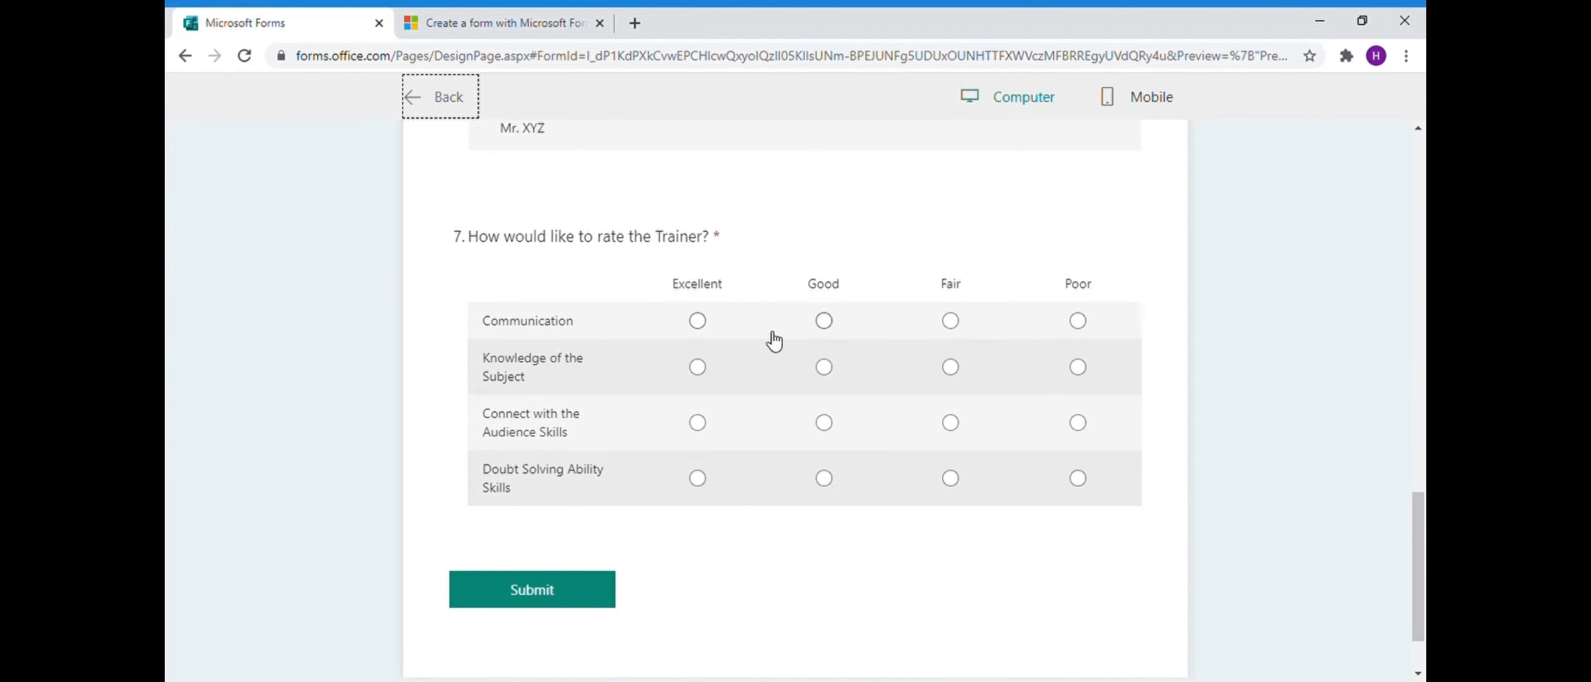
- Test question 7 with Excellent for Communication, Poor for Knowledge and Connect, and Good for Doubt Solving, and return to editing
left_click(698, 324)
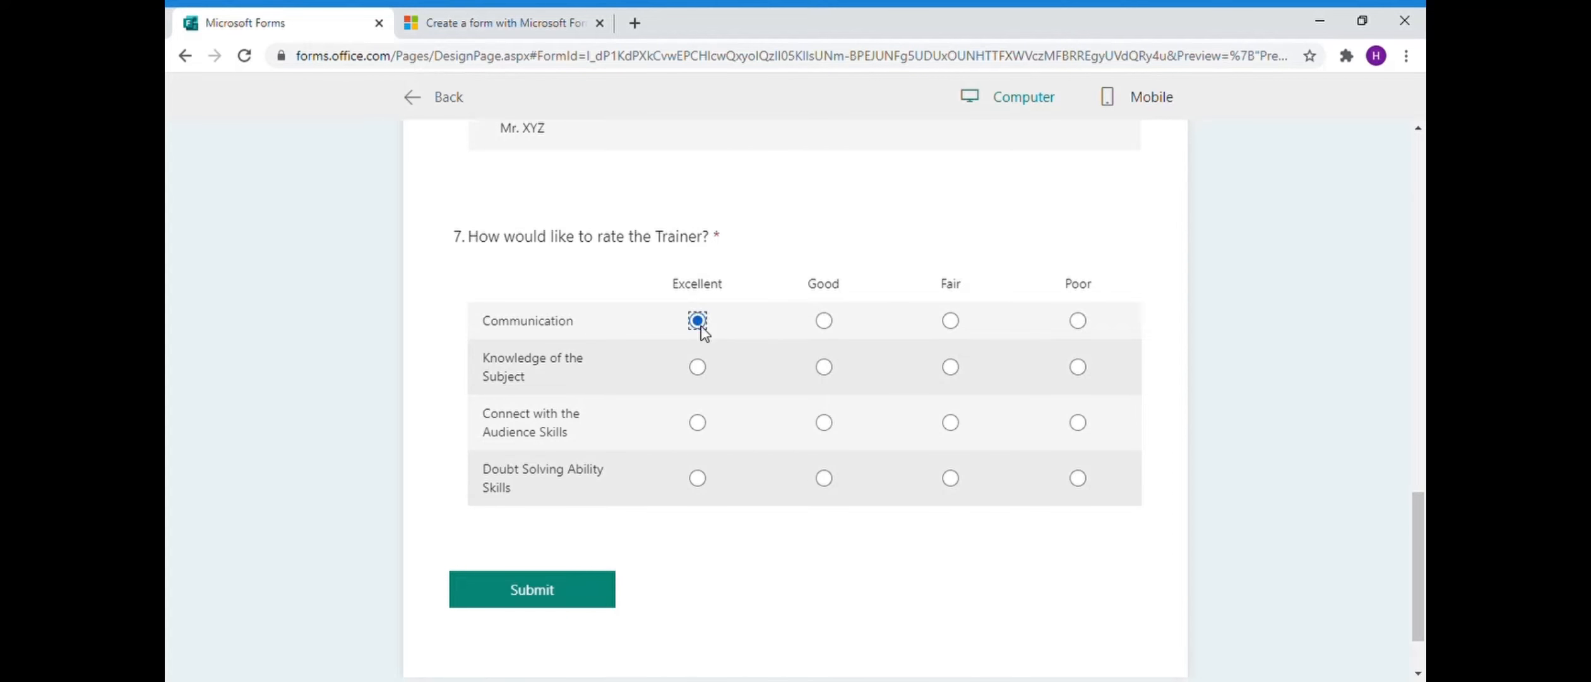
left_click(824, 366)
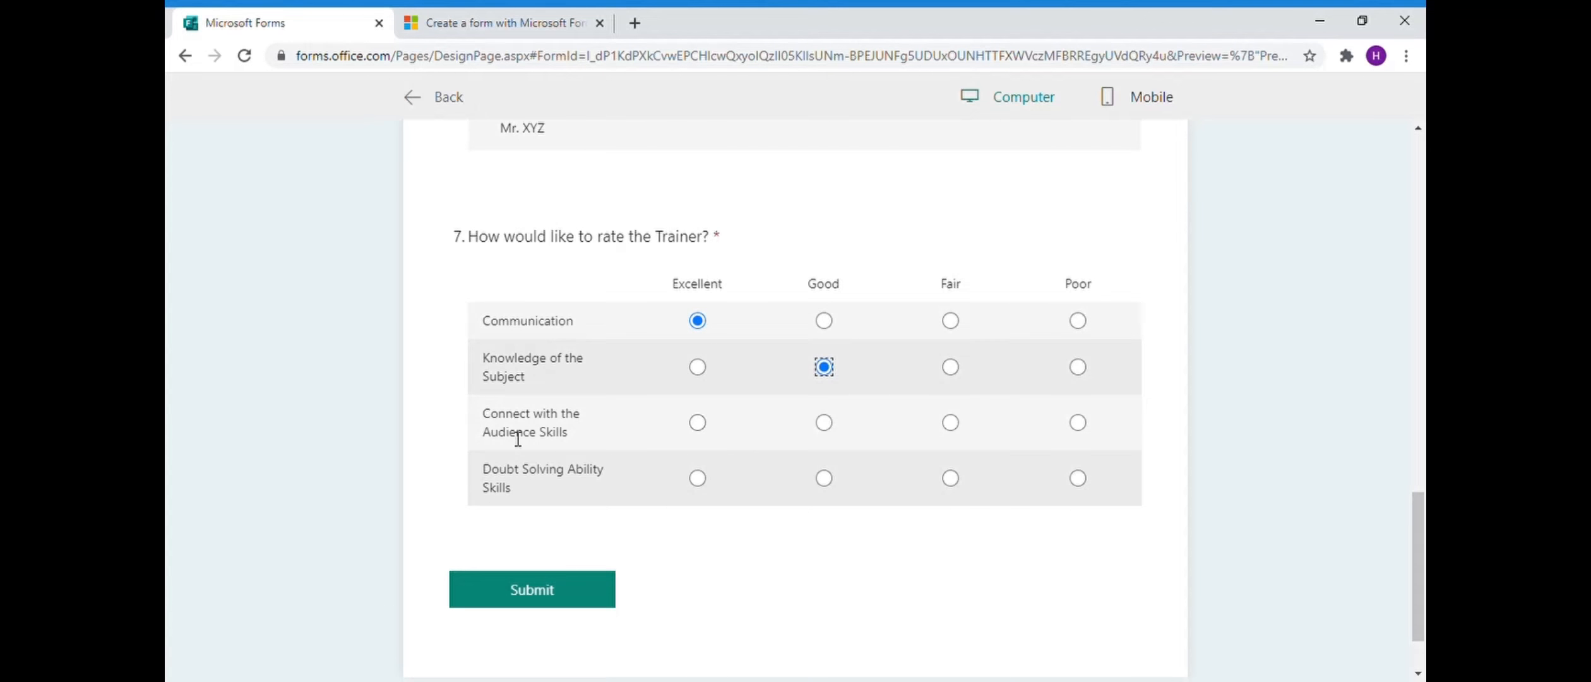
left_click(1077, 426)
left_click(824, 478)
left_click(824, 321)
left_click(697, 320)
left_click(697, 367)
left_click(1078, 368)
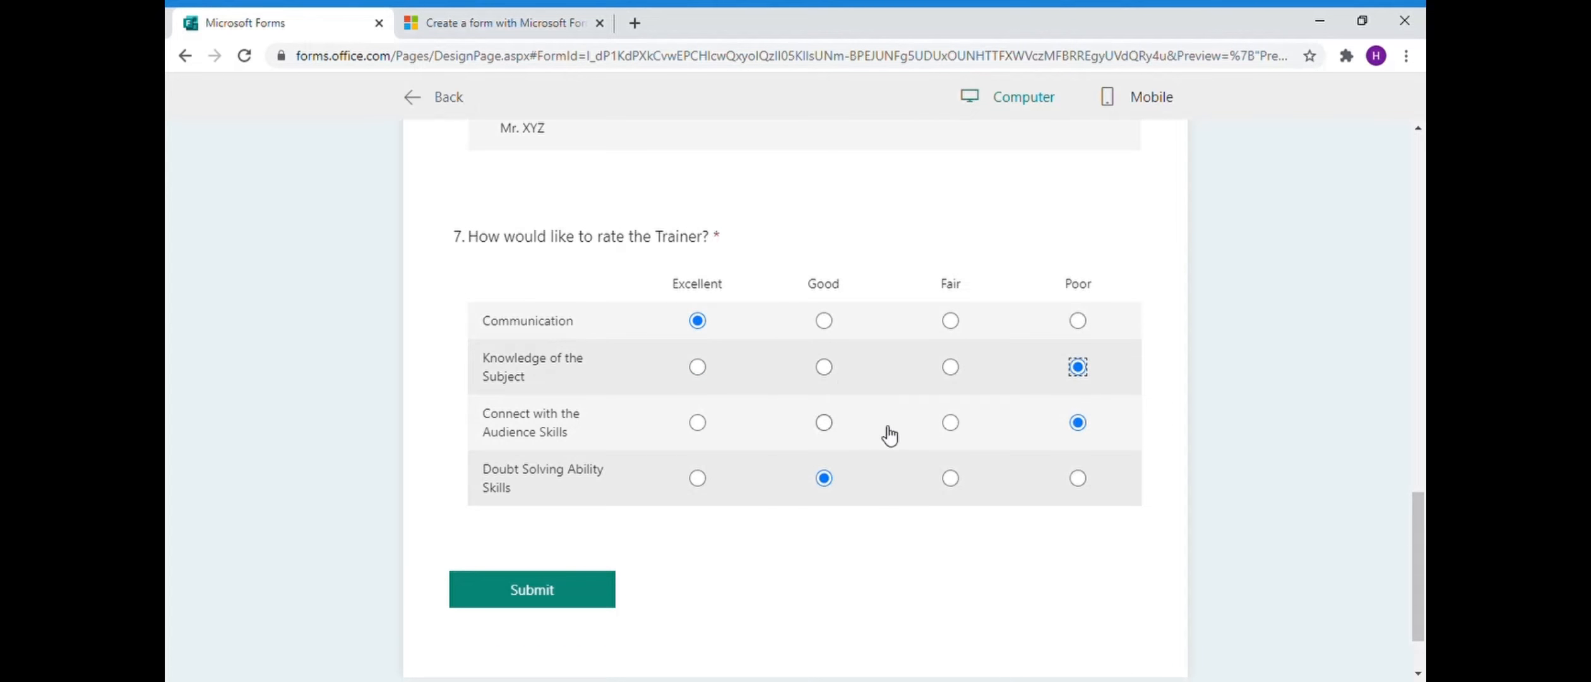
scroll(903, 438, "up", 4)
scroll(903, 438, "up", 10)
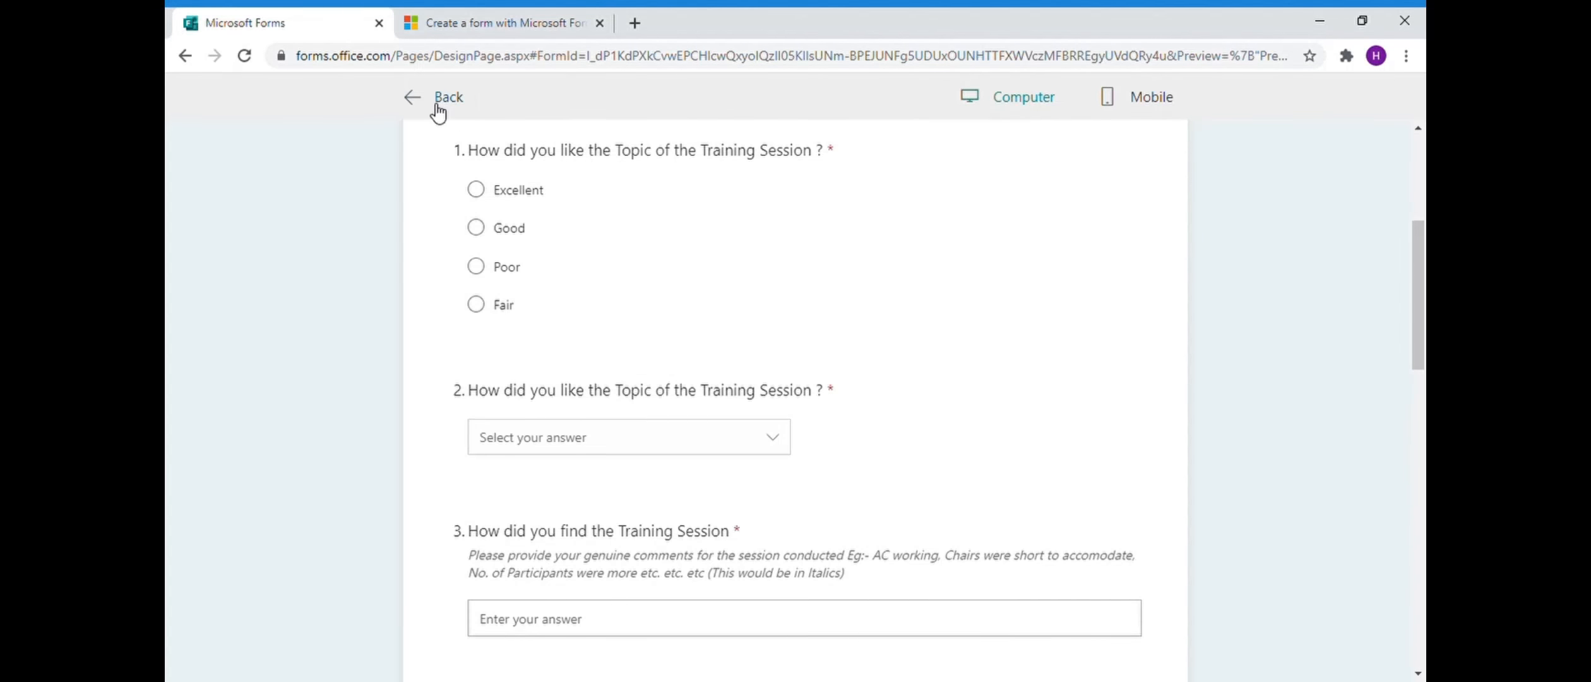
left_click(439, 98)
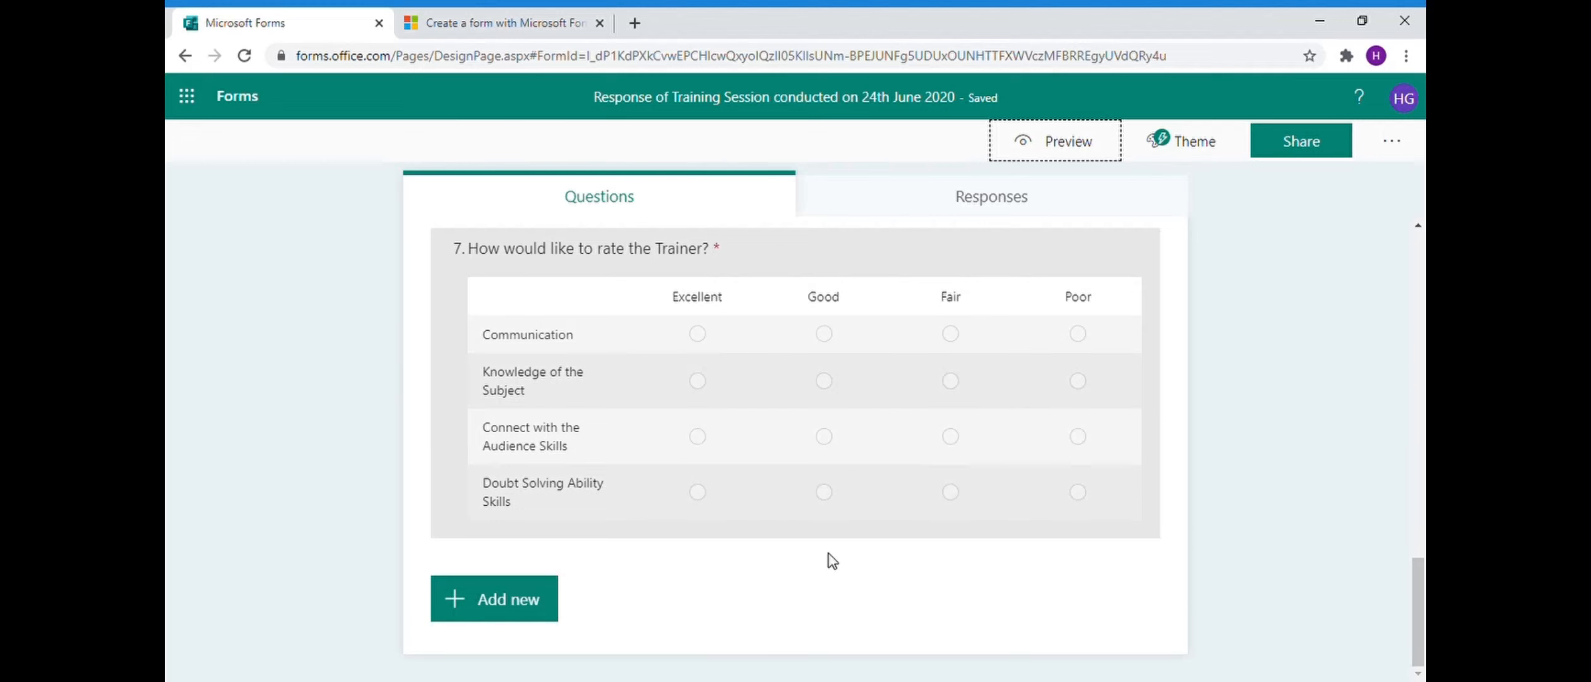
- Add a file upload question after question 7 and accept the creation of its OneDrive folder
left_click(536, 607)
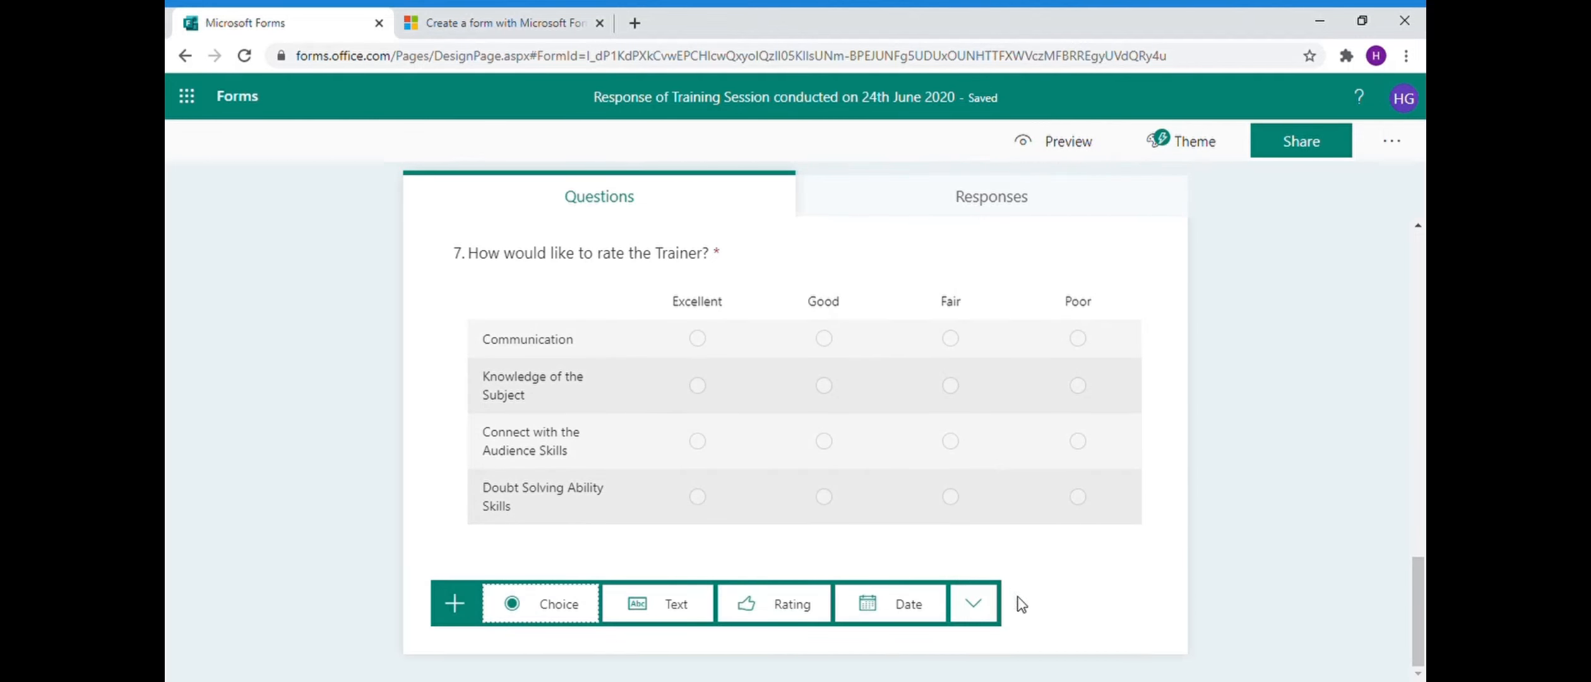
left_click(983, 610)
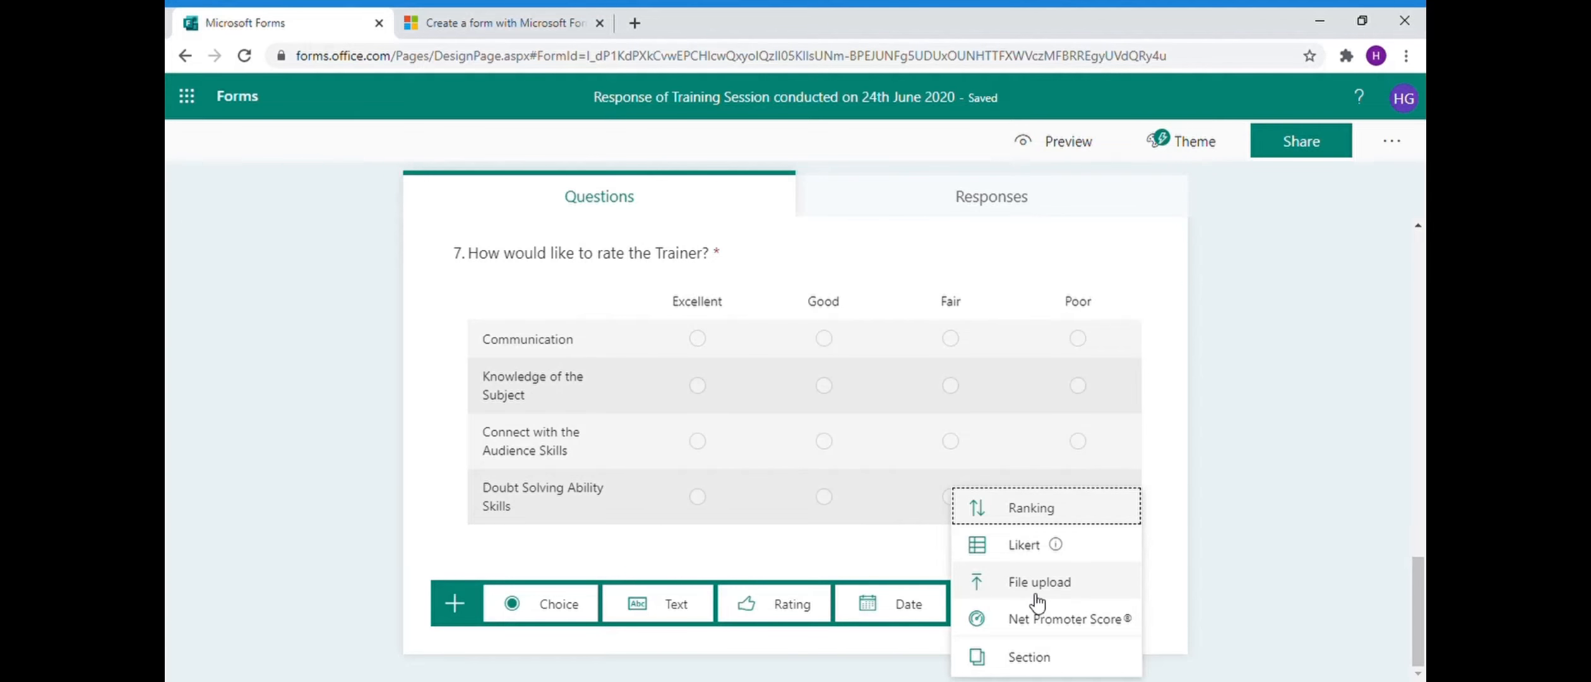
left_click(1039, 582)
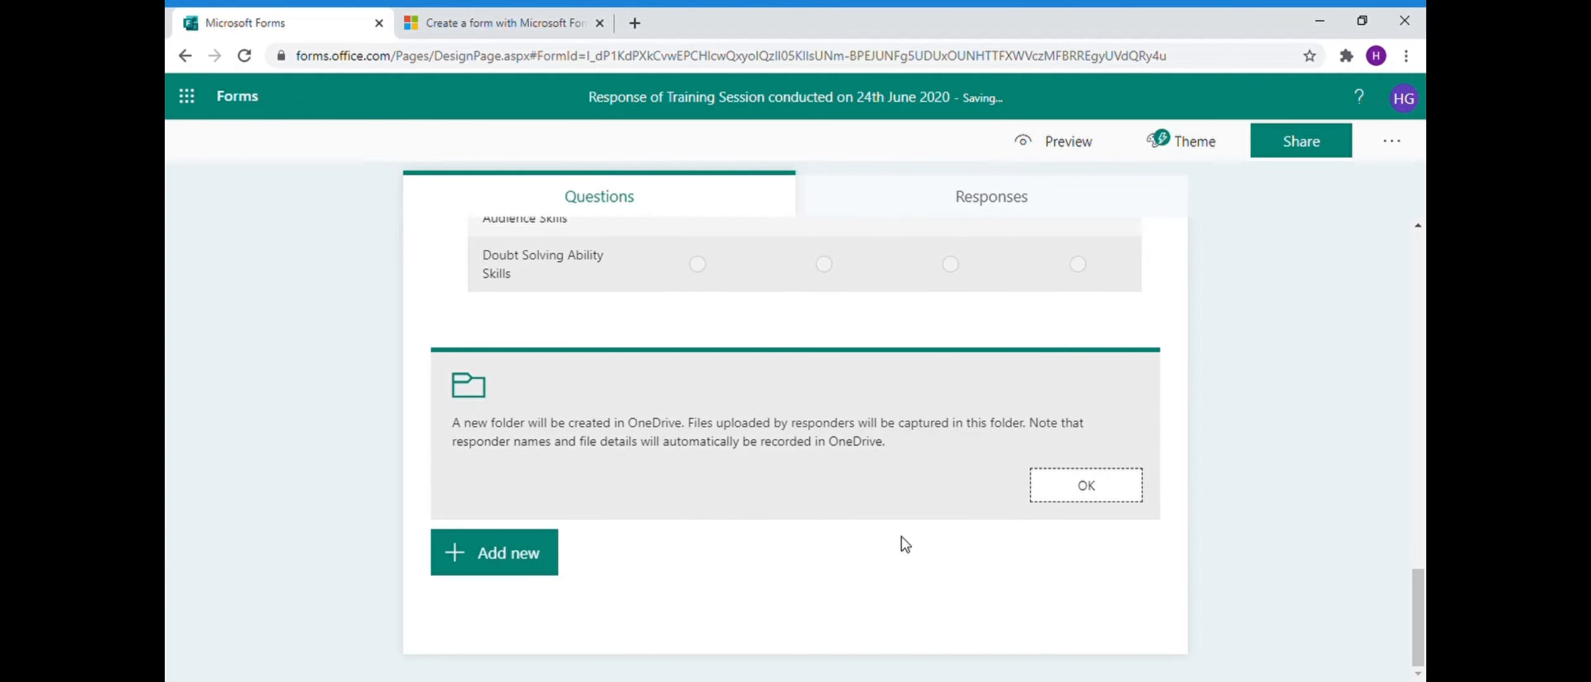
left_click(1076, 487)
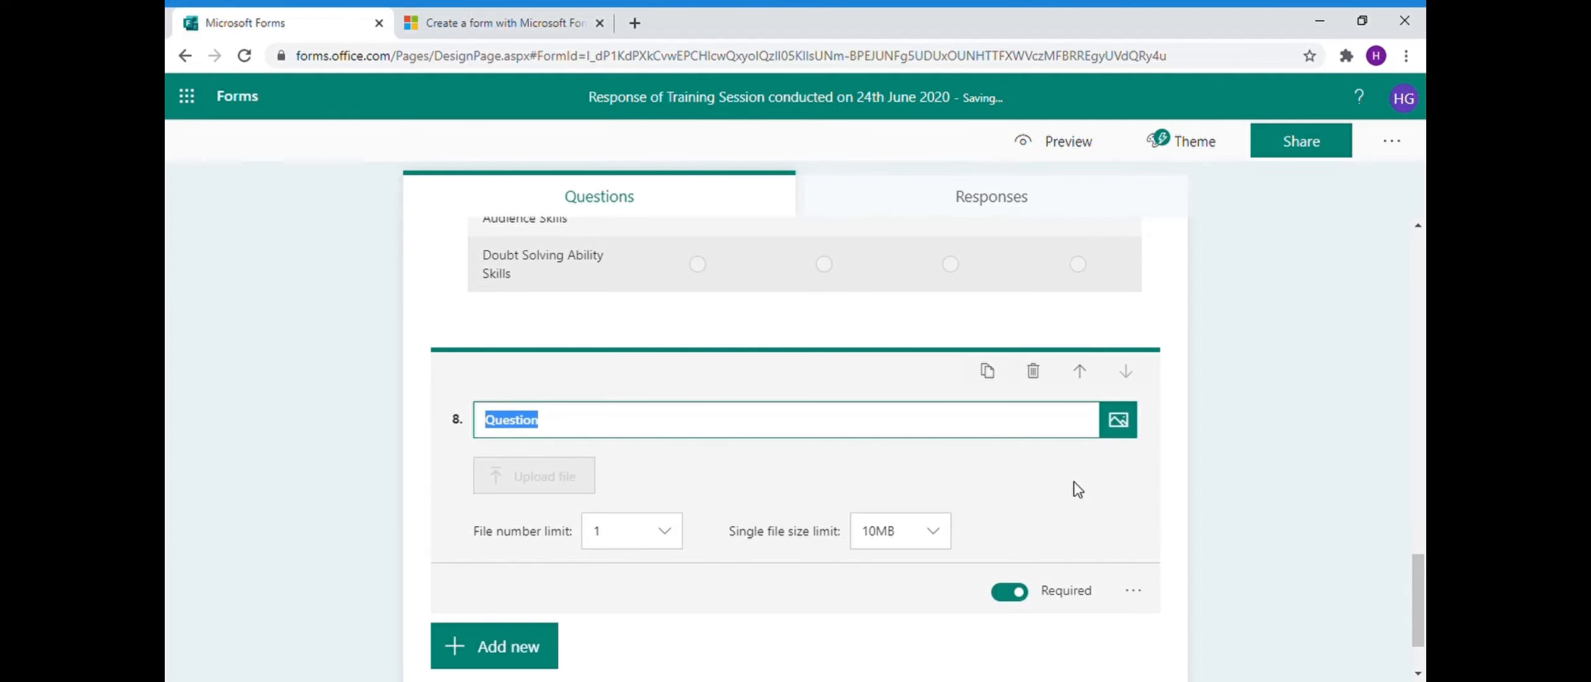
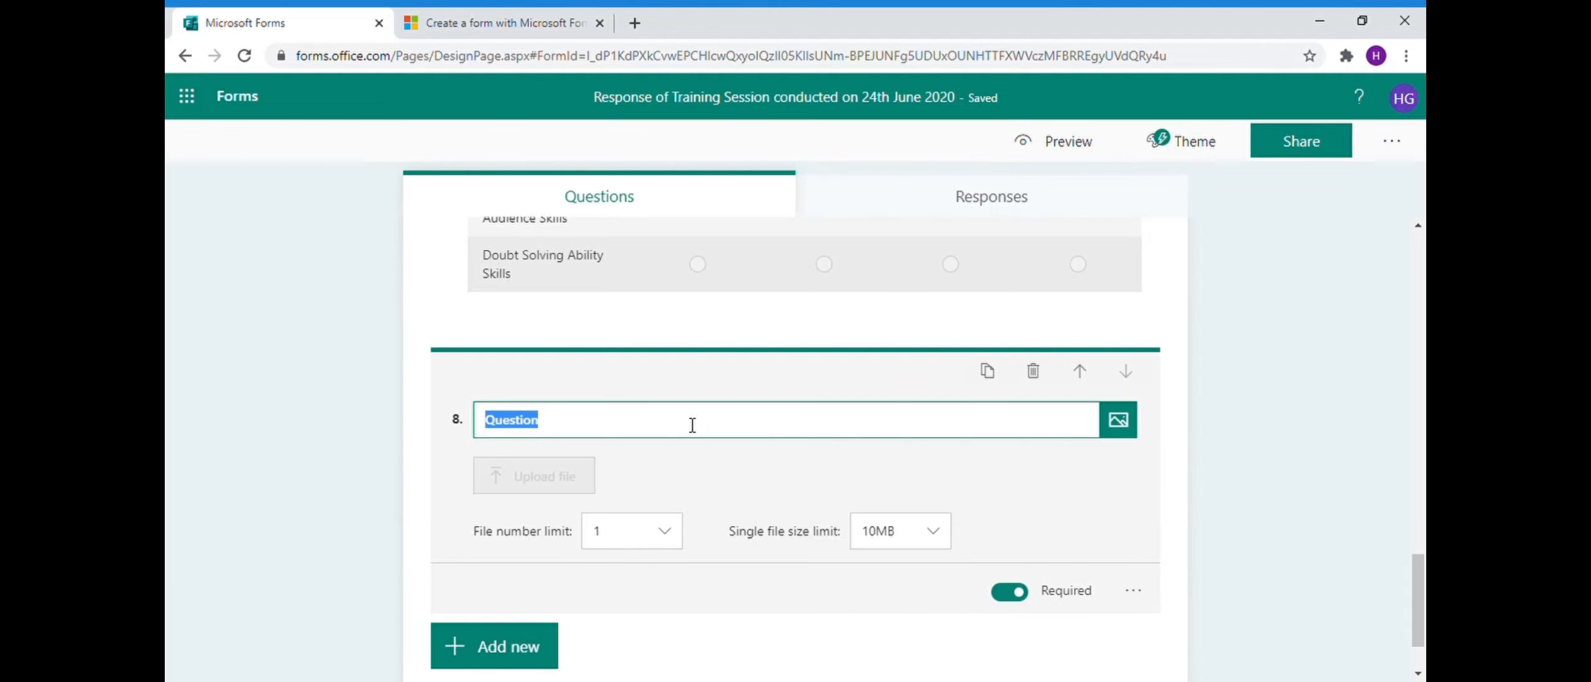
- Title question 8 "Can you upload any references of previous Training sessions which you have attended?"
key("BackSpace")
type("Can you ")
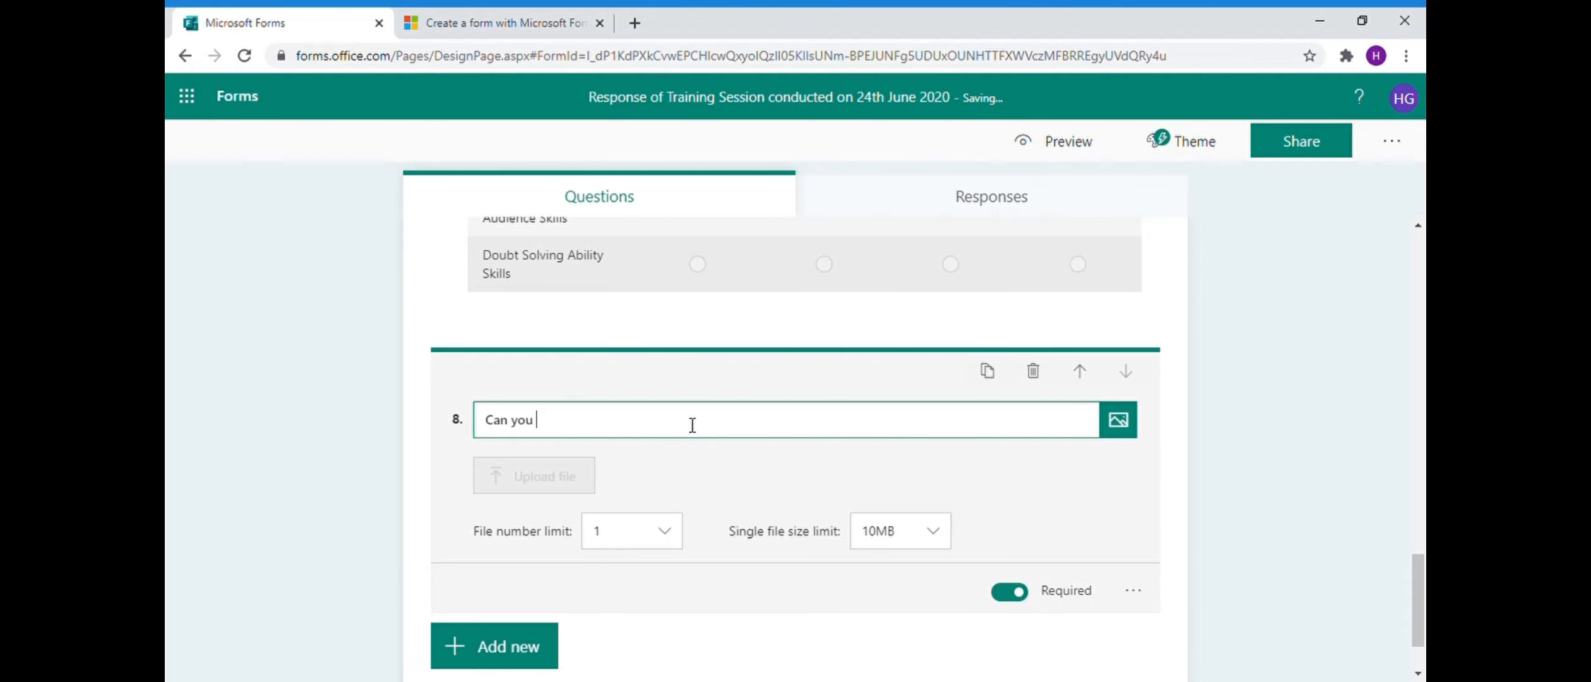
type("upload any")
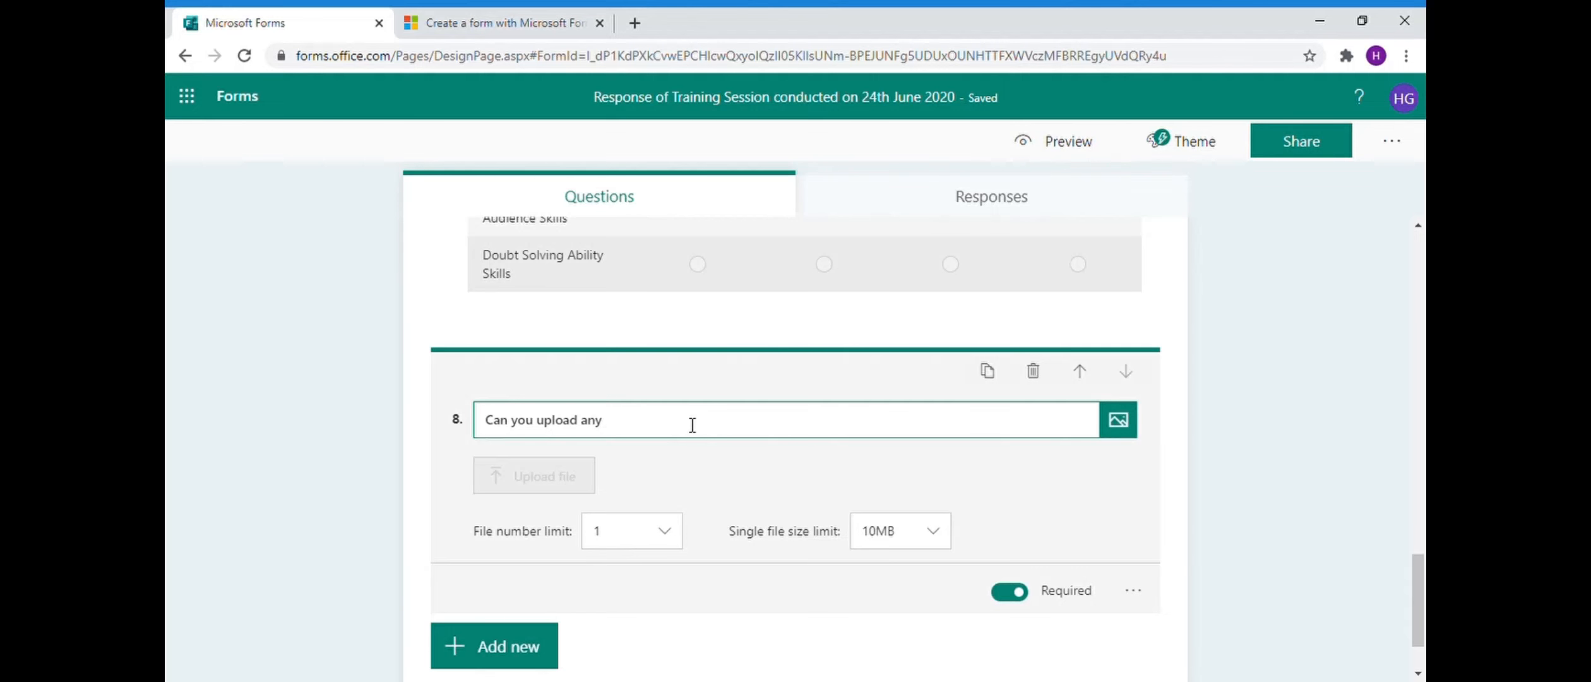
type("refren")
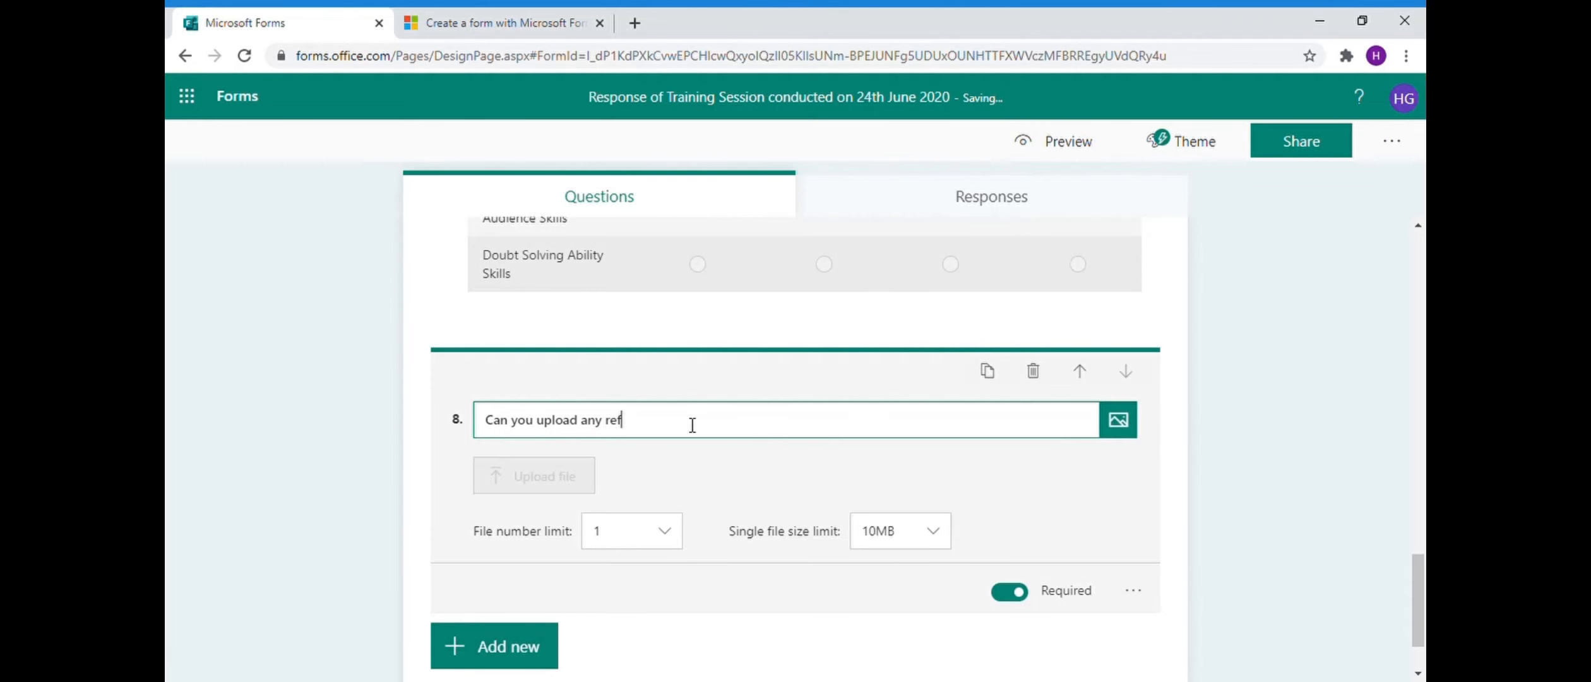
key("BackSpace")
key("BackSpace")
key("BackSpace")
type("erences of previous Training sessions ")
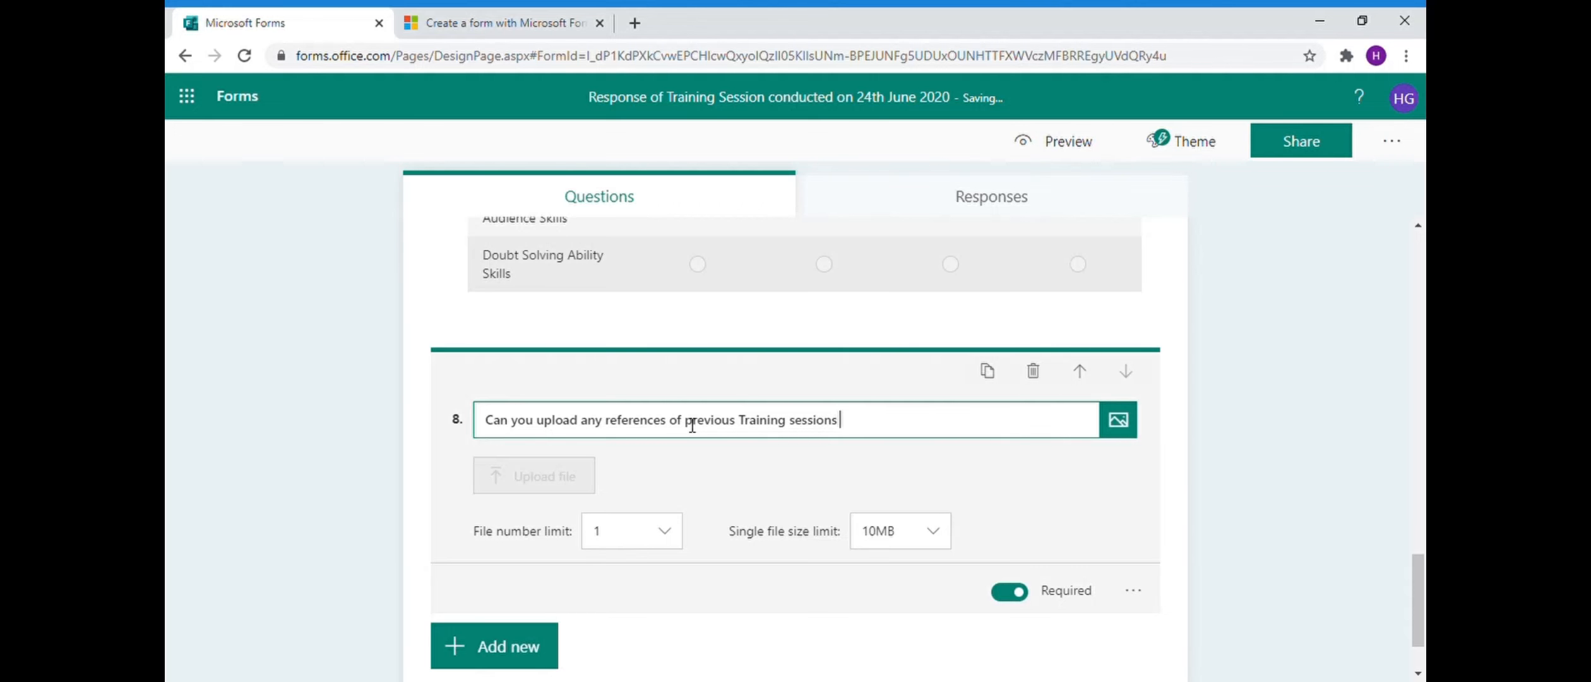
type("which you have attended?")
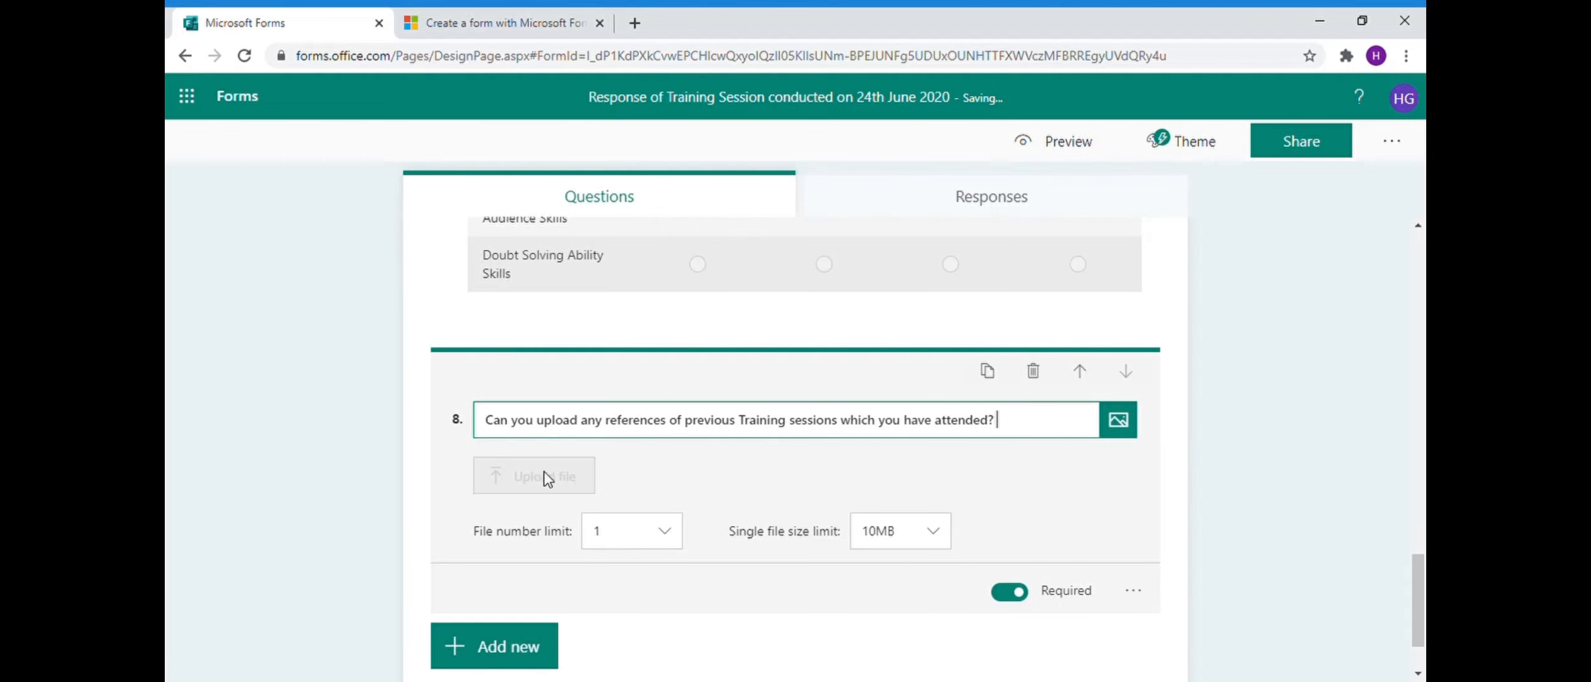
- Review question 8's available file number limits, single file size limits and Required setting
left_click(675, 537)
scroll(688, 589, "down", 2)
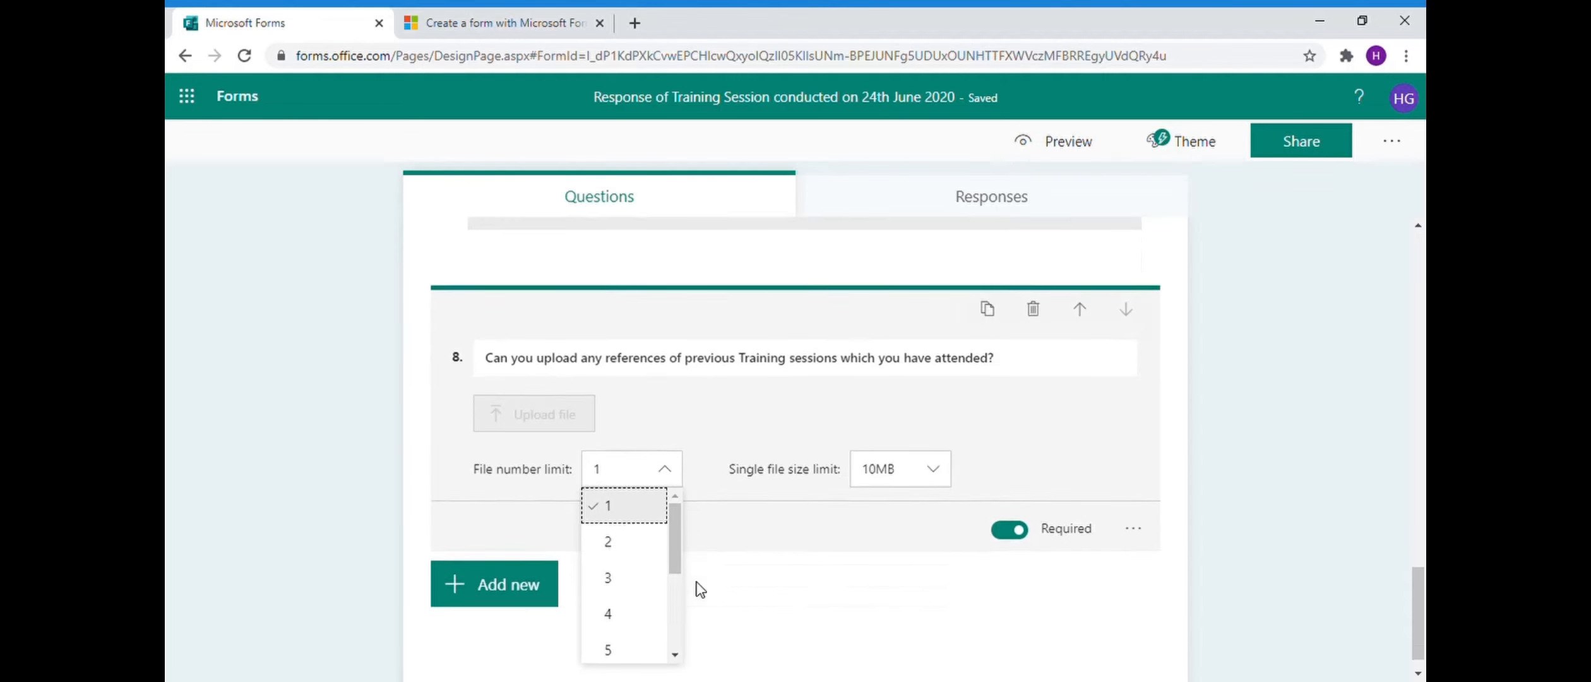
left_click_drag(675, 534, 668, 611)
left_click(724, 437)
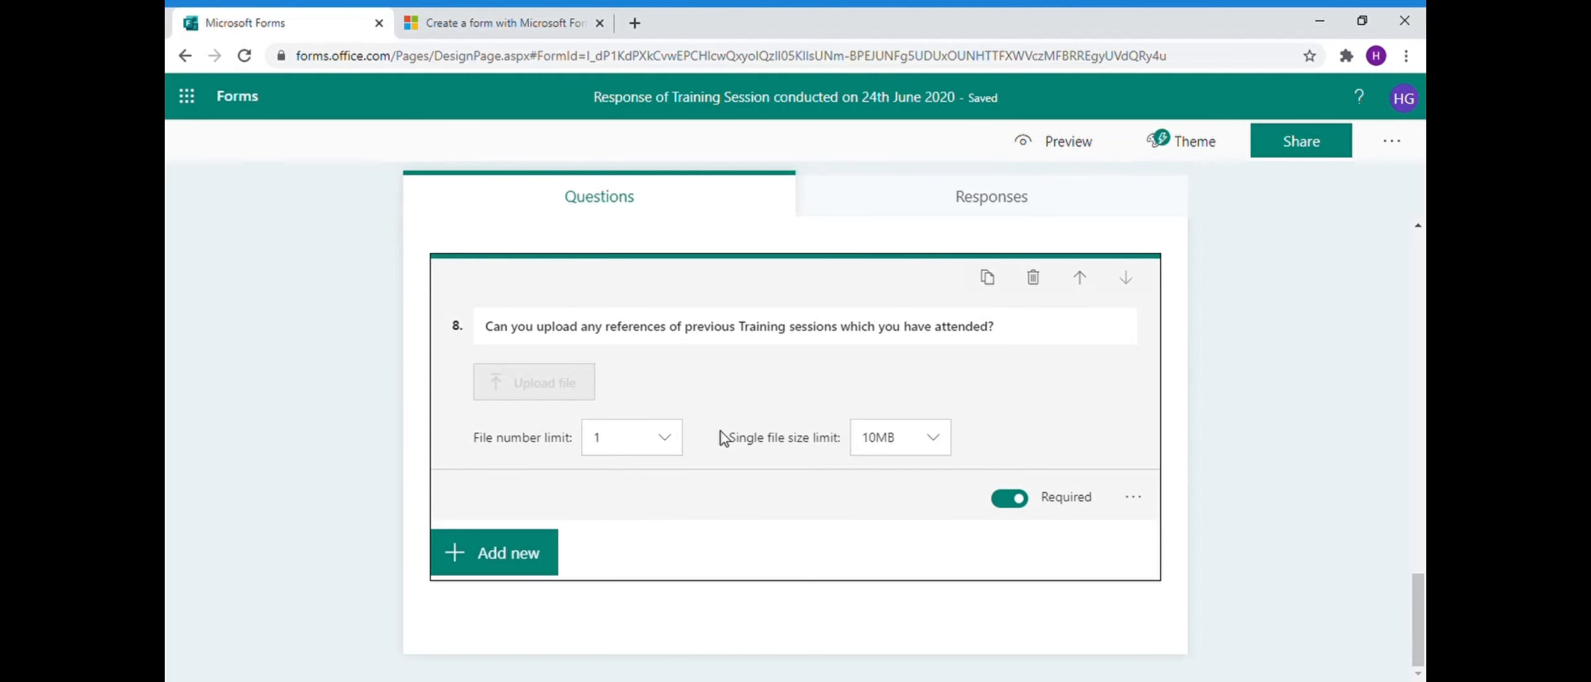
left_click(945, 445)
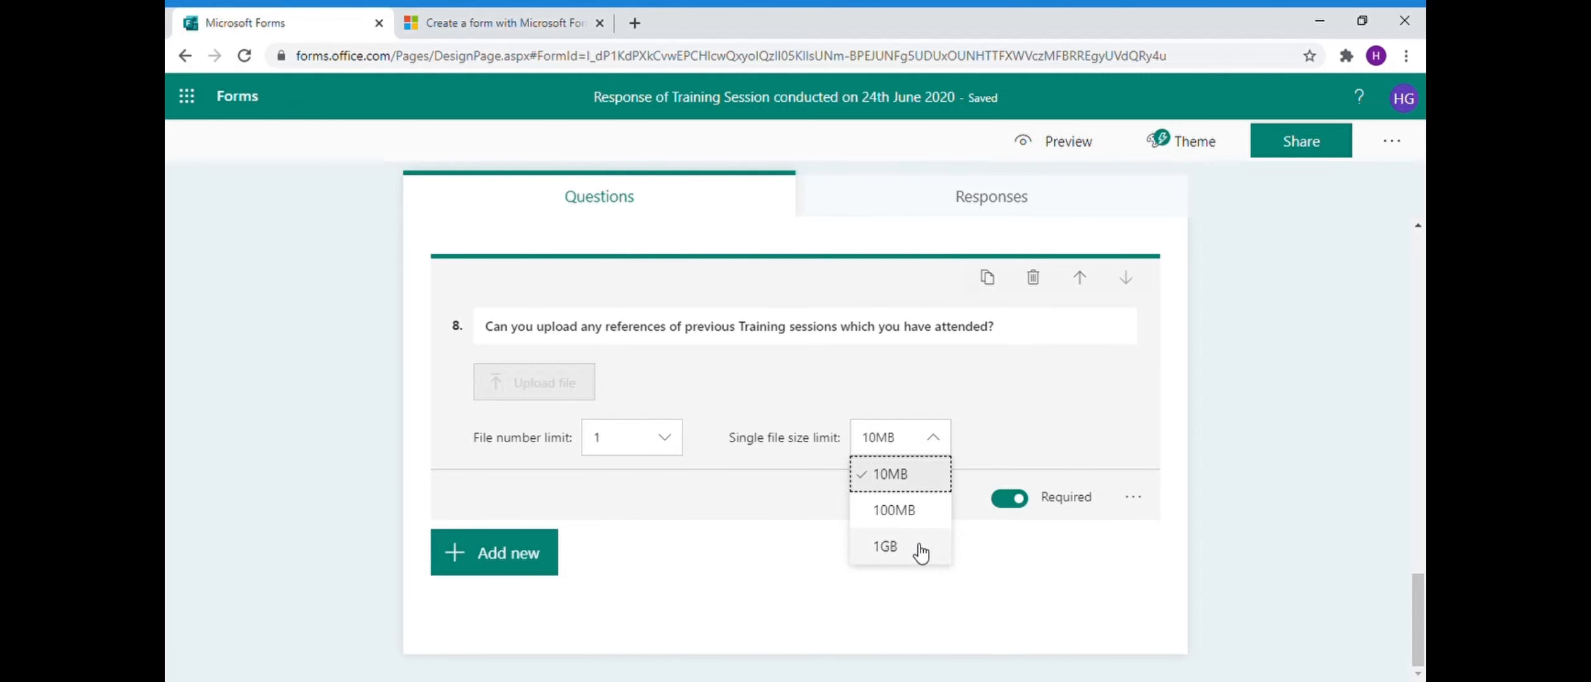
left_click(772, 398)
left_click(939, 445)
left_click(766, 406)
left_click(1010, 500)
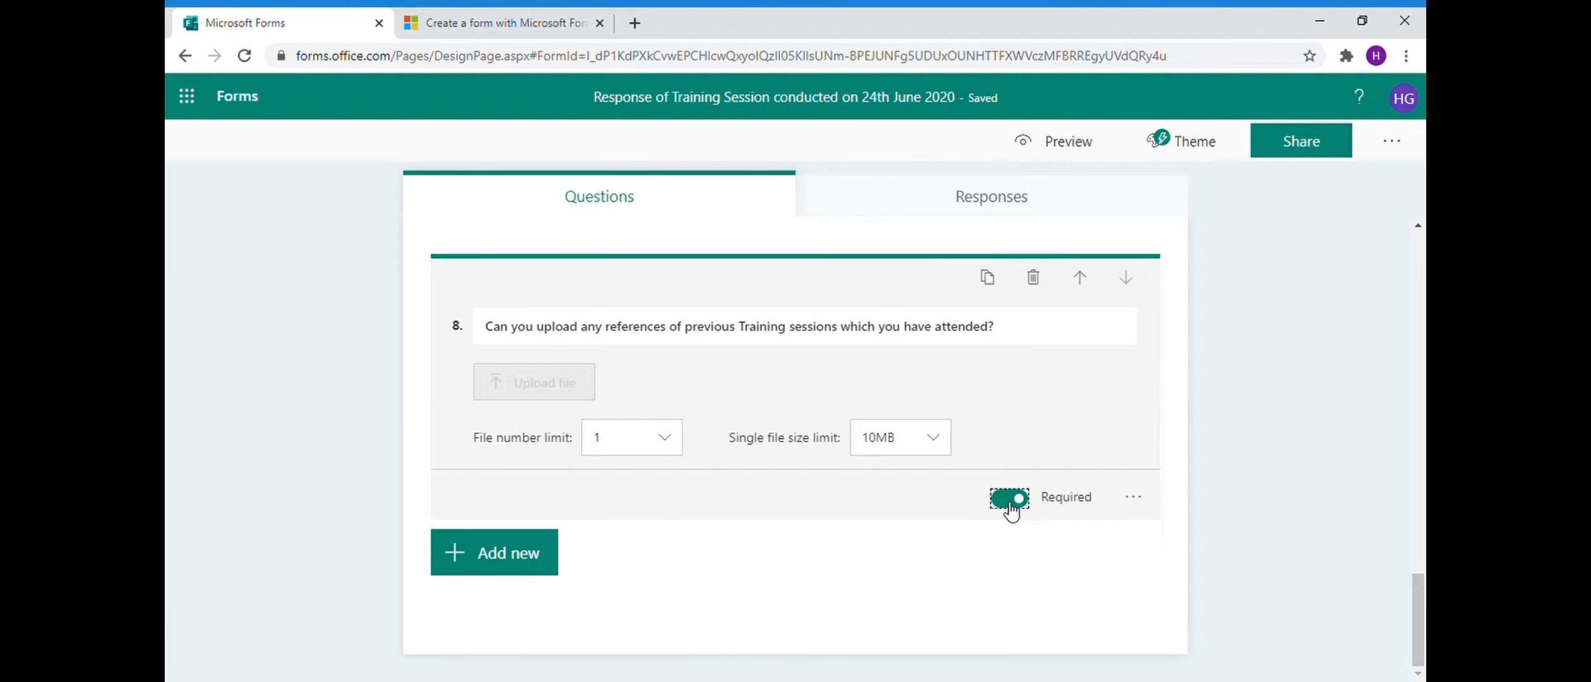
left_click(1010, 500)
- Restrict question 8's uploads to the Word, Excel, PPT and Image file types
left_click(1135, 502)
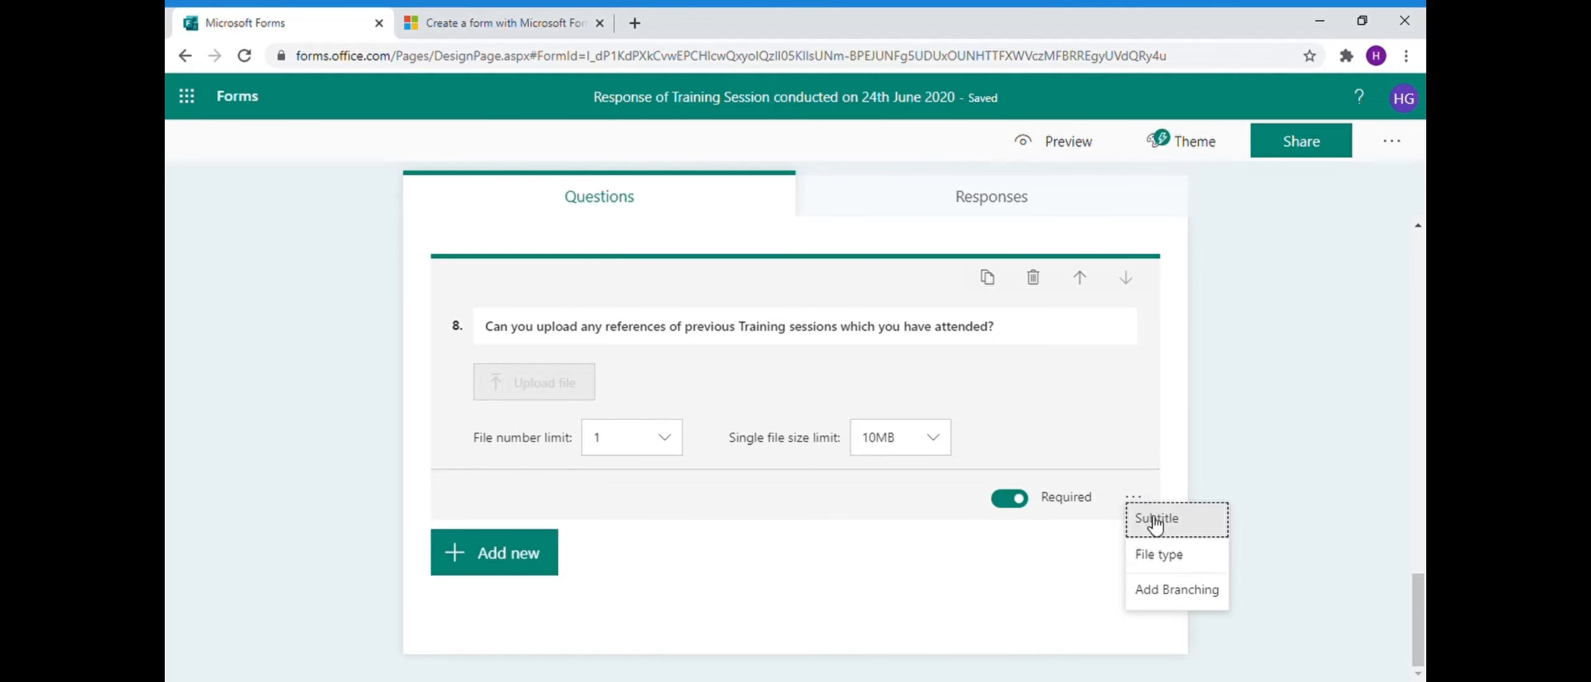
left_click(1160, 555)
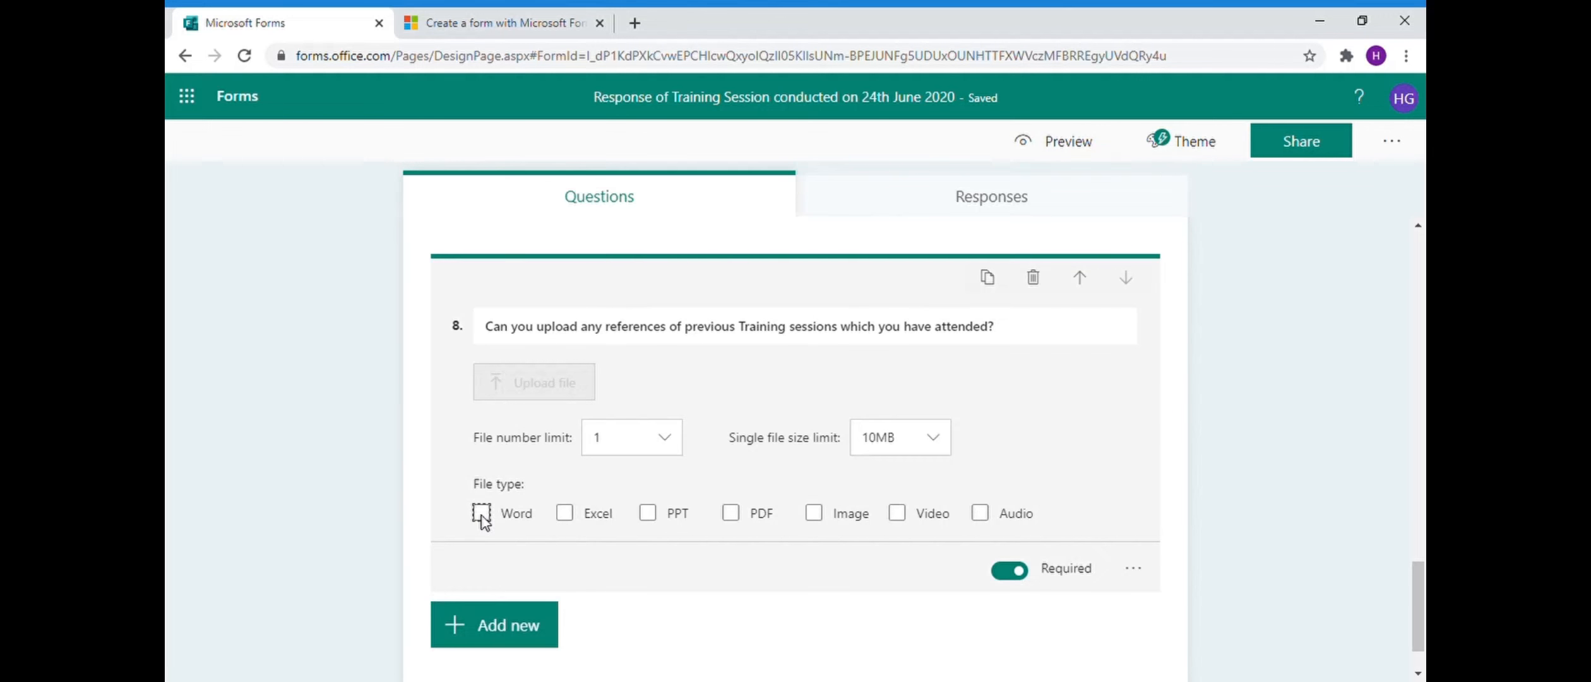
left_click(482, 513)
left_click(564, 512)
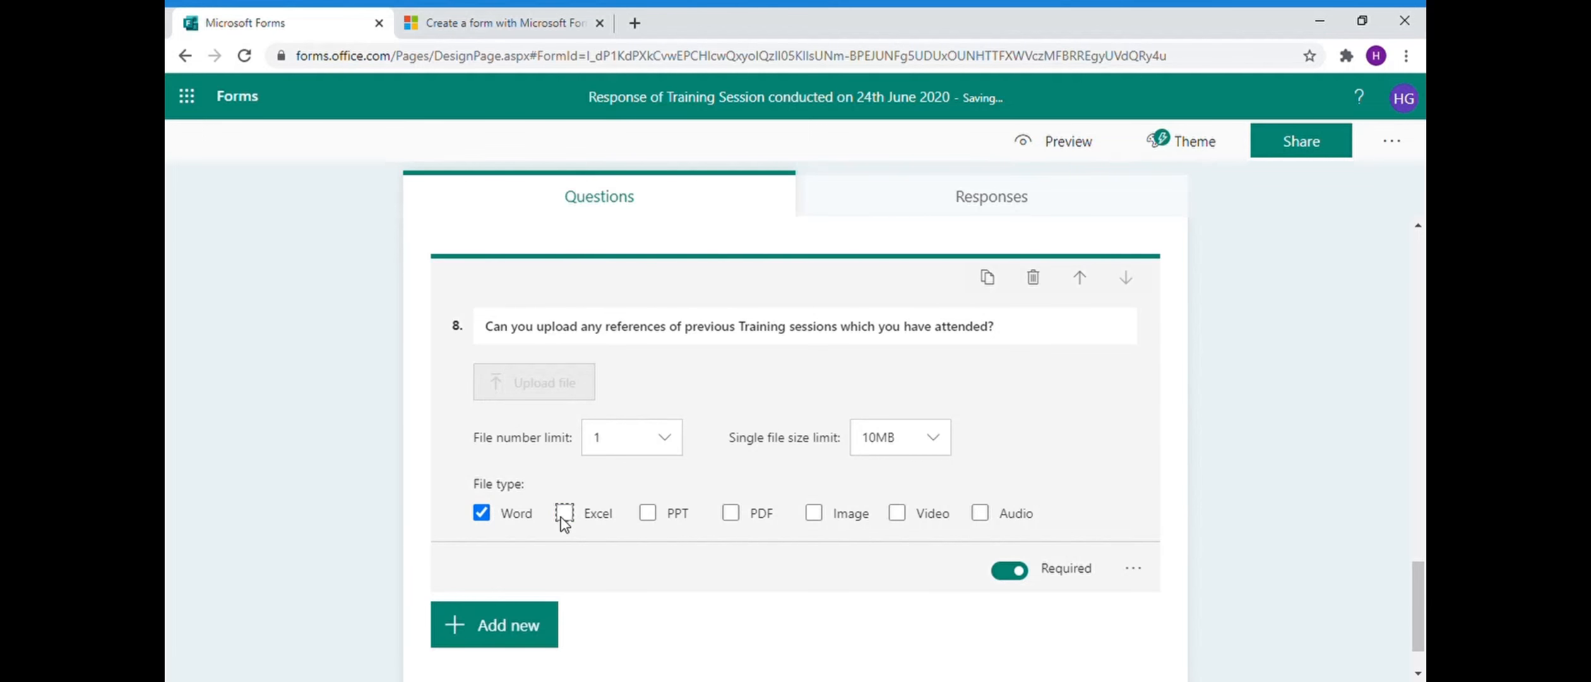
left_click(647, 513)
left_click(814, 513)
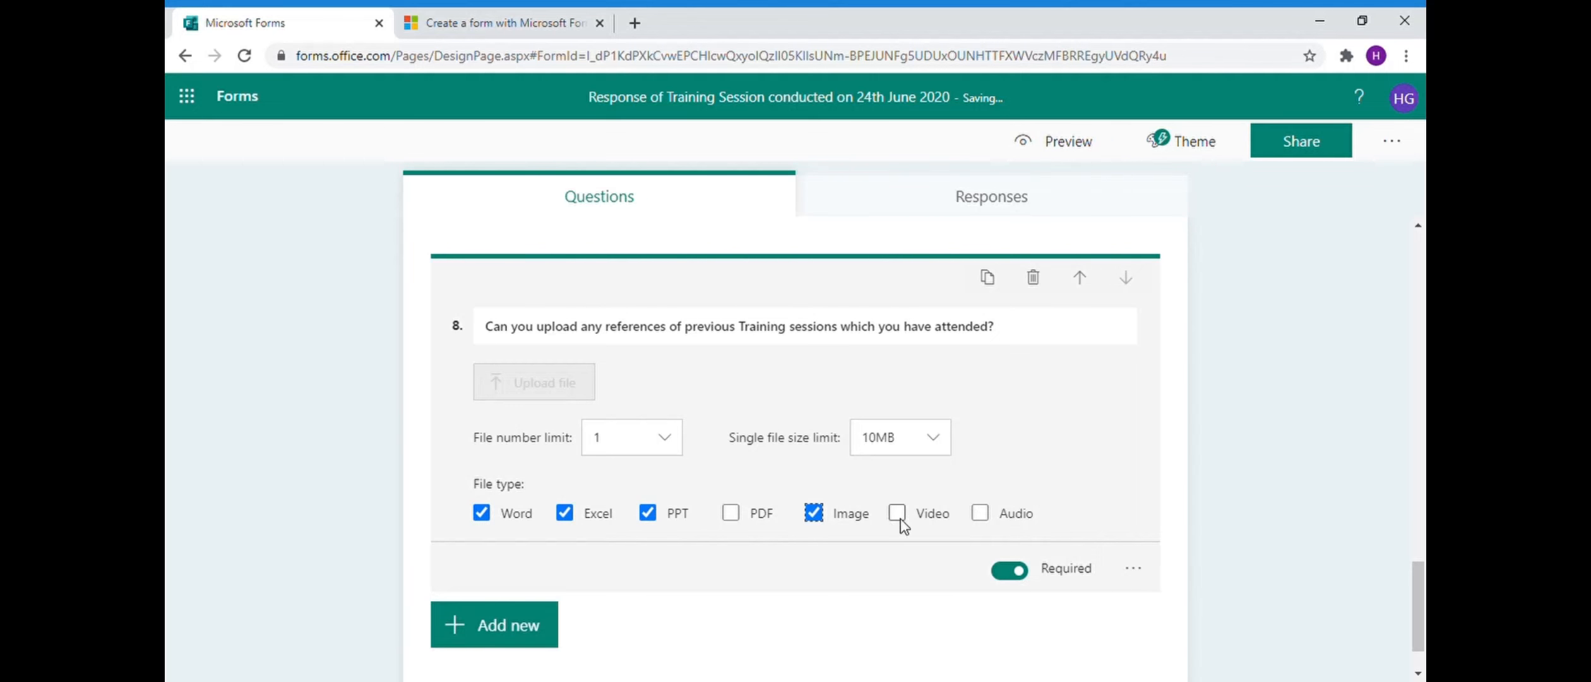
left_click(983, 514)
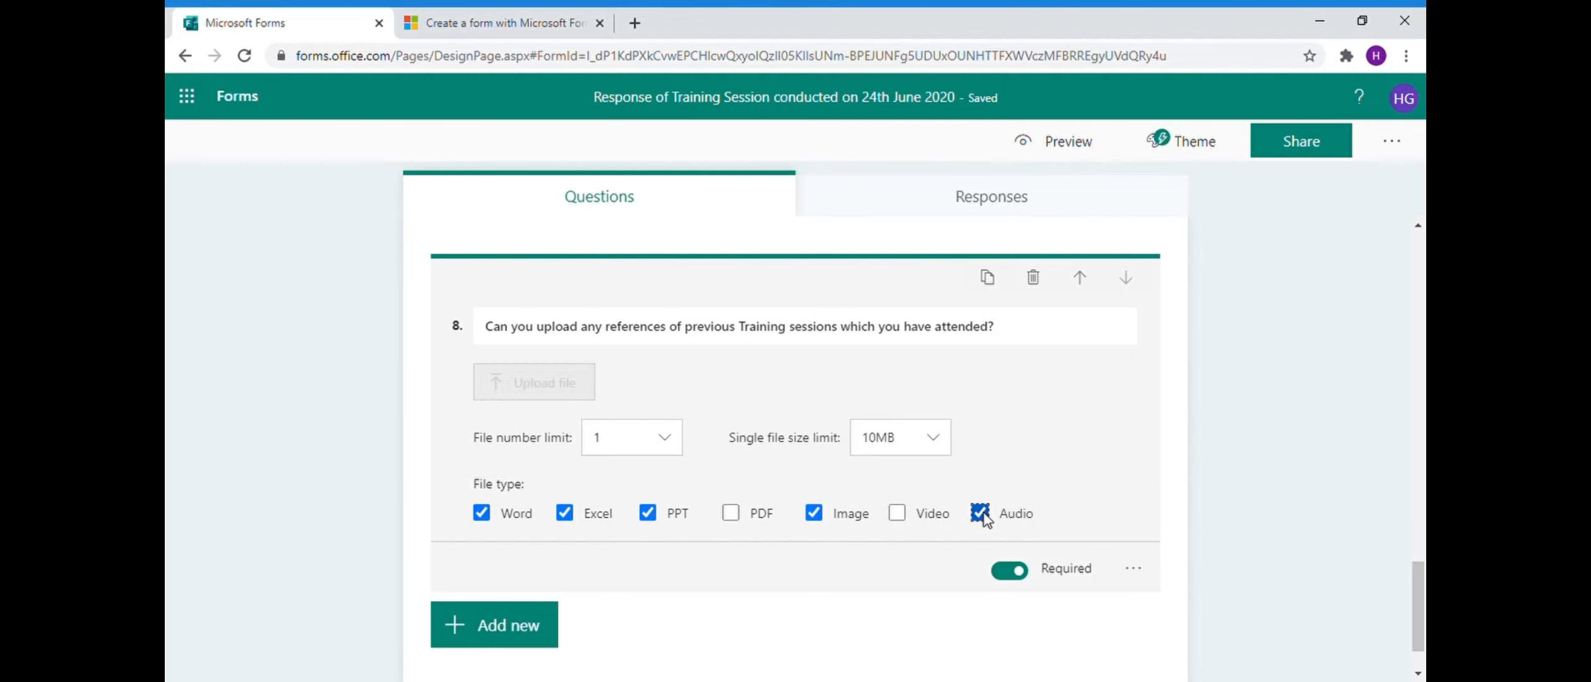
left_click(980, 514)
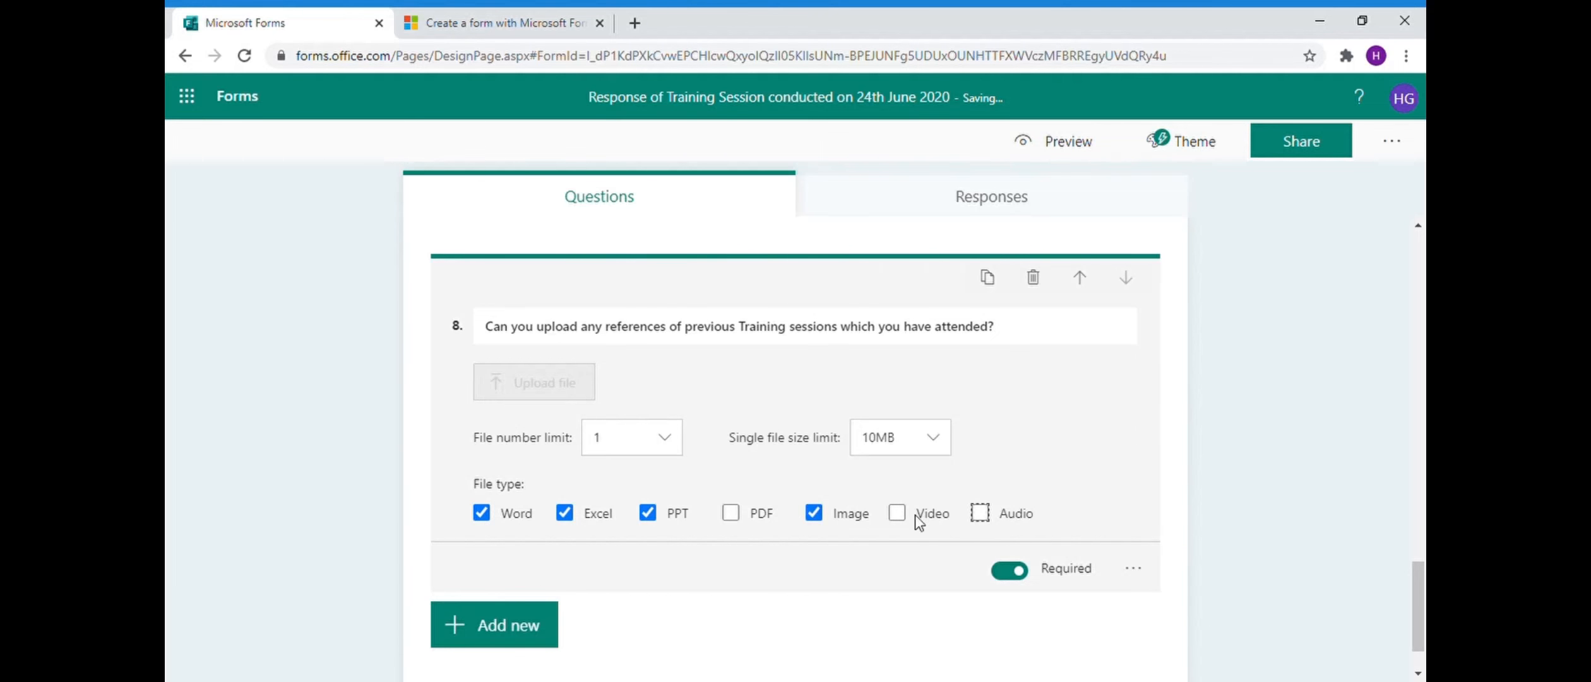
- Preview the form, test question 8's file upload without choosing a file, and return to editing
left_click(1079, 153)
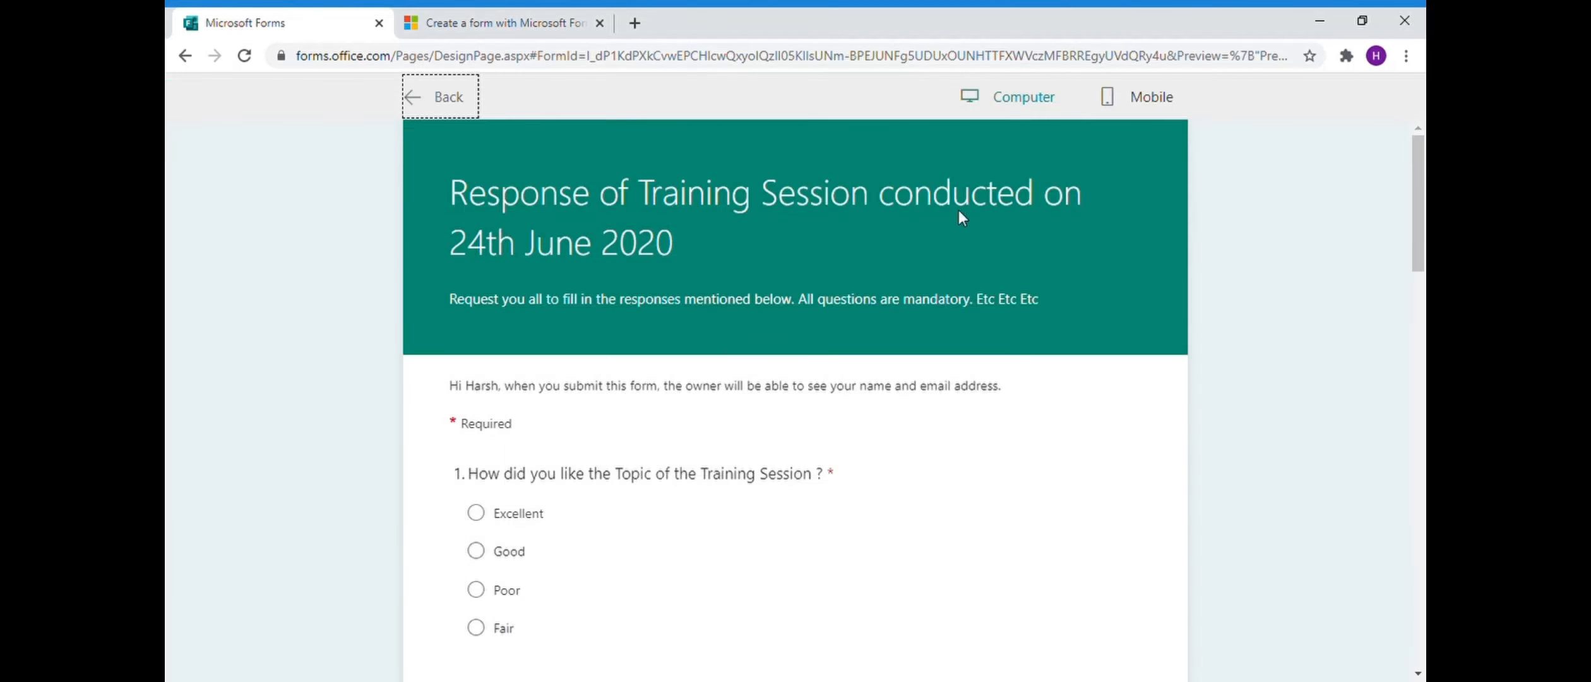
scroll(753, 474, "down", 15)
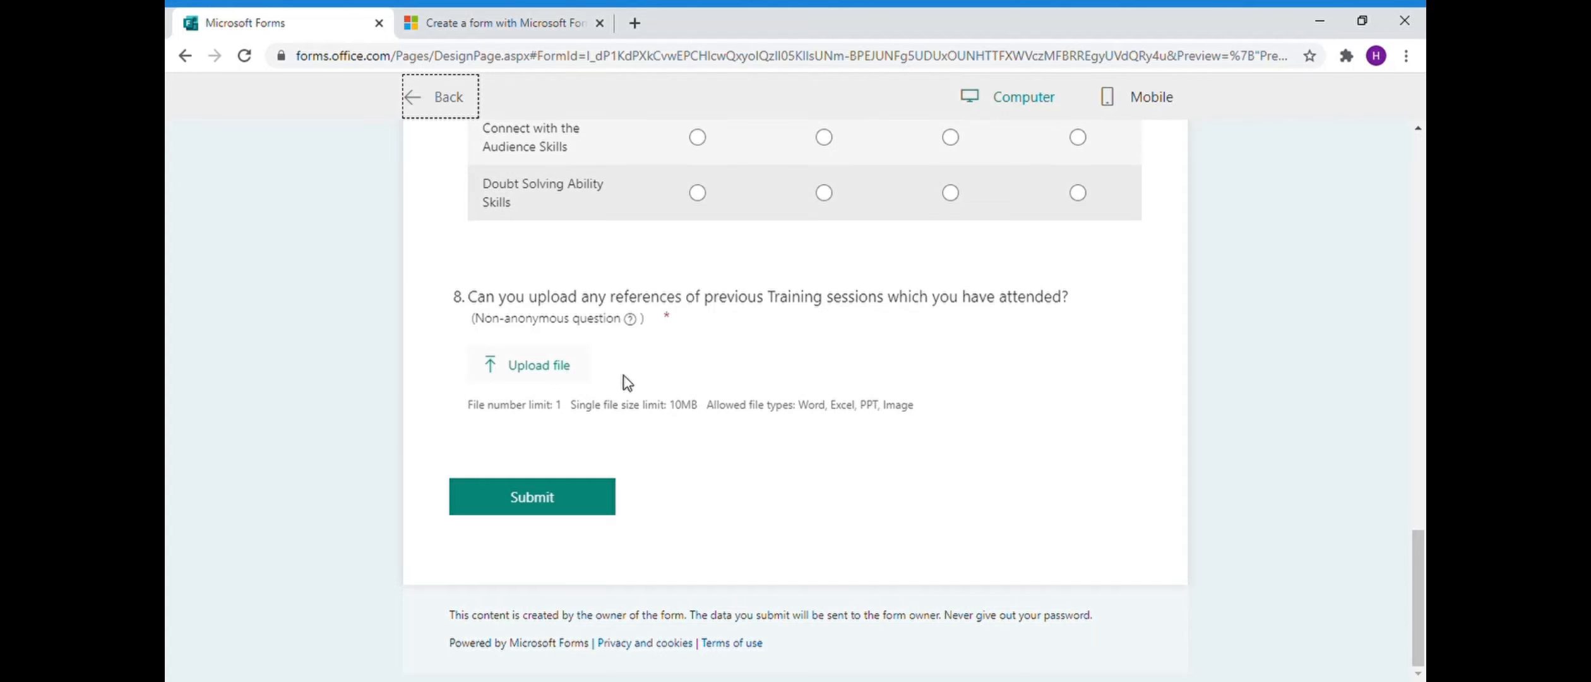
left_click(540, 369)
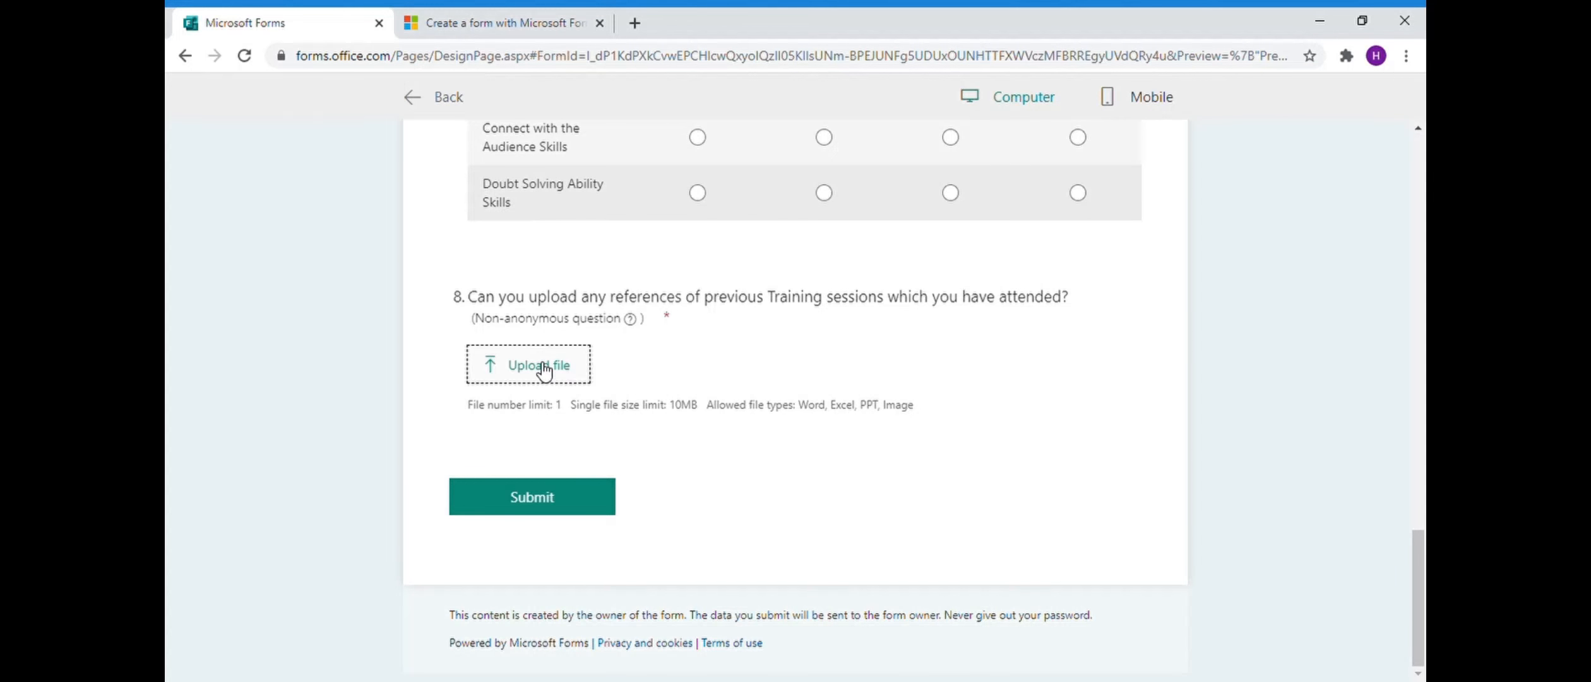
left_click(1401, 16)
left_click(671, 413)
left_click(450, 97)
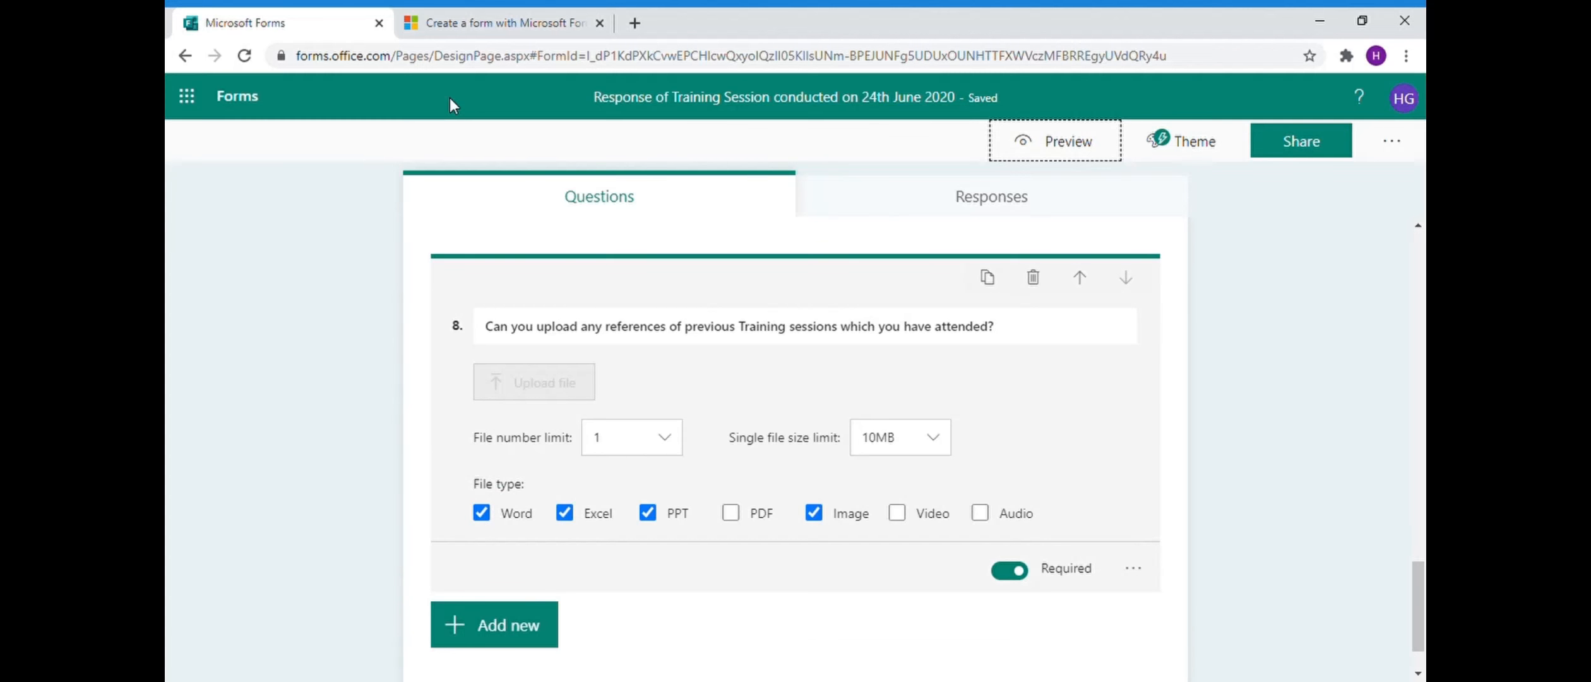
- Add a Net Promoter Score question after question 8
scroll(767, 529, "down", 1)
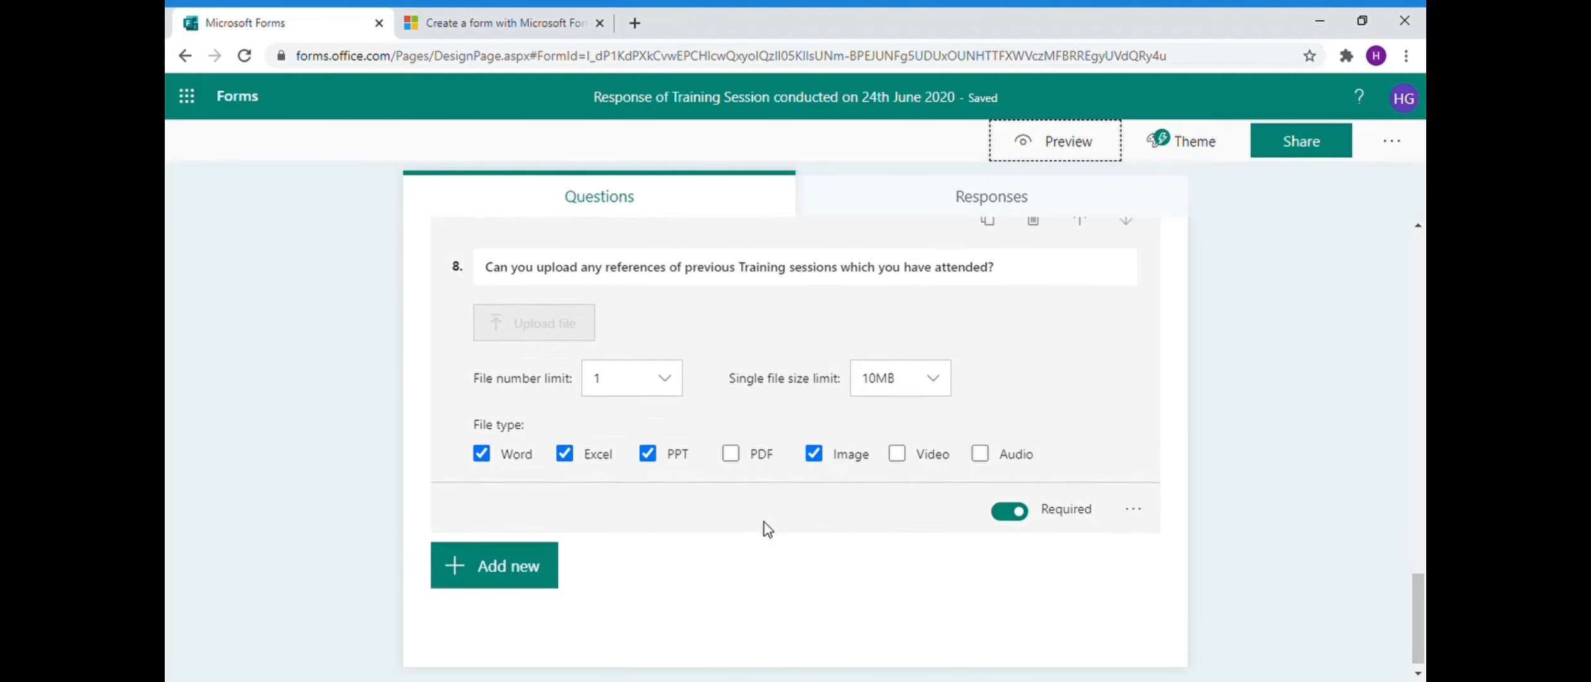
left_click(507, 555)
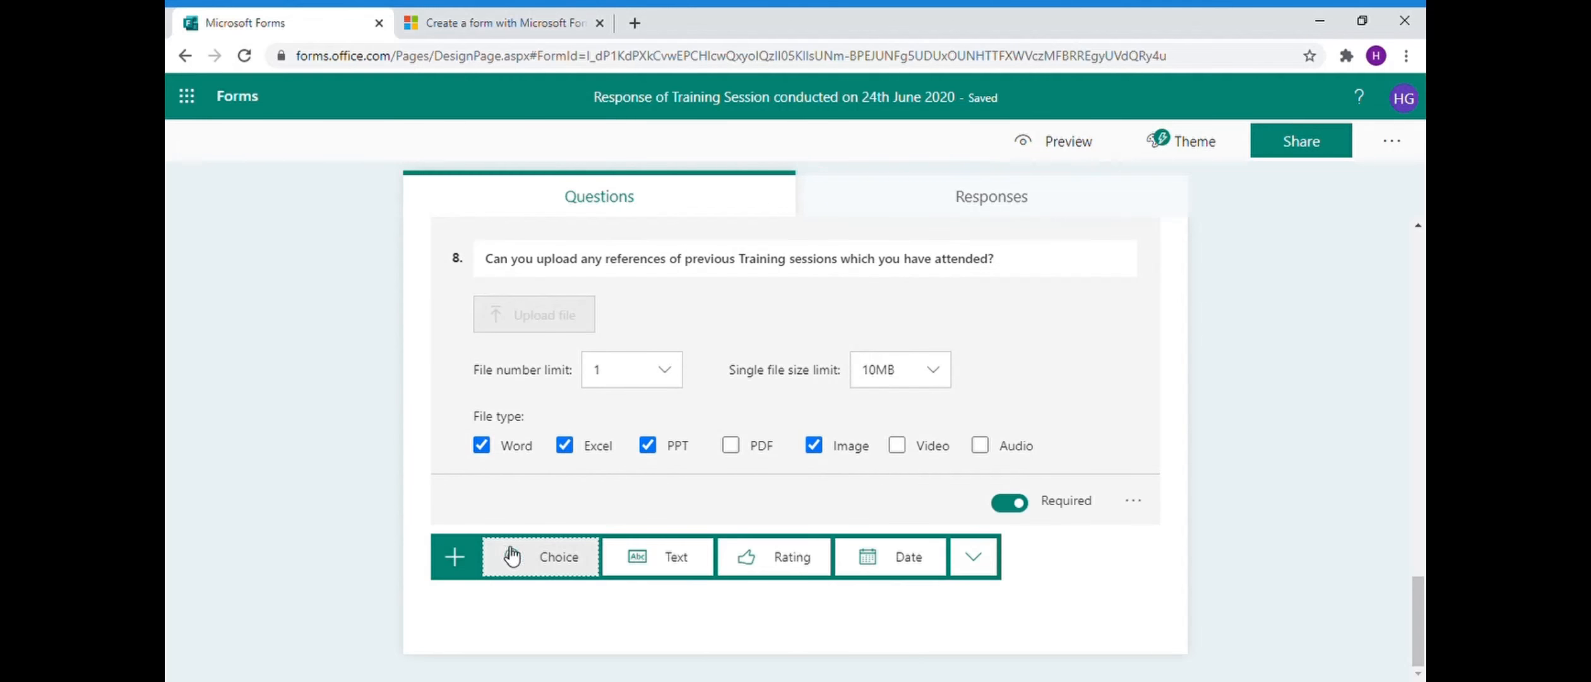
left_click(972, 557)
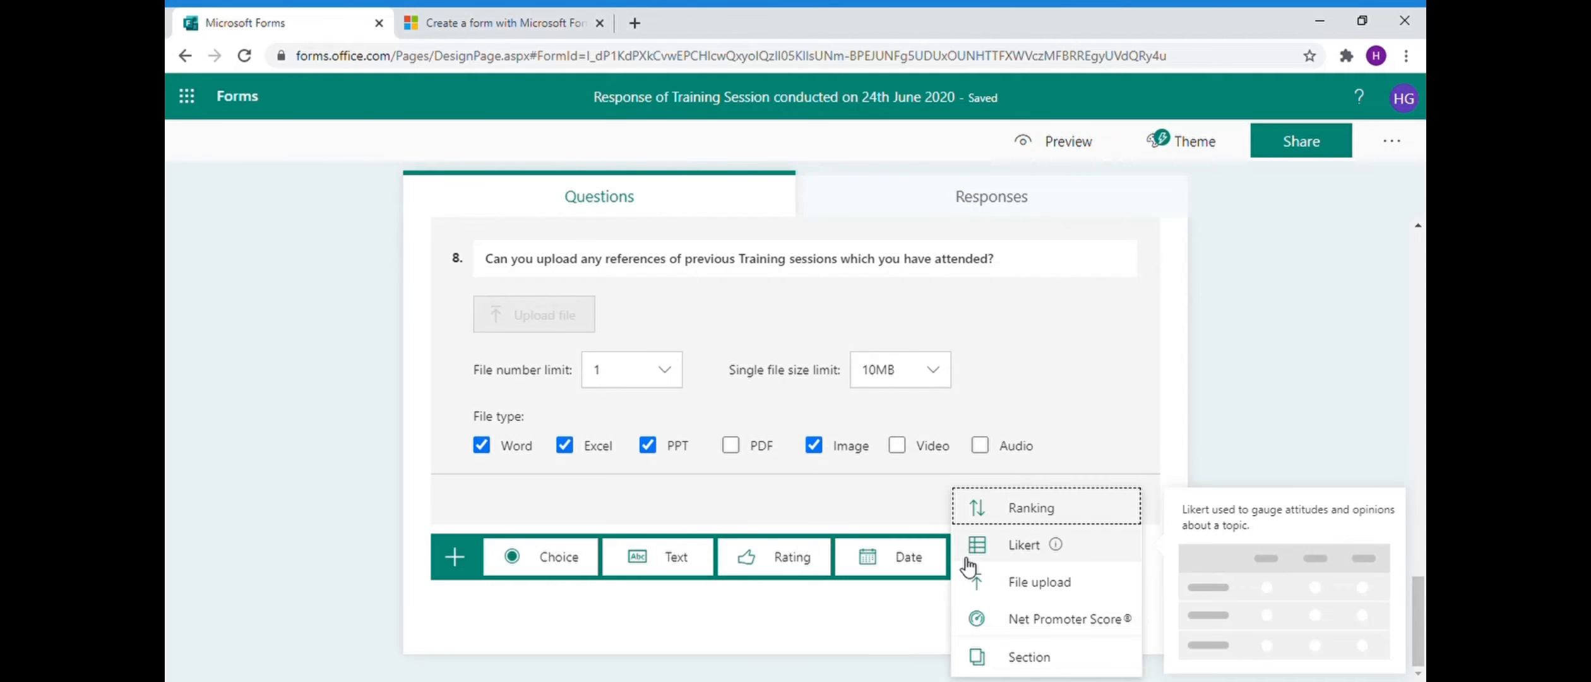
left_click(1080, 622)
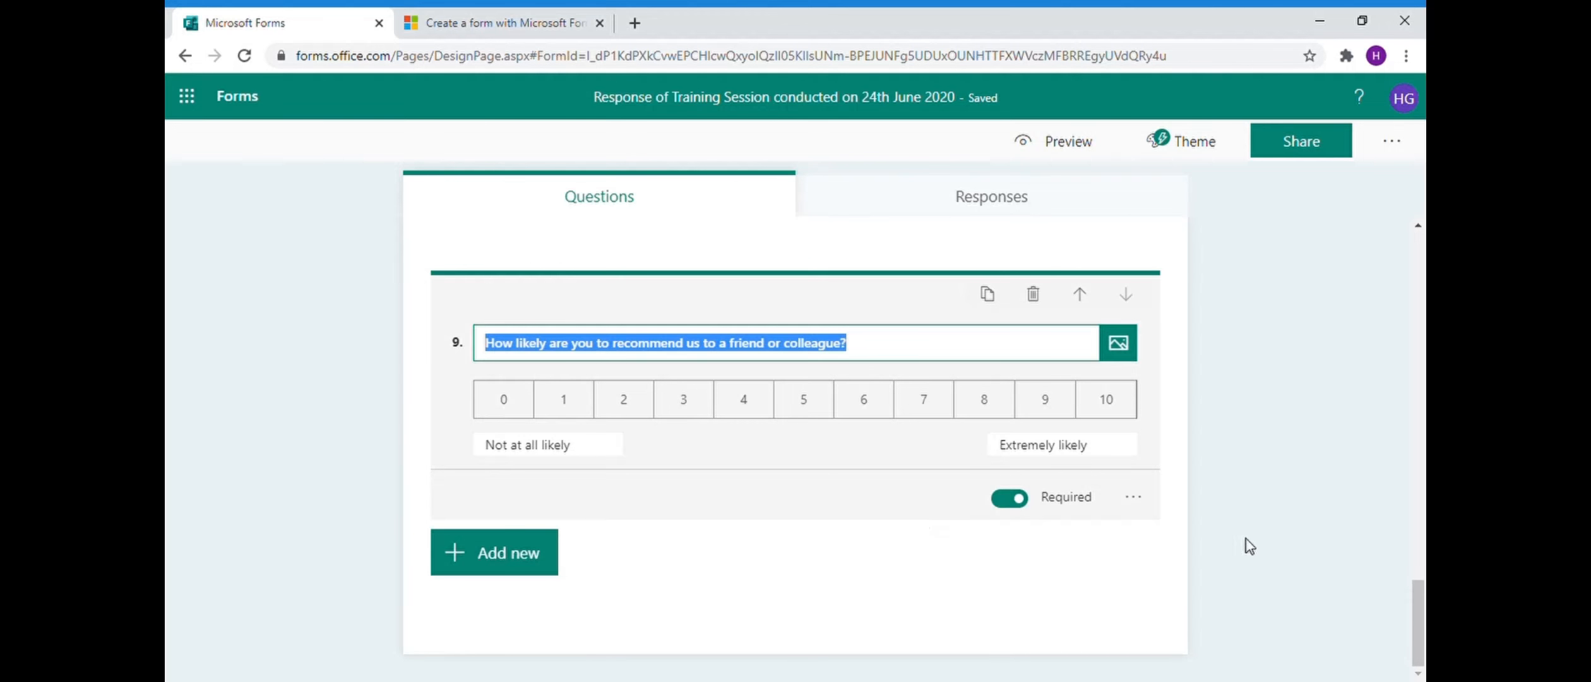
- Title question 9 "How likely are you to recommend this kind of training to your fellow teammates ?"
left_click(1135, 498)
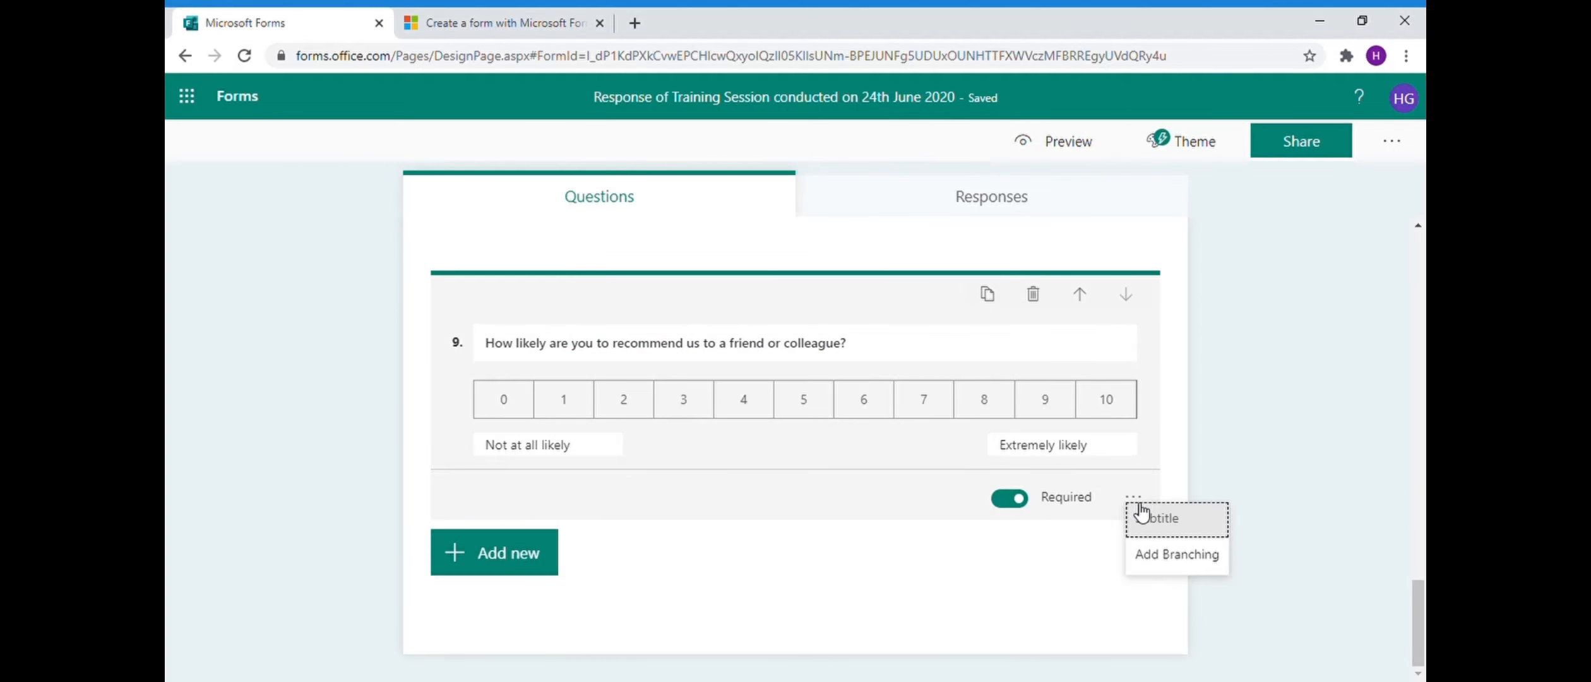
left_click(915, 357)
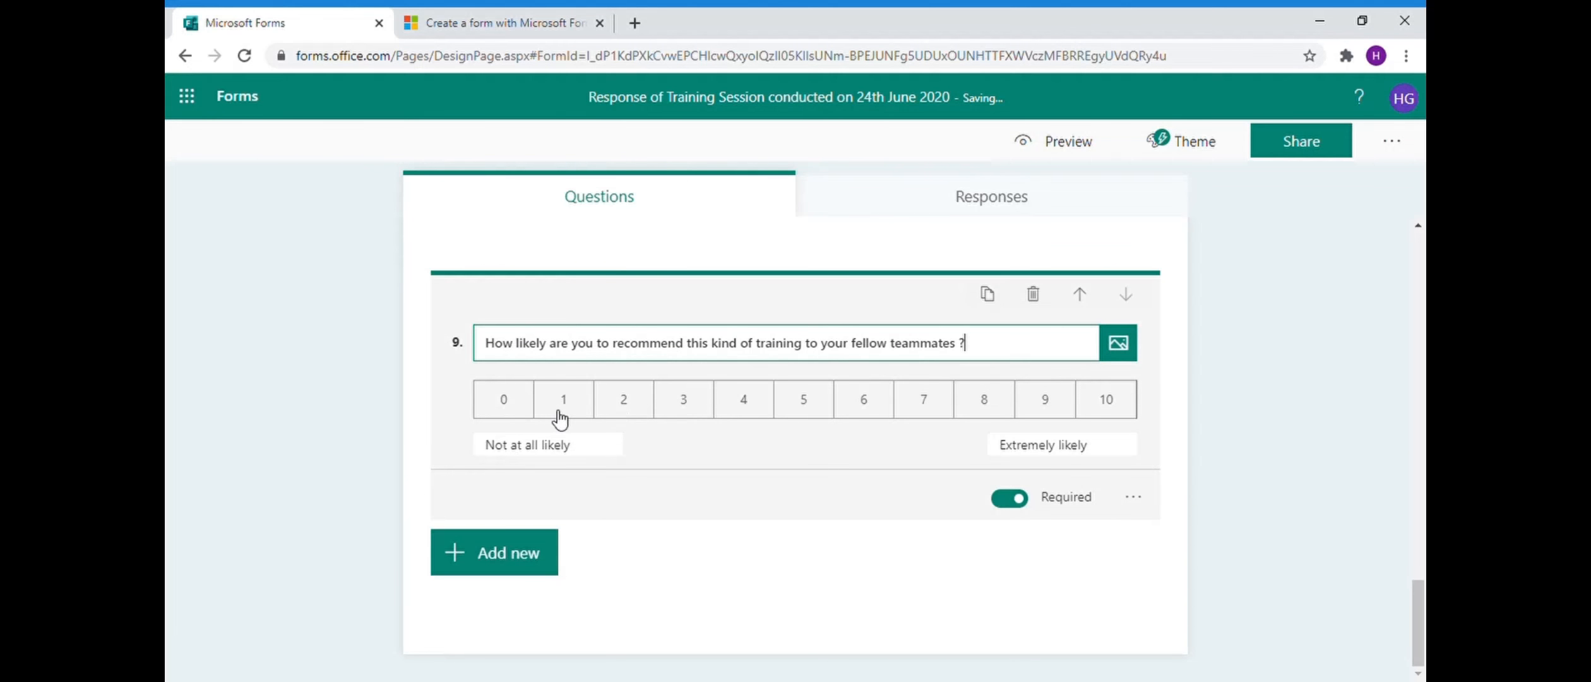
left_click(514, 448)
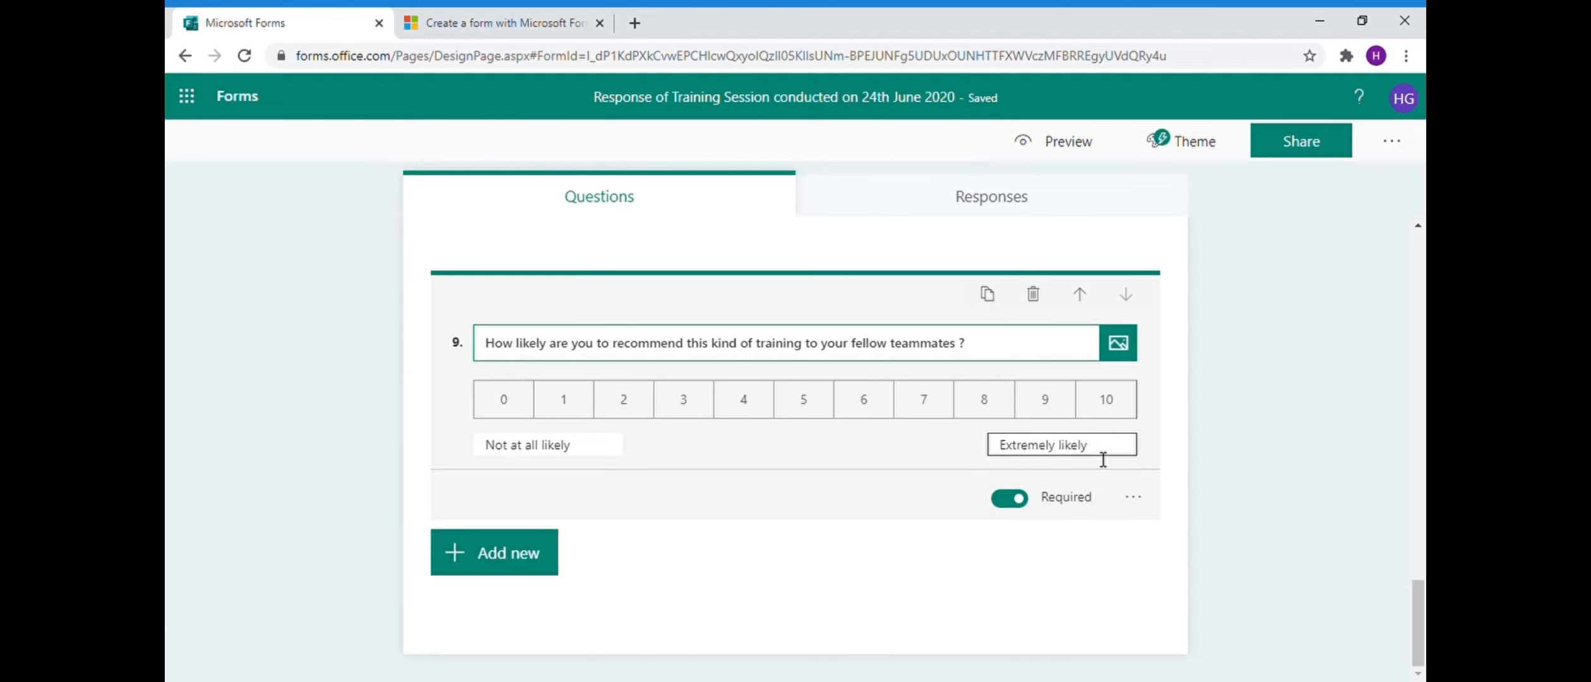
left_click(991, 418)
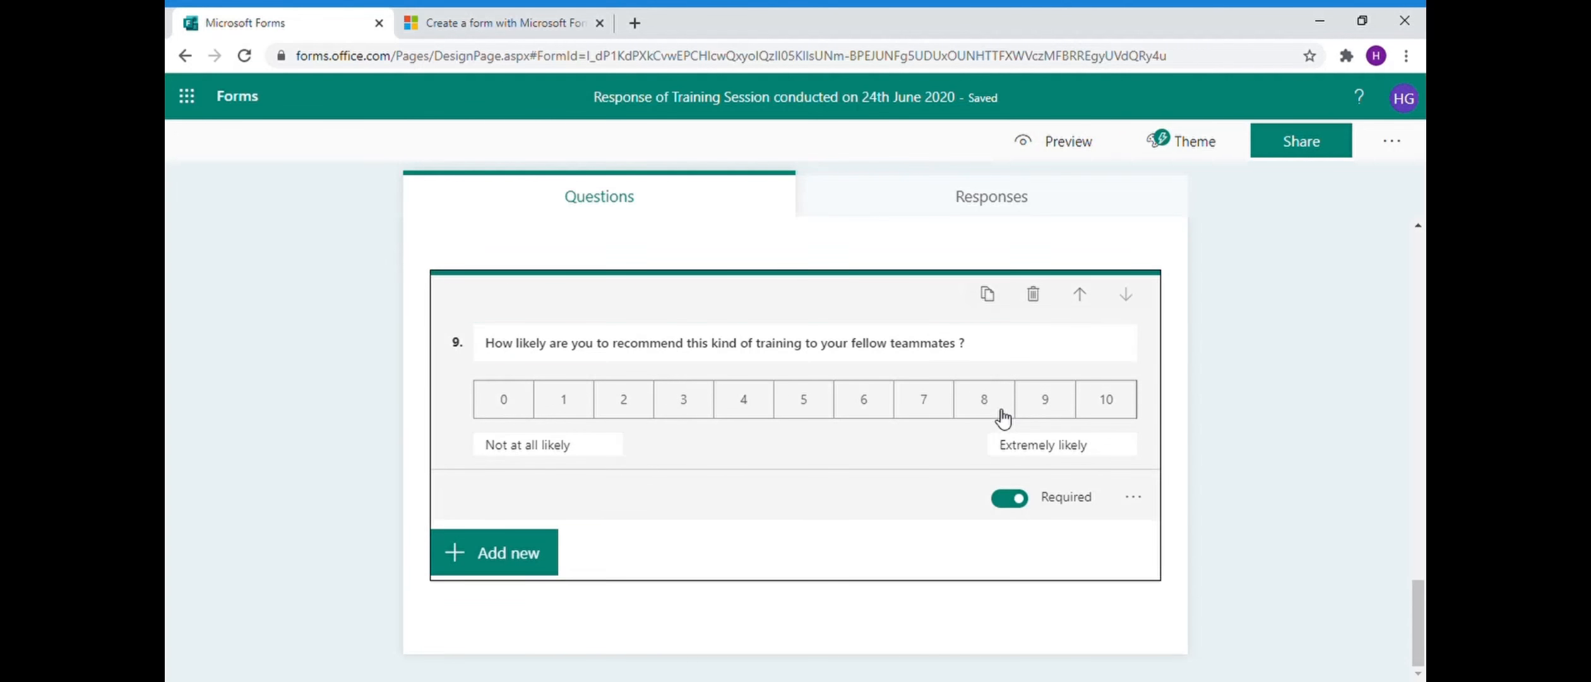
- Preview the form, test question 9 with scores 8 and 9, and return to editing
left_click(1053, 144)
scroll(872, 437, "down", 15)
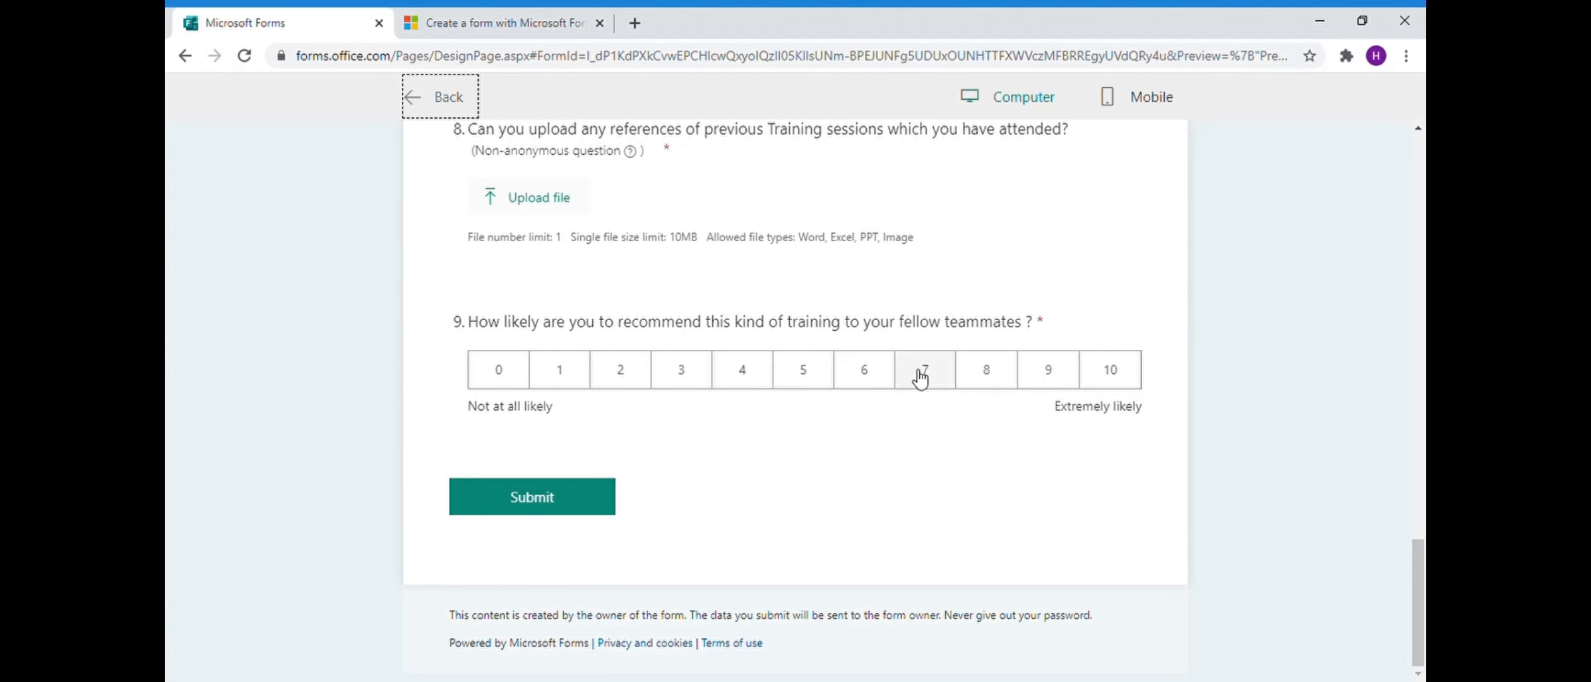
left_click(985, 376)
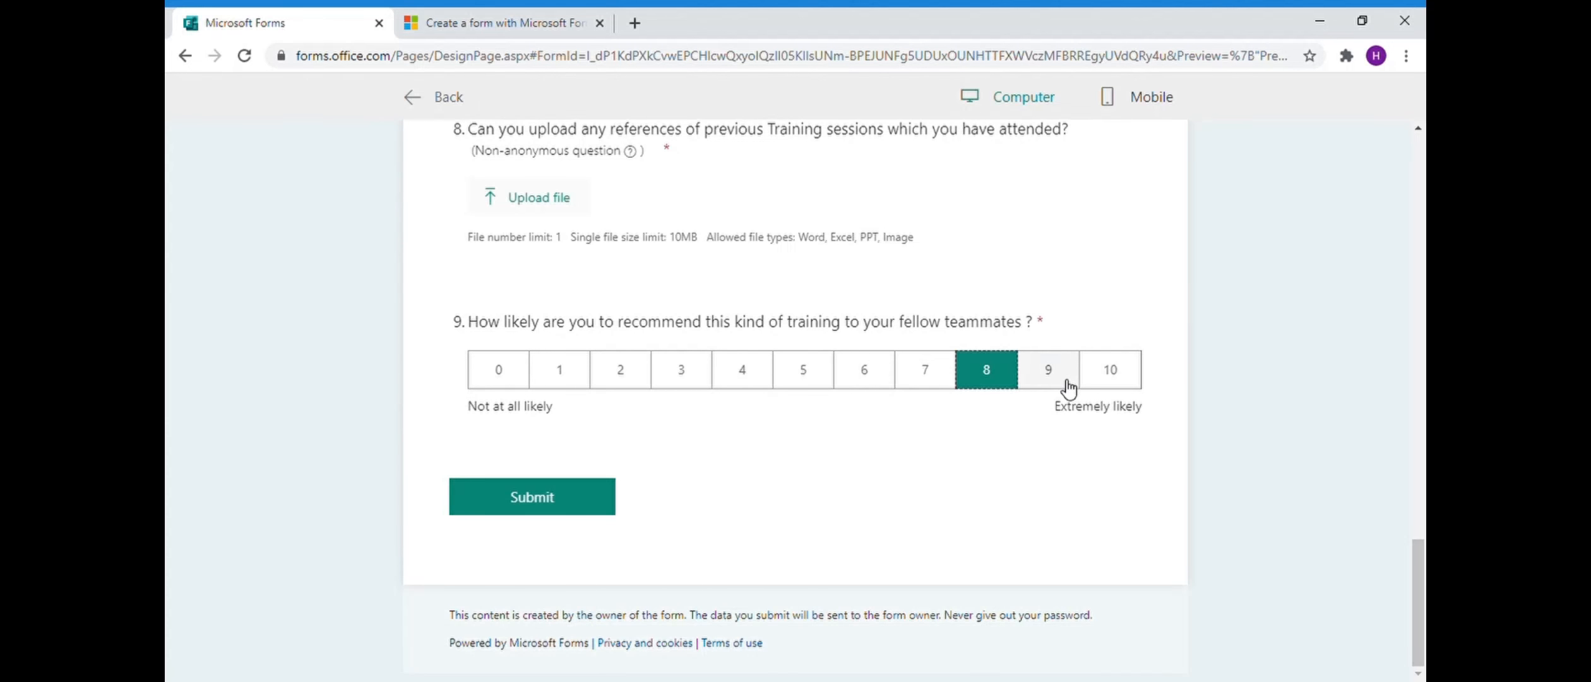
left_click(1020, 379)
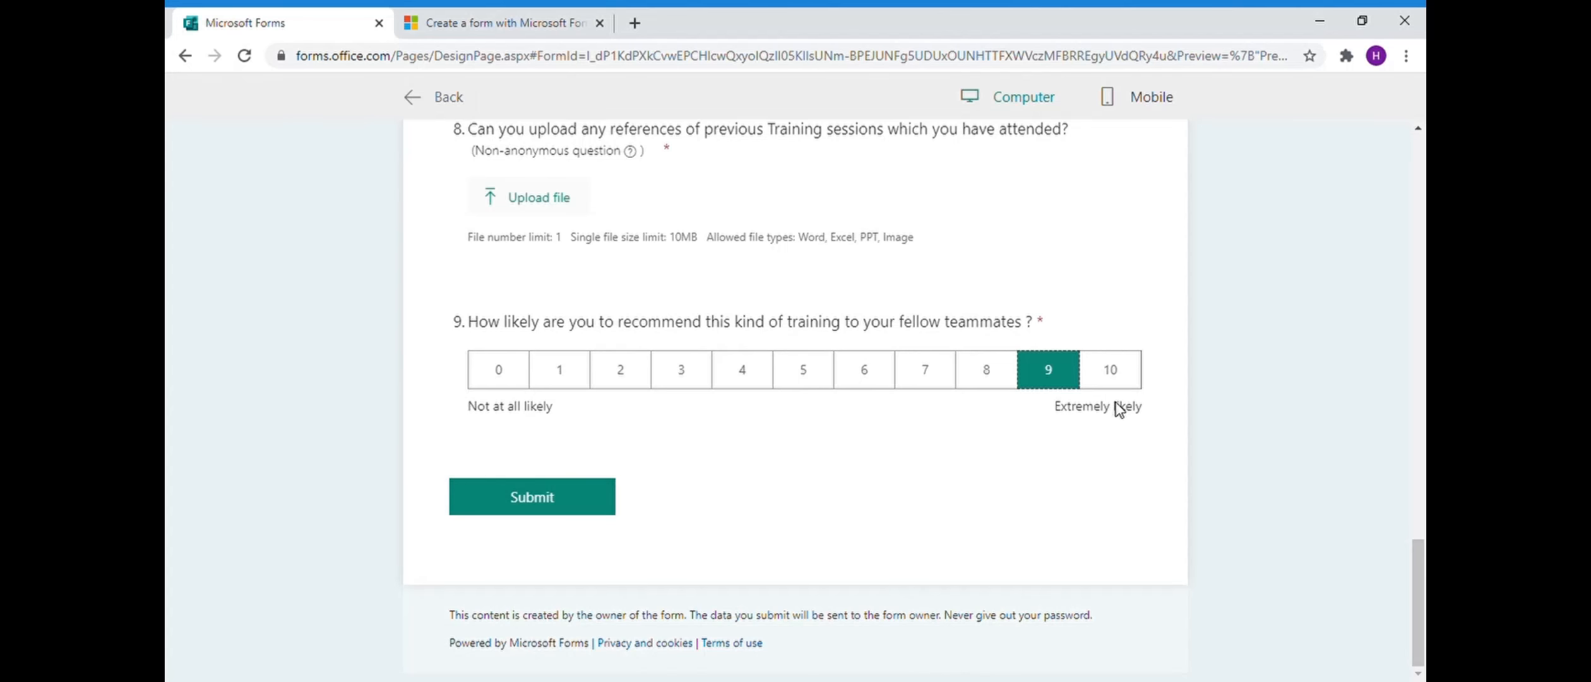
scroll(922, 445, "up", 7)
scroll(922, 445, "up", 4)
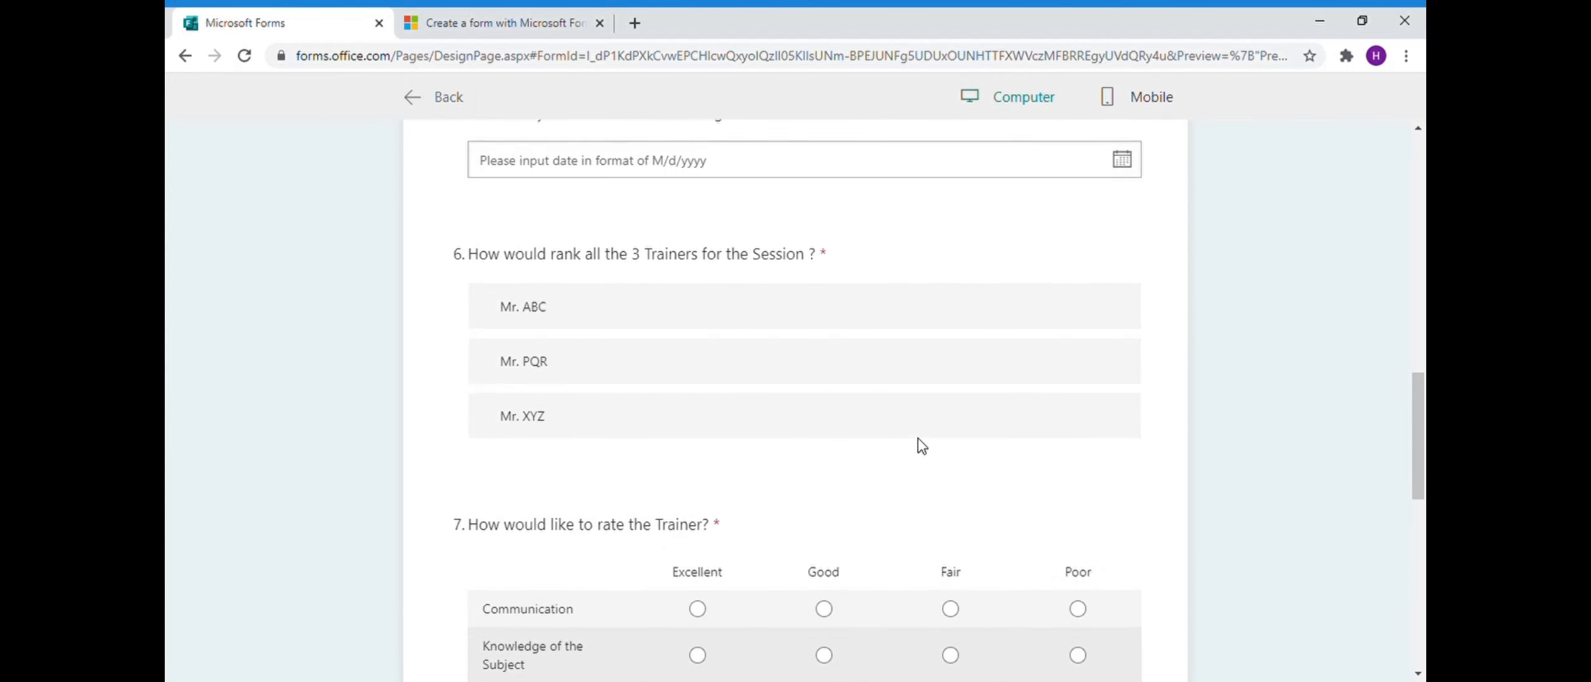
scroll(919, 445, "down", 10)
left_click(438, 99)
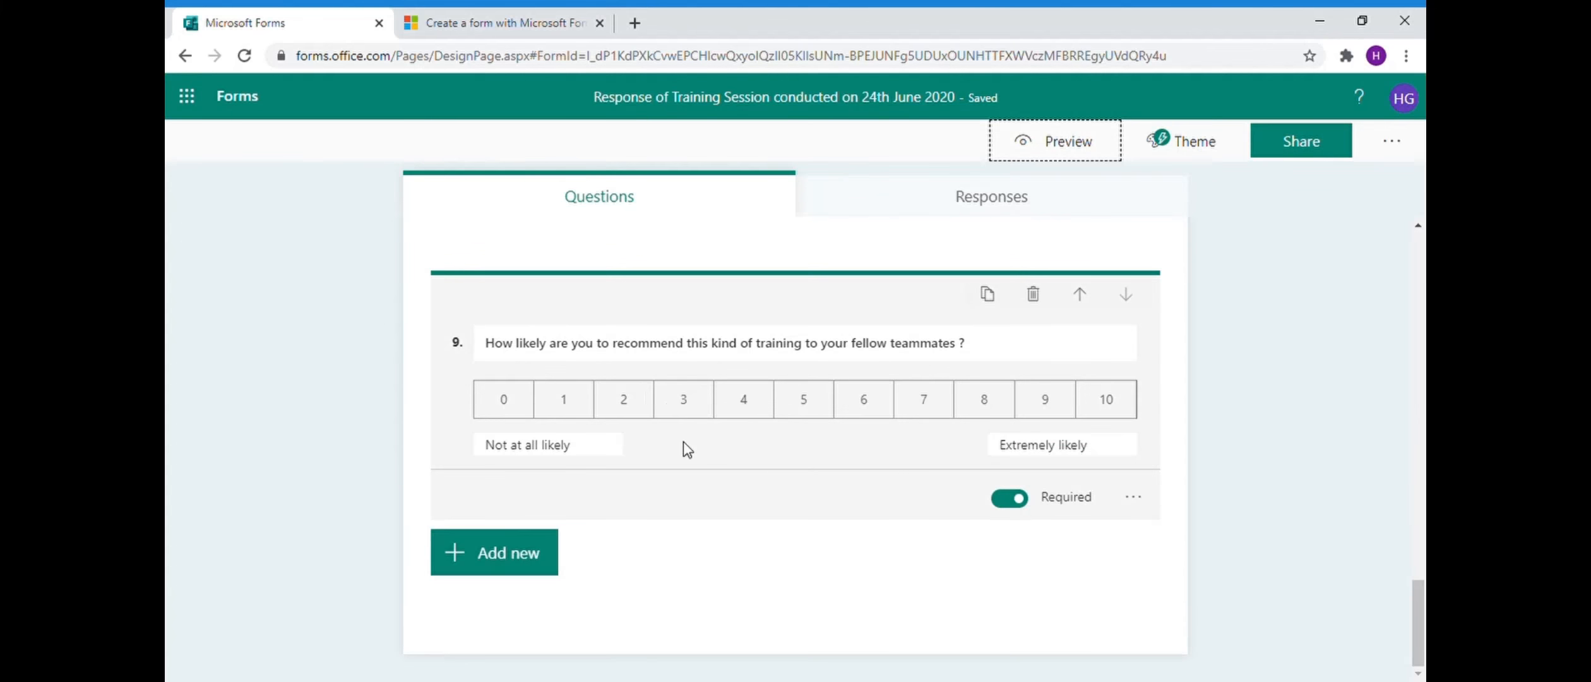
- Dismiss the question ideas suggestion and review the additional question types without adding one
left_click(537, 560)
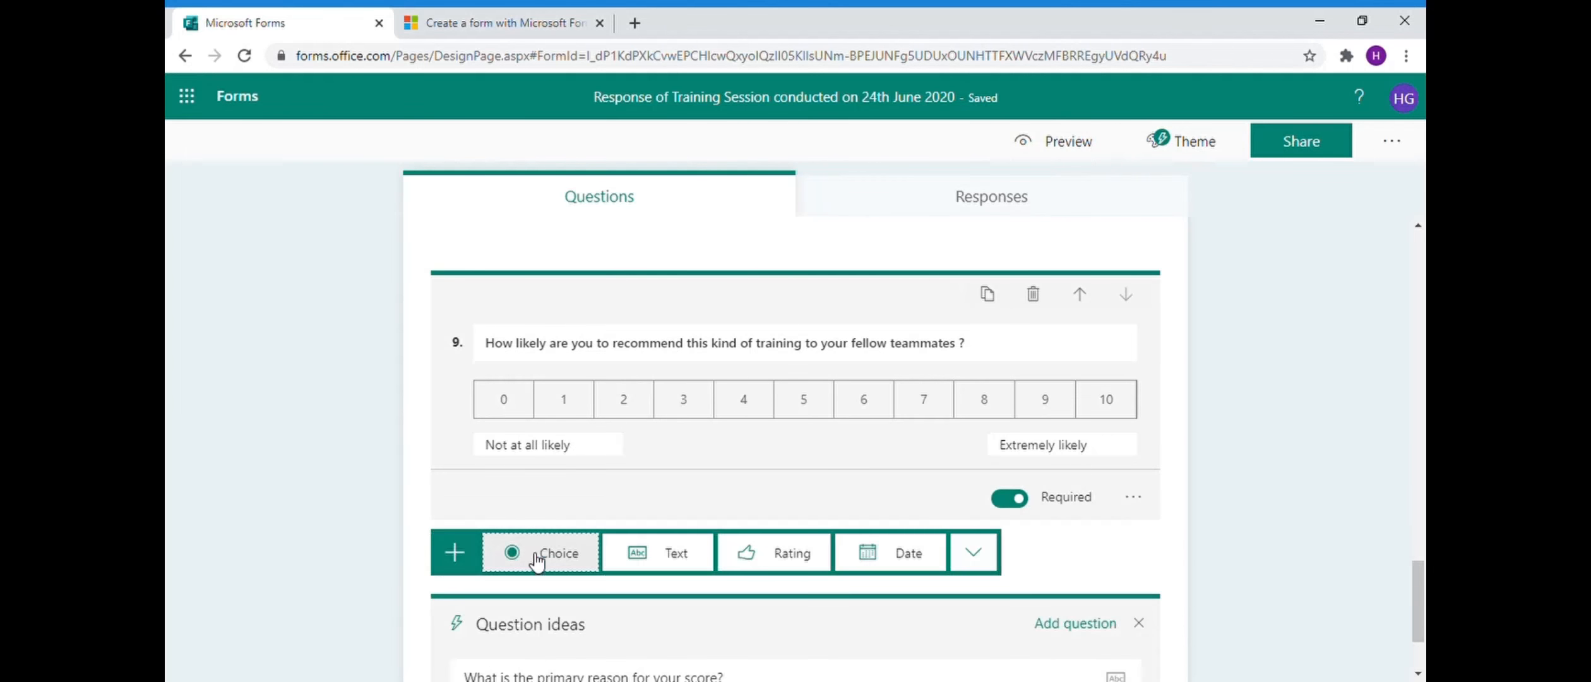
scroll(1064, 580, "down", 2)
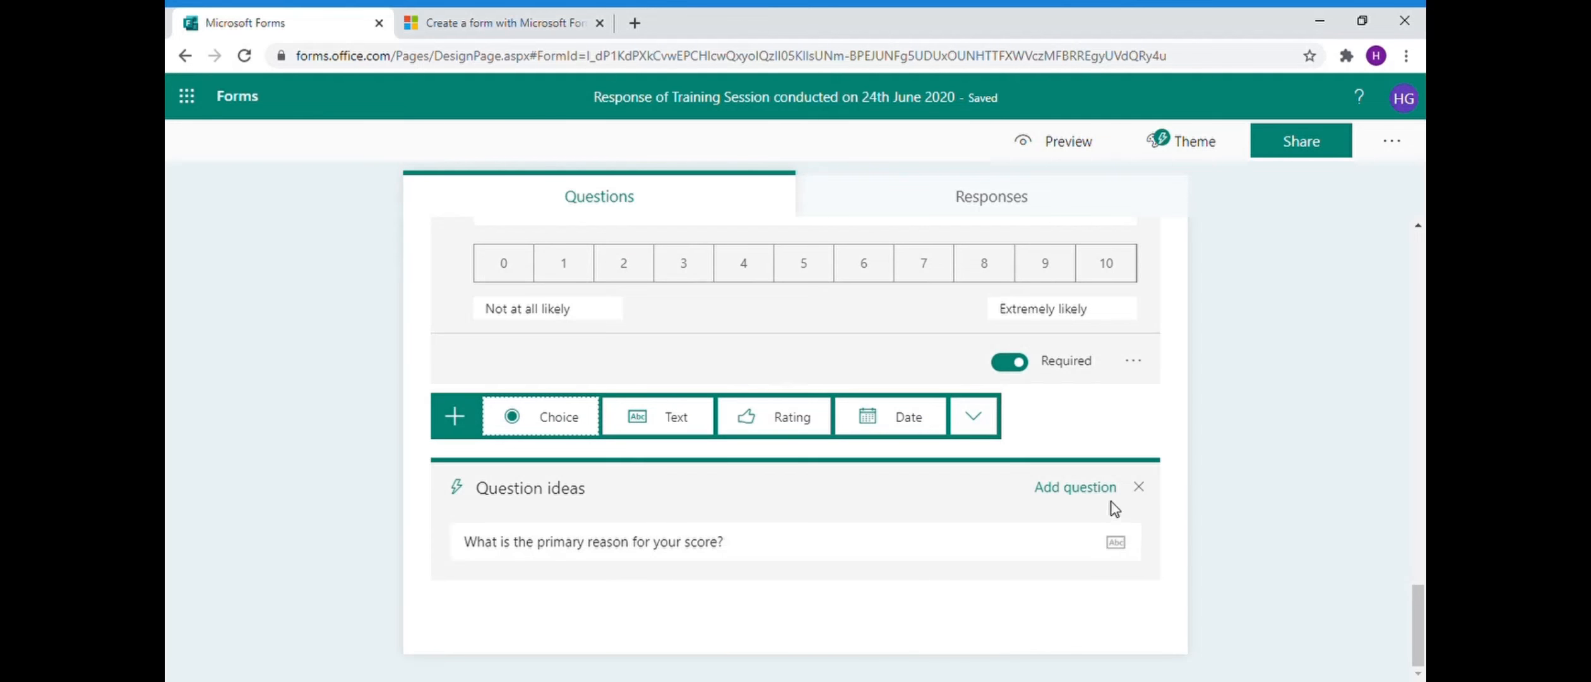
left_click(1138, 487)
left_click(987, 557)
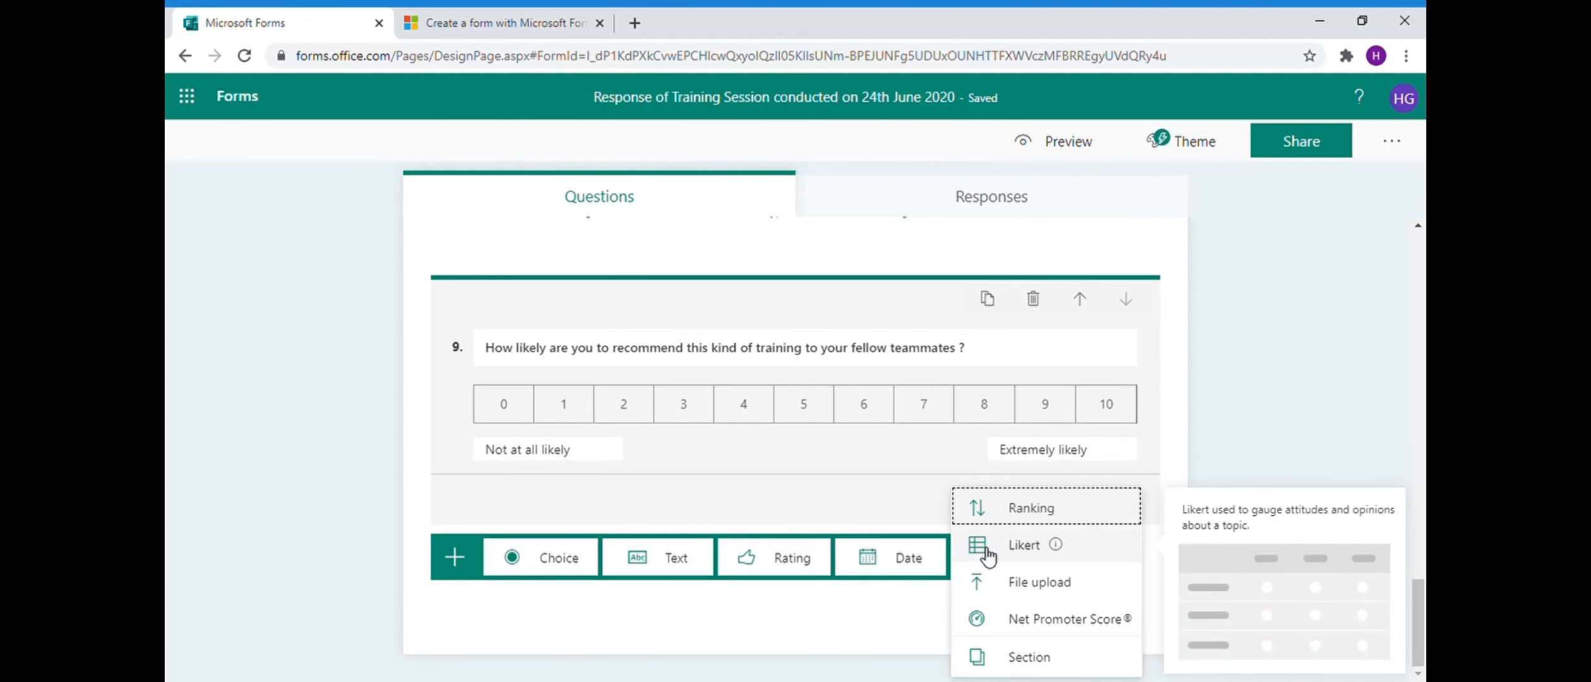
left_click(1268, 421)
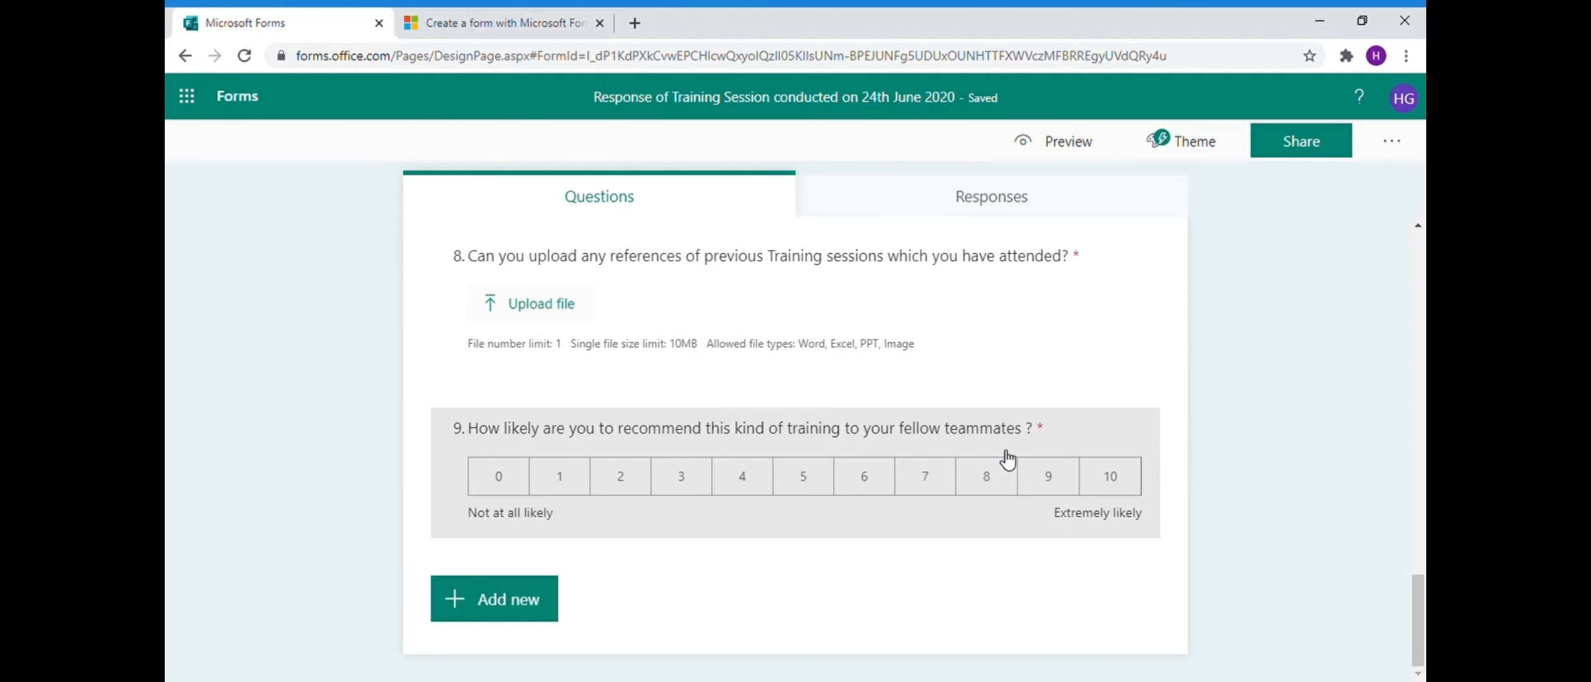
- Check the form's responses summary and go back to the questions
left_click(1023, 215)
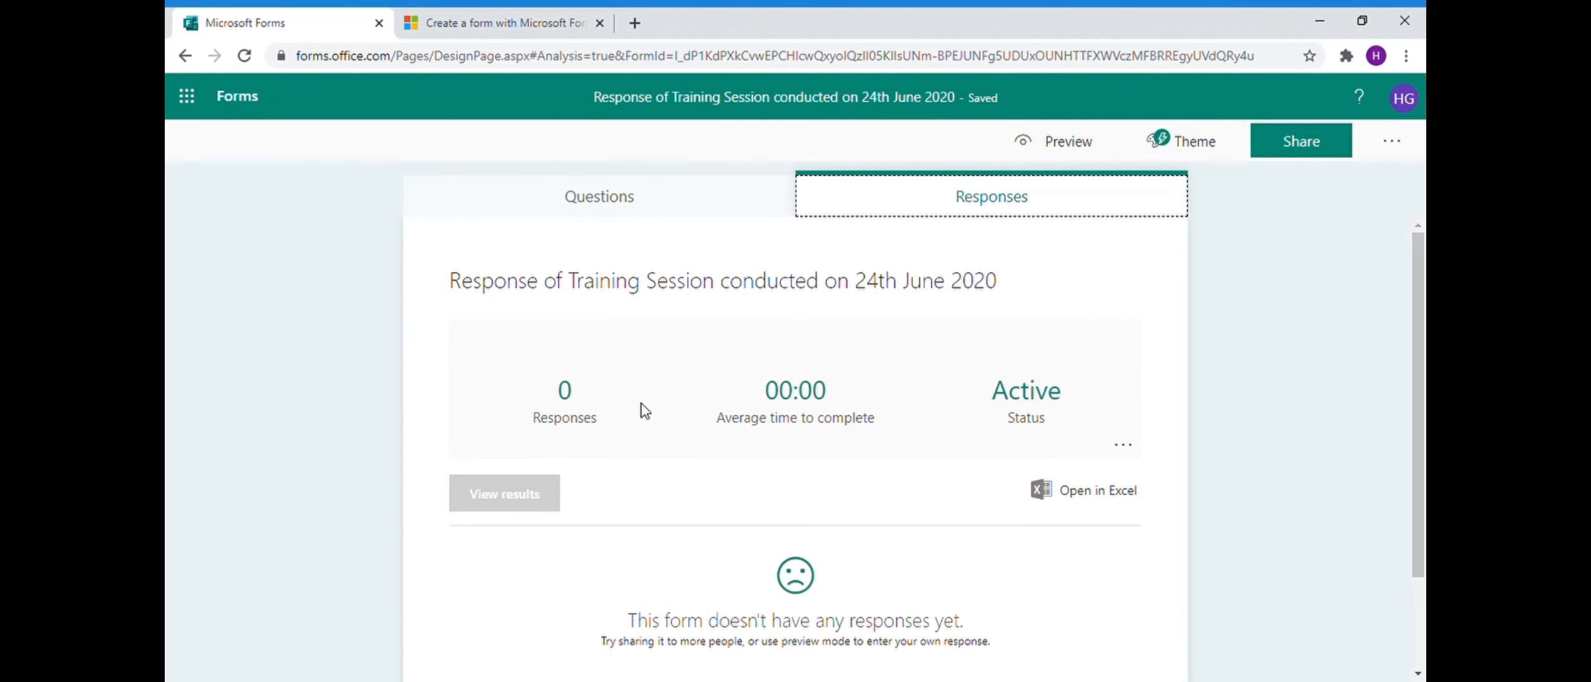
left_click(702, 202)
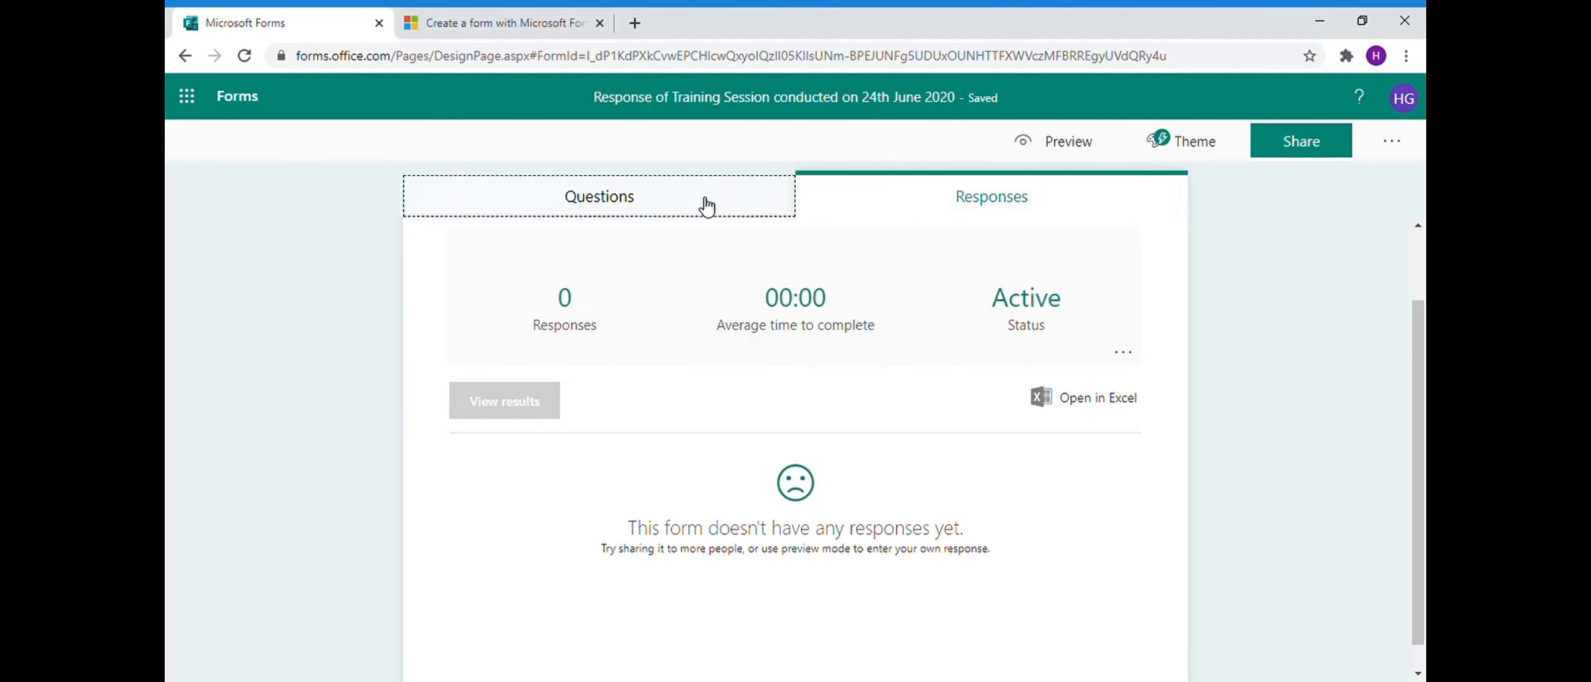
- Preview the form in the mobile layout and examine how all nine questions are presented
left_click(1075, 159)
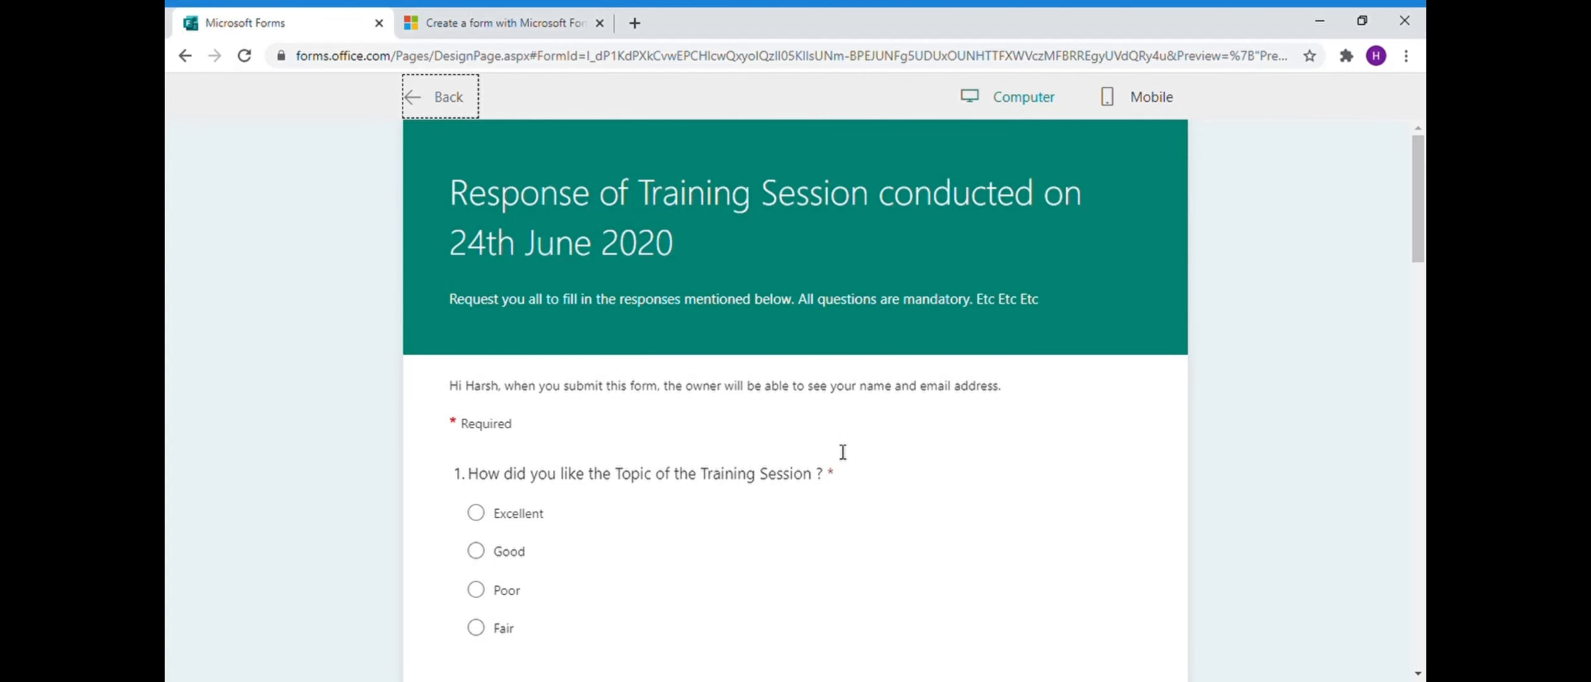
left_click(1145, 111)
scroll(788, 487, "down", 2)
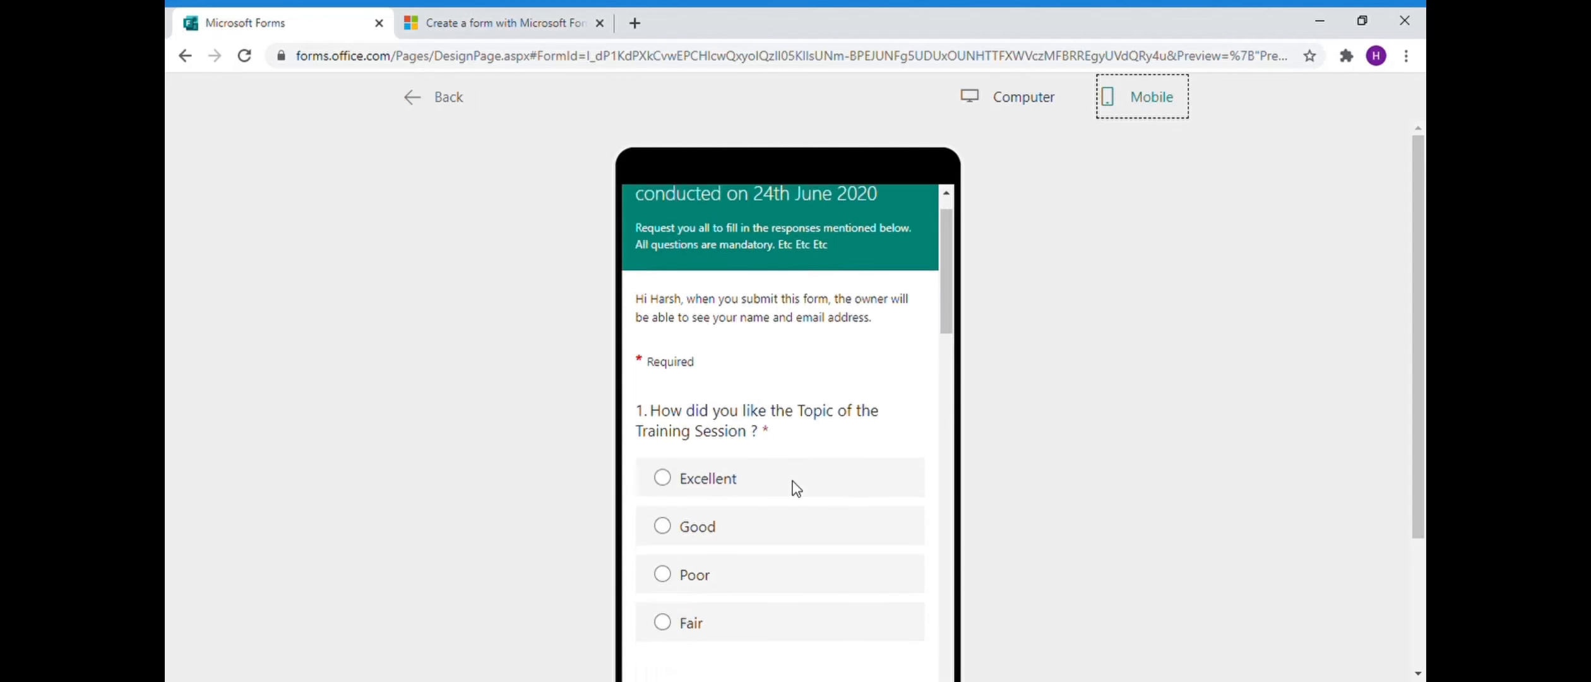
scroll(800, 490, "up", 2)
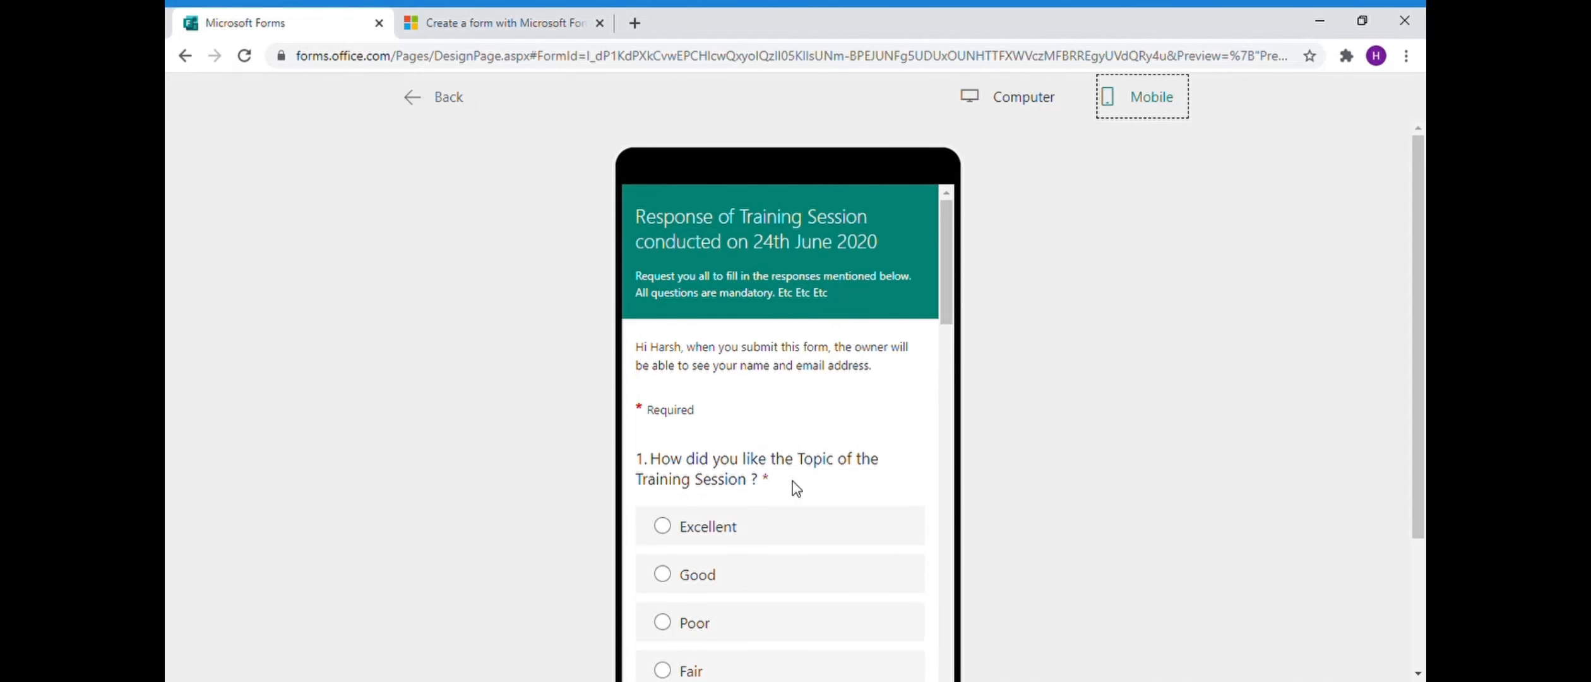
scroll(800, 490, "down", 5)
scroll(800, 490, "down", 10)
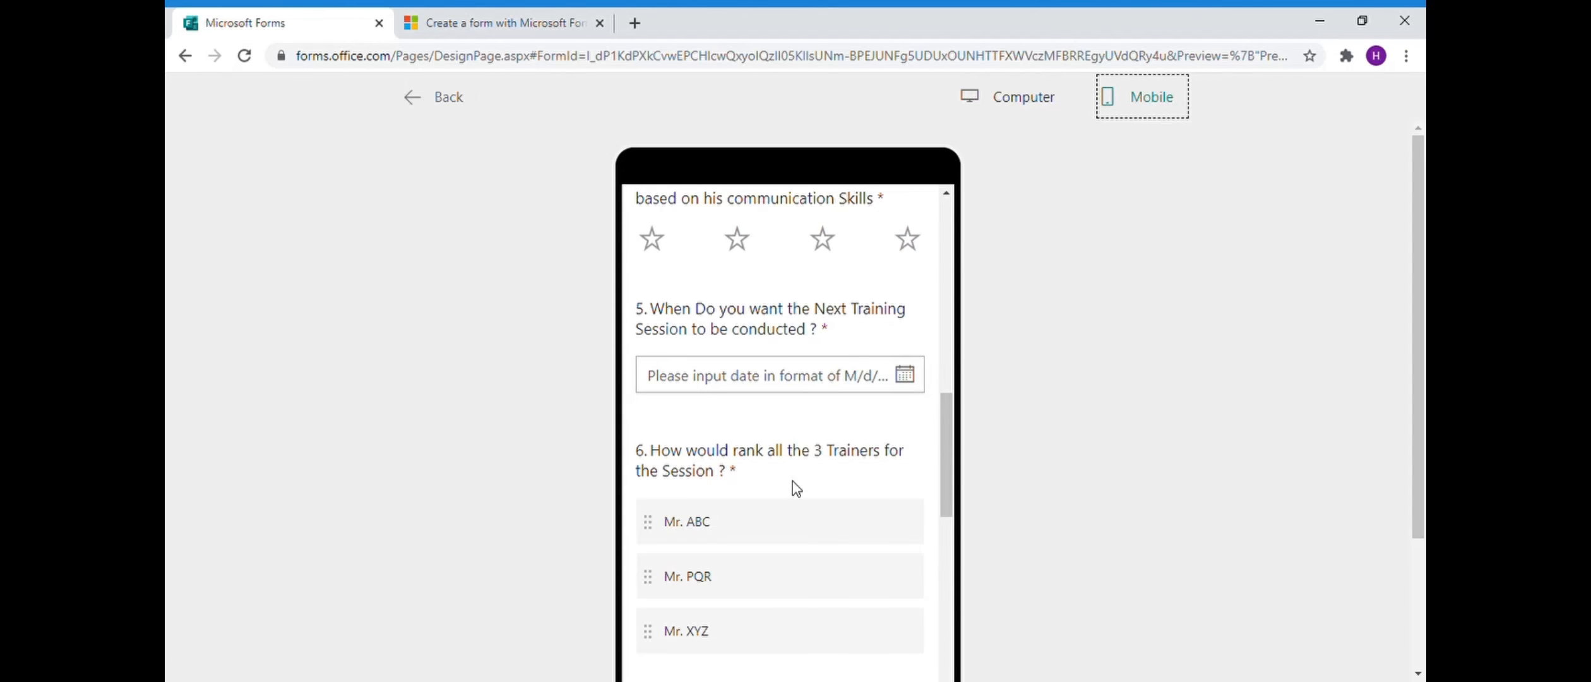
scroll(797, 489, "down", 3)
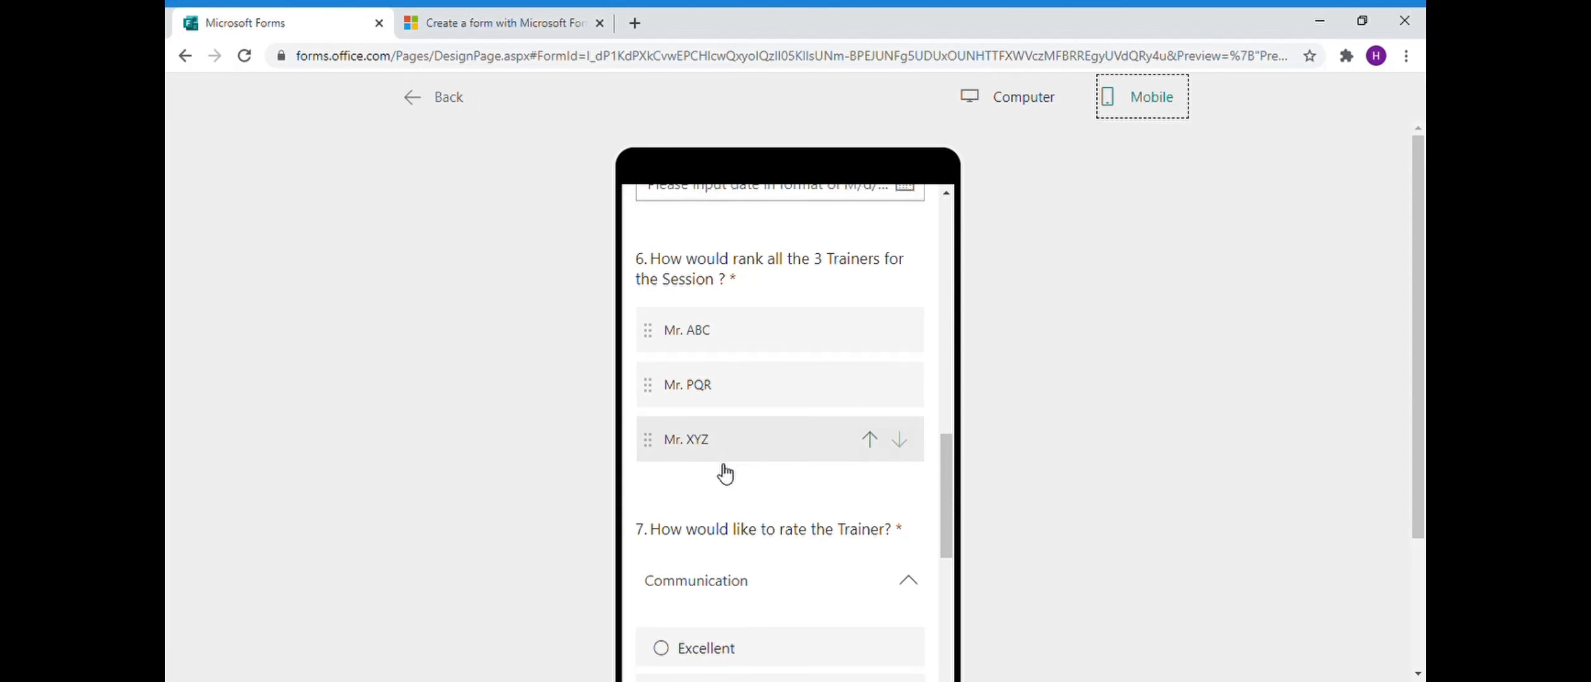
scroll(724, 473, "down", 4)
scroll(722, 471, "down", 4)
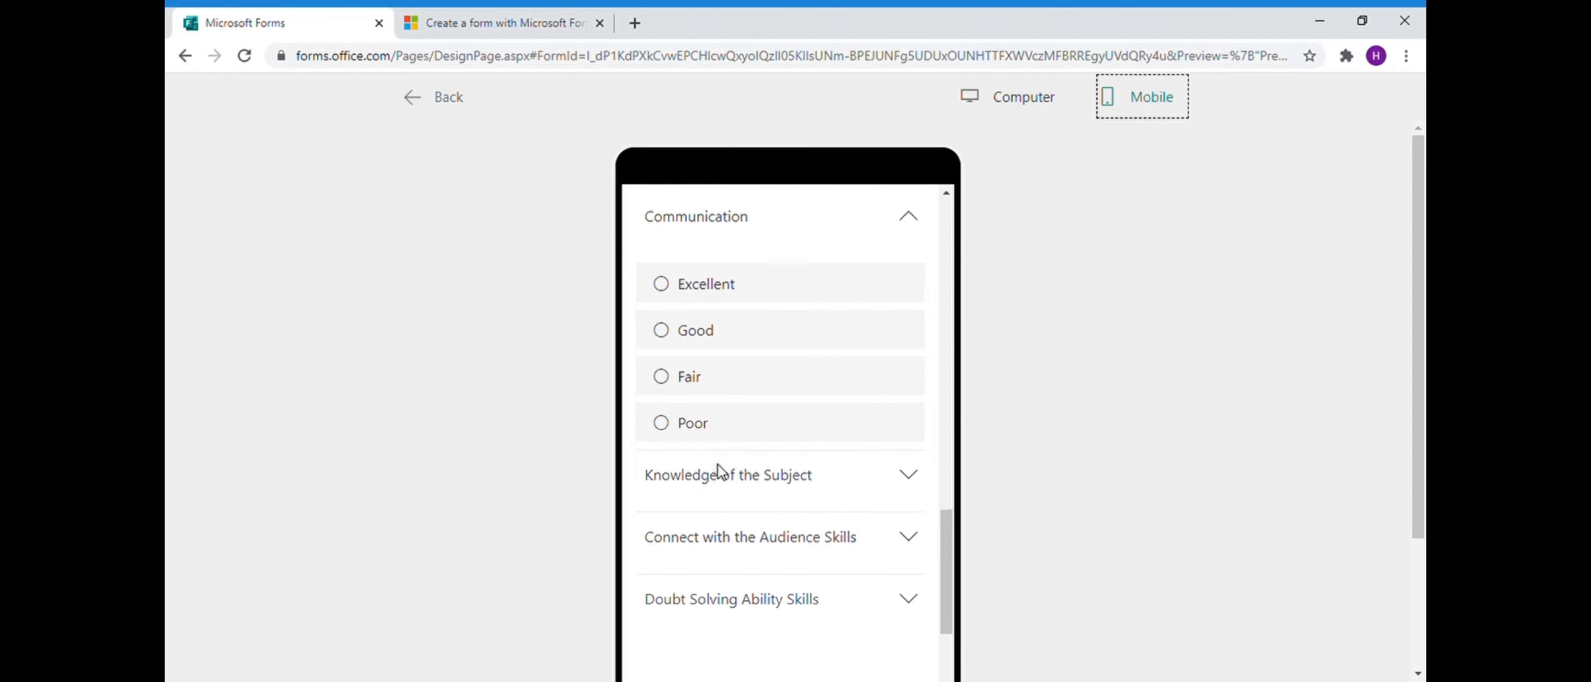
scroll(722, 471, "down", 4)
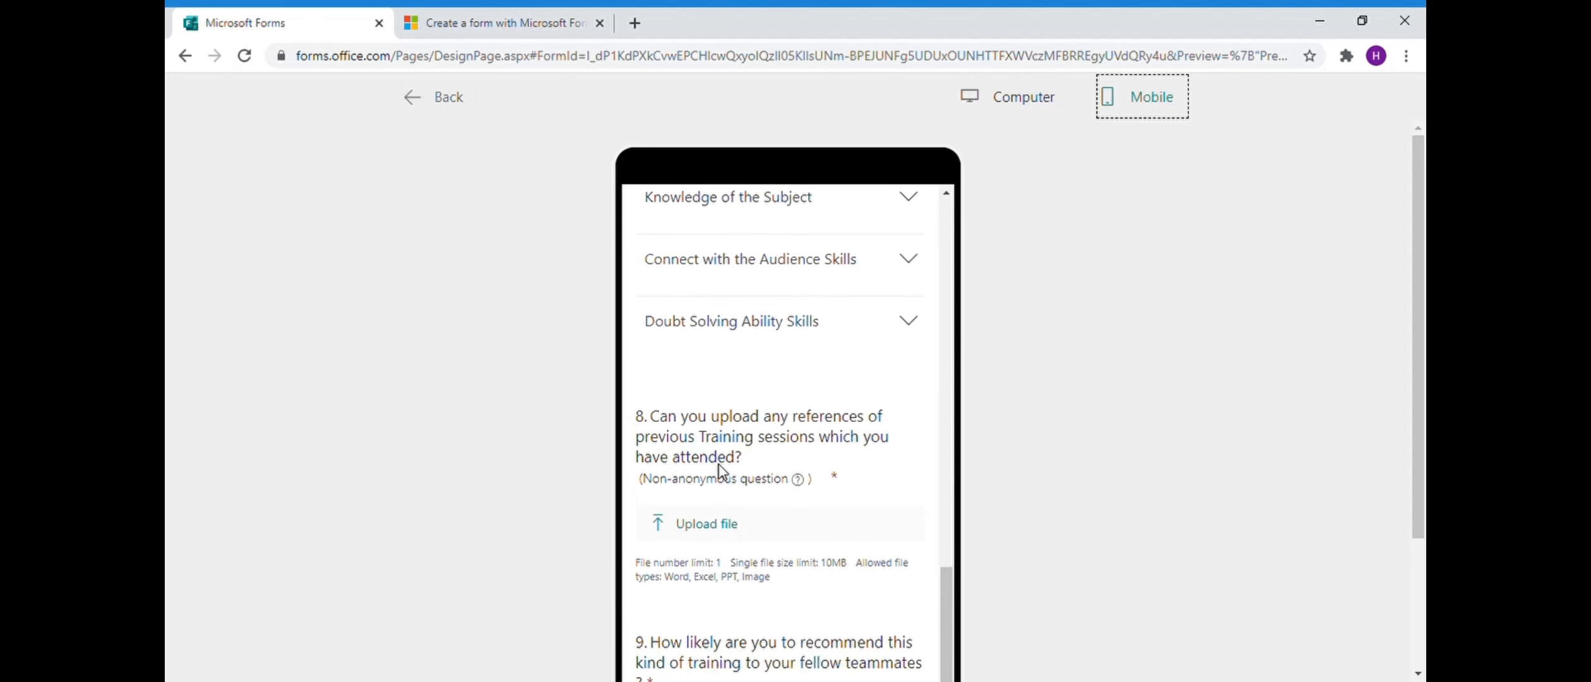
scroll(728, 472, "down", 2)
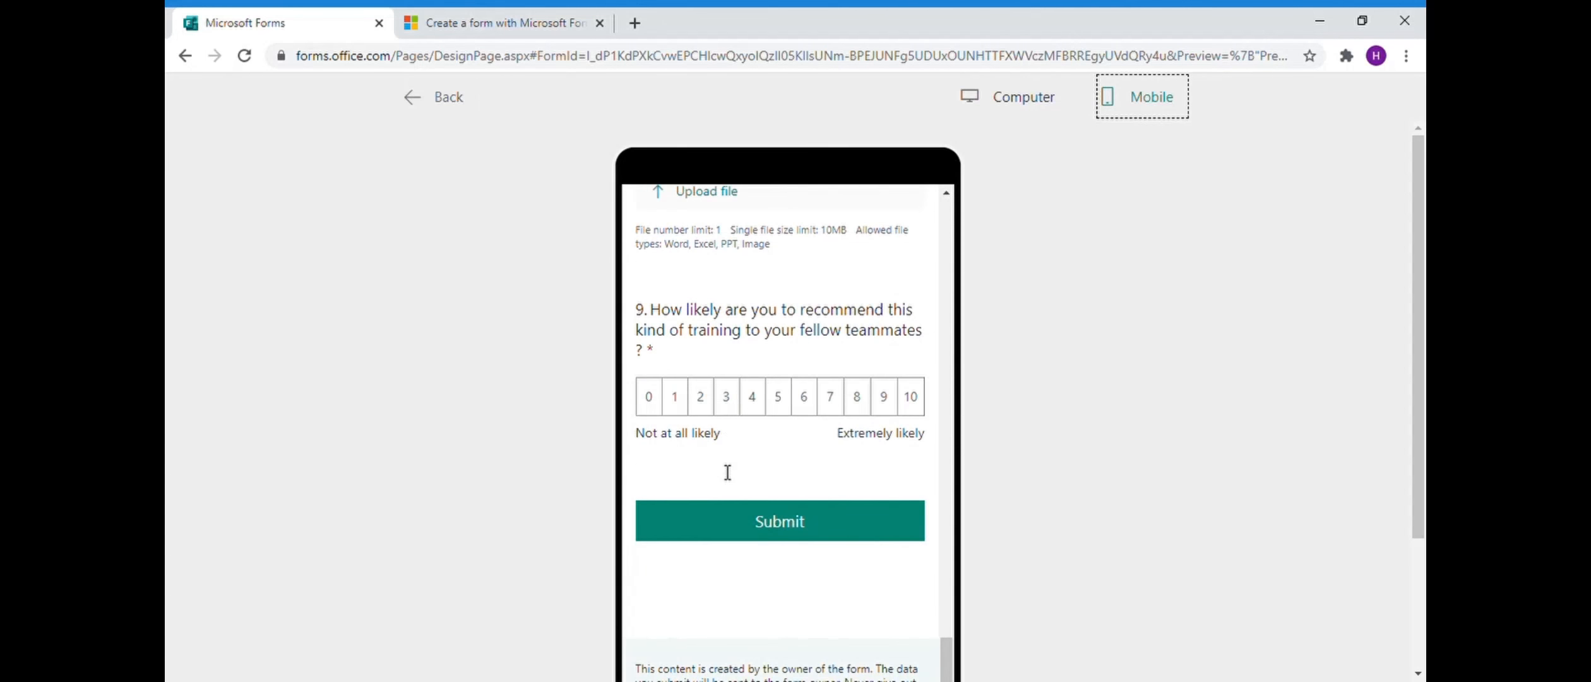
scroll(767, 477, "down", 3)
scroll(768, 475, "up", 20)
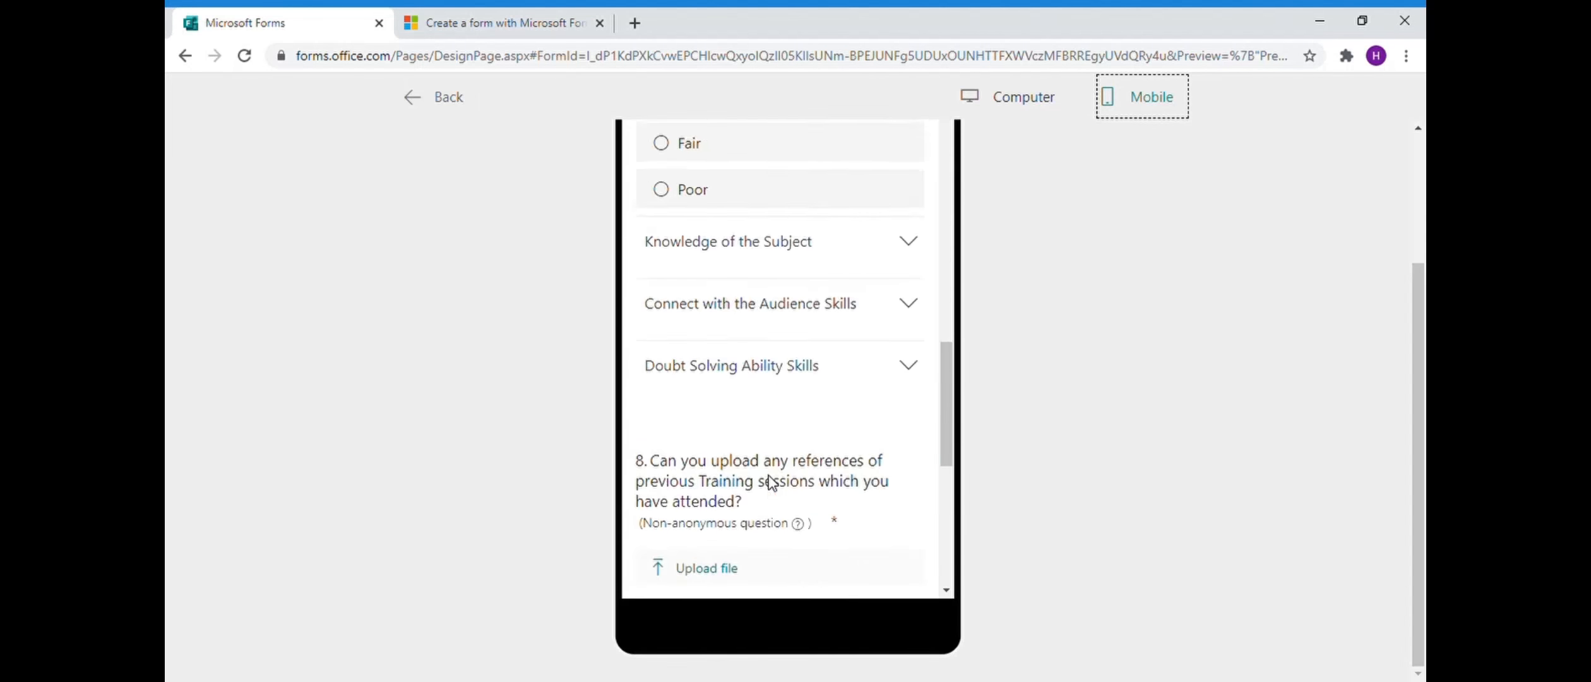
- Switch the preview to the computer layout and answer question 1 with Excellent and question 2 with Good
left_click(1043, 120)
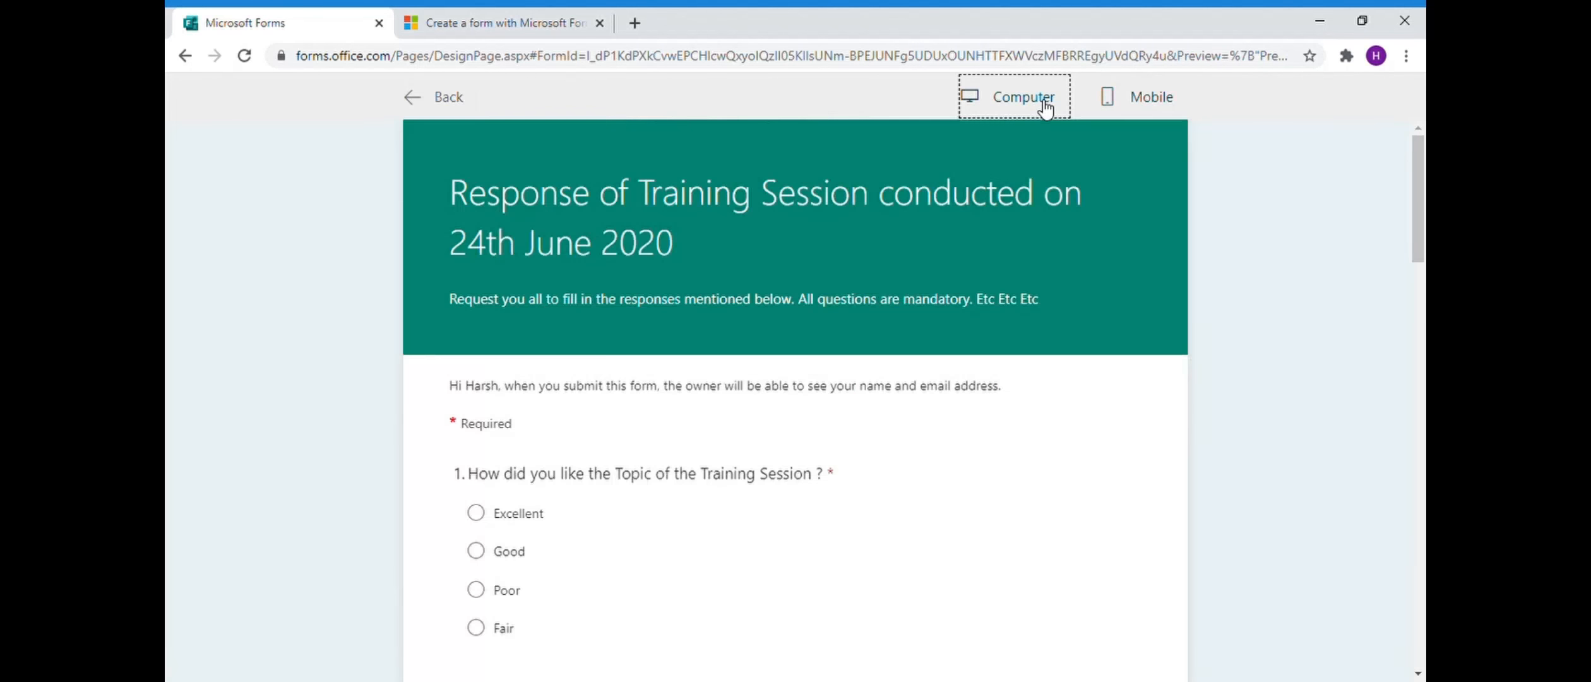
scroll(539, 488, "down", 1)
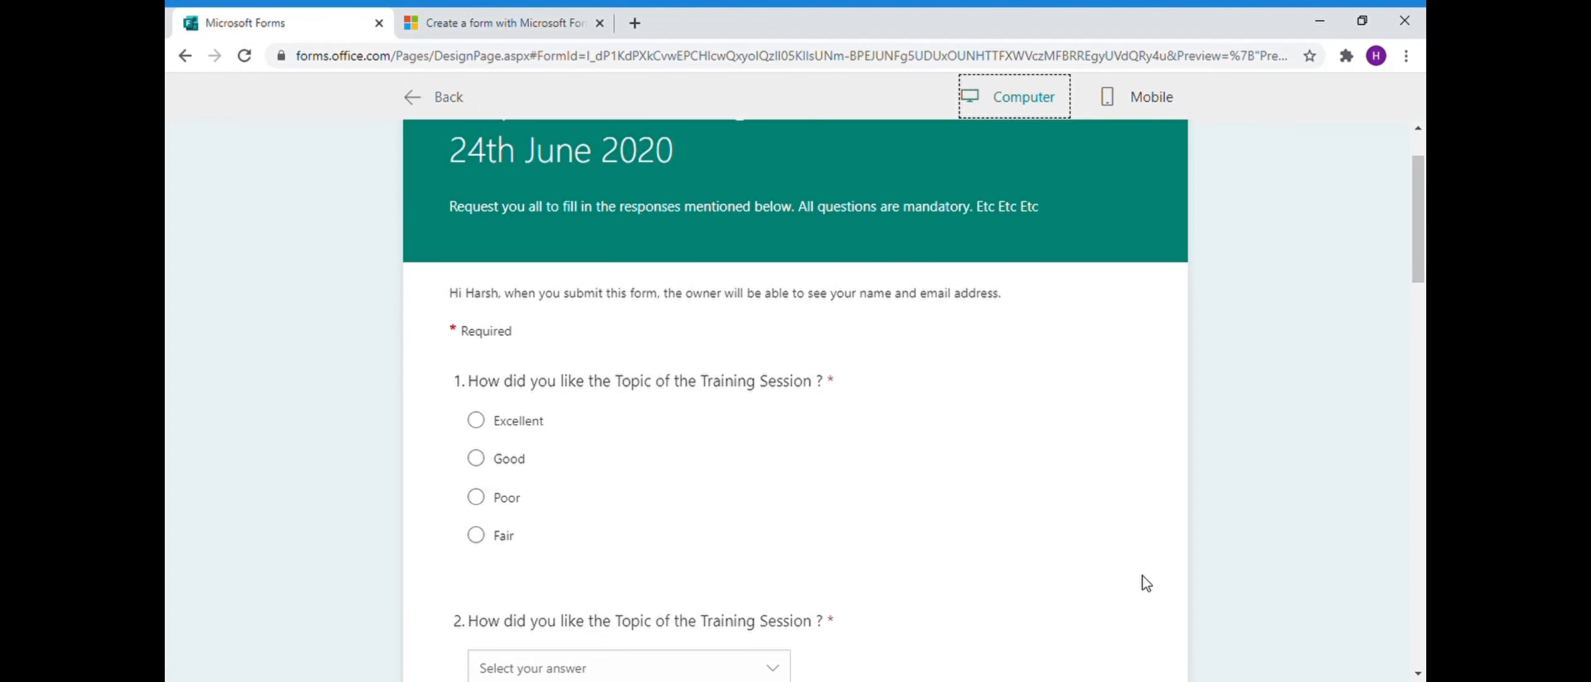
left_click(521, 434)
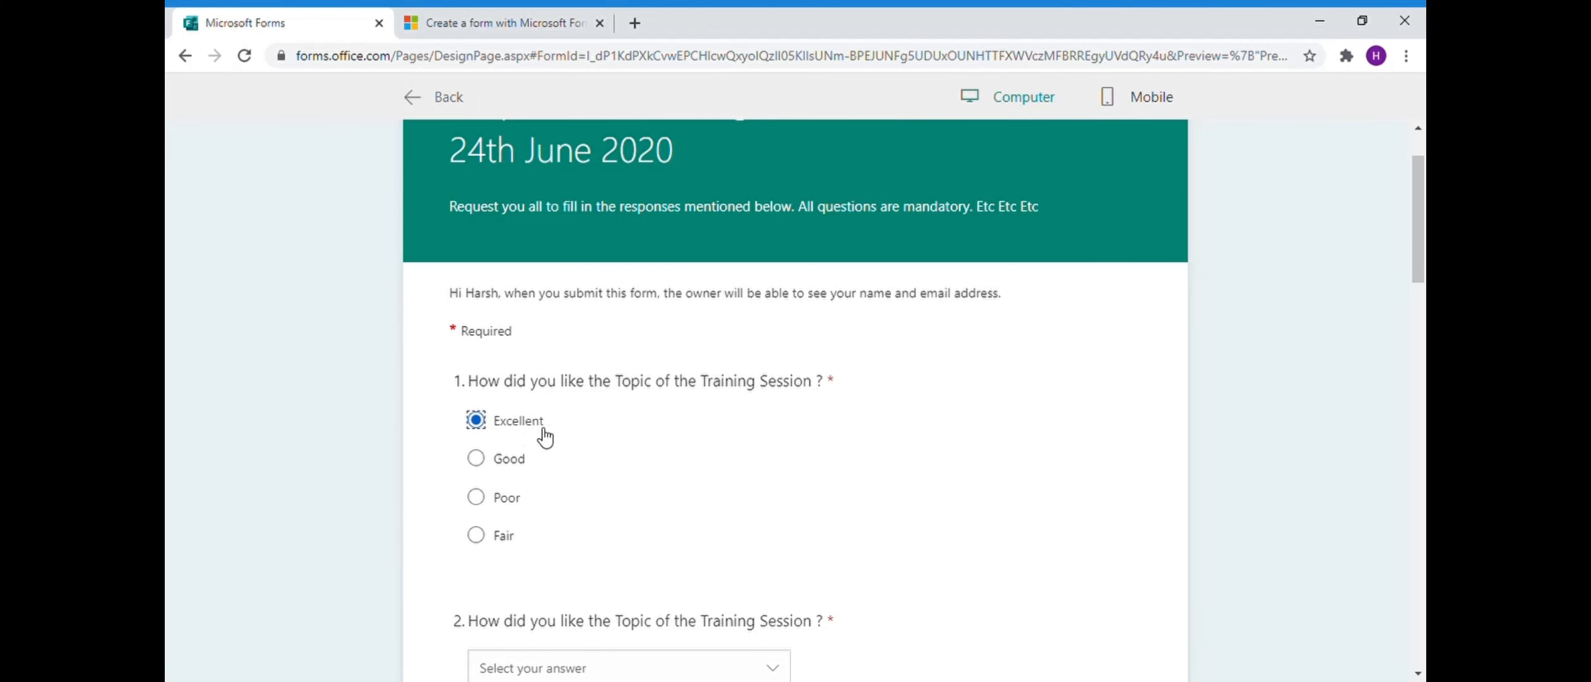
scroll(631, 448, "down", 4)
left_click(762, 404)
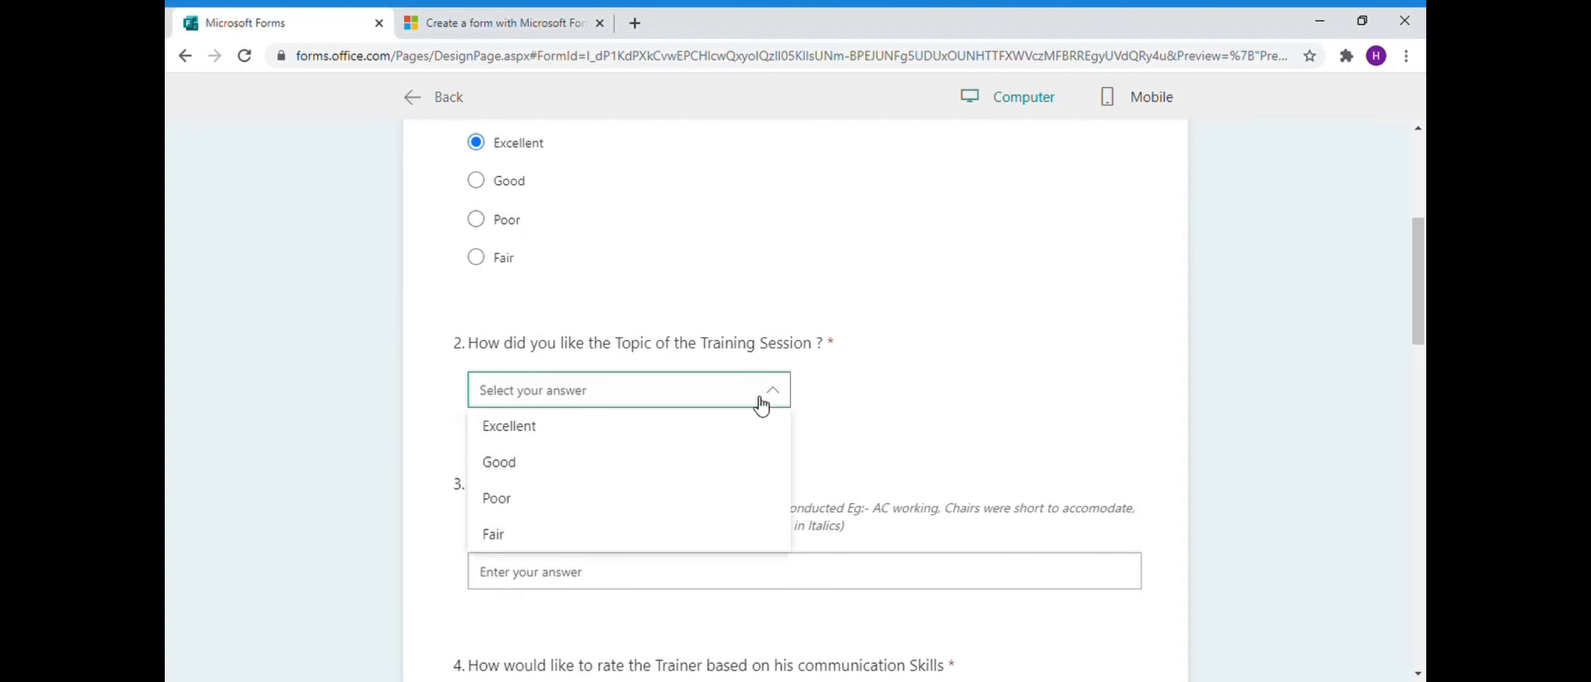
left_click(693, 466)
- Answer question 3 with "It was good, the Ac was not working properly."
left_click(612, 568)
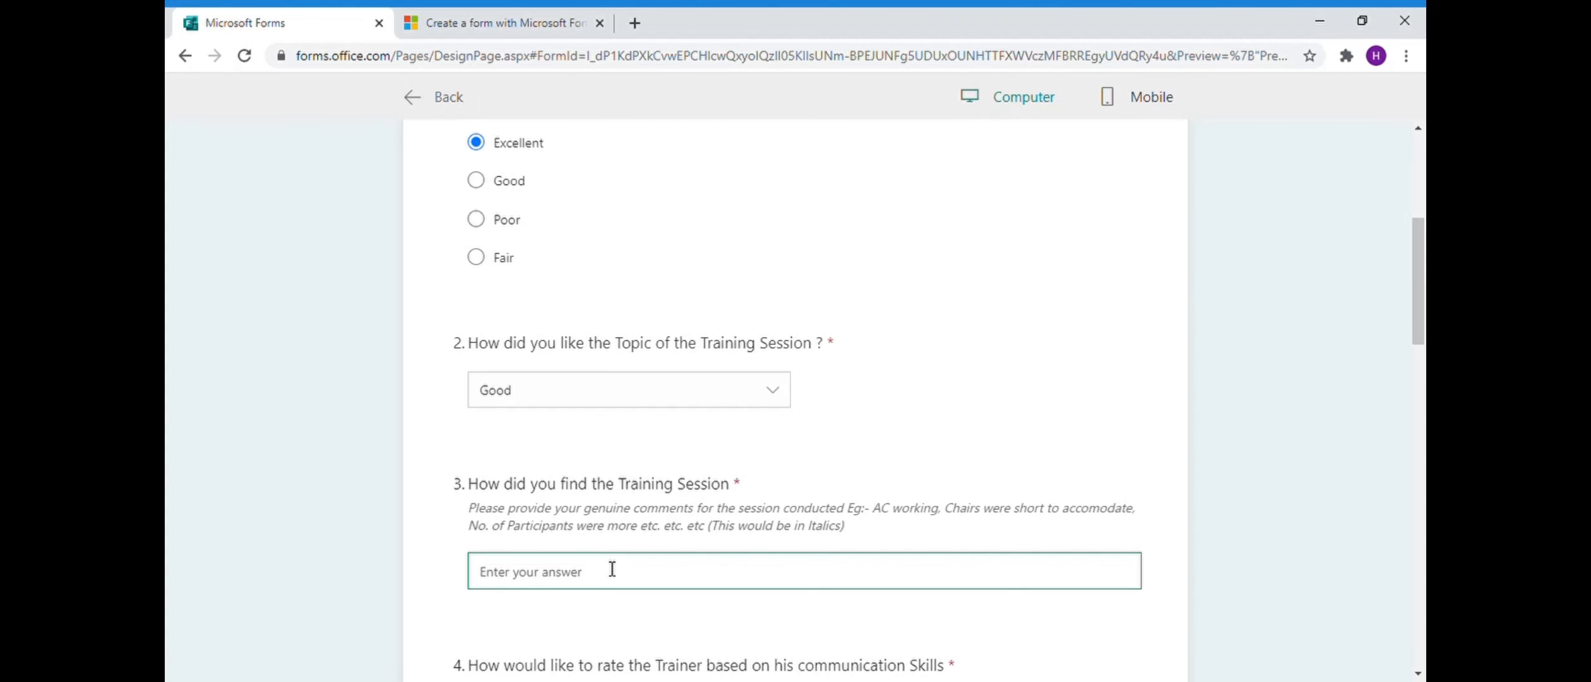
type("It was good, the Ac was not working properlty")
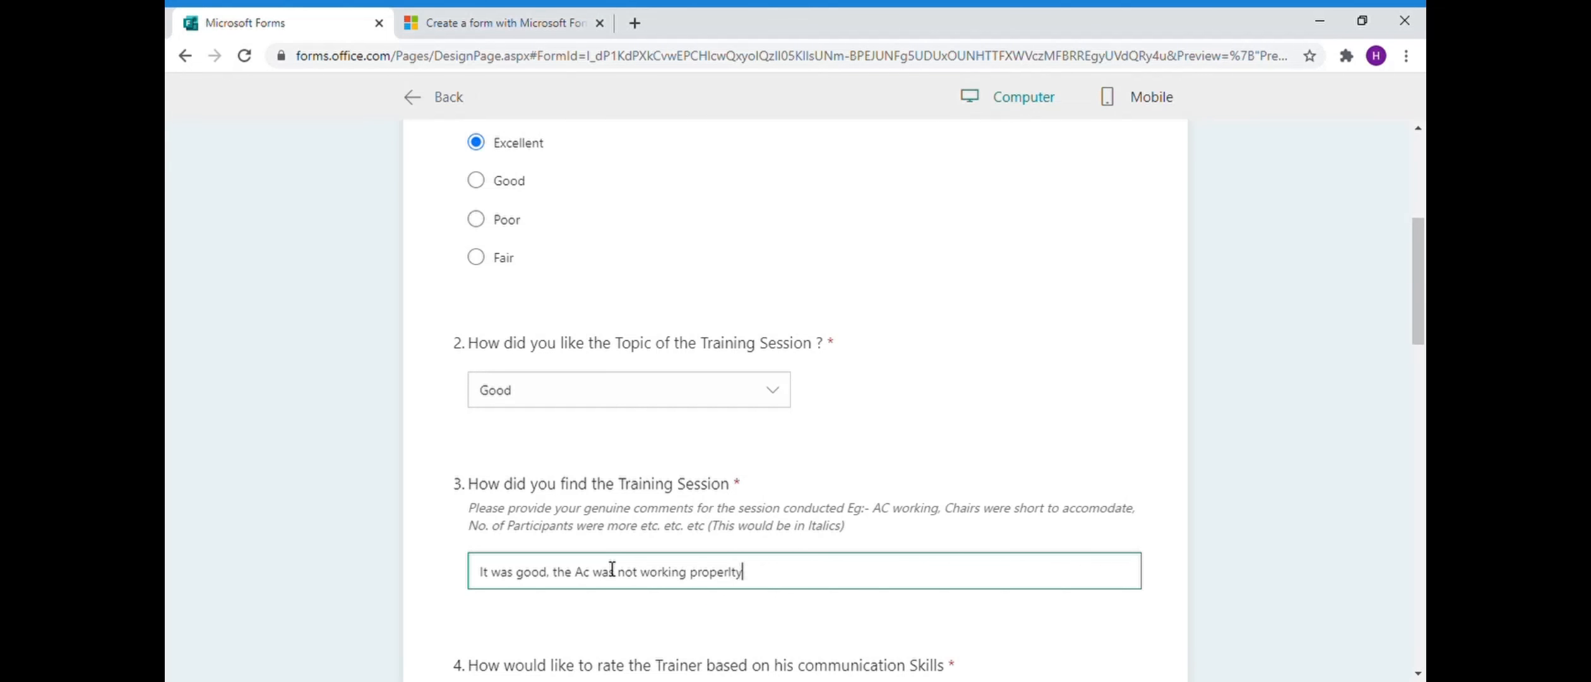
type("ly")
scroll(582, 566, "down", 3)
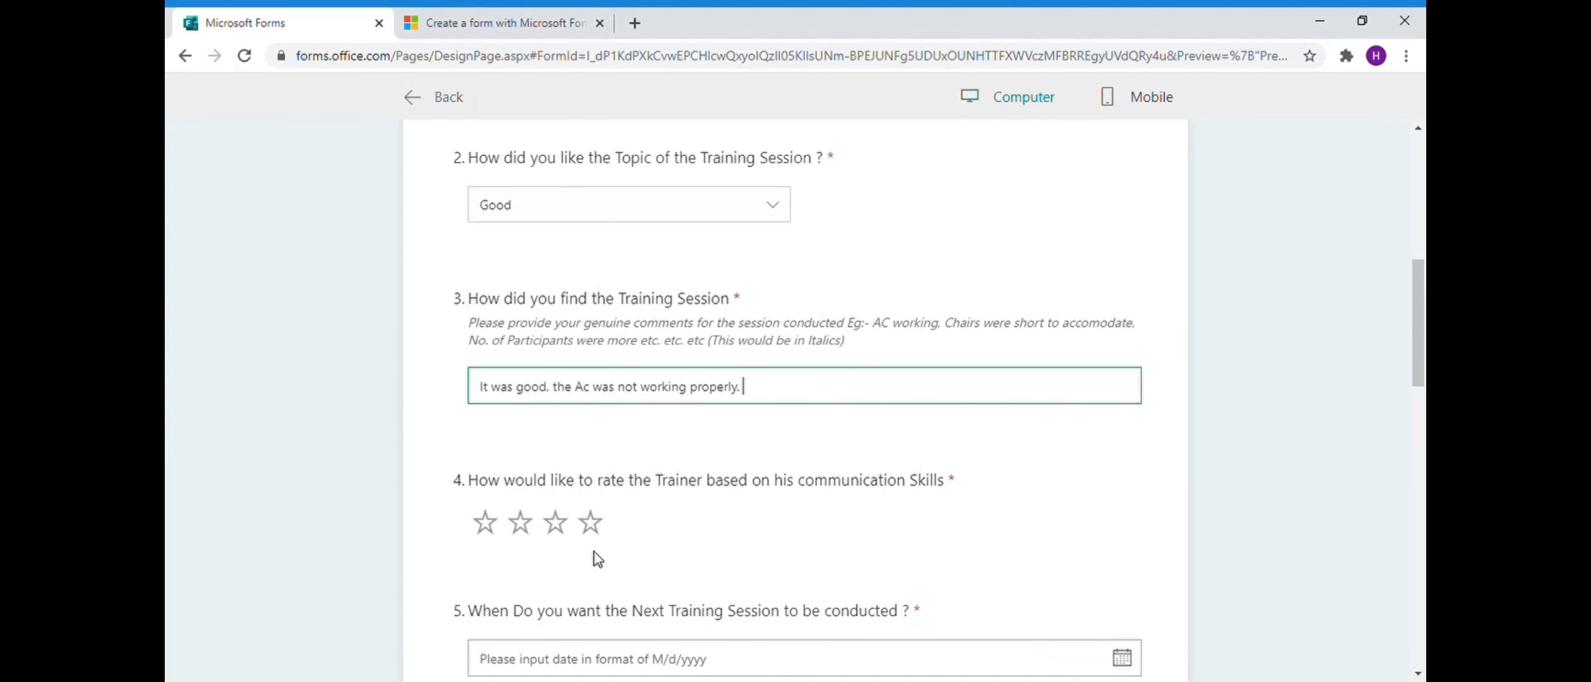
- Rate the trainer's communication skills four stars in question 4 and set the next training date in question 5 to 8/5/2020
left_click(593, 525)
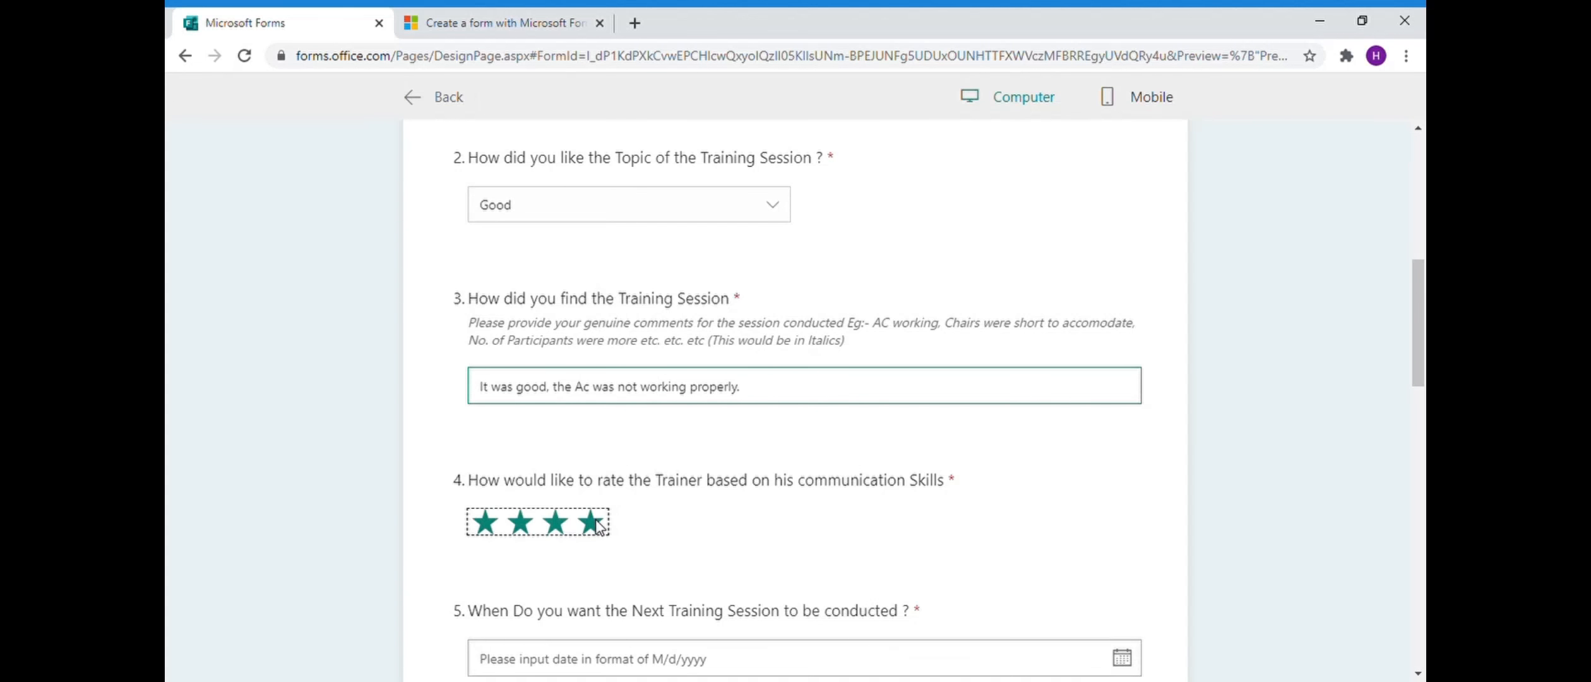
scroll(599, 527, "down", 1)
scroll(599, 527, "down", 3)
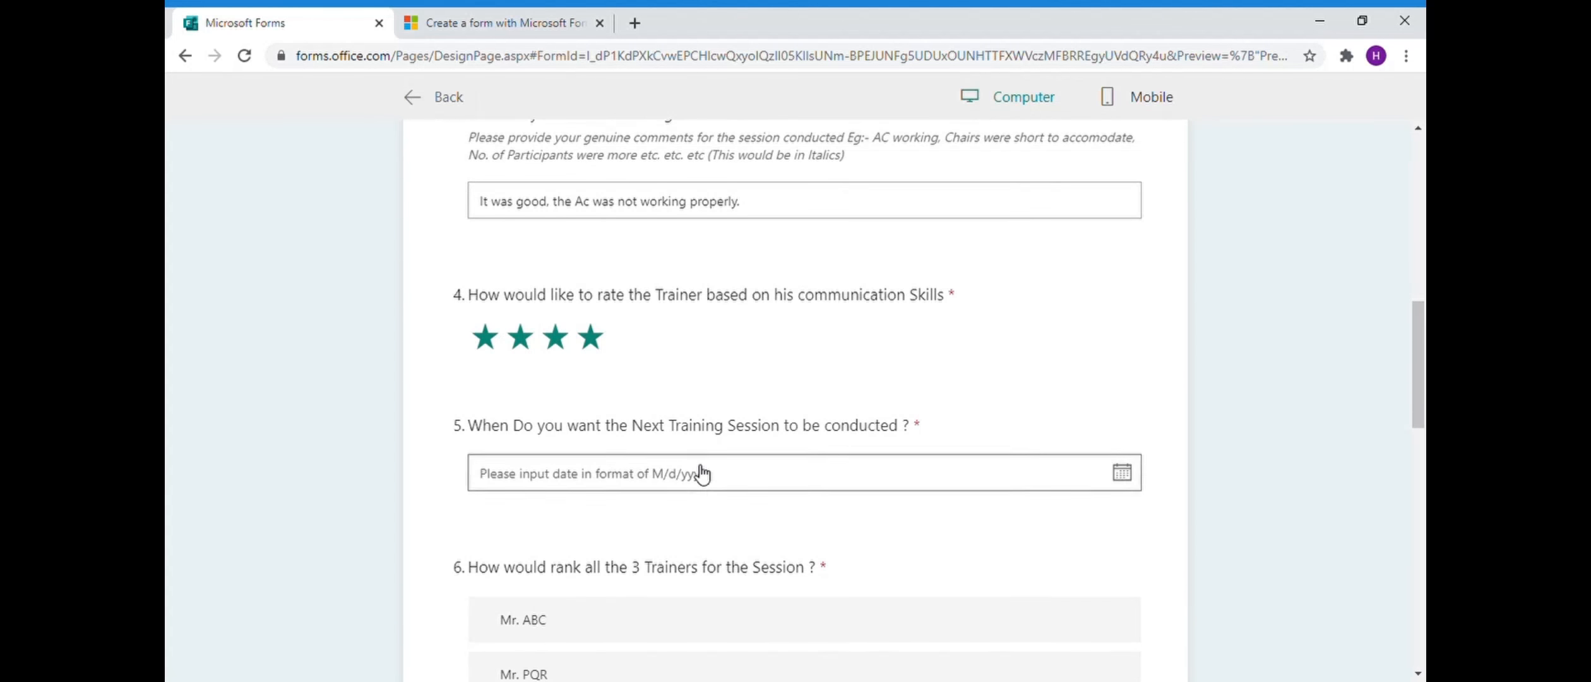
left_click(1124, 482)
left_click(870, 515)
left_click(870, 515)
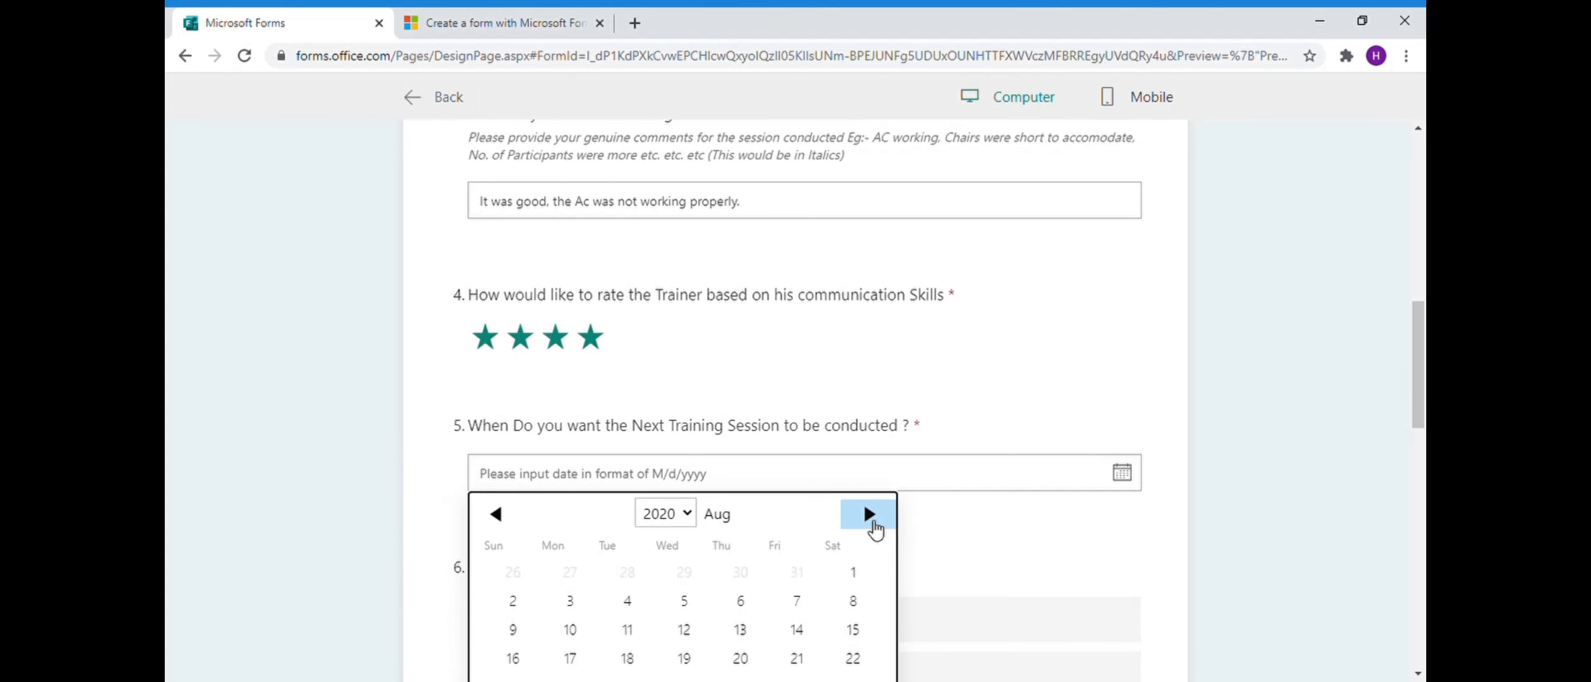
left_click(697, 605)
- Rank the trainers in question 6 with Mr. XYZ first, Mr. PQR second and Mr. ABC third
scroll(694, 593, "down", 3)
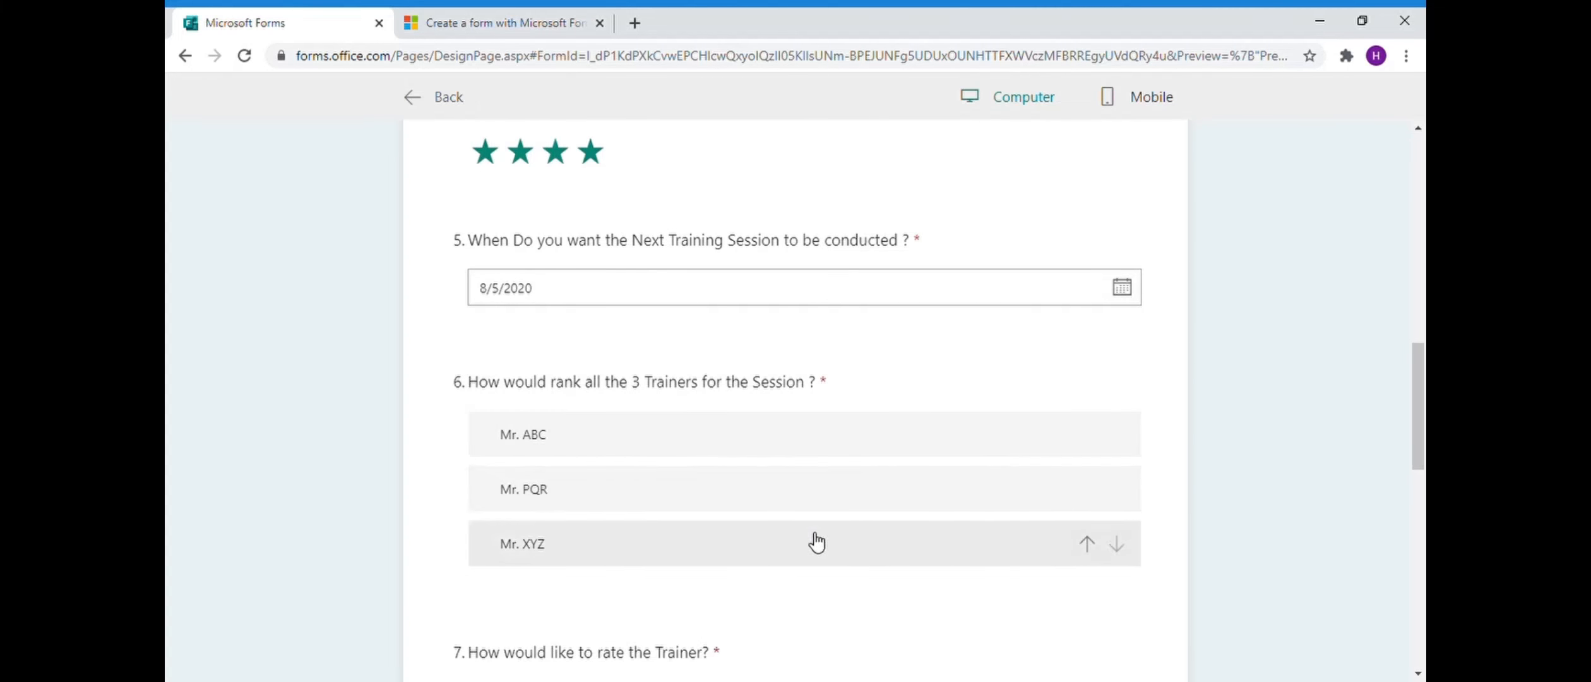
left_click(1128, 435)
left_click(1119, 491)
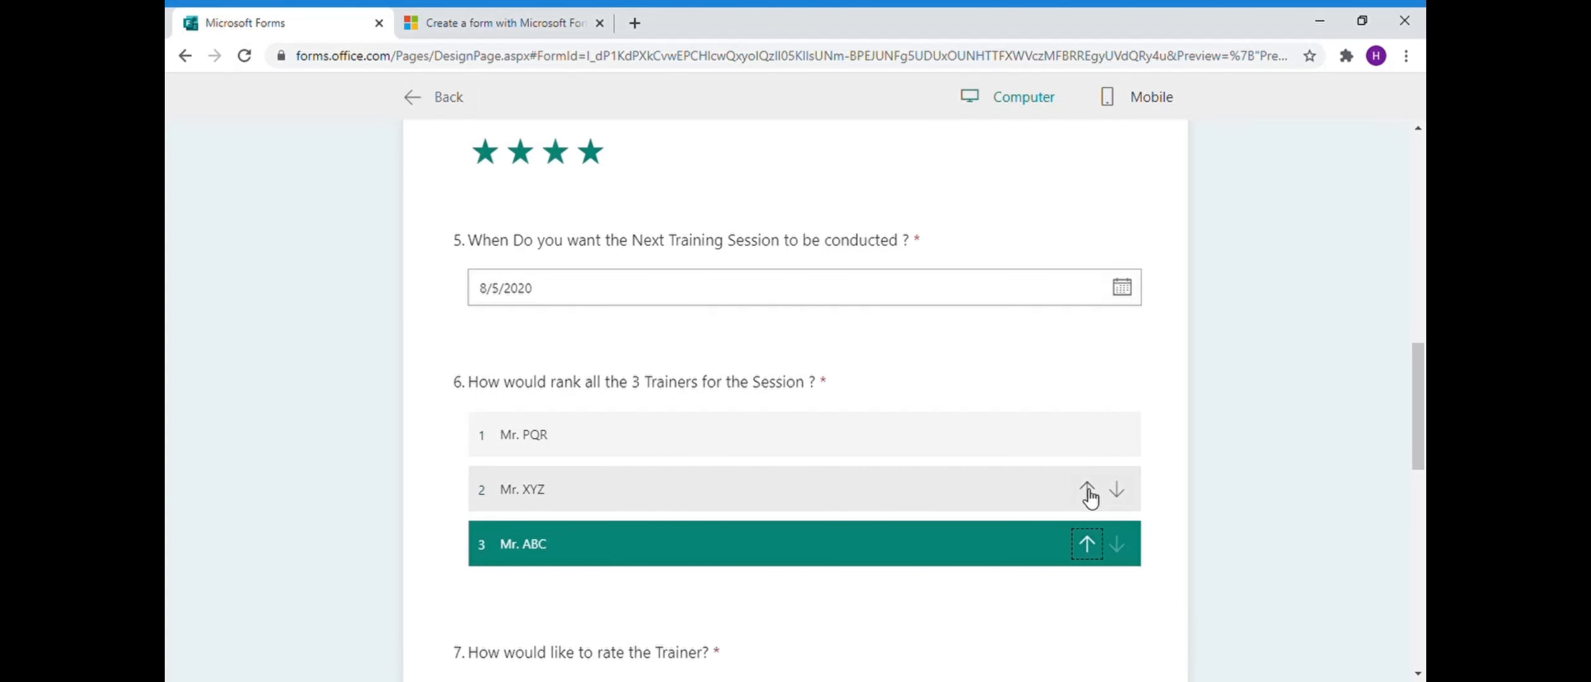
left_click(1087, 489)
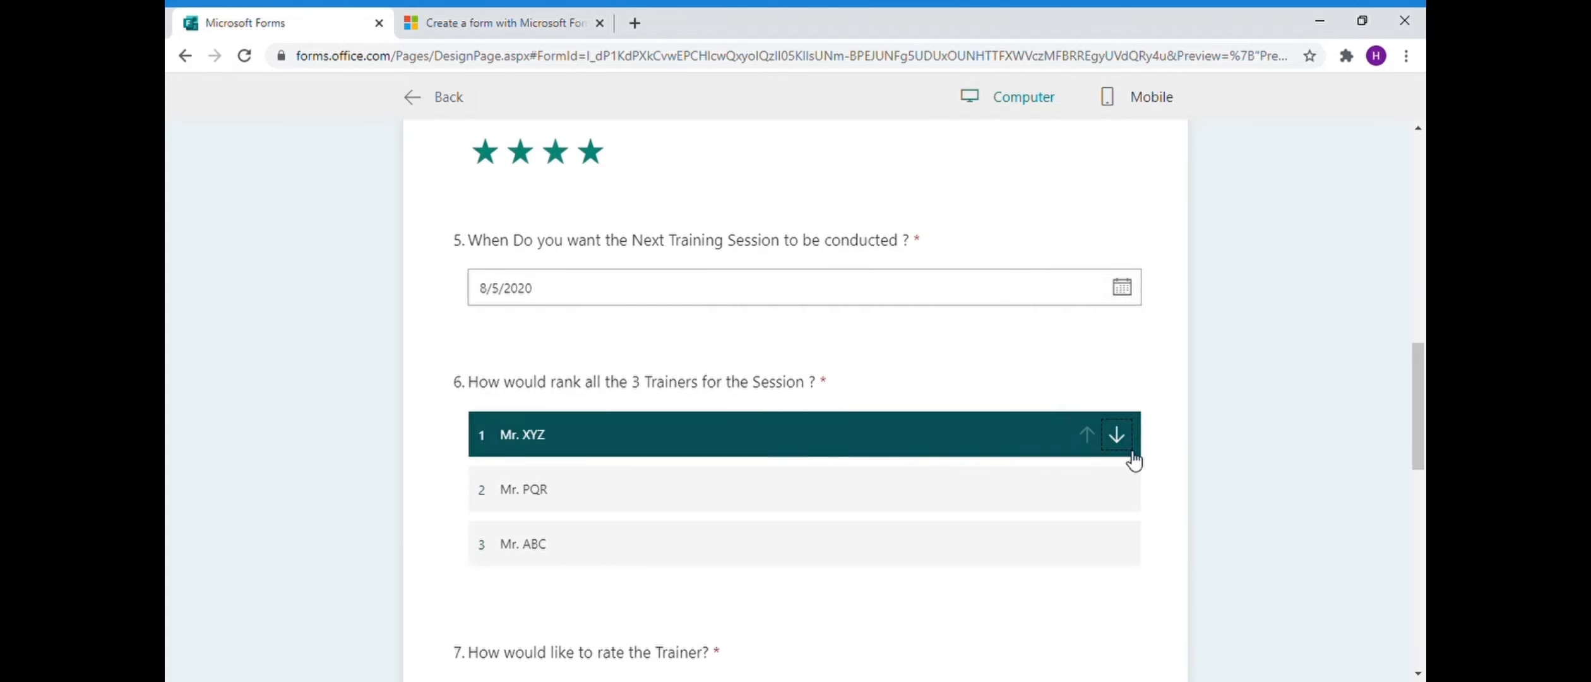
left_click(1201, 432)
mouse_move(880, 456)
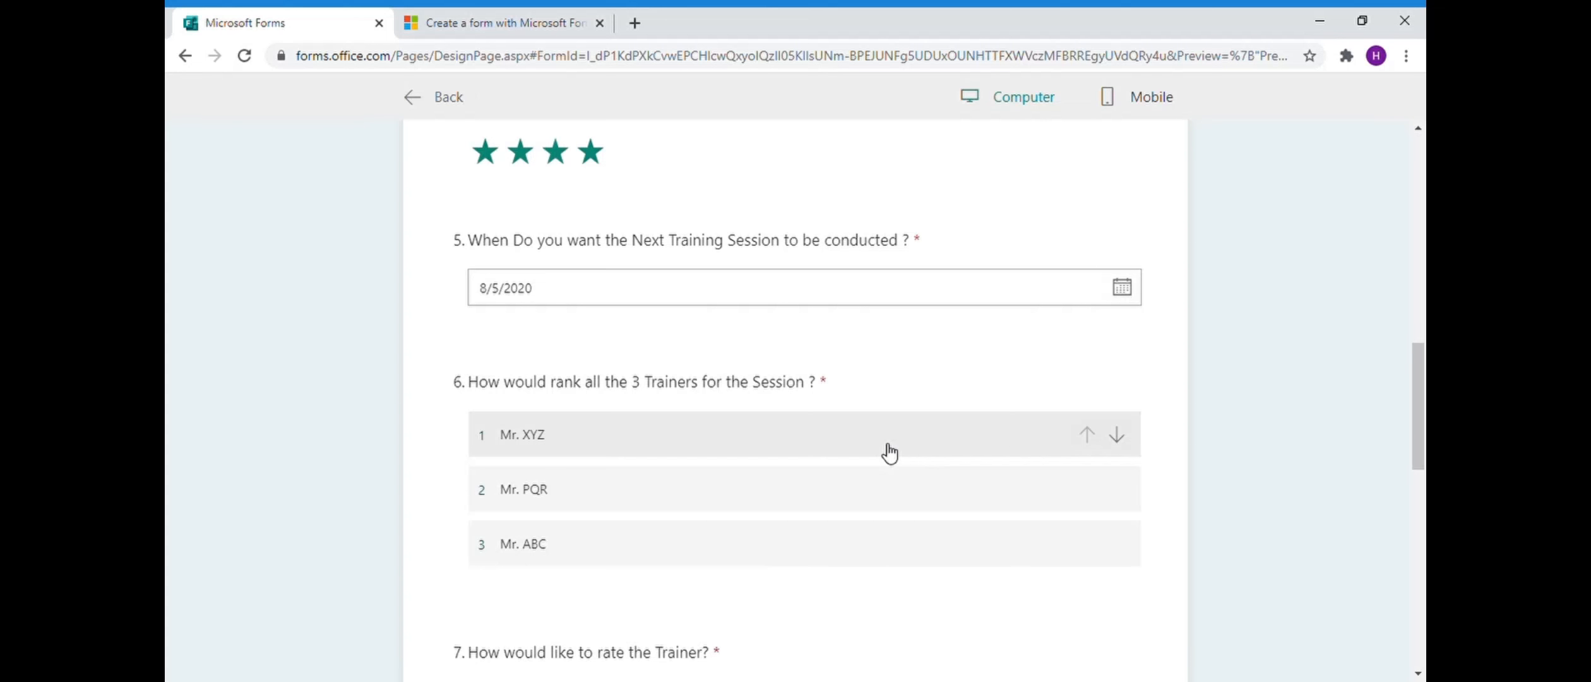
- In question 7, rate Communication Excellent, Knowledge of the Subject Good, Connect with the Audience Skills Fair and Doubt Solving Ability Skills Poor
scroll(707, 533, "down", 3)
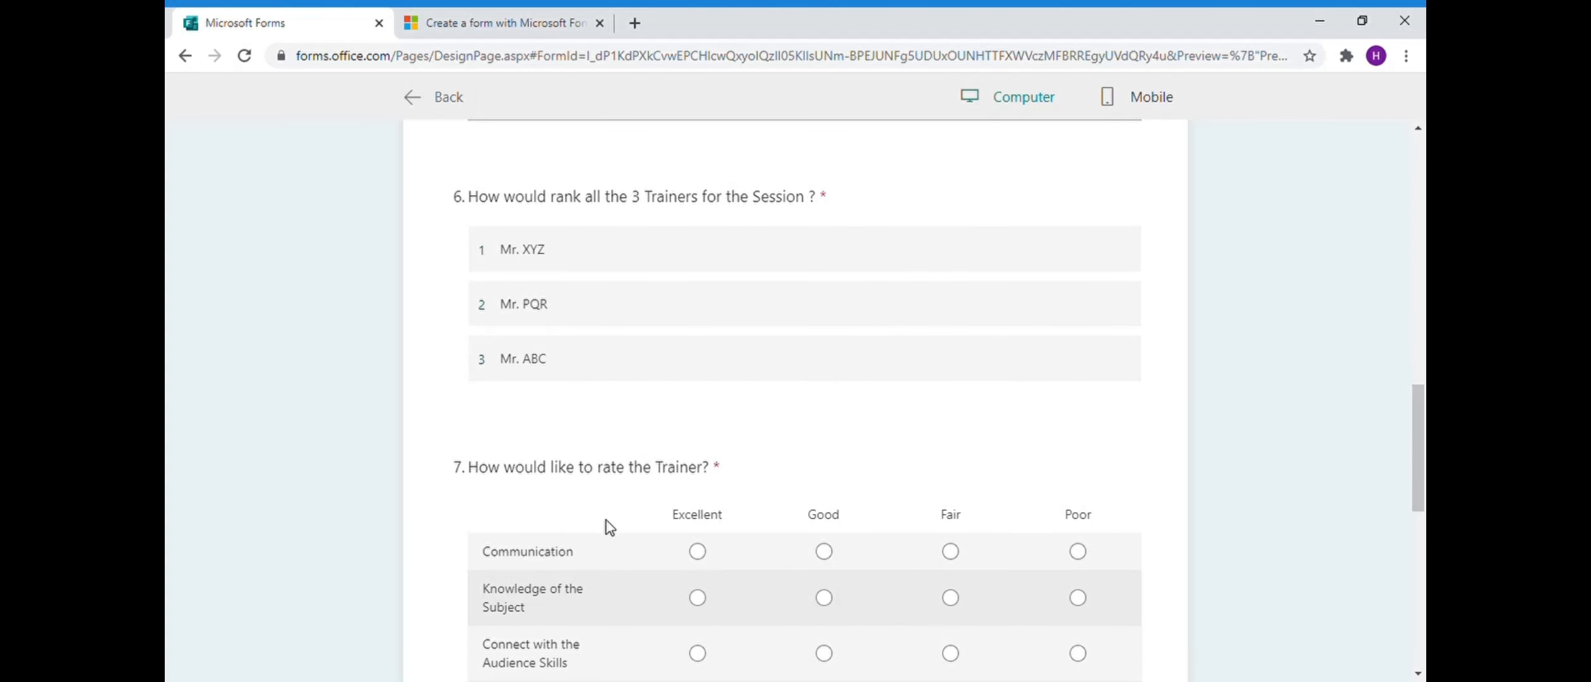
scroll(609, 527, "down", 1)
scroll(618, 510, "down", 2)
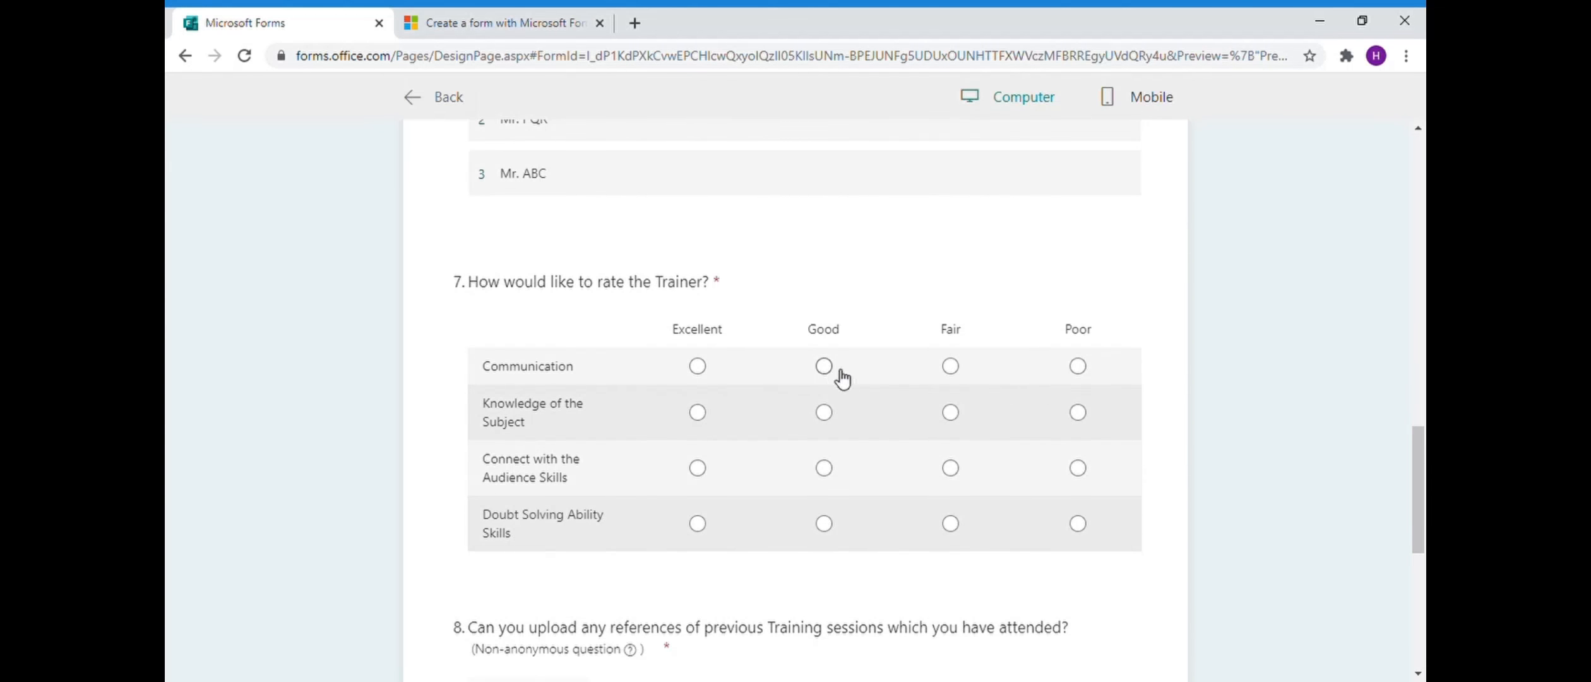
left_click(697, 366)
left_click(824, 412)
left_click(950, 468)
left_click(1079, 524)
- Leave the file upload in question 8 empty and answer the recommendation question 9 with a score of 8
scroll(745, 540, "down", 3)
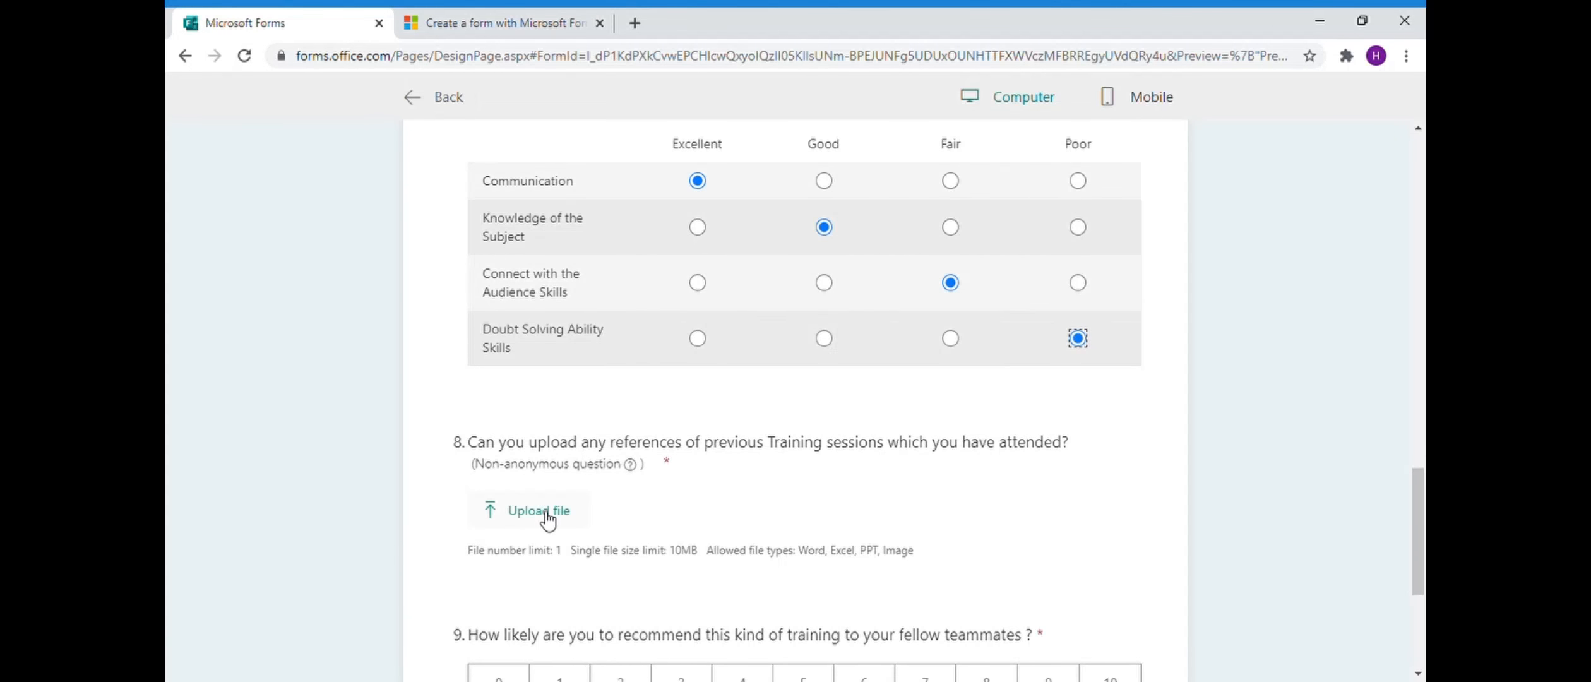
scroll(543, 511, "down", 1)
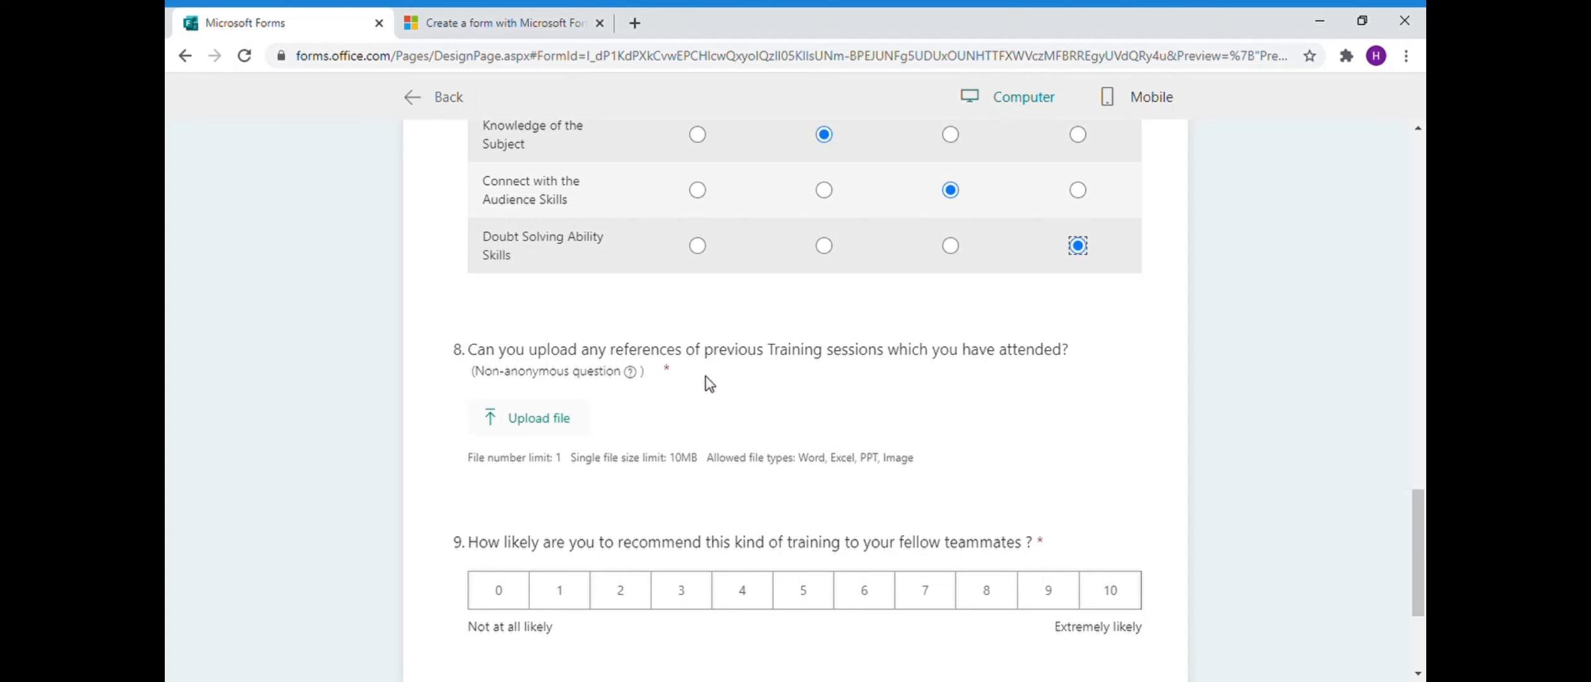
scroll(681, 434, "down", 2)
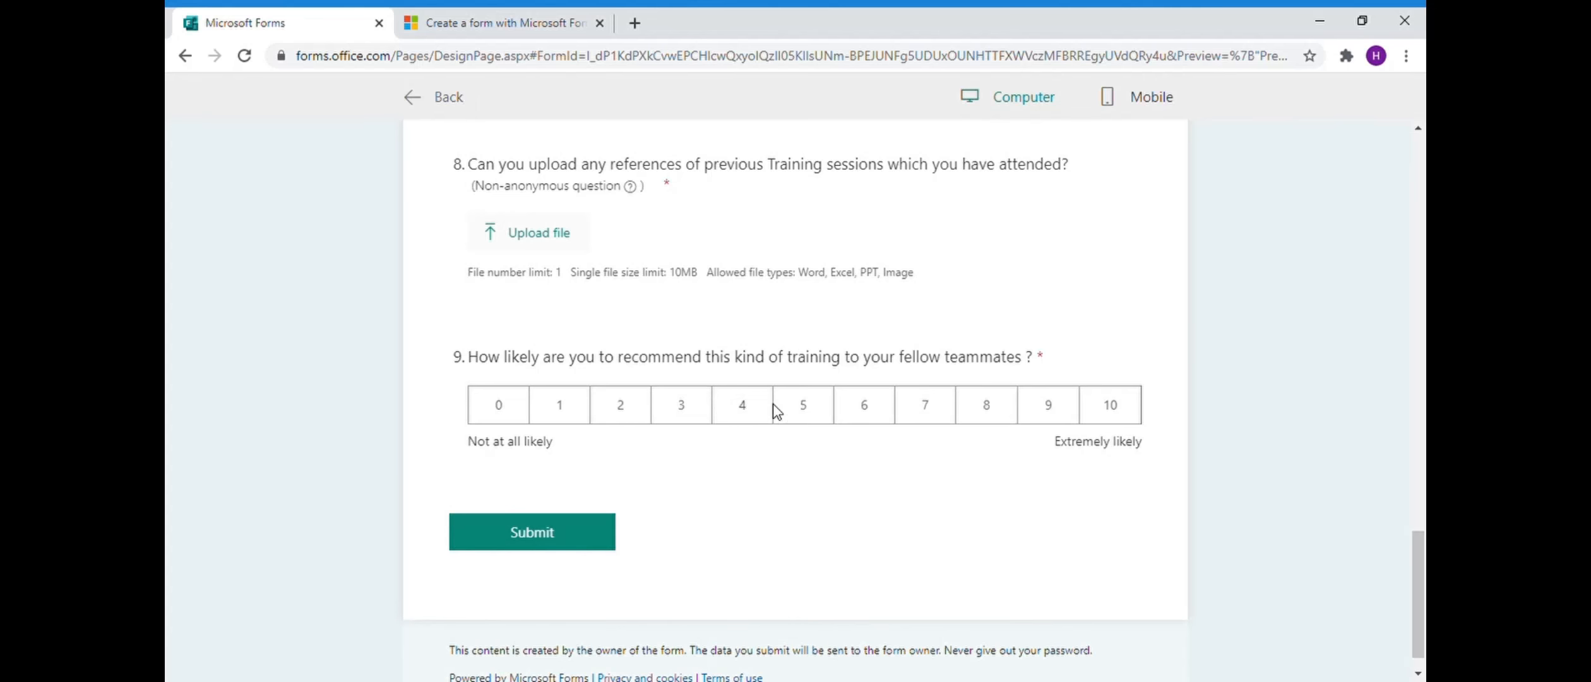
left_click(970, 417)
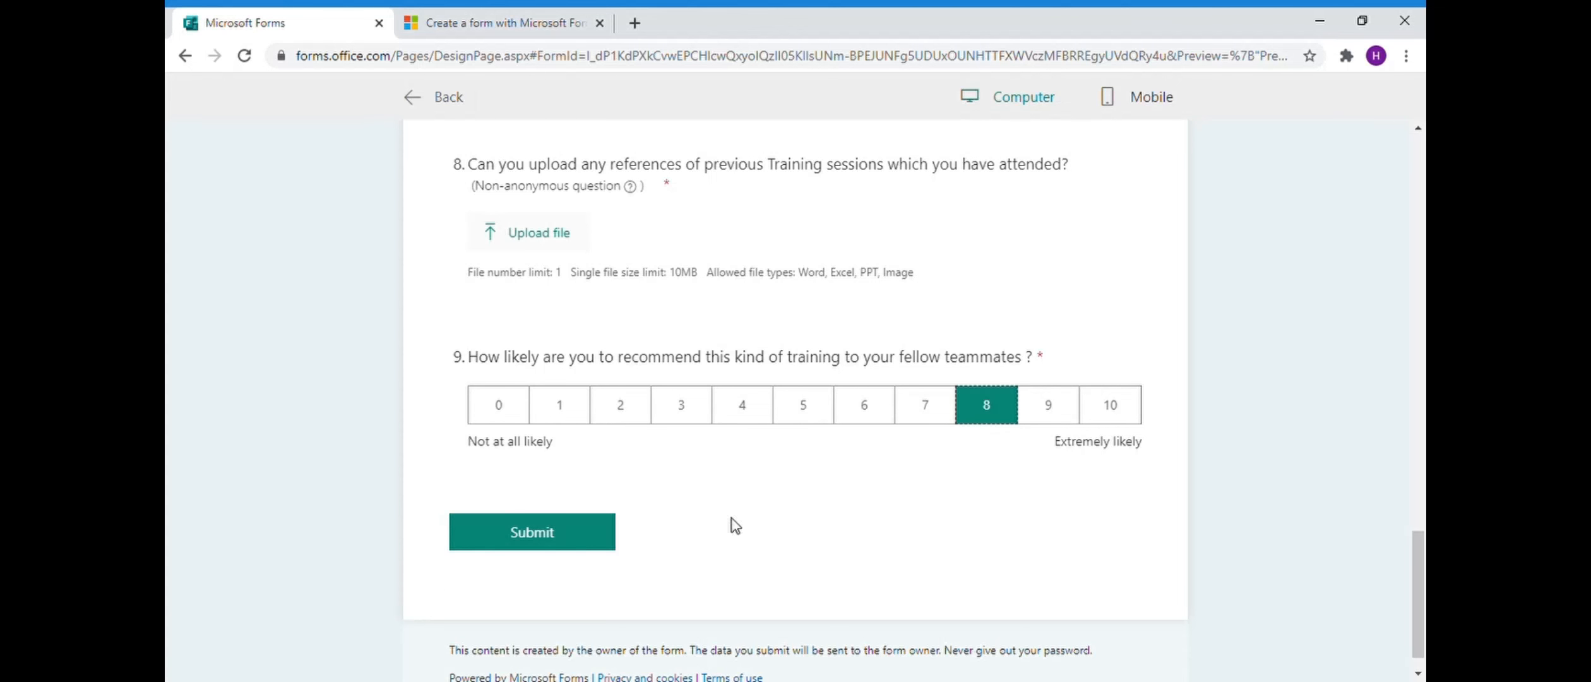
- Look back over the answers and try to submit the response without a file in question 8
scroll(698, 499, "up", 10)
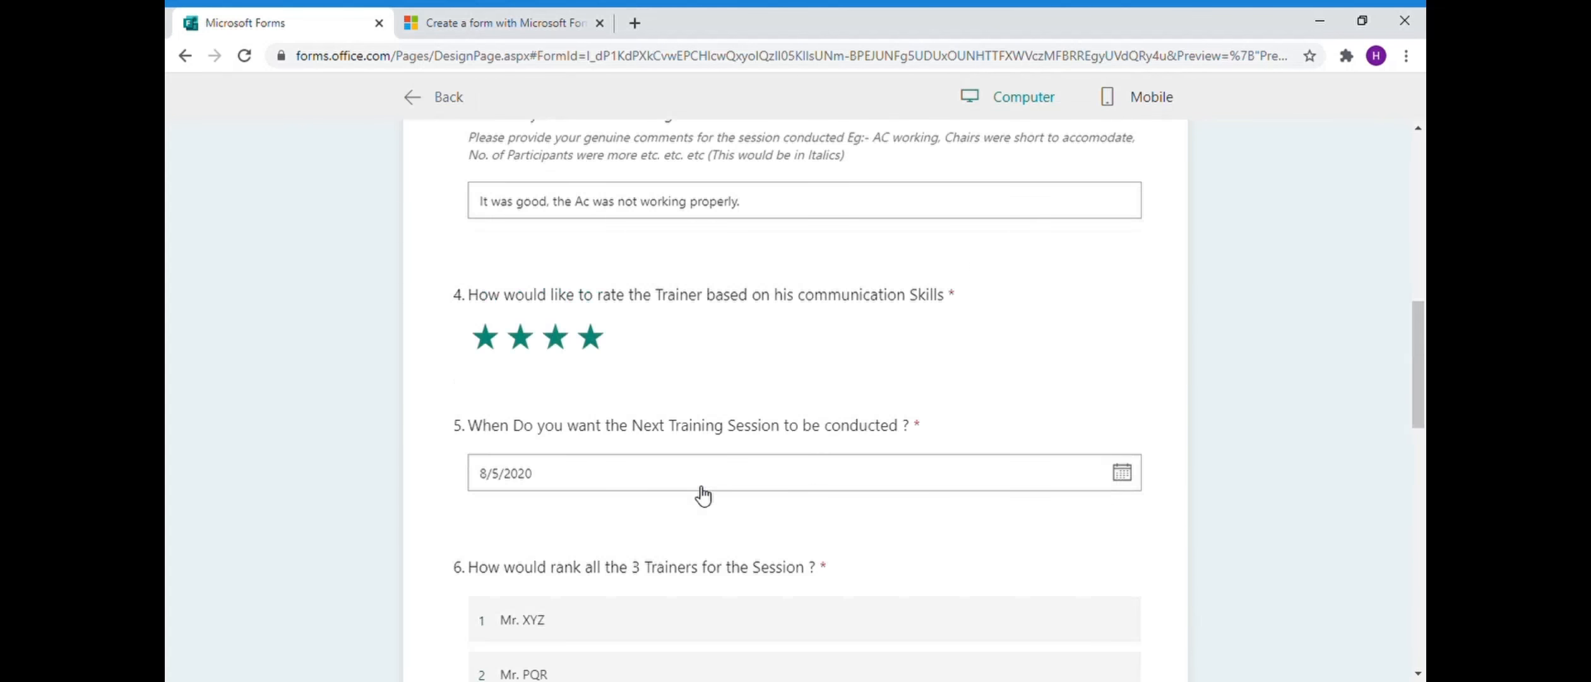
scroll(702, 496, "down", 8)
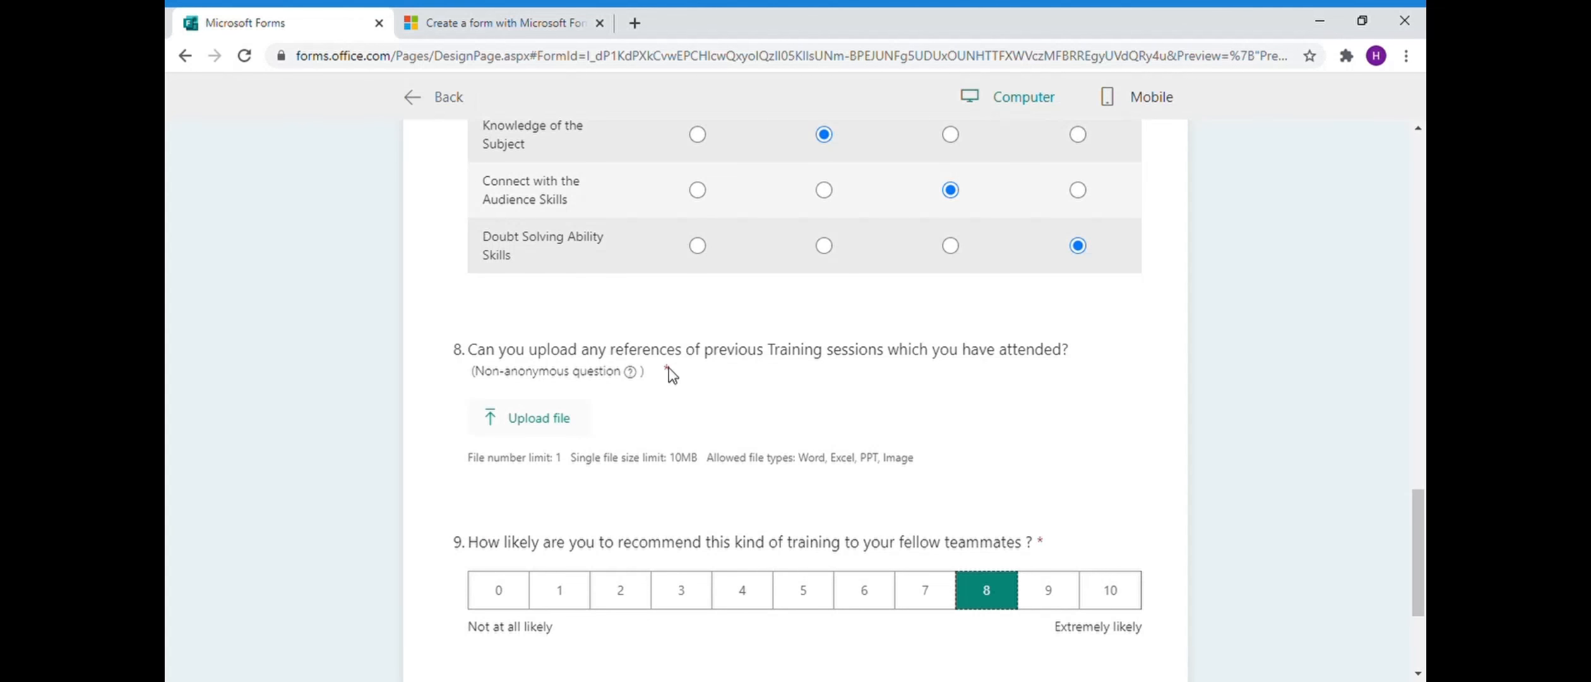
scroll(671, 379, "down", 4)
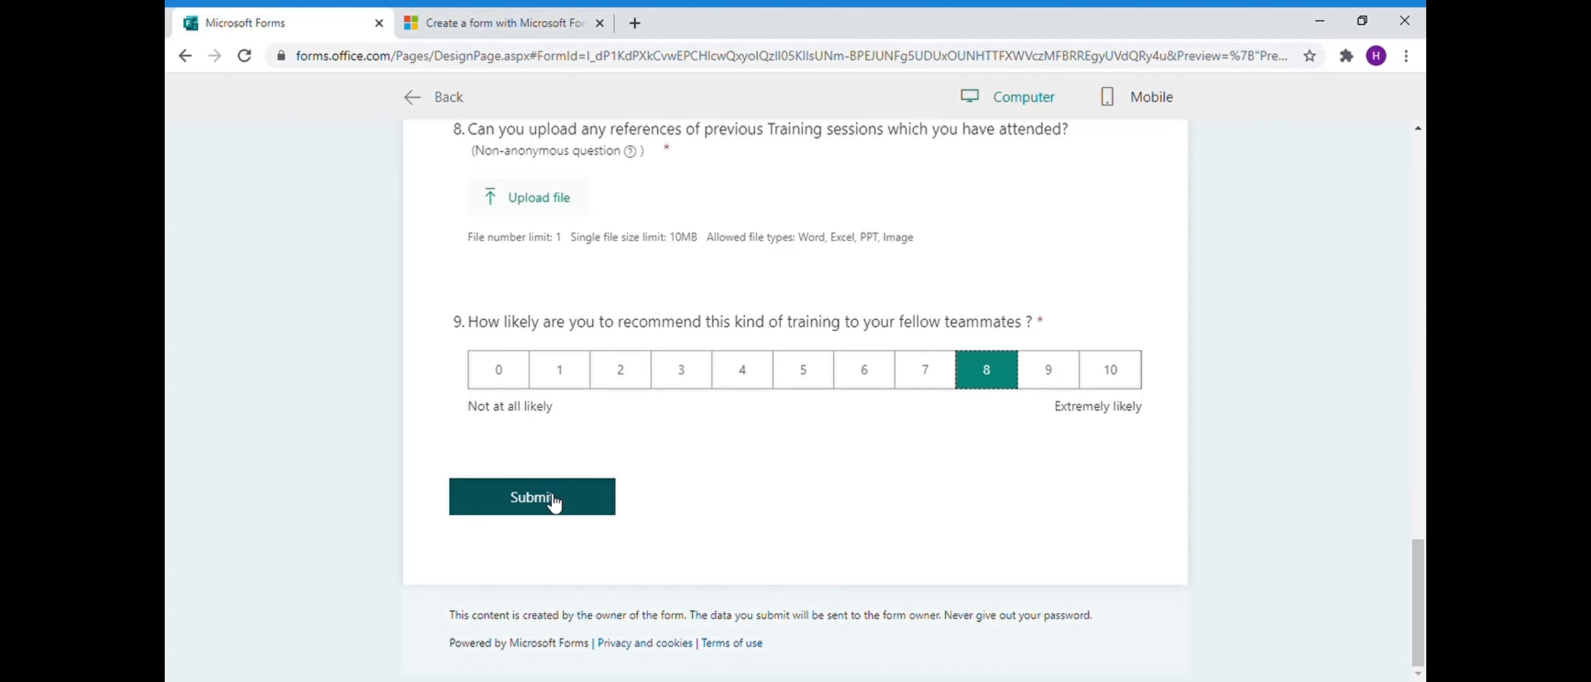
left_click(546, 499)
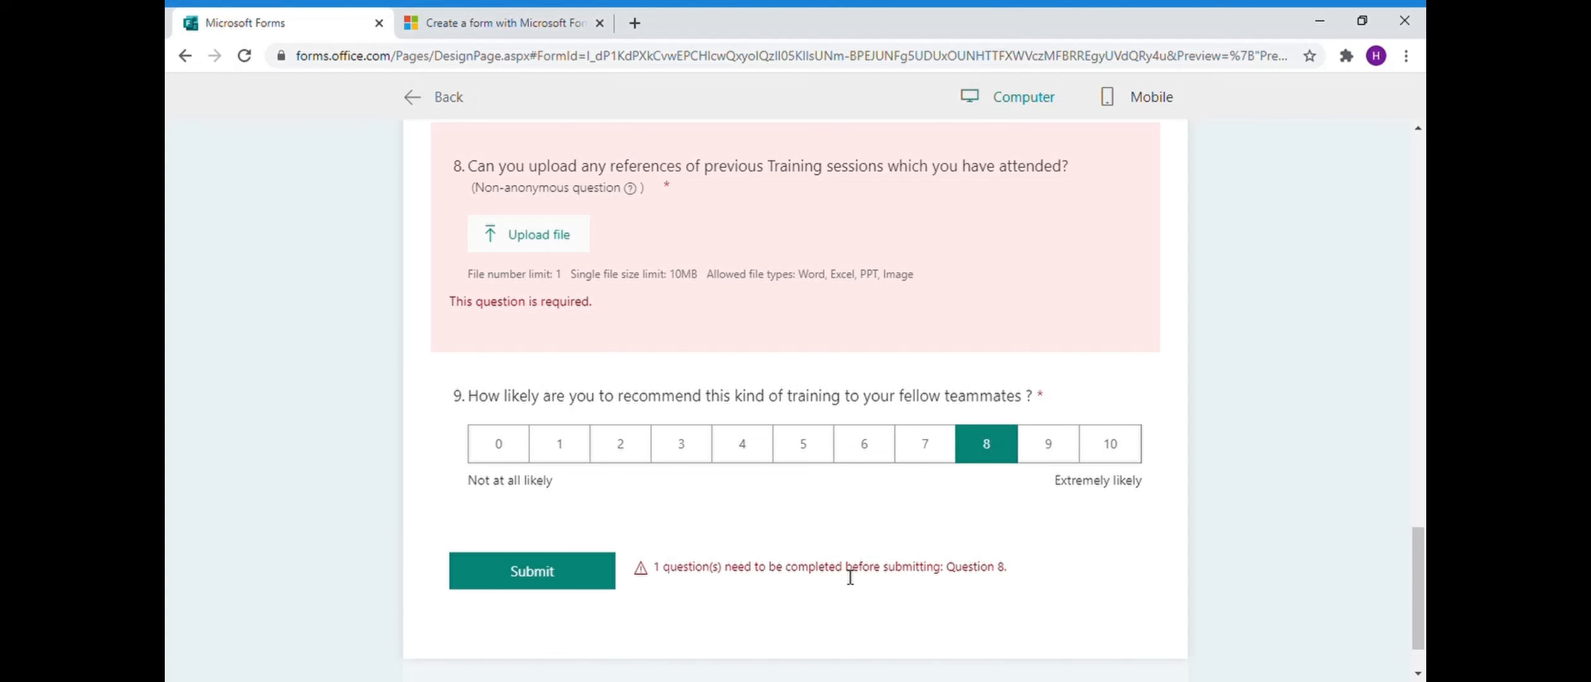
- Upload test.xlsx as the reference file for question 8 and submit the response
scroll(661, 450, "down", 1)
scroll(660, 455, "up", 1)
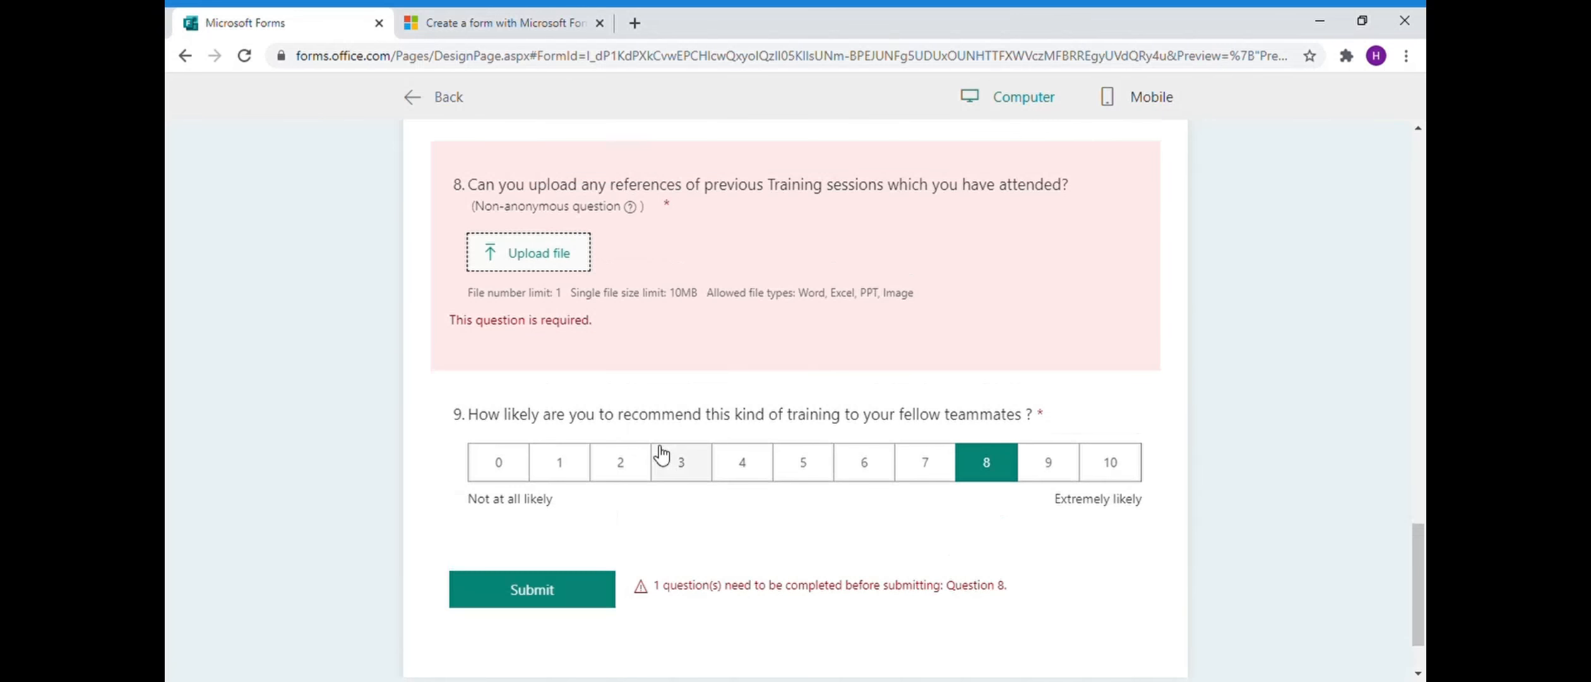
left_click(539, 254)
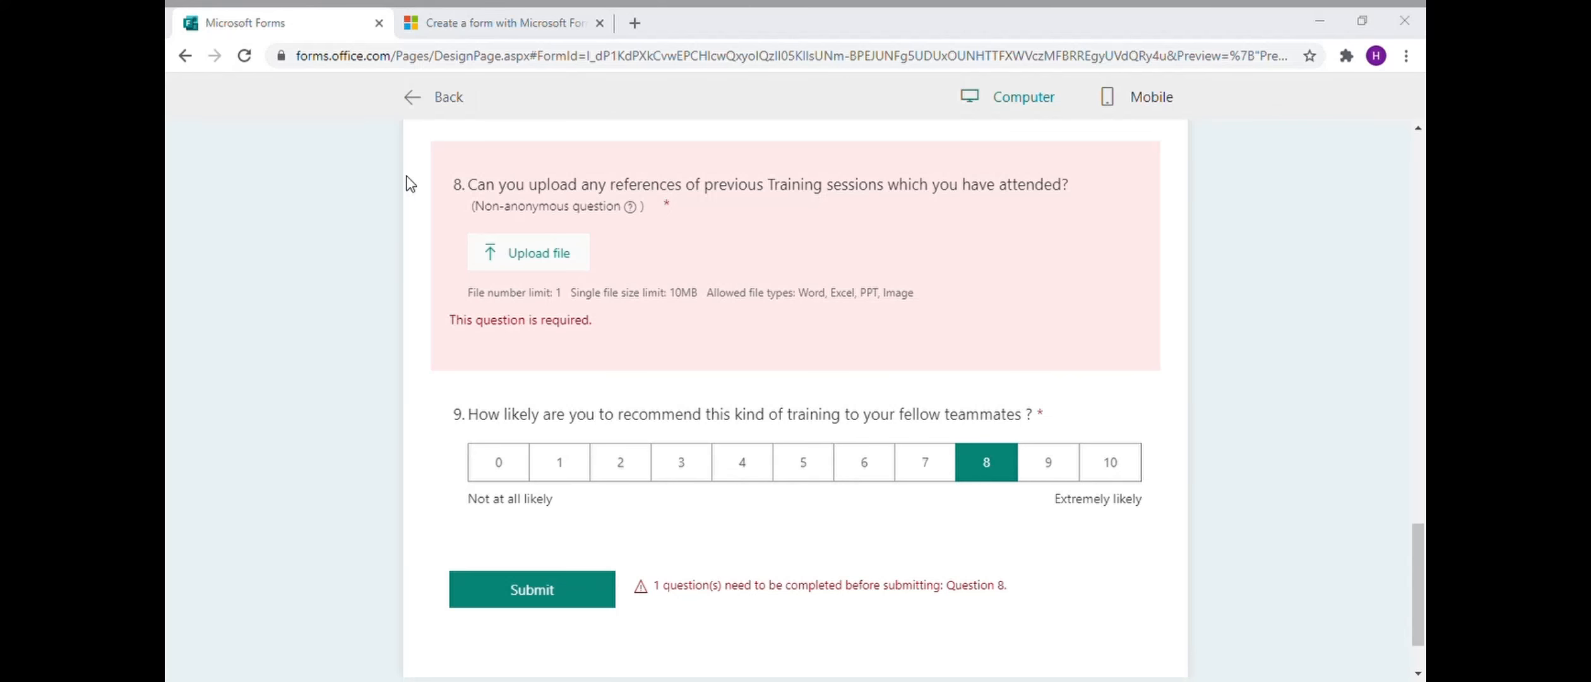
left_click(1273, 656)
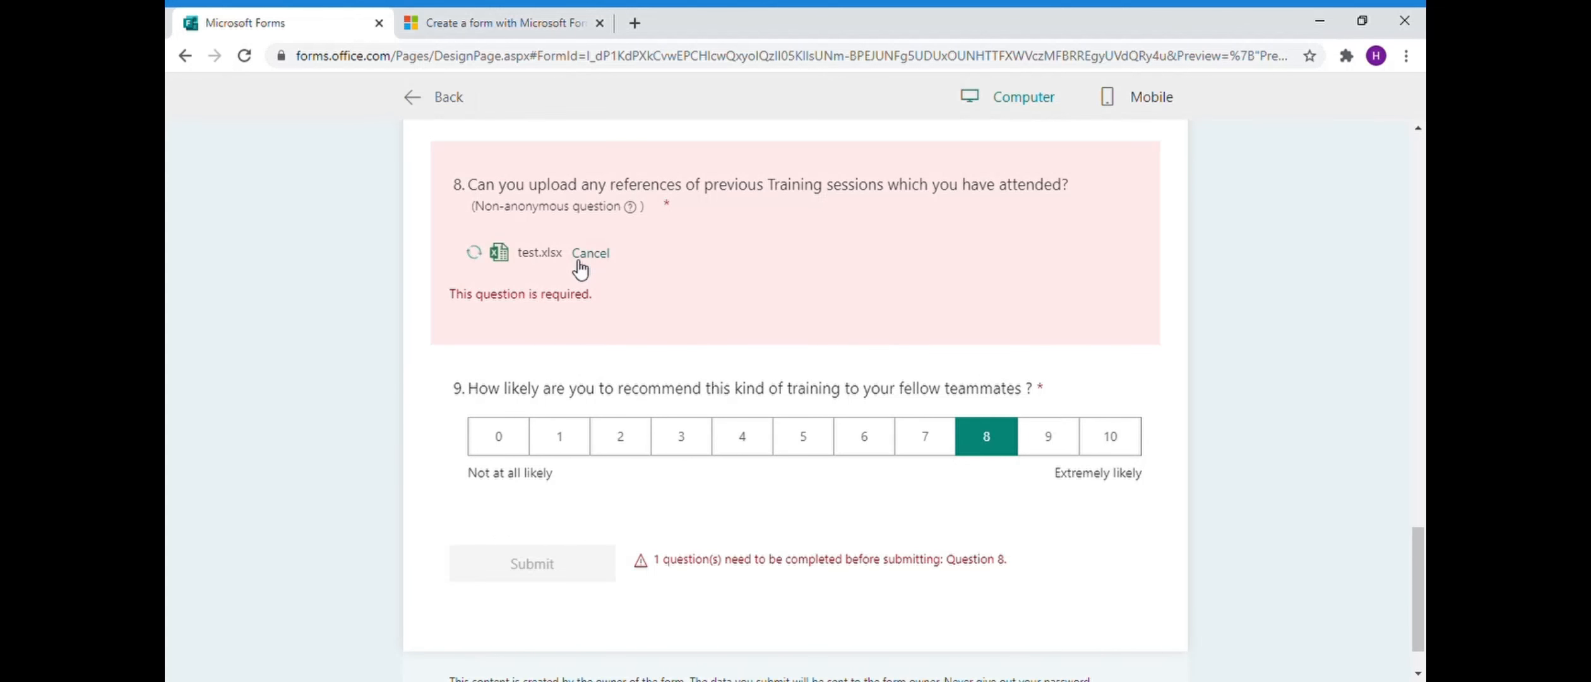
mouse_move(510, 238)
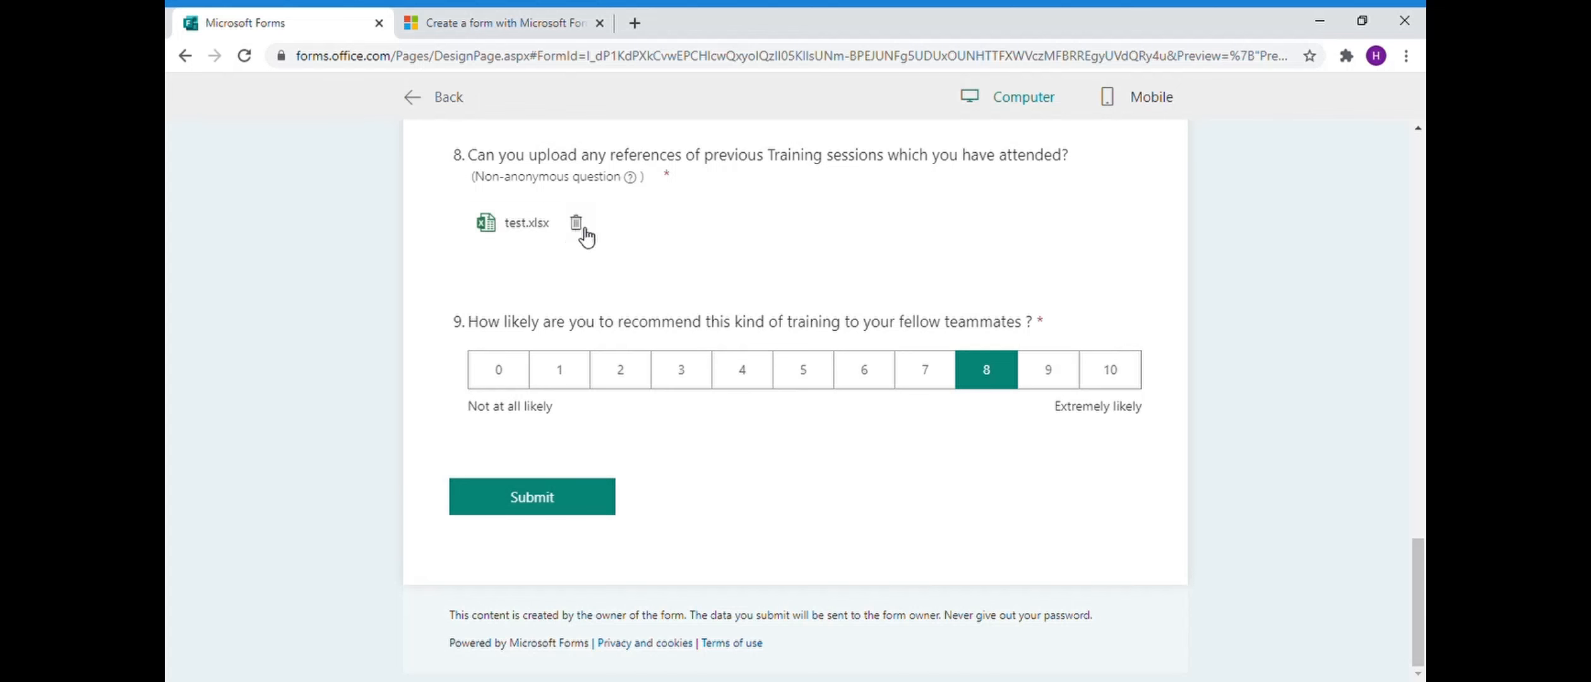
left_click(575, 510)
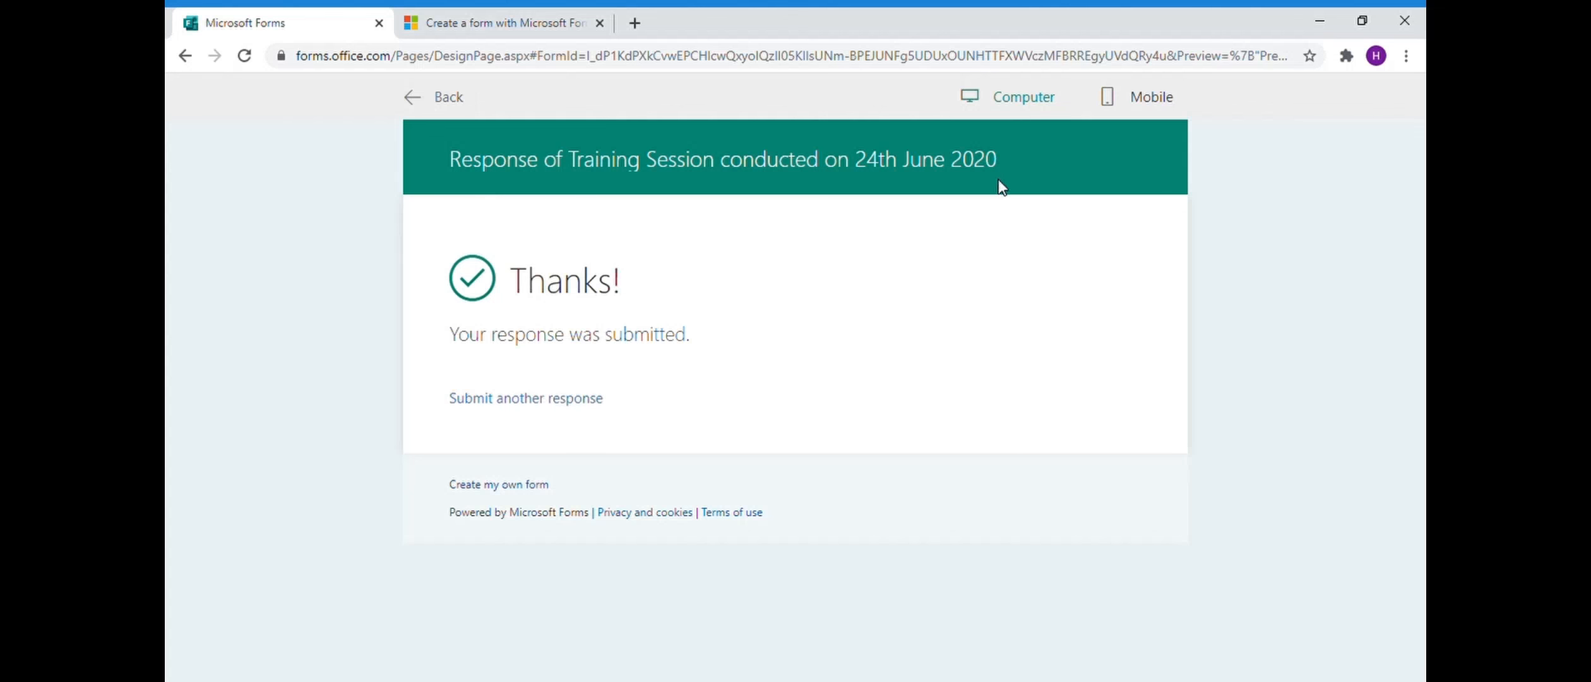
- Leave the preview, reopen the training session form from the list of own forms and show its responses
left_click(440, 101)
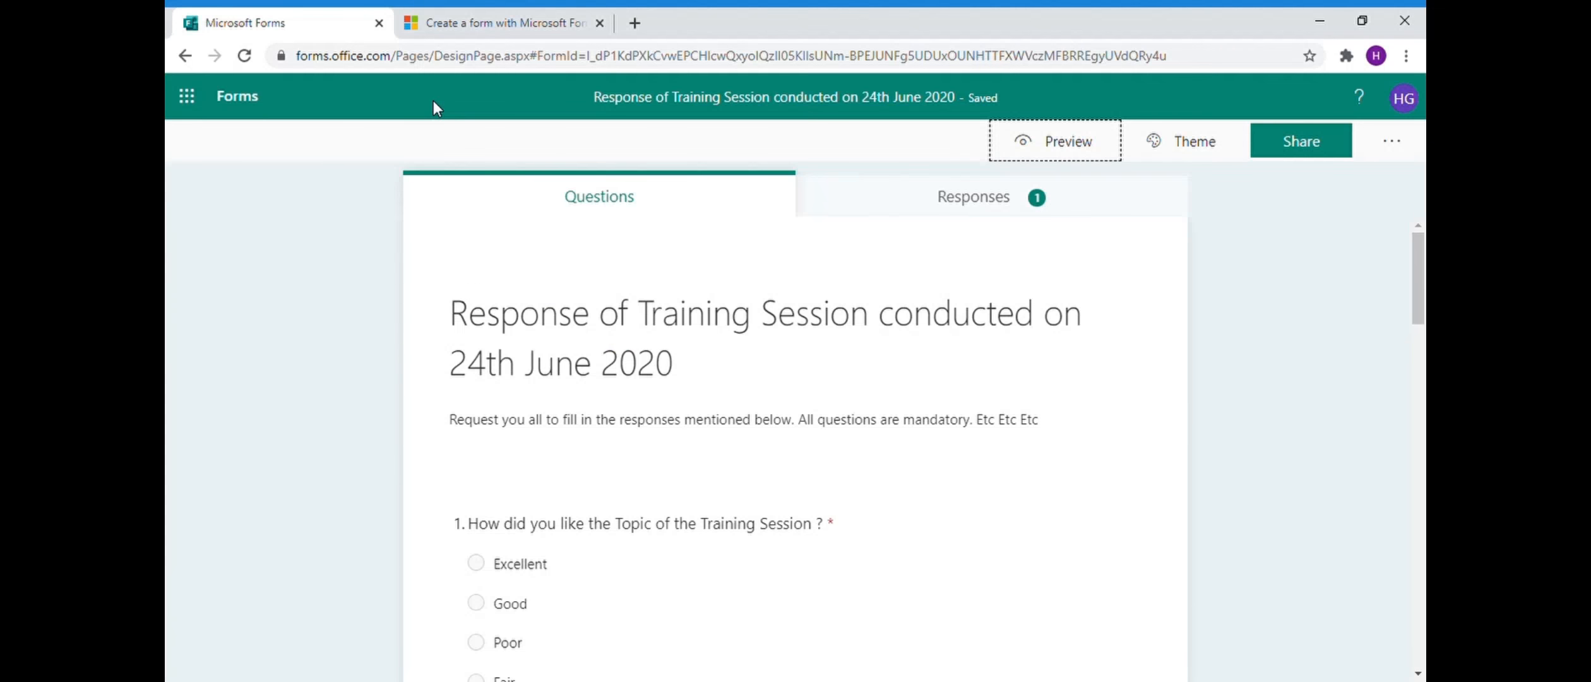
left_click(238, 101)
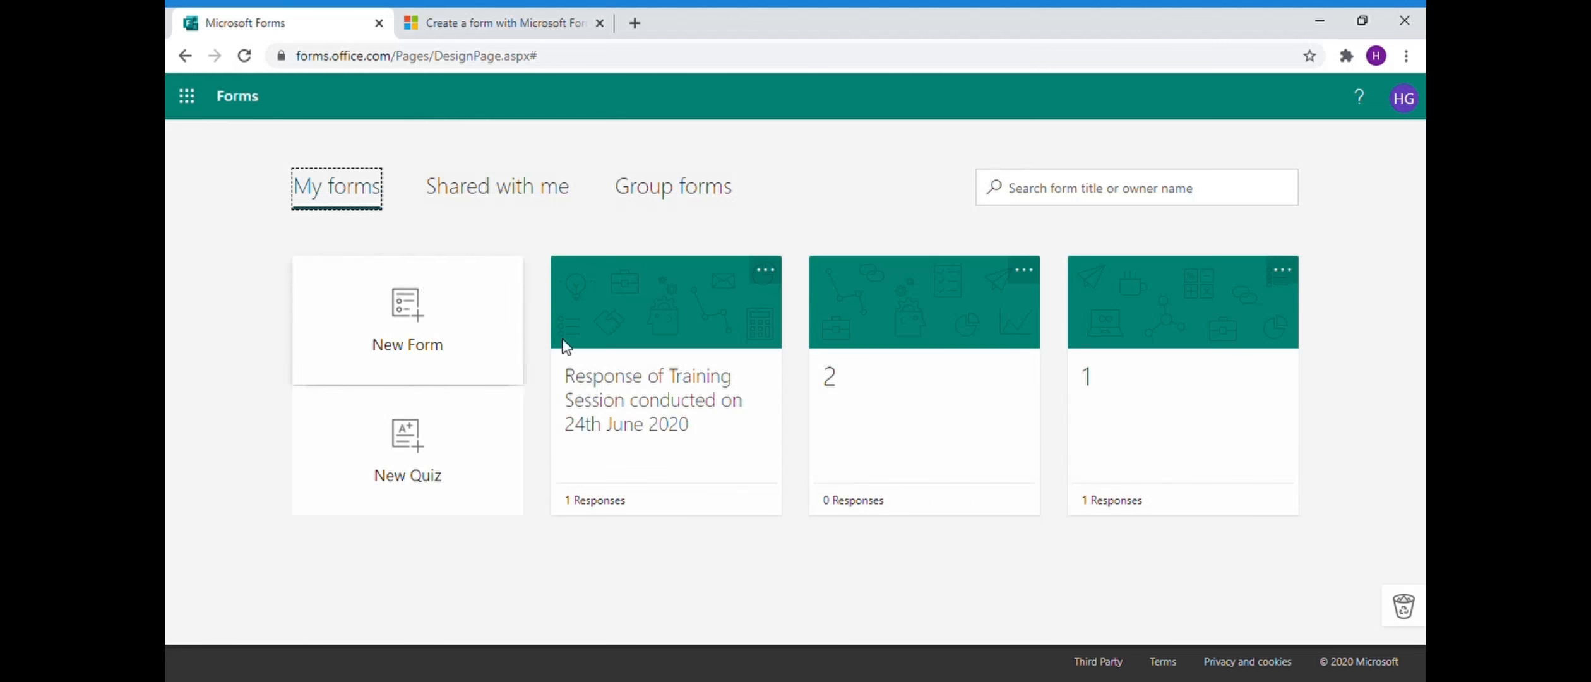
left_click(695, 334)
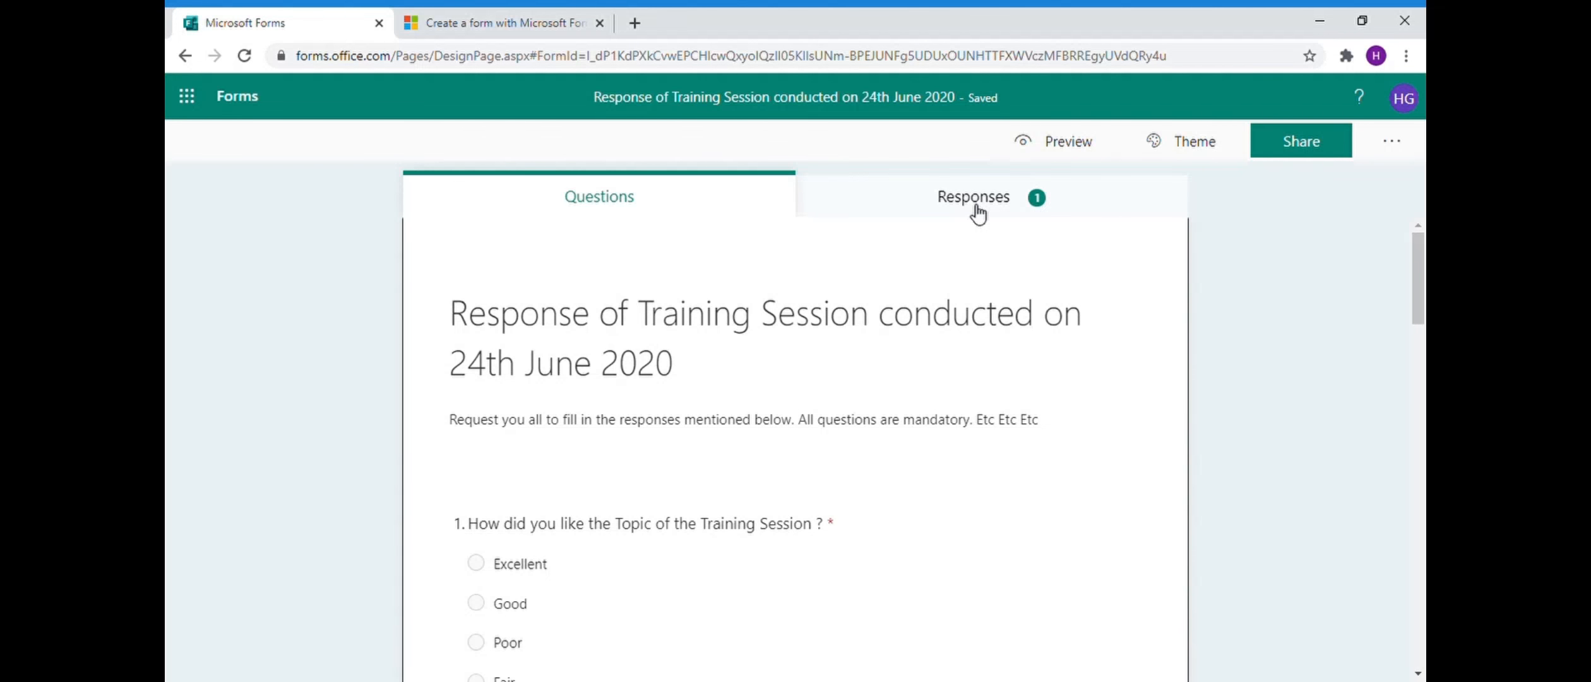
left_click(977, 214)
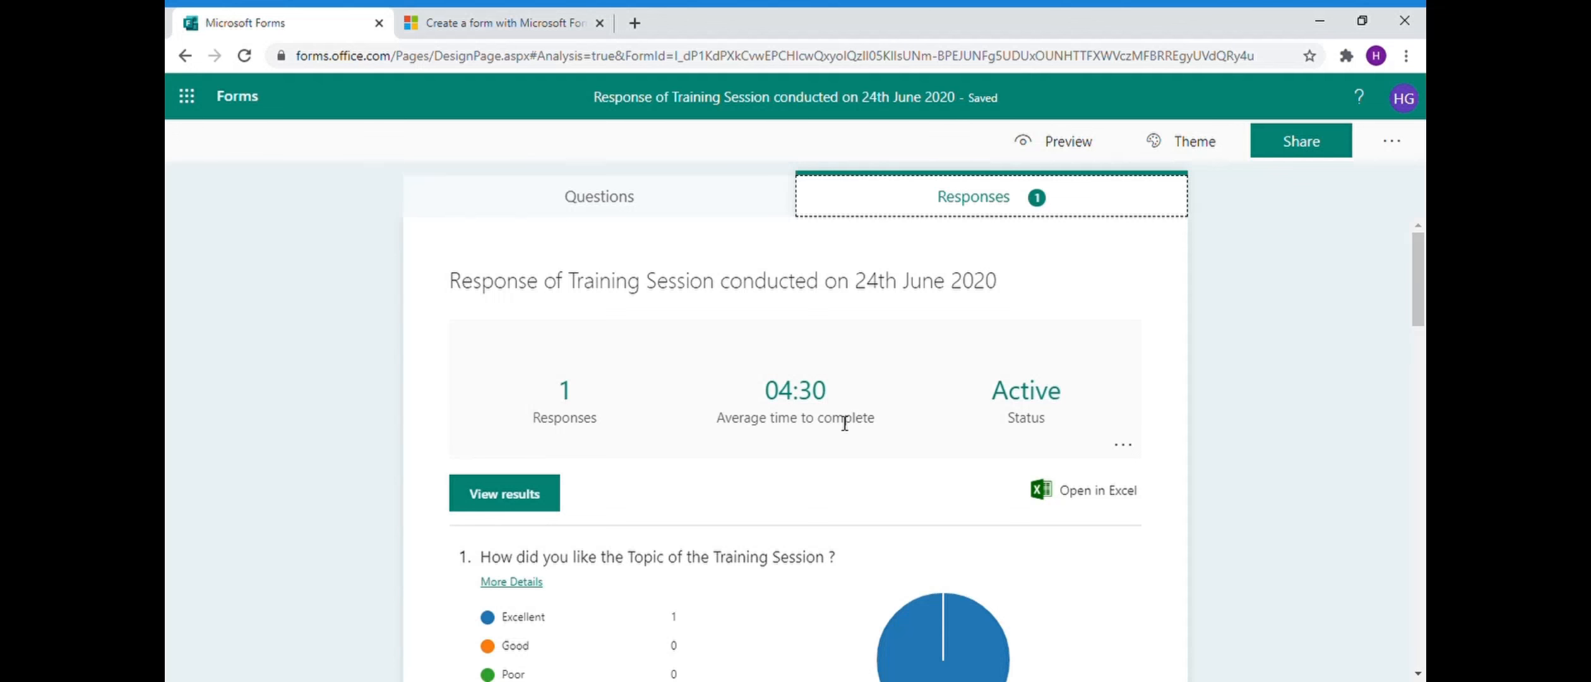
- Check which further options are available for the collected responses, without choosing one
left_click(1129, 449)
left_click(1130, 449)
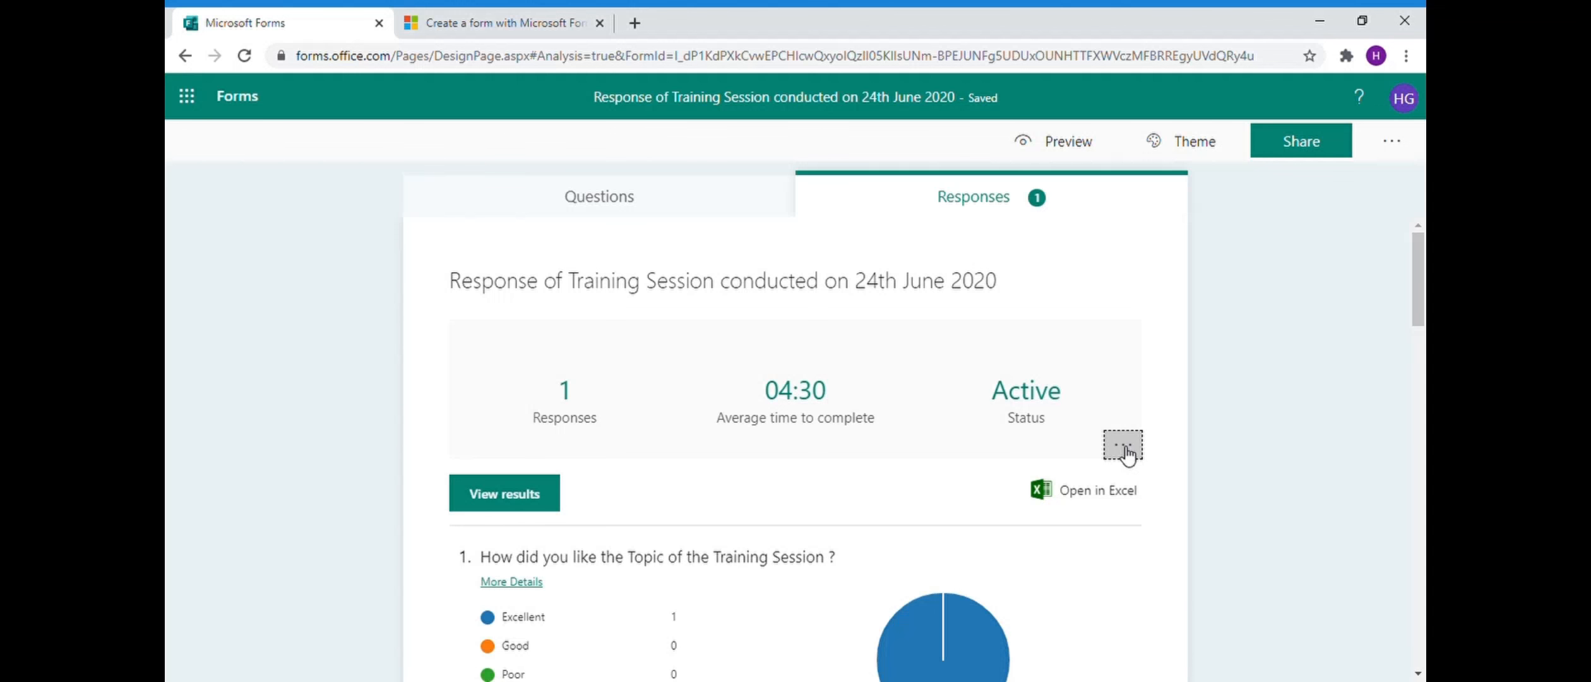
left_click(1129, 449)
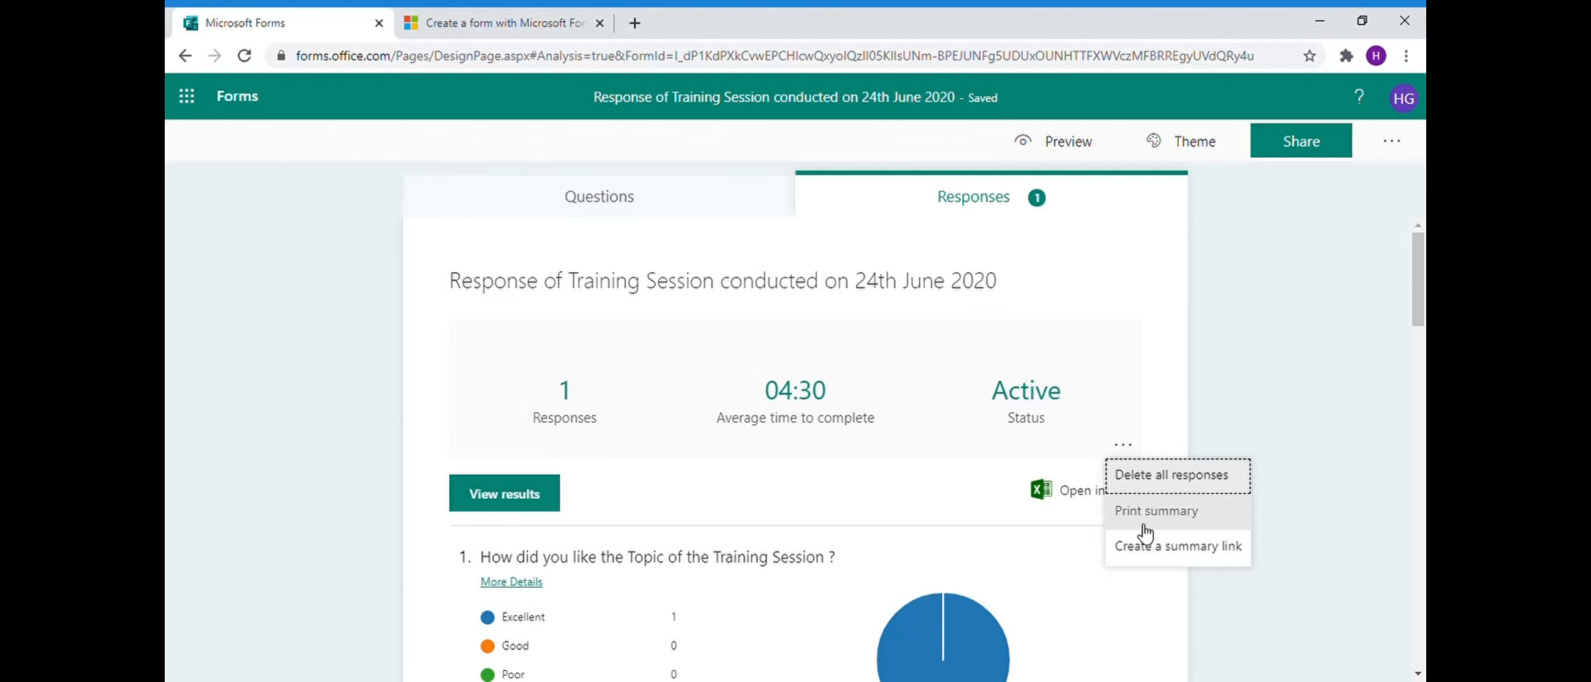
left_click(1161, 398)
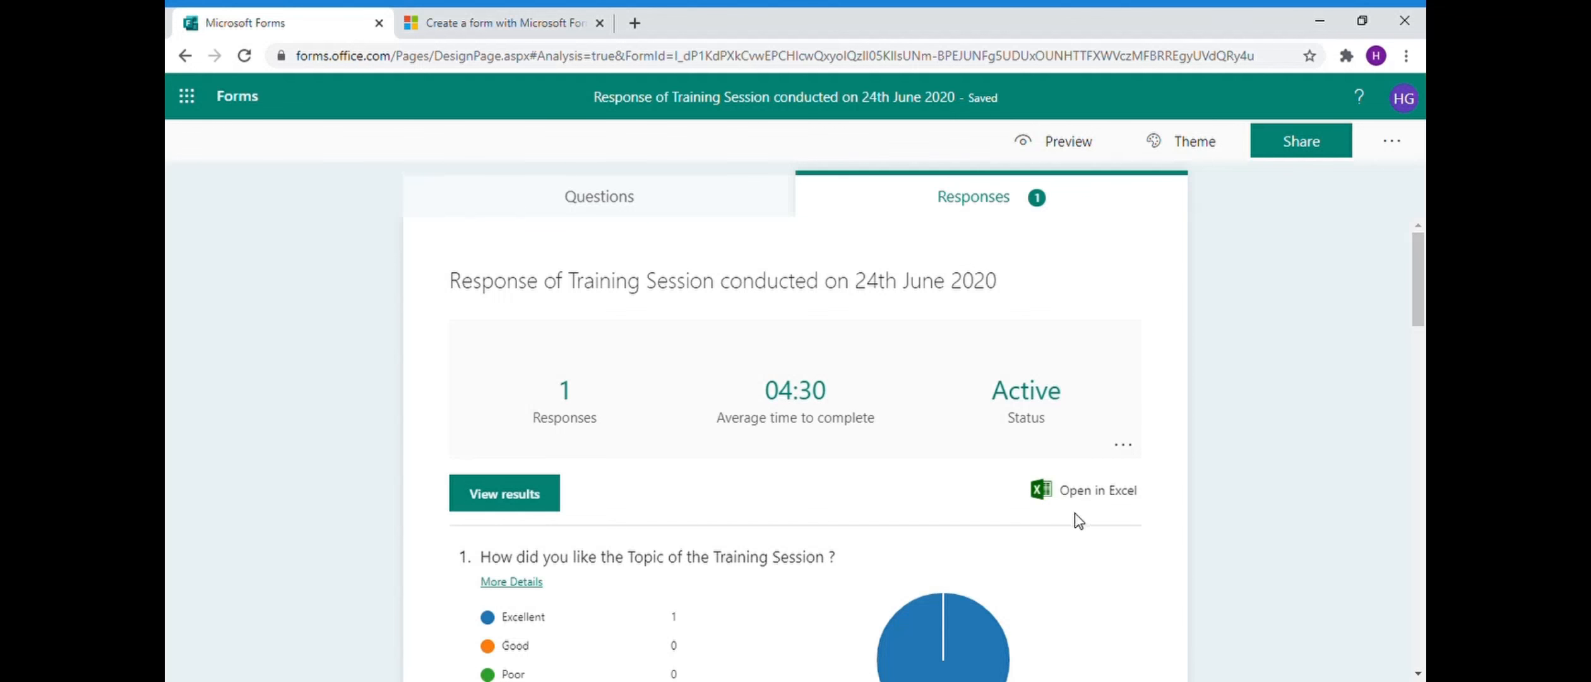
- Go through the response summaries of all nine questions, from the topic rating to the recommendation score
scroll(557, 479, "down", 5)
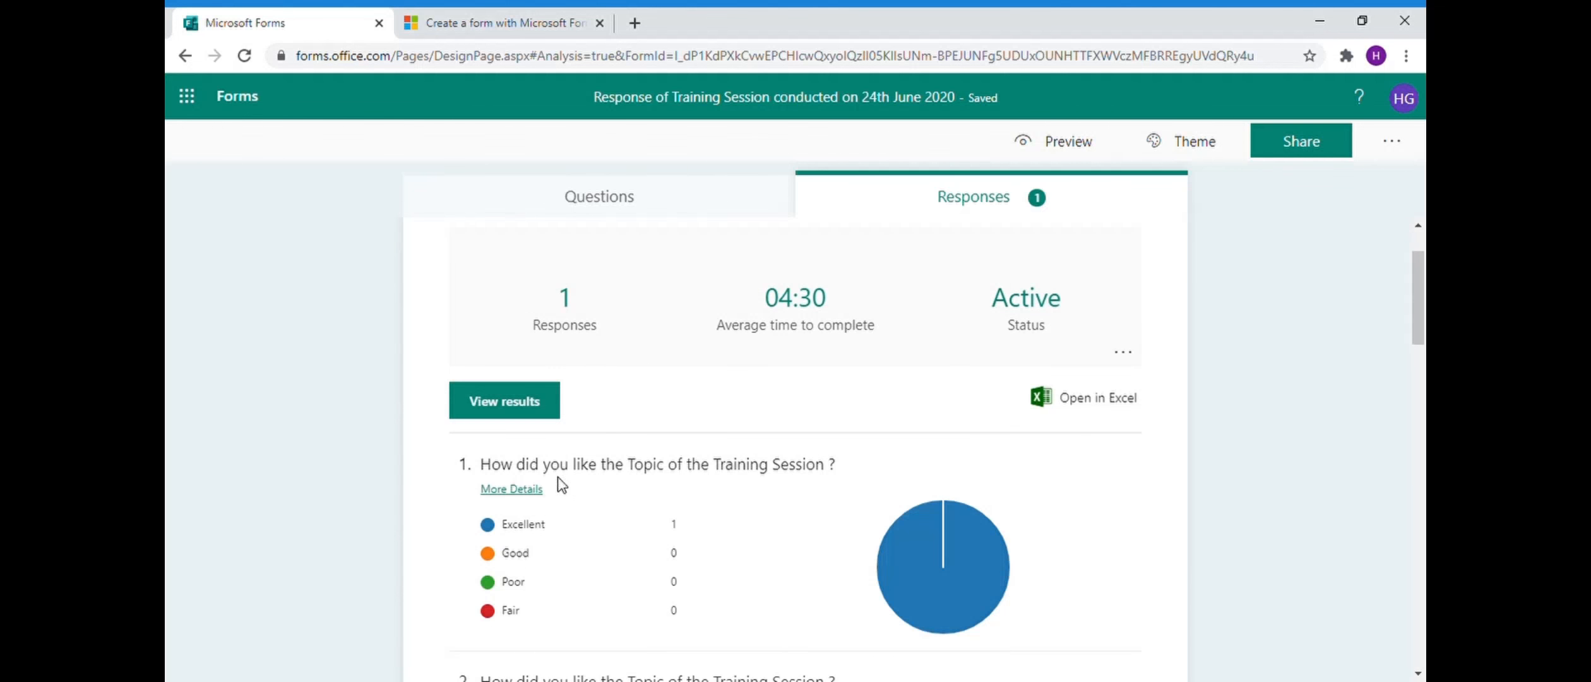
mouse_move(960, 355)
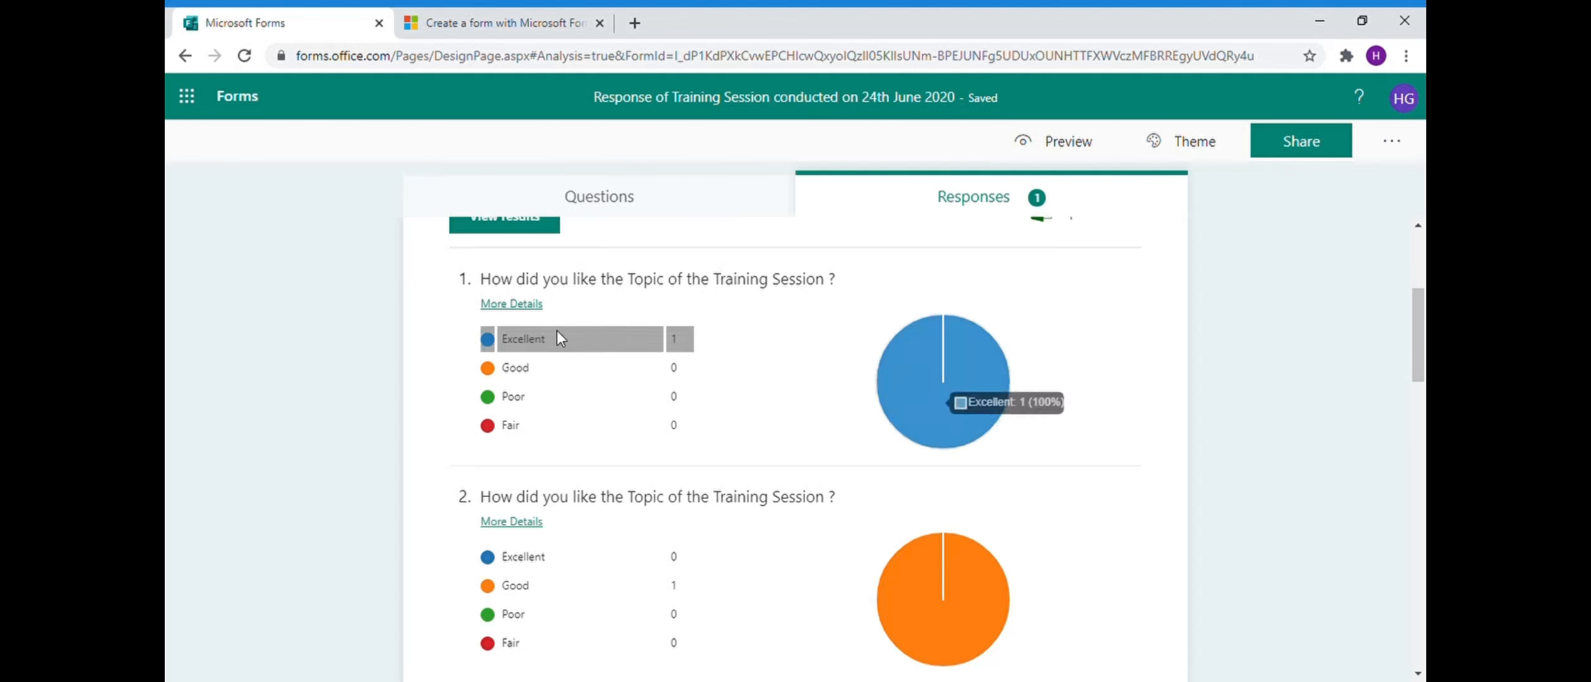
scroll(714, 426, "up", 3)
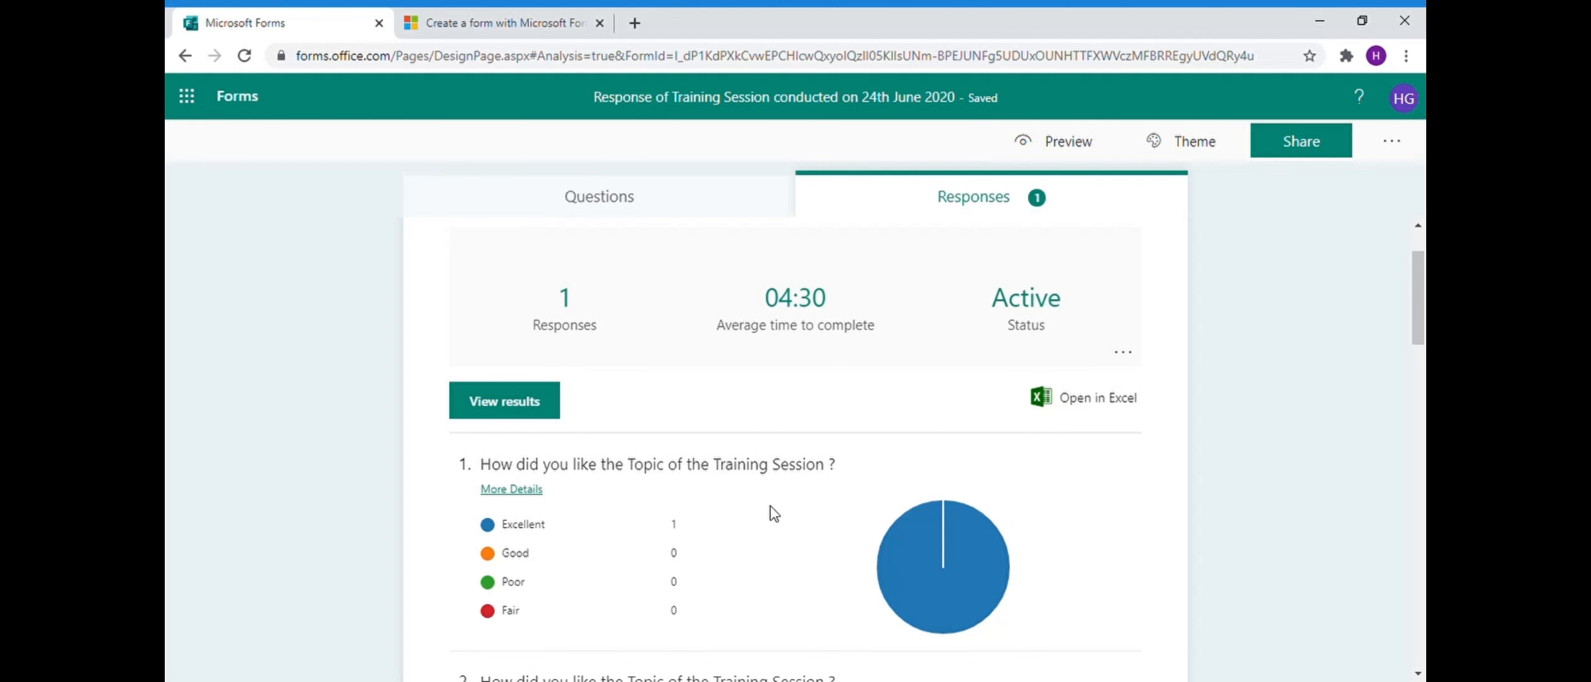
scroll(821, 517, "down", 4)
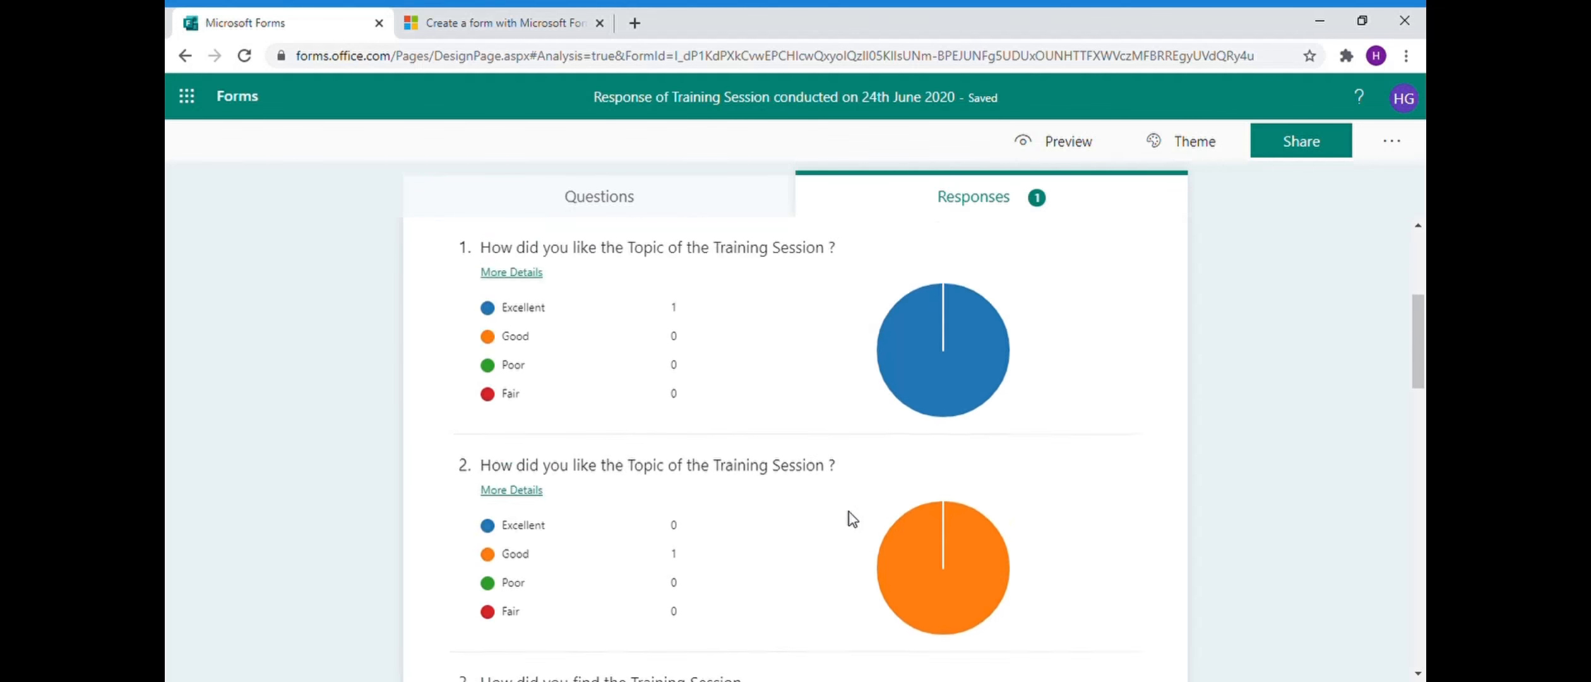
scroll(848, 515, "up", 3)
scroll(848, 515, "down", 8)
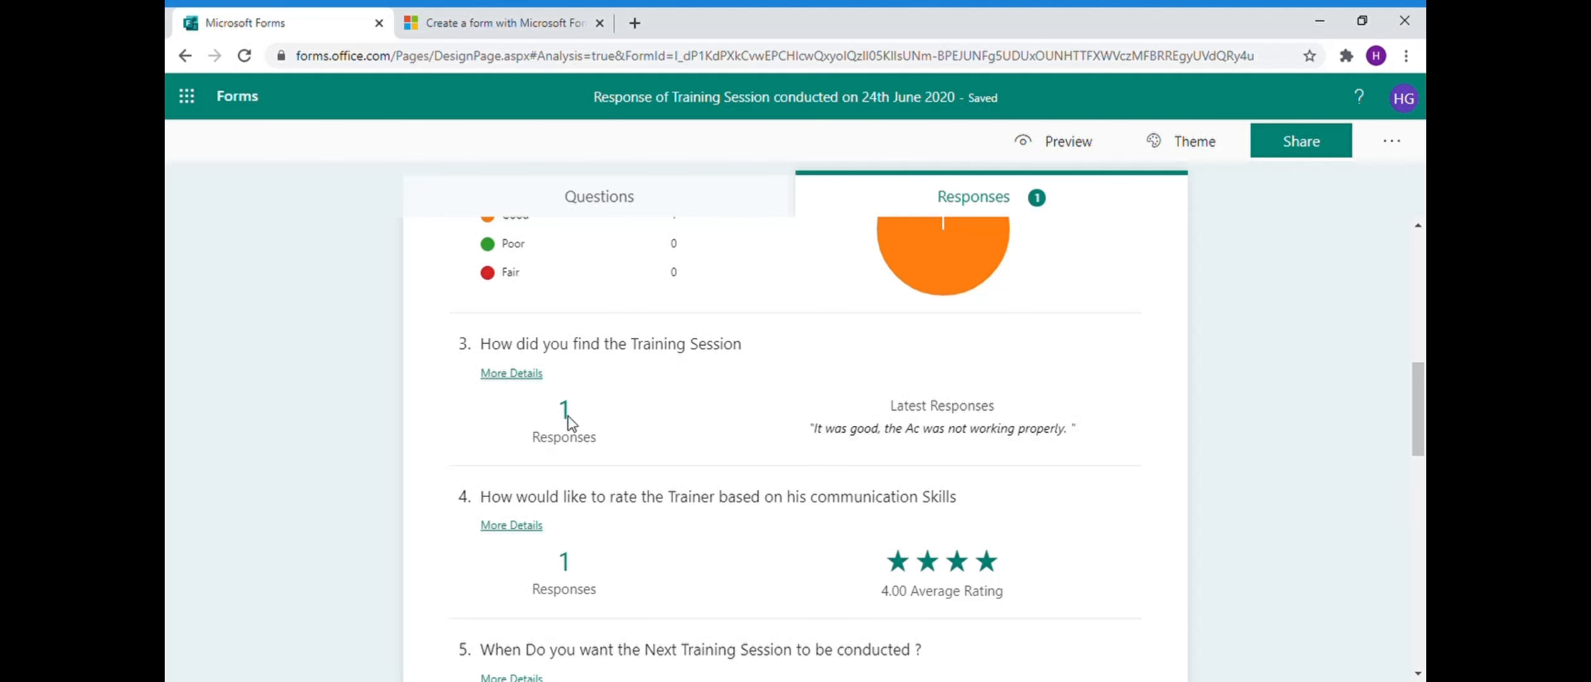
scroll(923, 536, "down", 5)
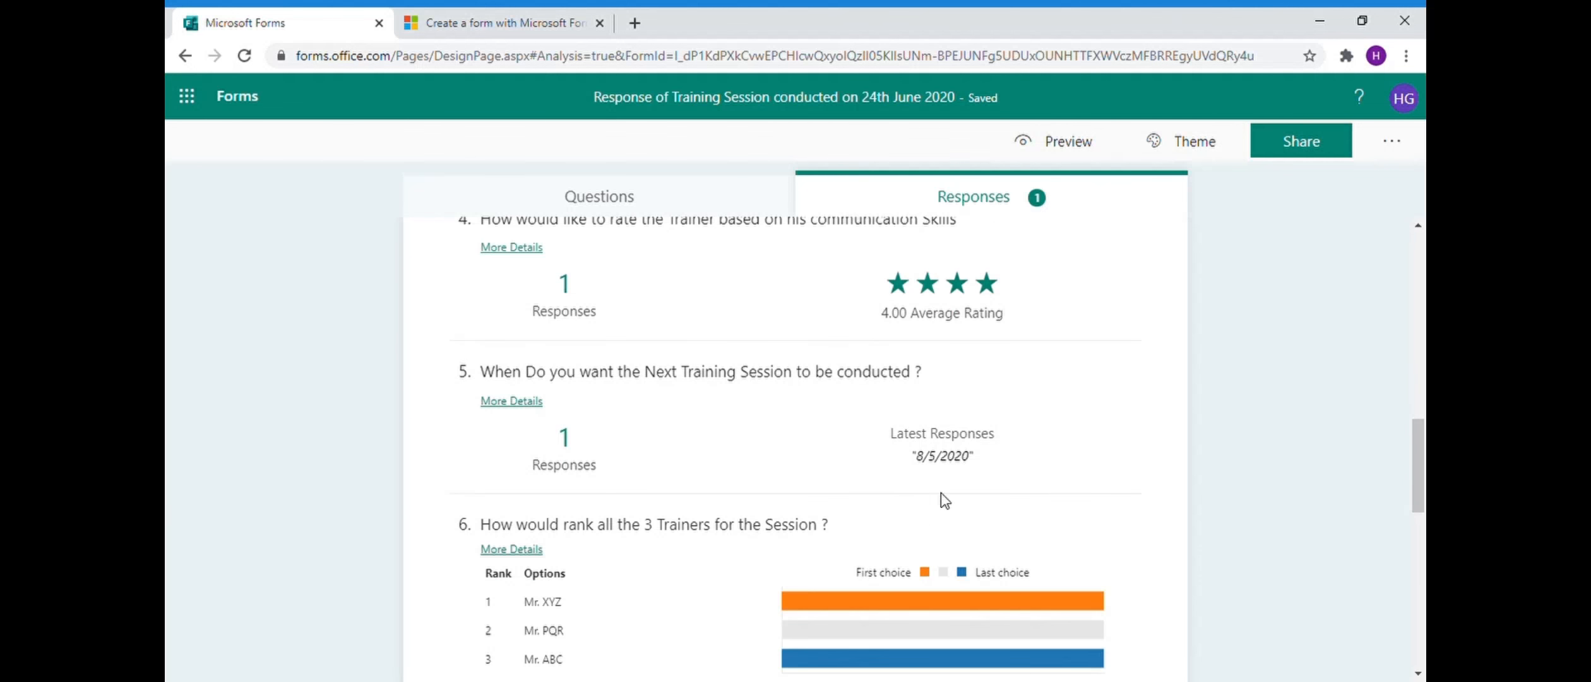
scroll(855, 517, "down", 2)
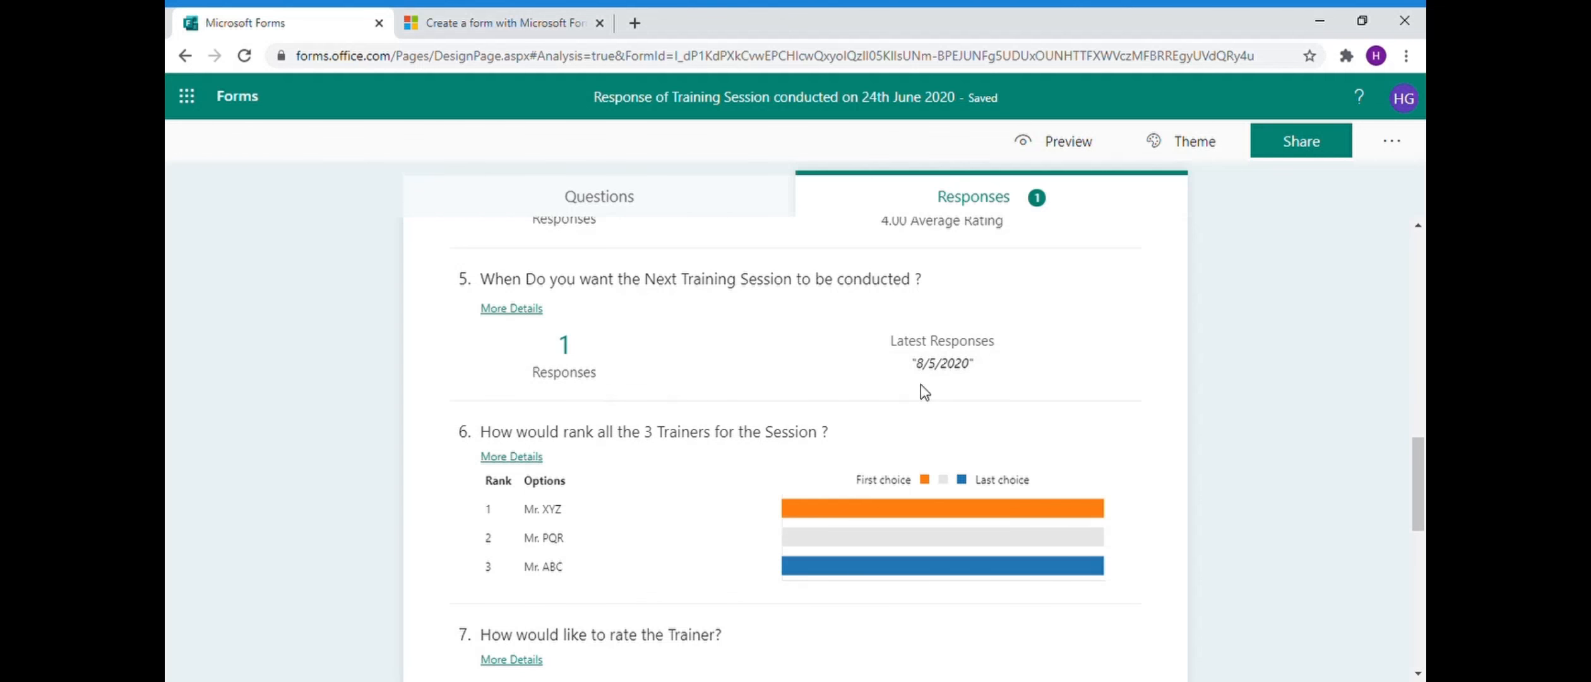
scroll(920, 417, "down", 6)
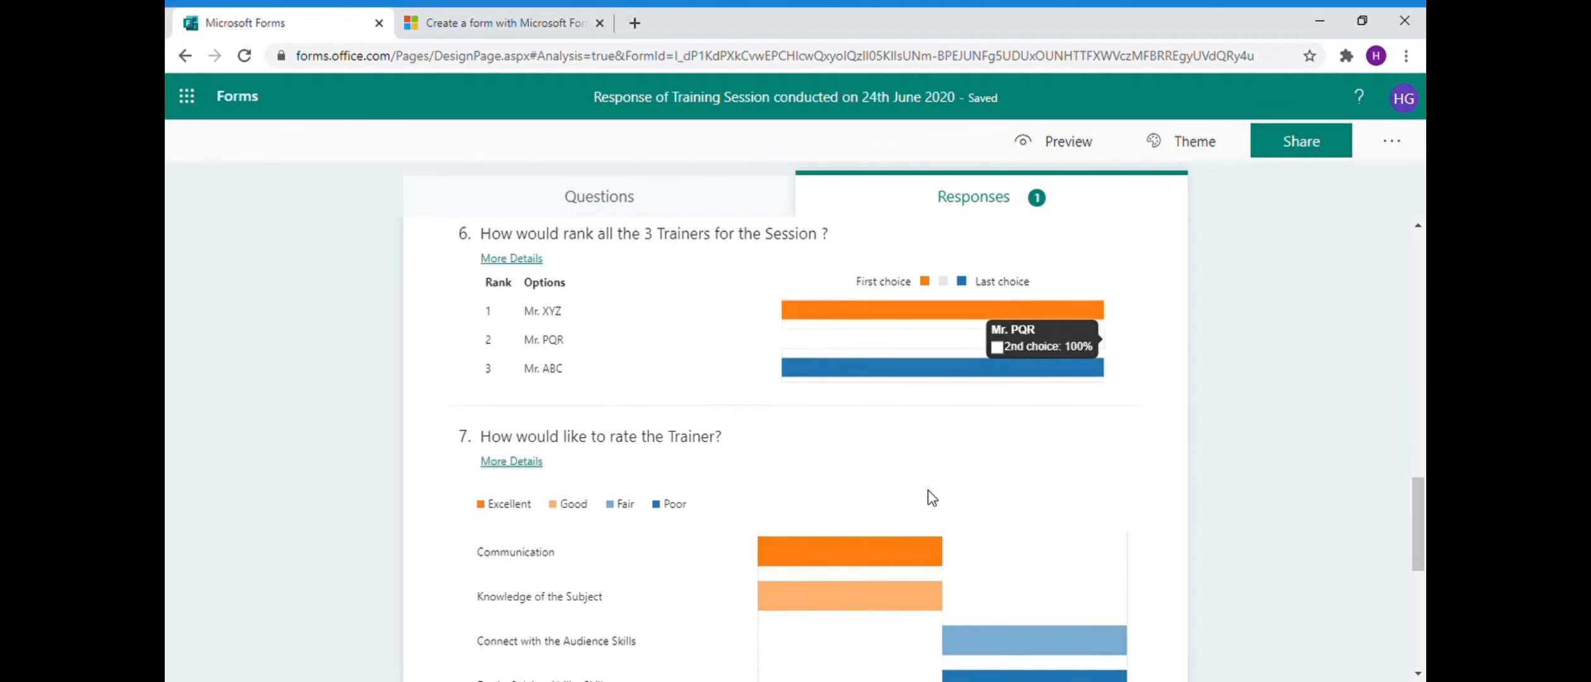
scroll(931, 497, "down", 5)
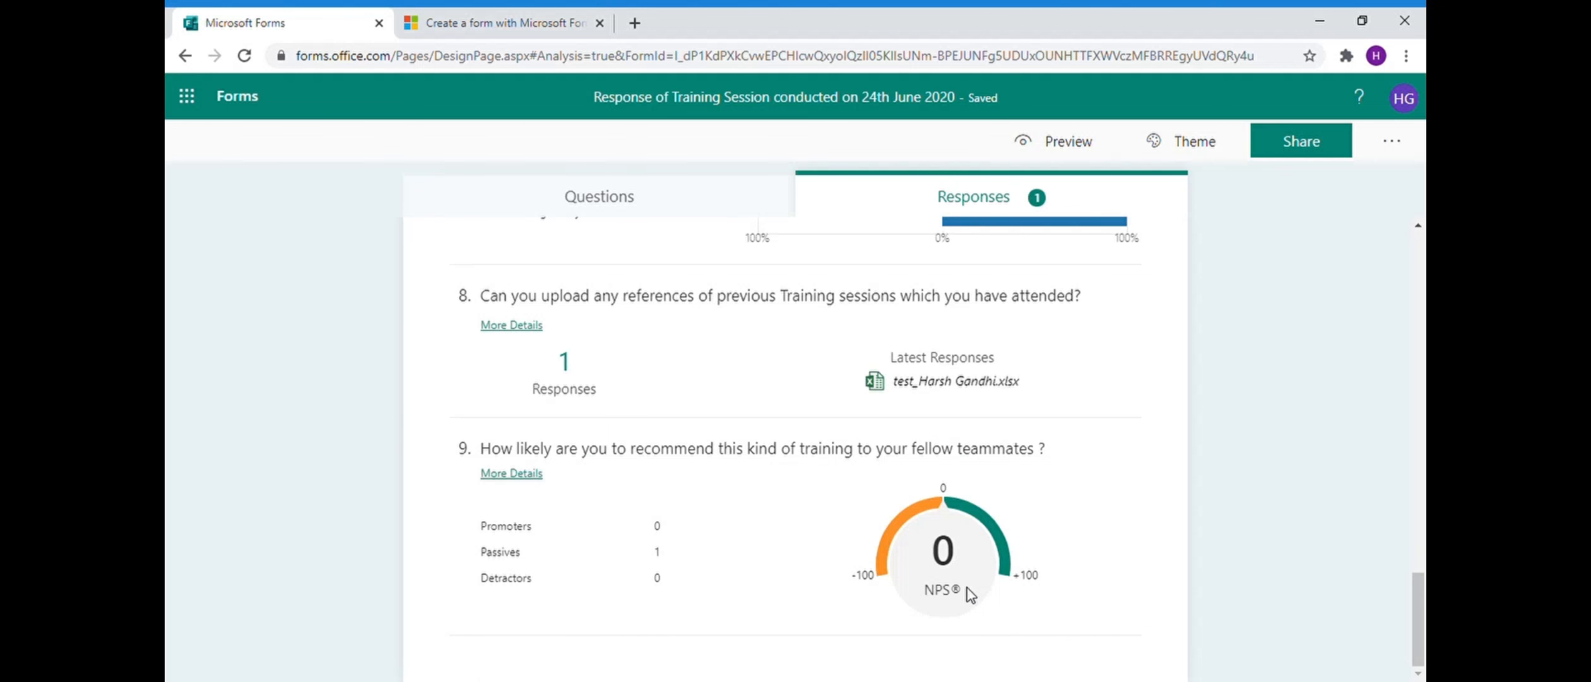
scroll(971, 594, "up", 15)
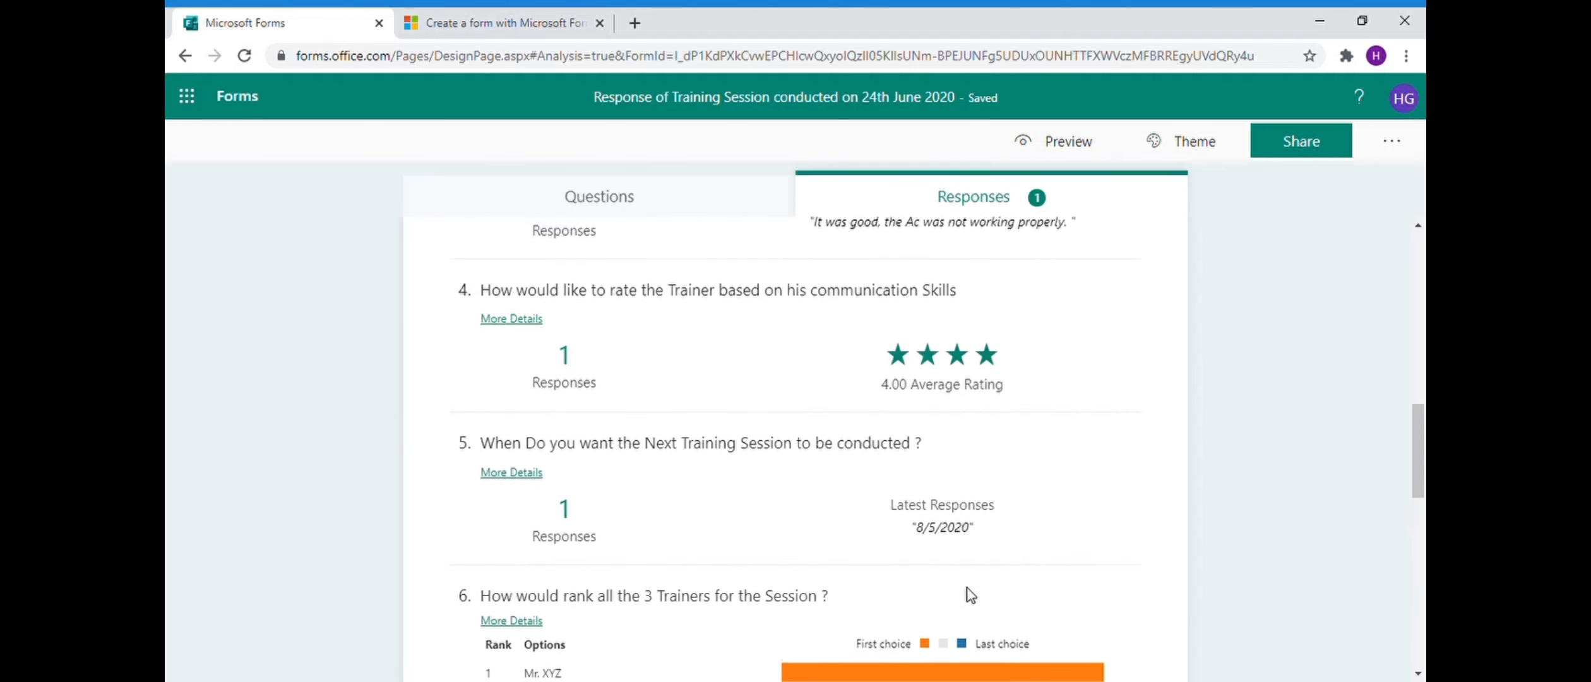
scroll(970, 594, "up", 12)
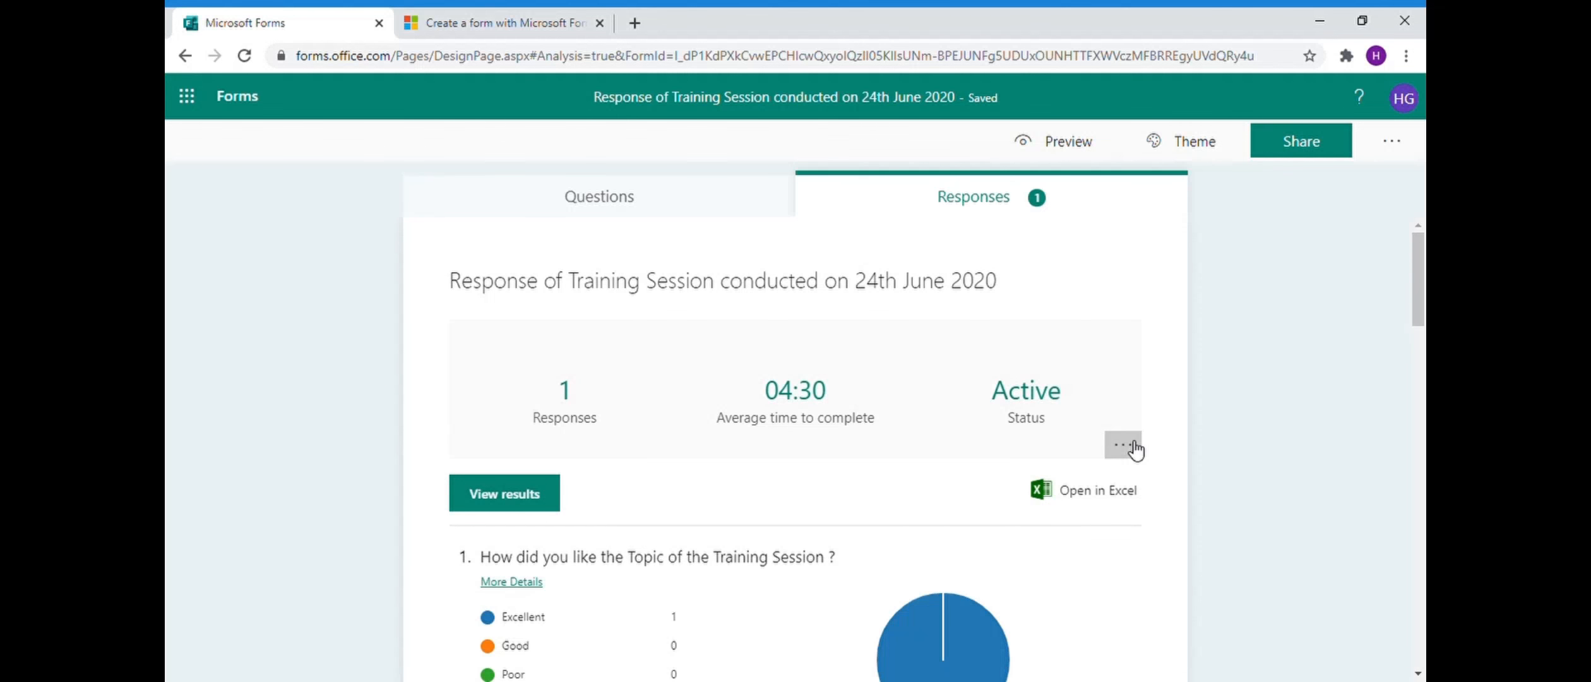
- Check the detailed responses for question 8, including the uploaded reference file, and return to the response overview
scroll(920, 549, "down", 15)
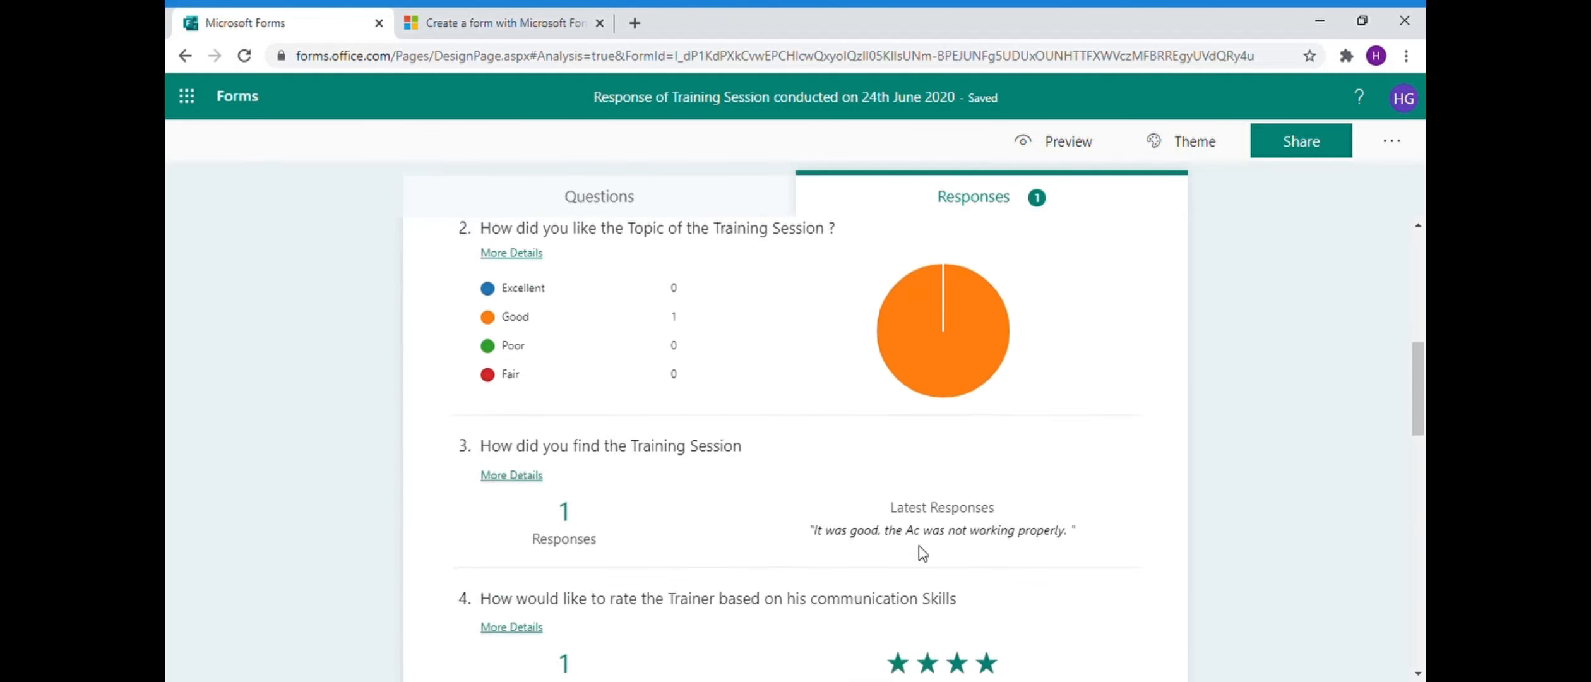
scroll(920, 546, "down", 9)
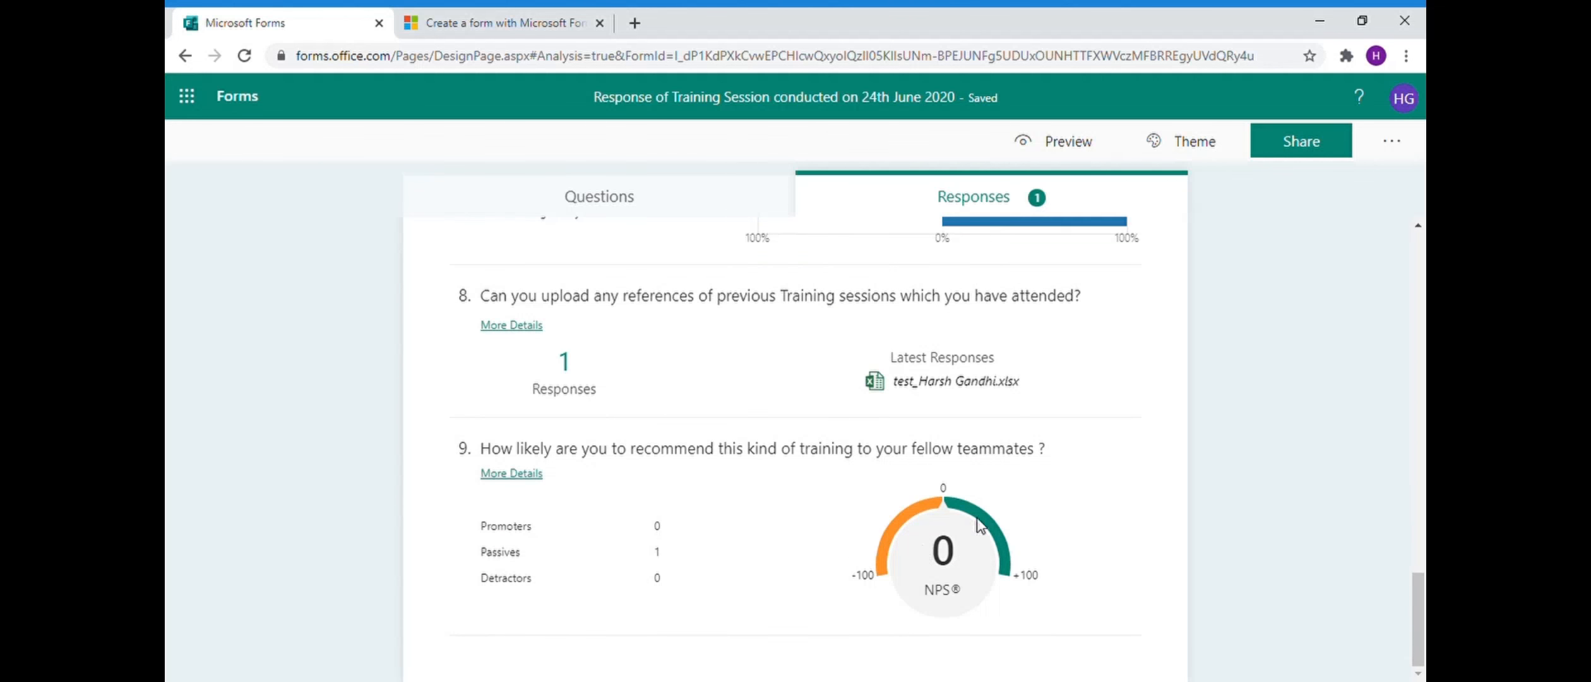
scroll(977, 519, "up", 8)
scroll(980, 525, "down", 8)
scroll(972, 499, "up", 1)
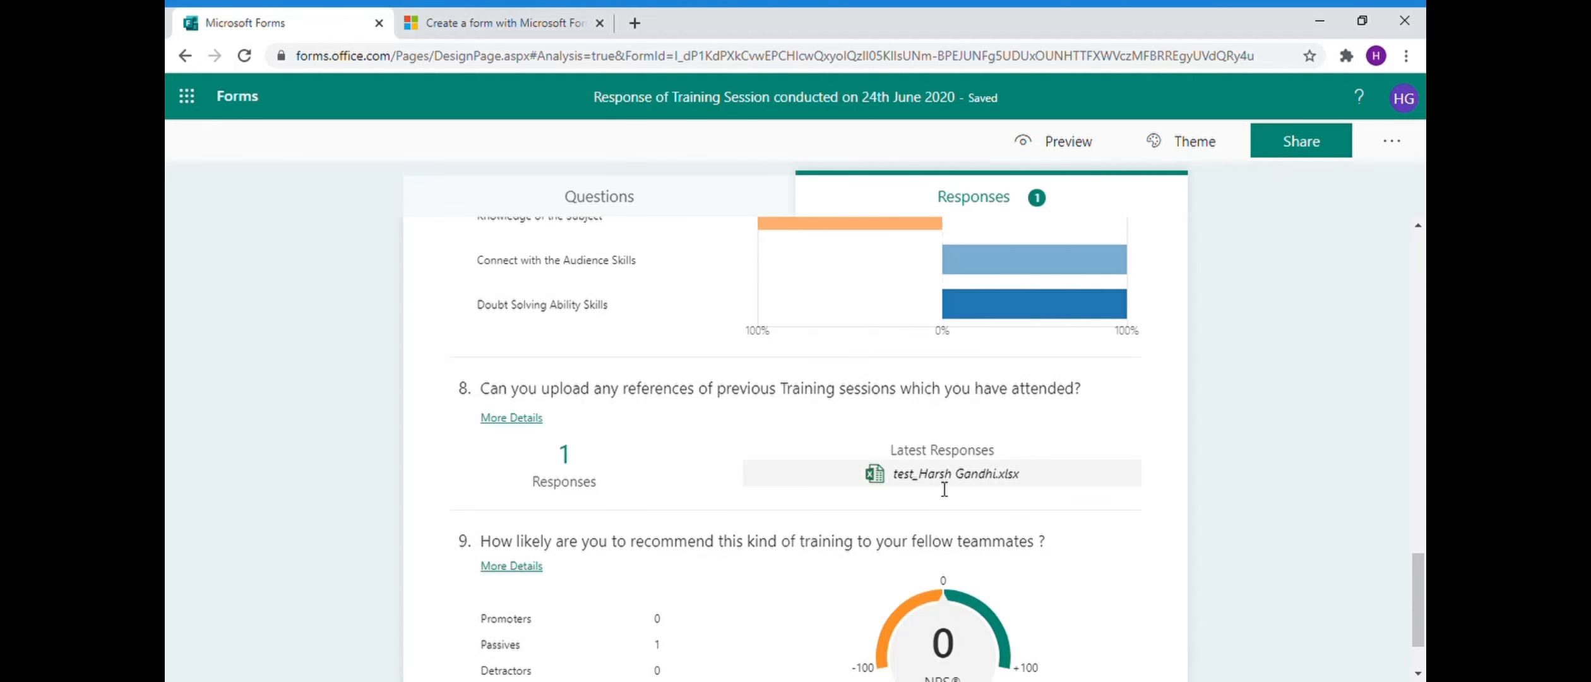
left_click(523, 423)
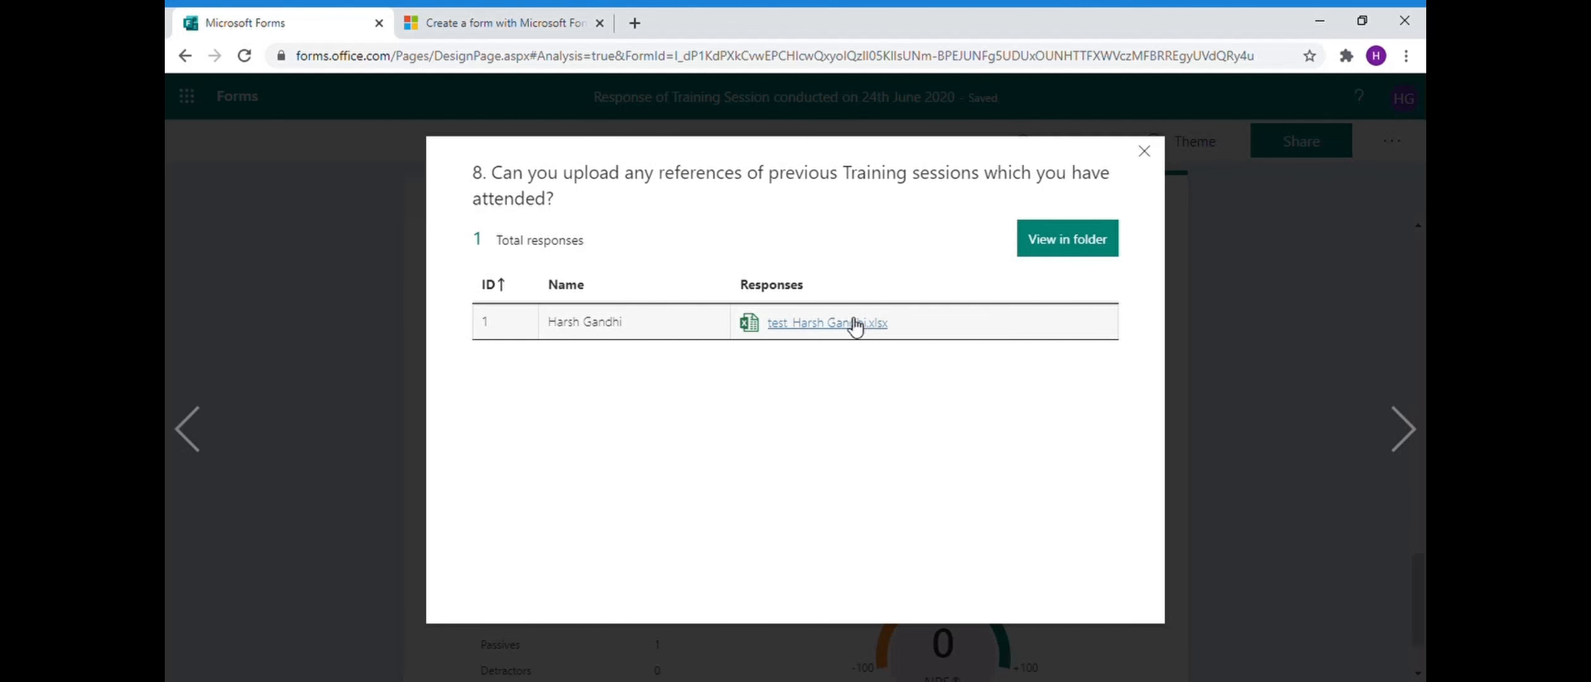
left_click(1144, 154)
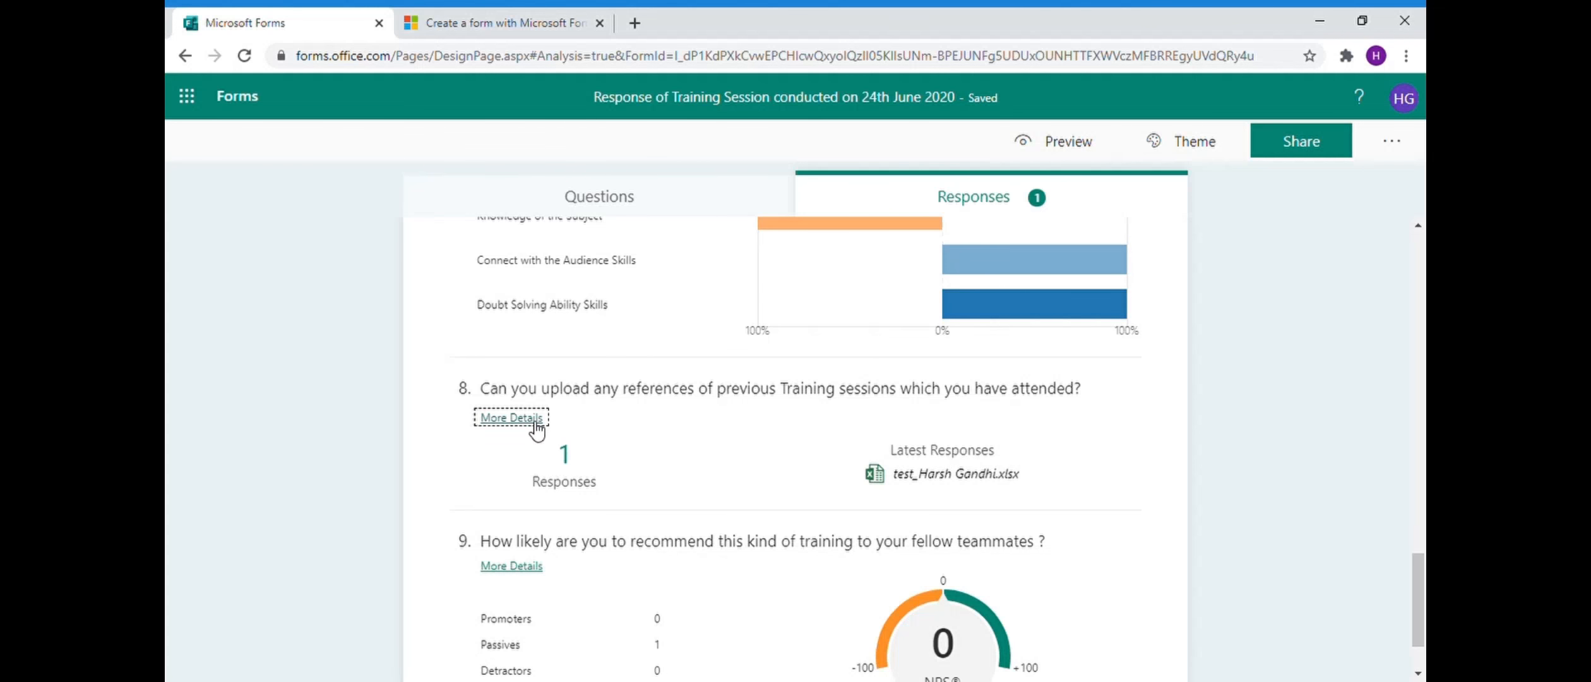
left_click(511, 417)
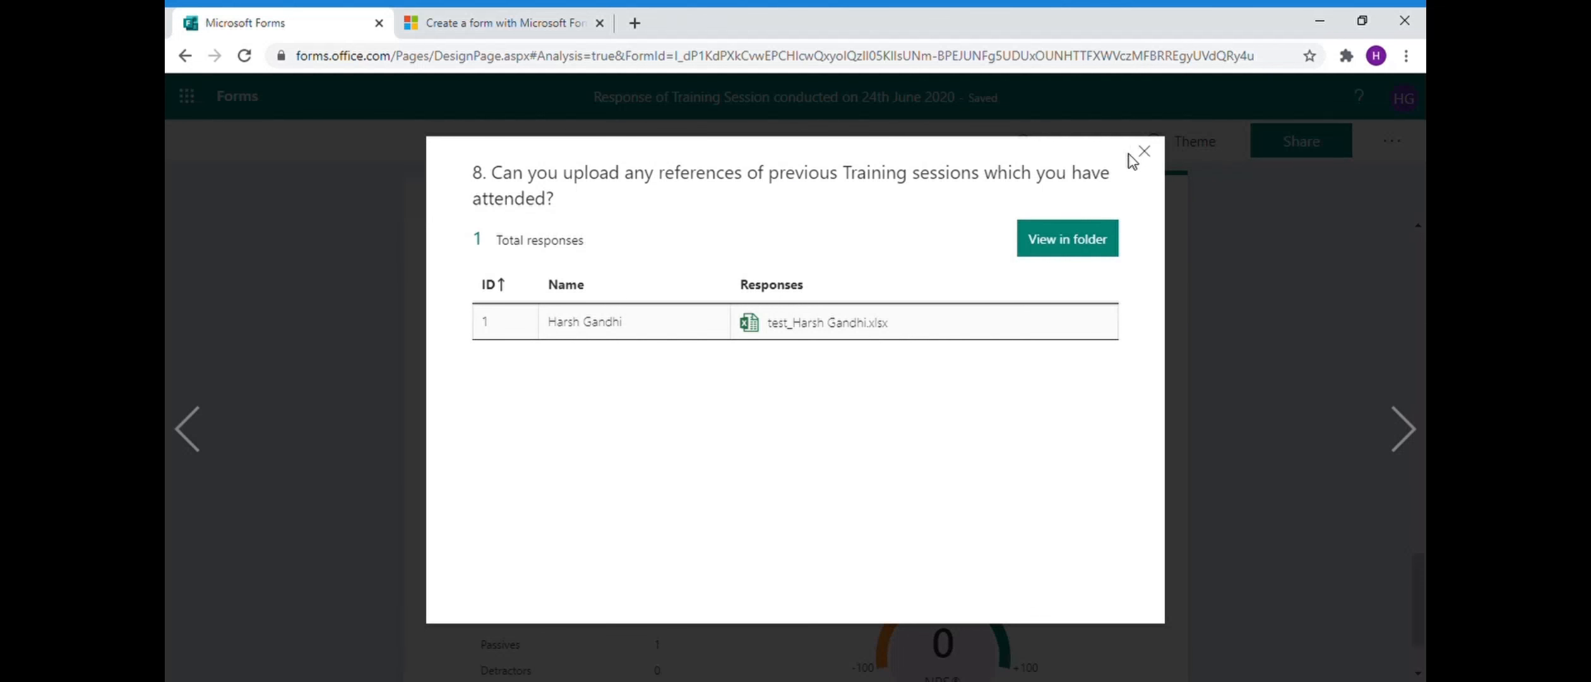
left_click(1143, 152)
left_click(523, 419)
left_click(1144, 152)
scroll(983, 433, "up", 15)
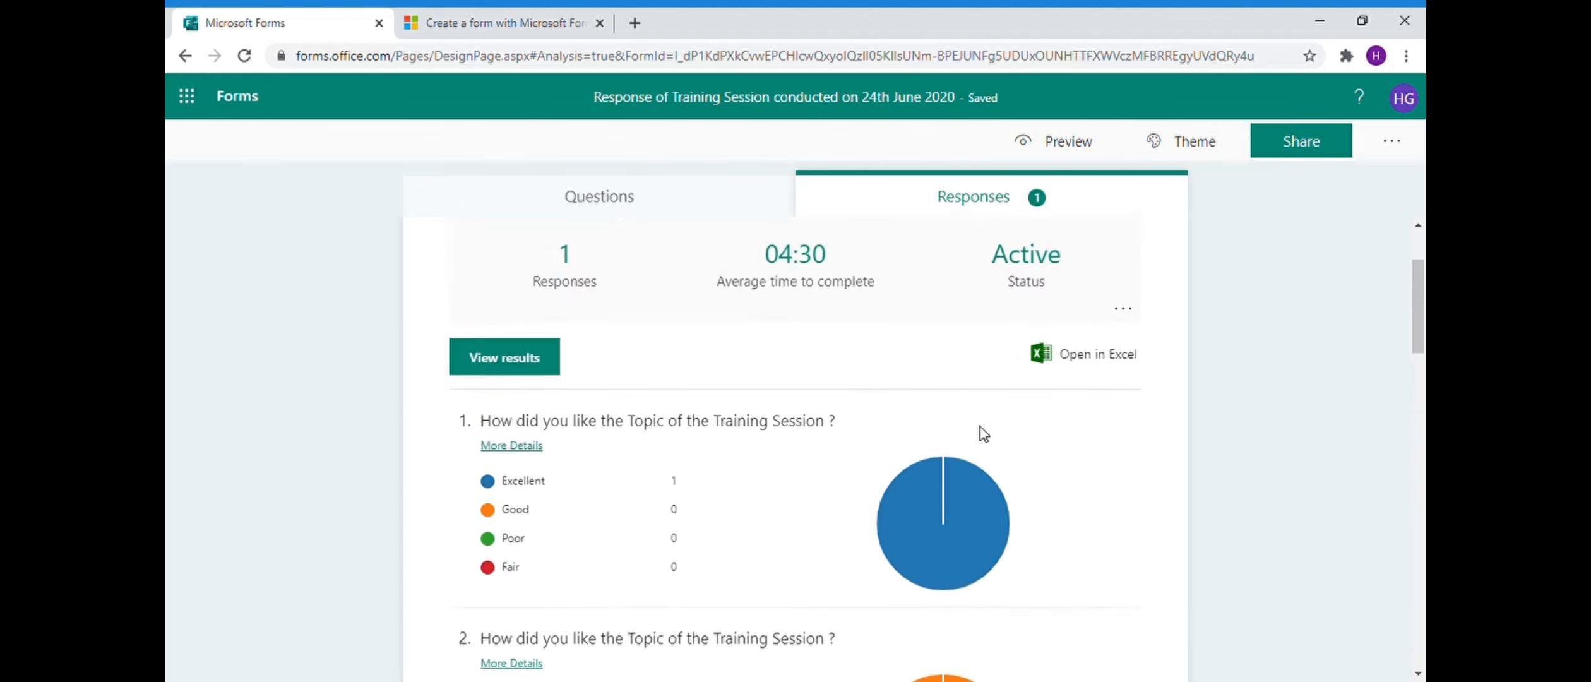
scroll(982, 433, "up", 2)
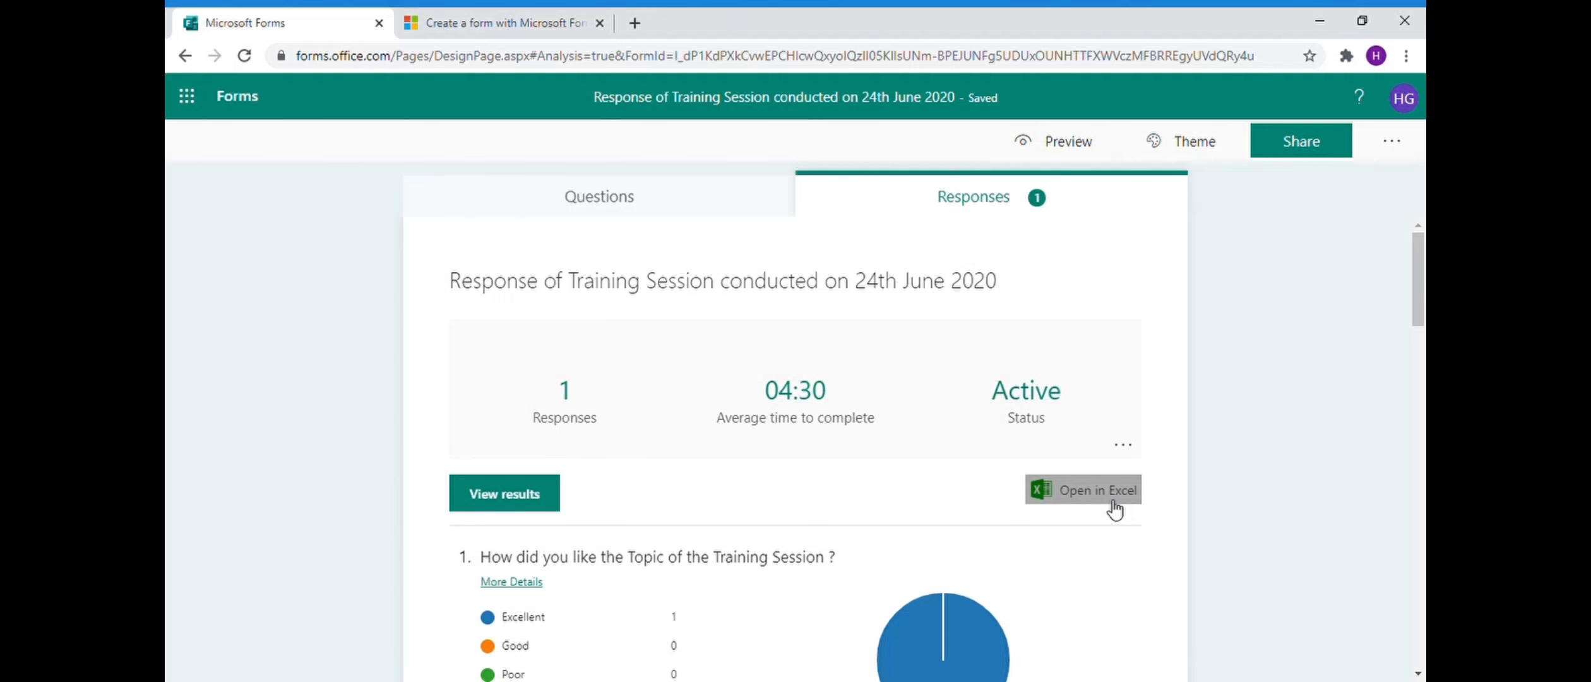
- Try out the suggested picture themes on the form one after another, from the mountain landscape to the evening party photo
left_click(1179, 144)
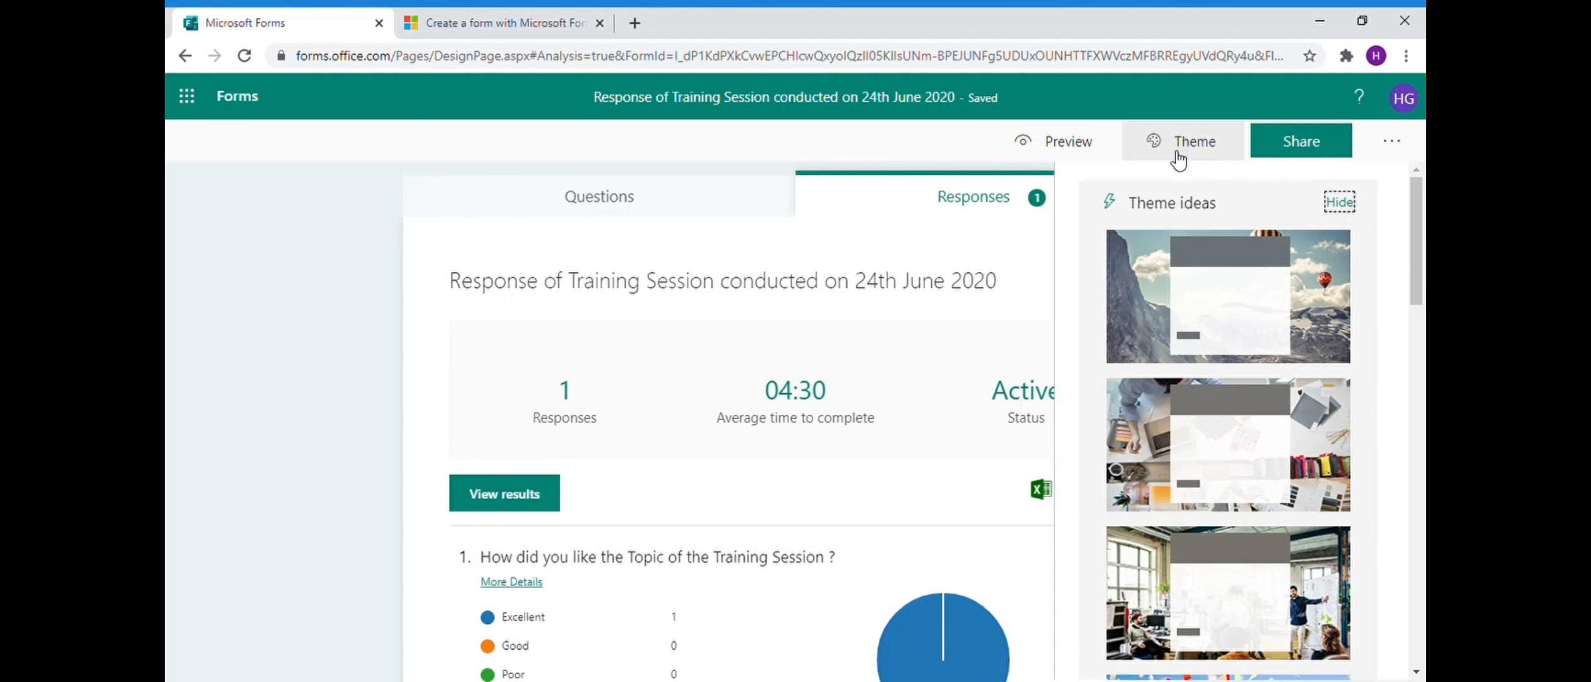
left_click(1160, 324)
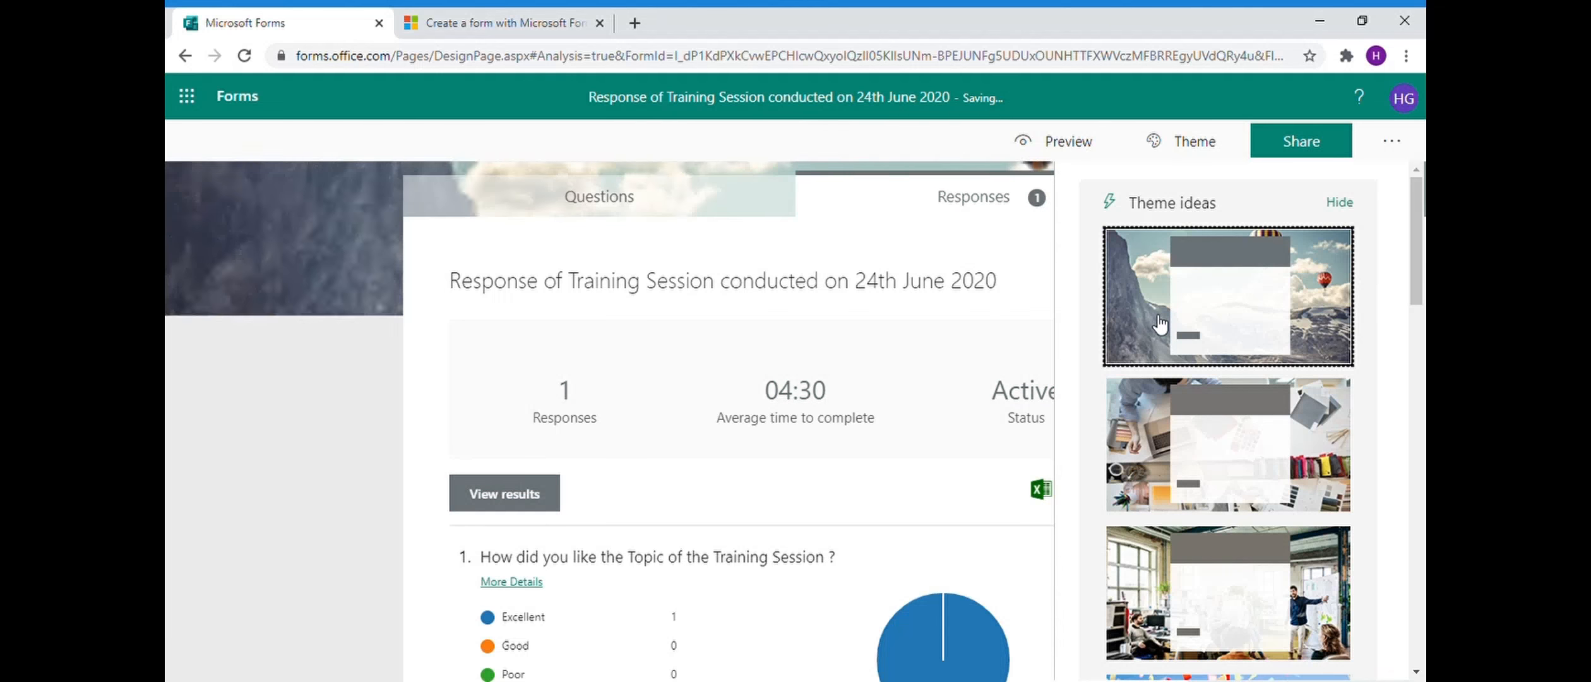
left_click(1136, 434)
scroll(1173, 463, "down", 2)
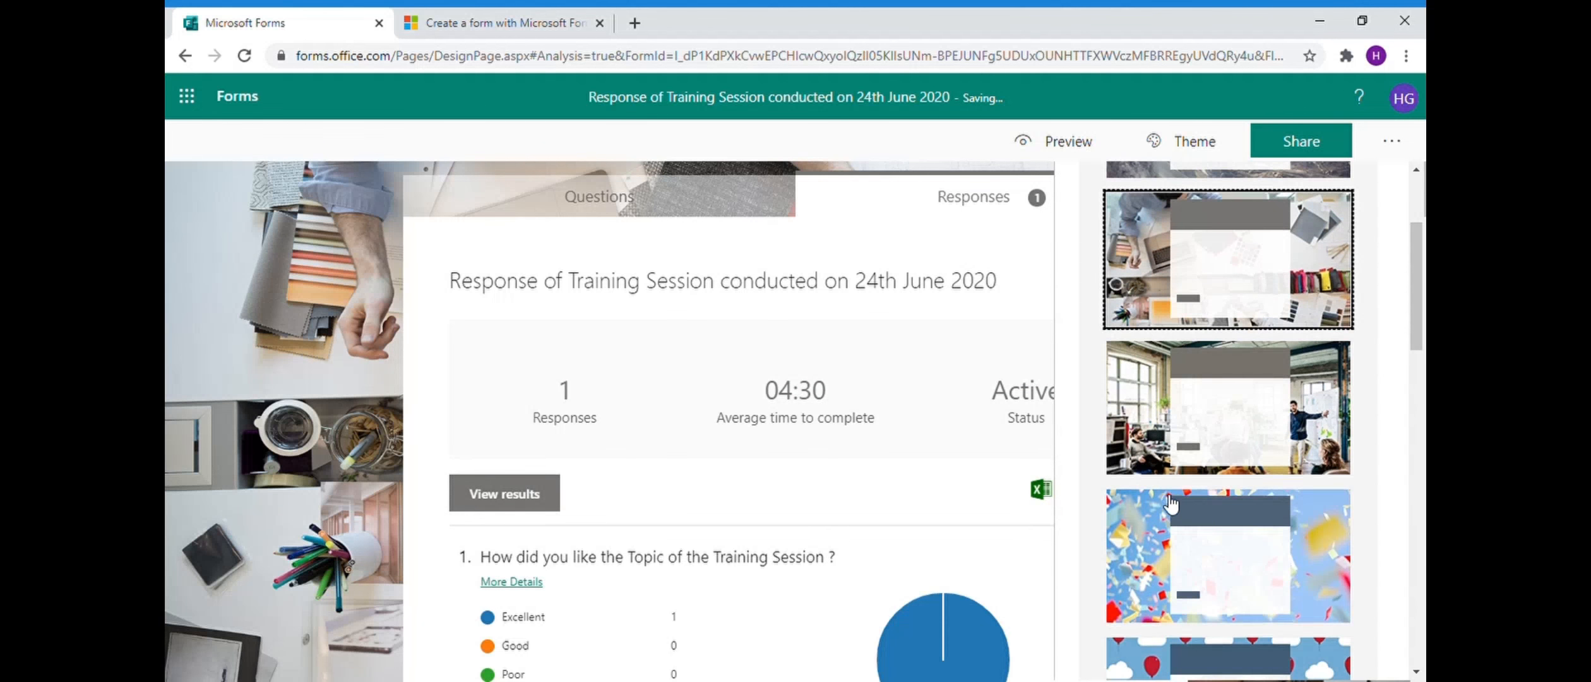
left_click(1157, 459)
scroll(1150, 475, "down", 1)
left_click(1150, 482)
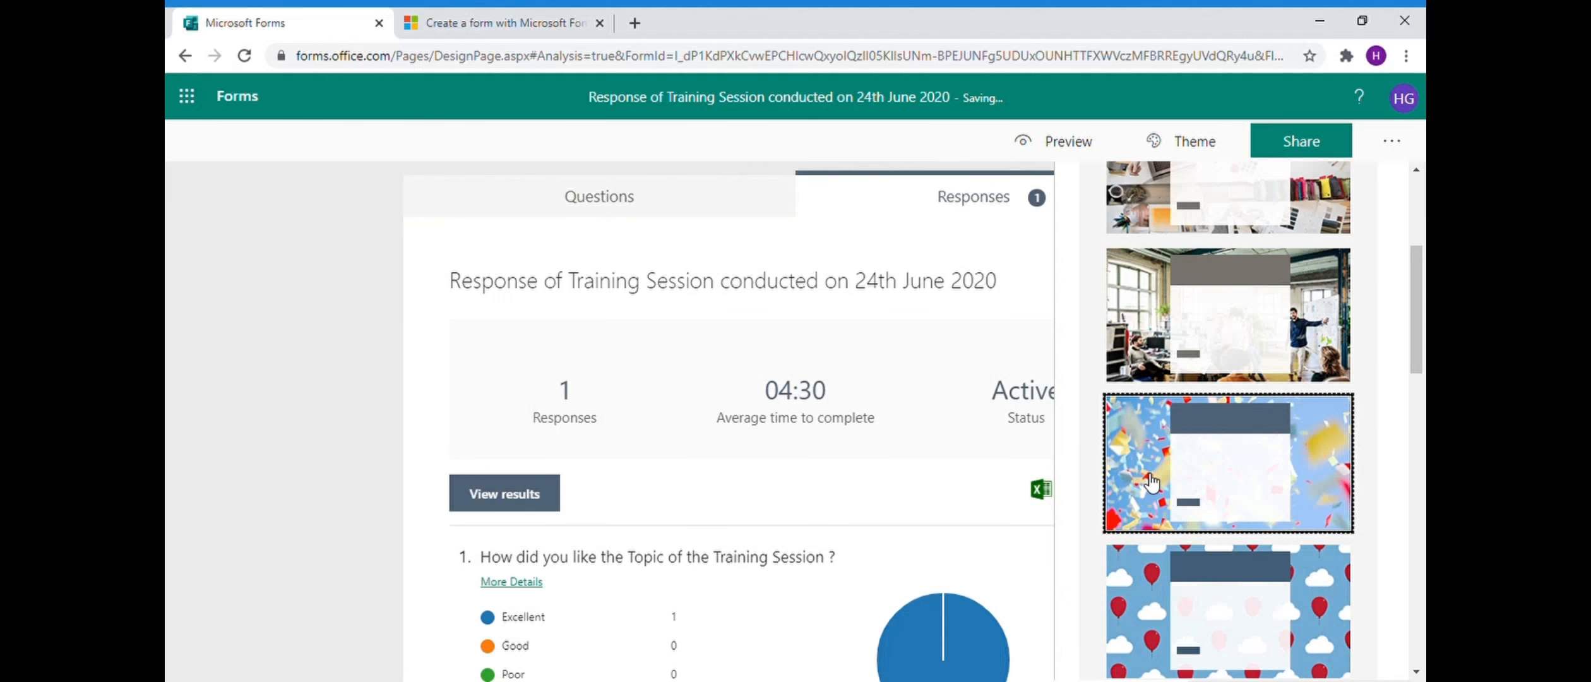
scroll(1150, 482, "down", 4)
left_click(1144, 396)
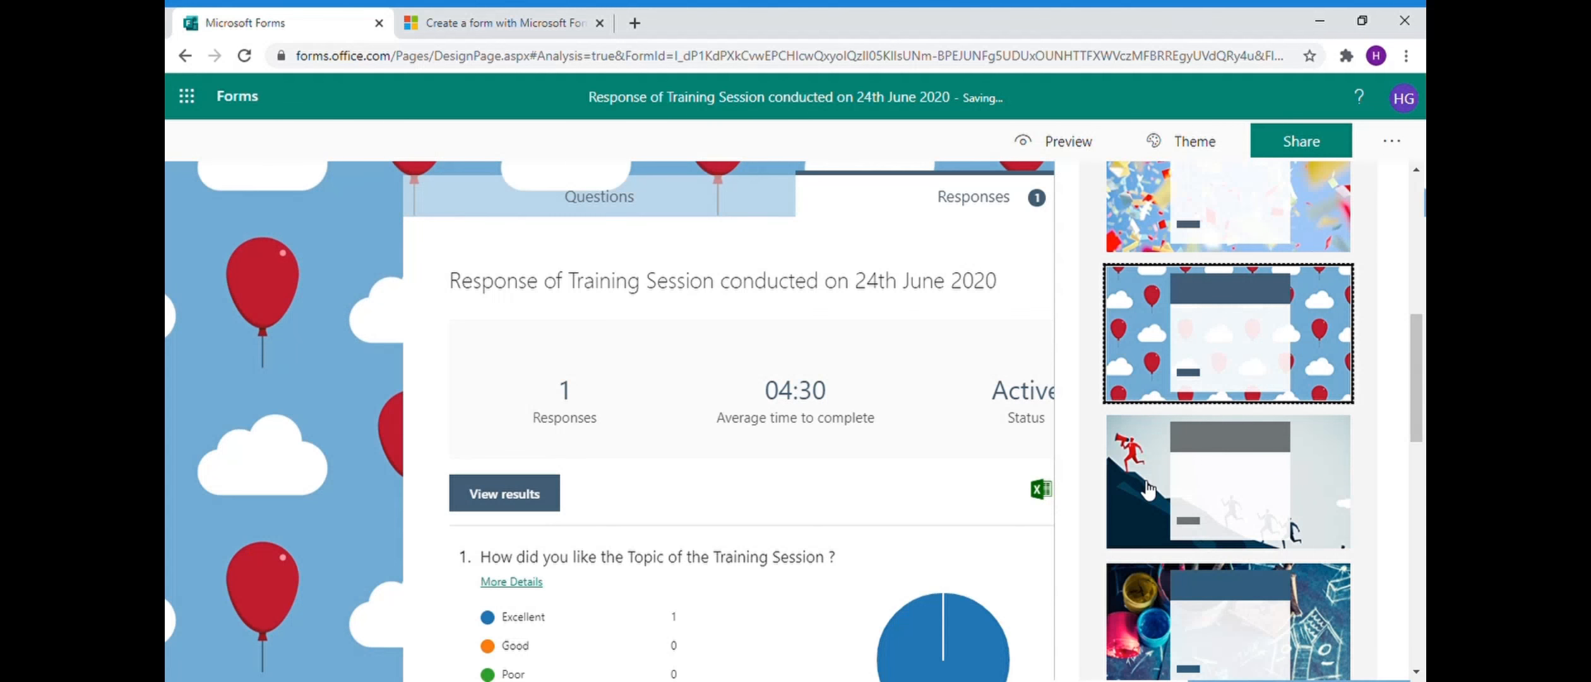
left_click(1146, 480)
scroll(1147, 496, "down", 3)
left_click(1147, 496)
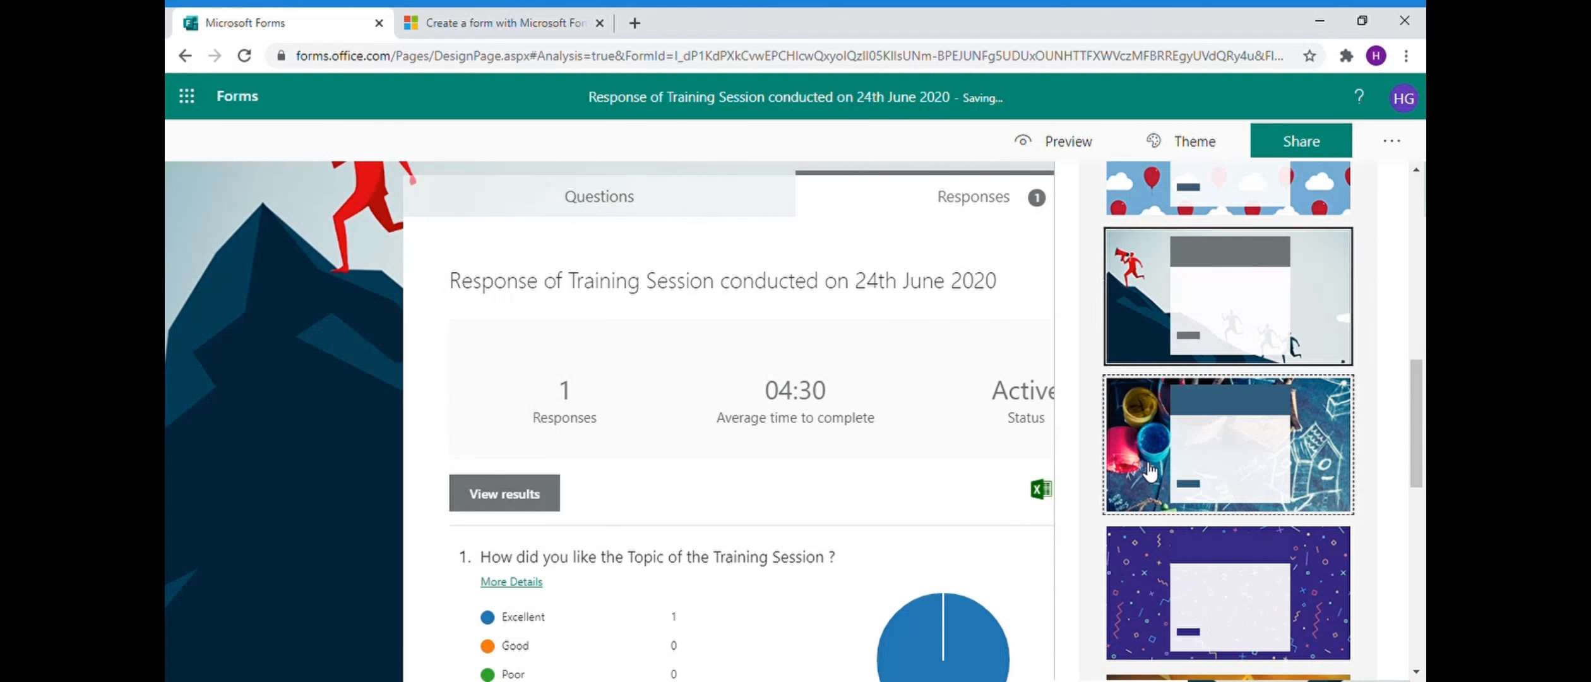
scroll(1148, 555, "down", 2)
scroll(1149, 561, "down", 2)
left_click(1152, 445)
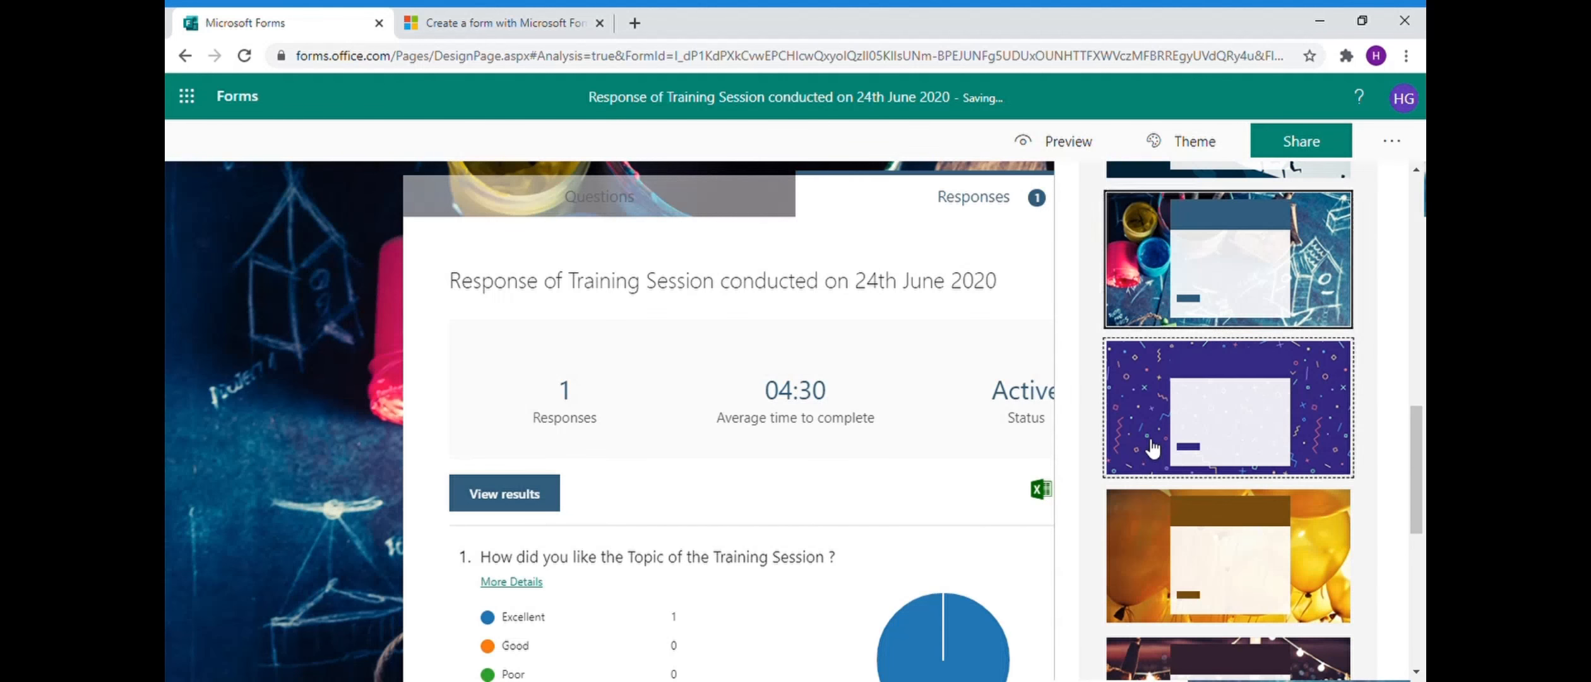
left_click(1153, 546)
scroll(1153, 547, "down", 4)
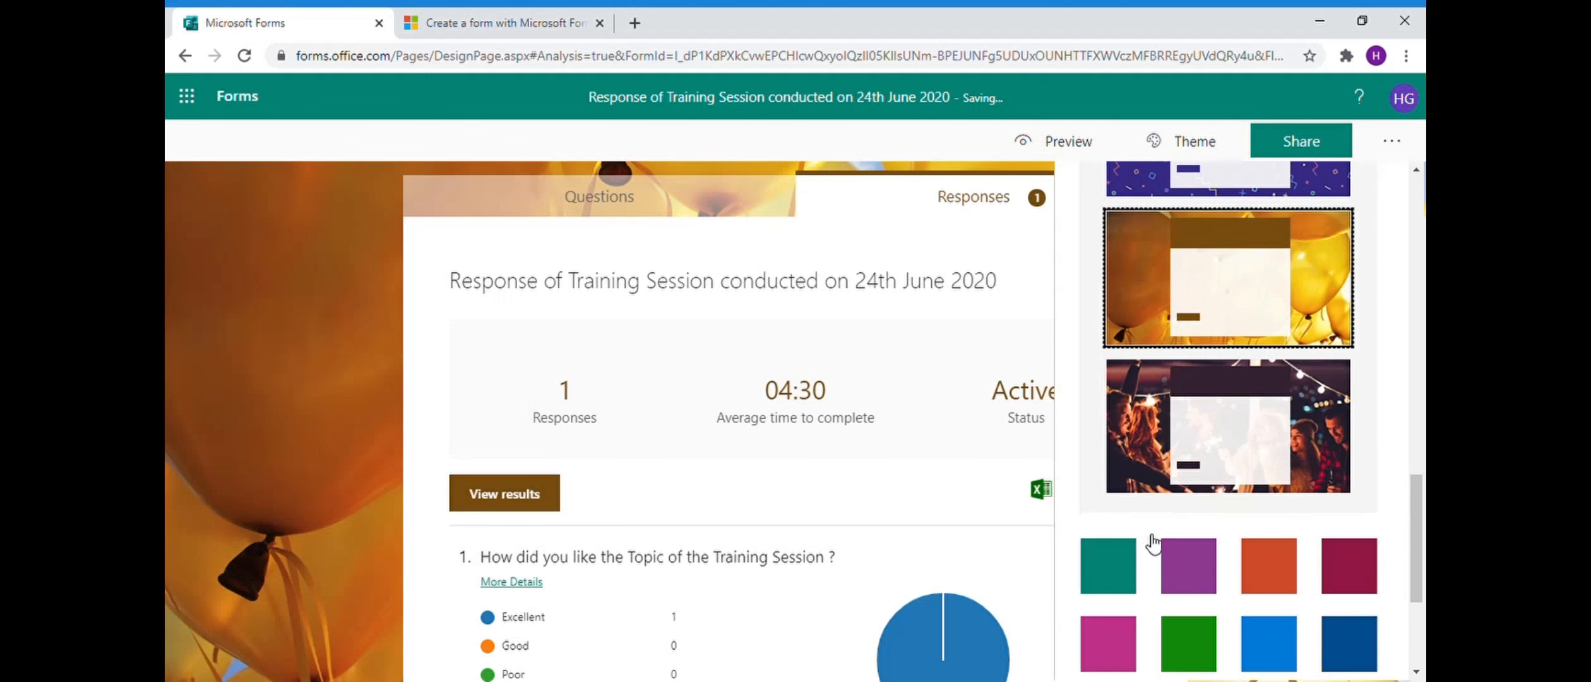
left_click(1140, 438)
scroll(1185, 510, "down", 3)
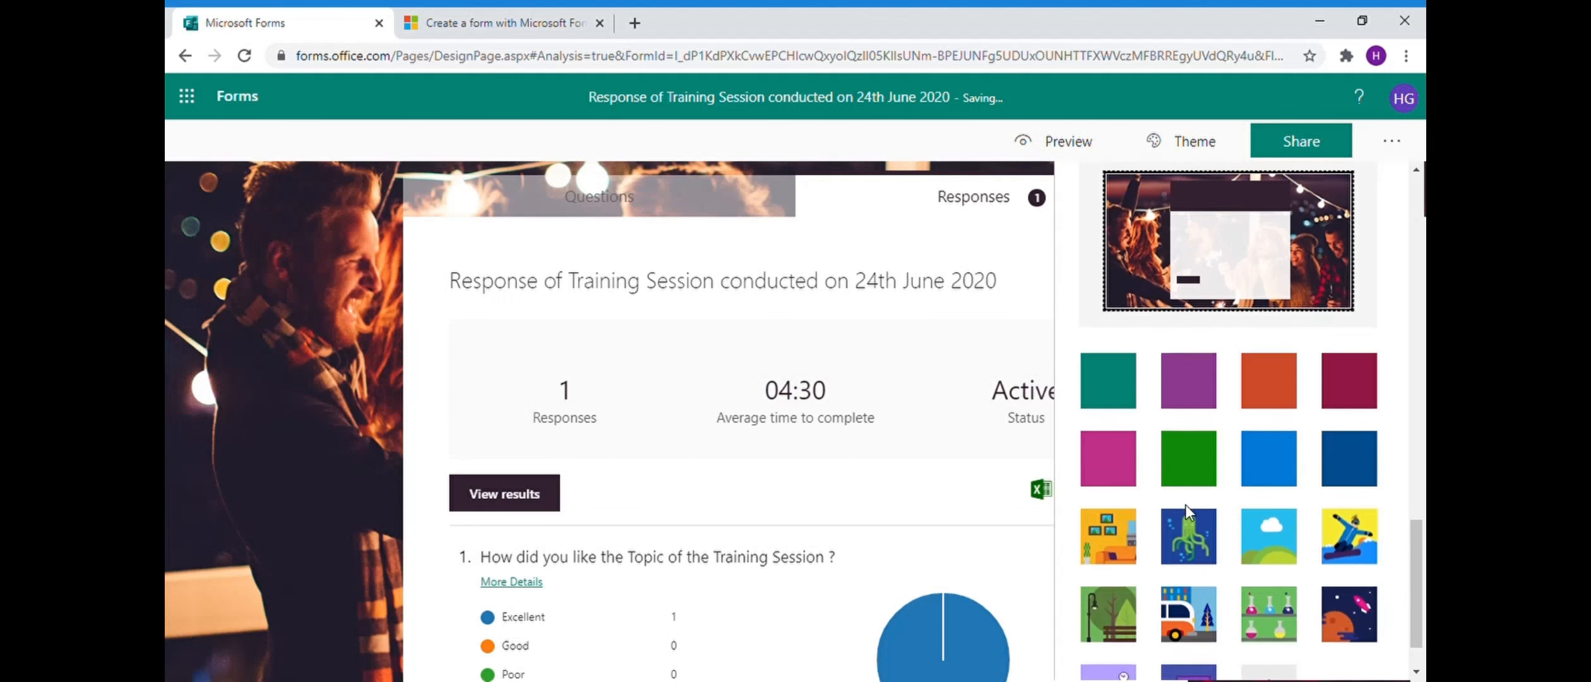
- Try several plain colour and illustrated themes on the form, including purple, octopus, snowboarder and park
left_click(1130, 398)
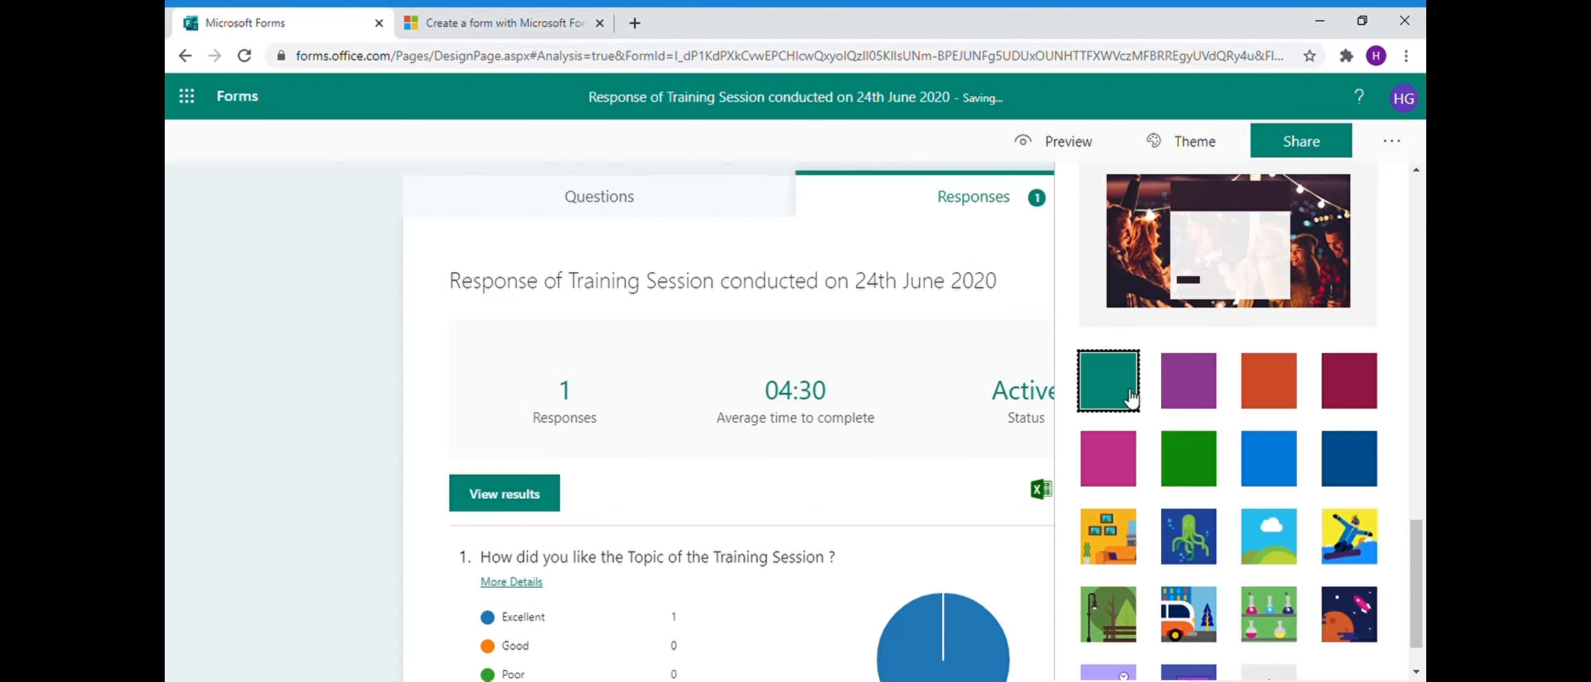
left_click(1191, 407)
left_click(1268, 379)
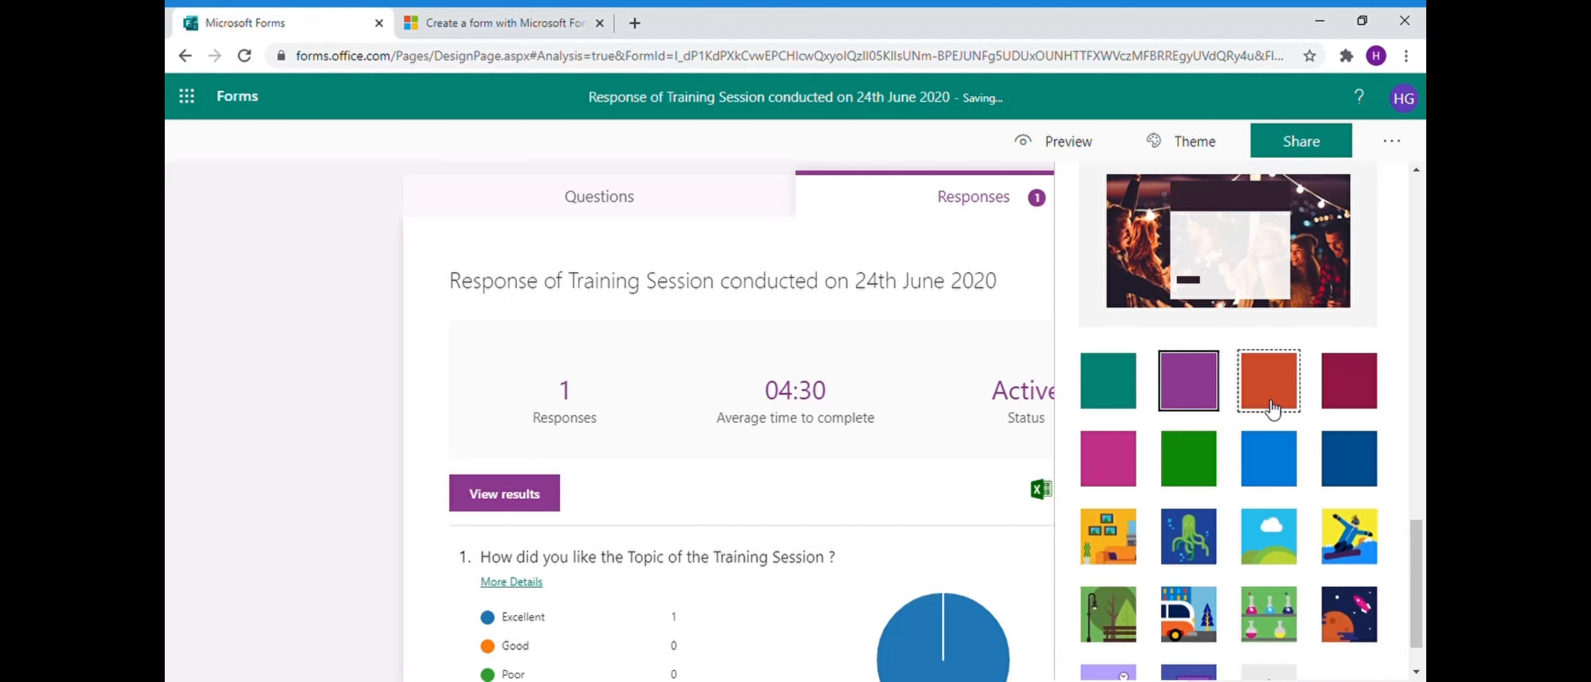
left_click(1267, 456)
left_click(1128, 542)
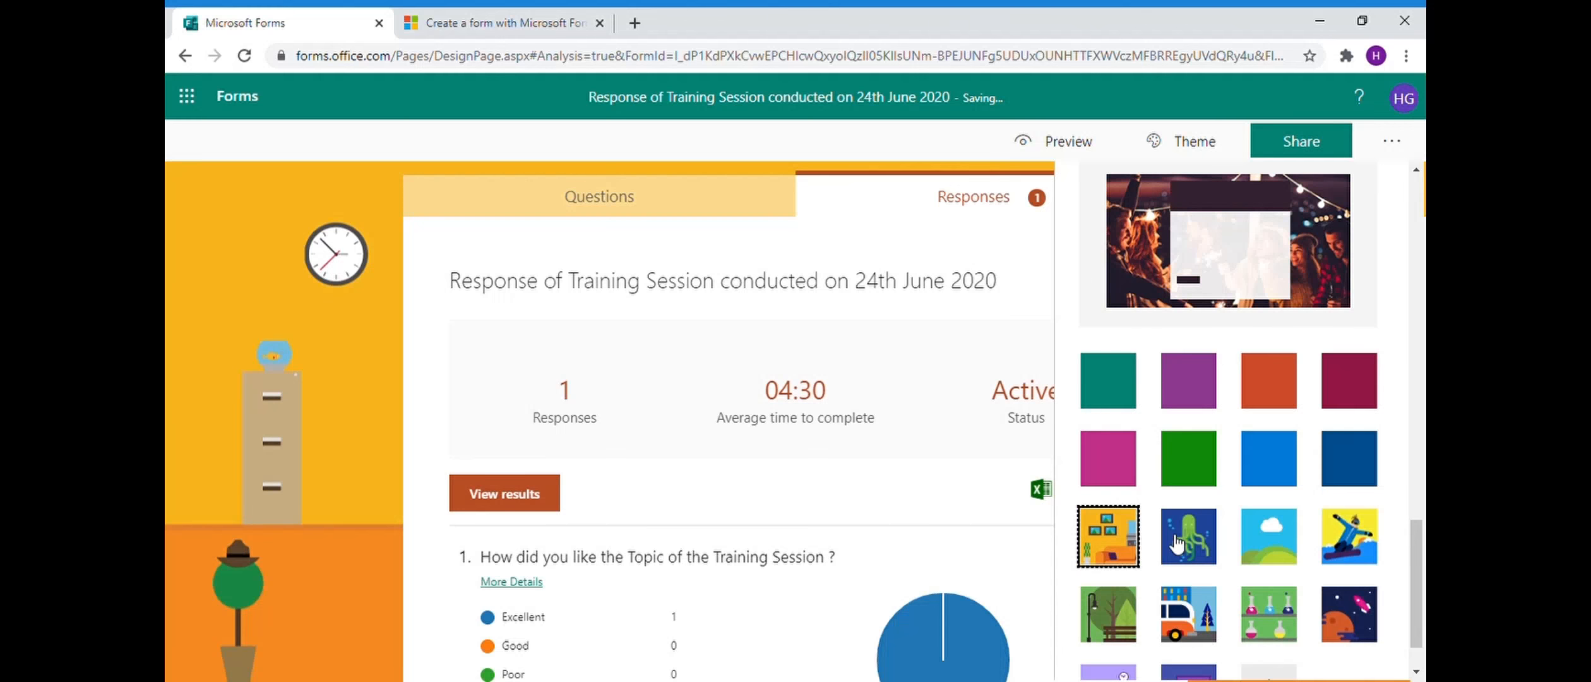
left_click(1174, 544)
scroll(1255, 550, "down", 1)
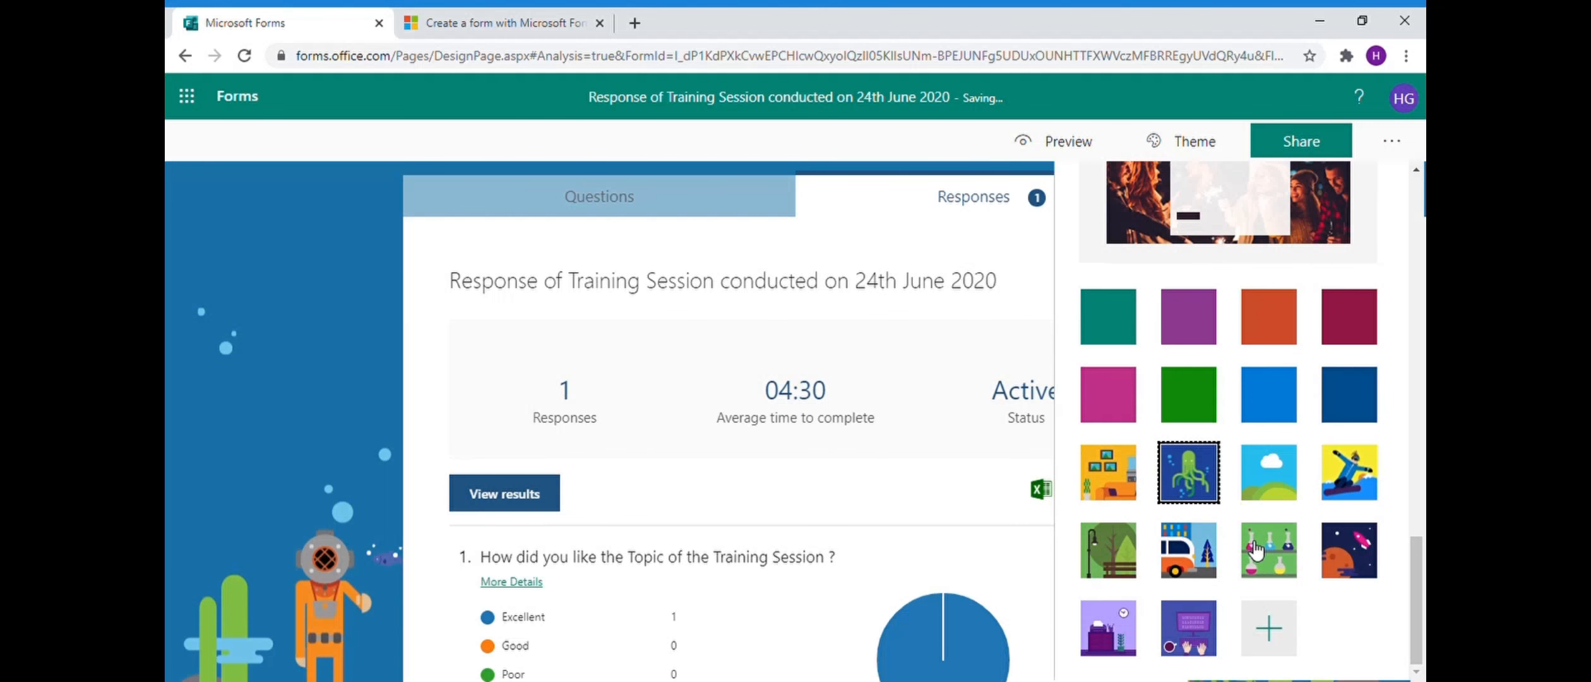
left_click(1294, 495)
left_click(1345, 489)
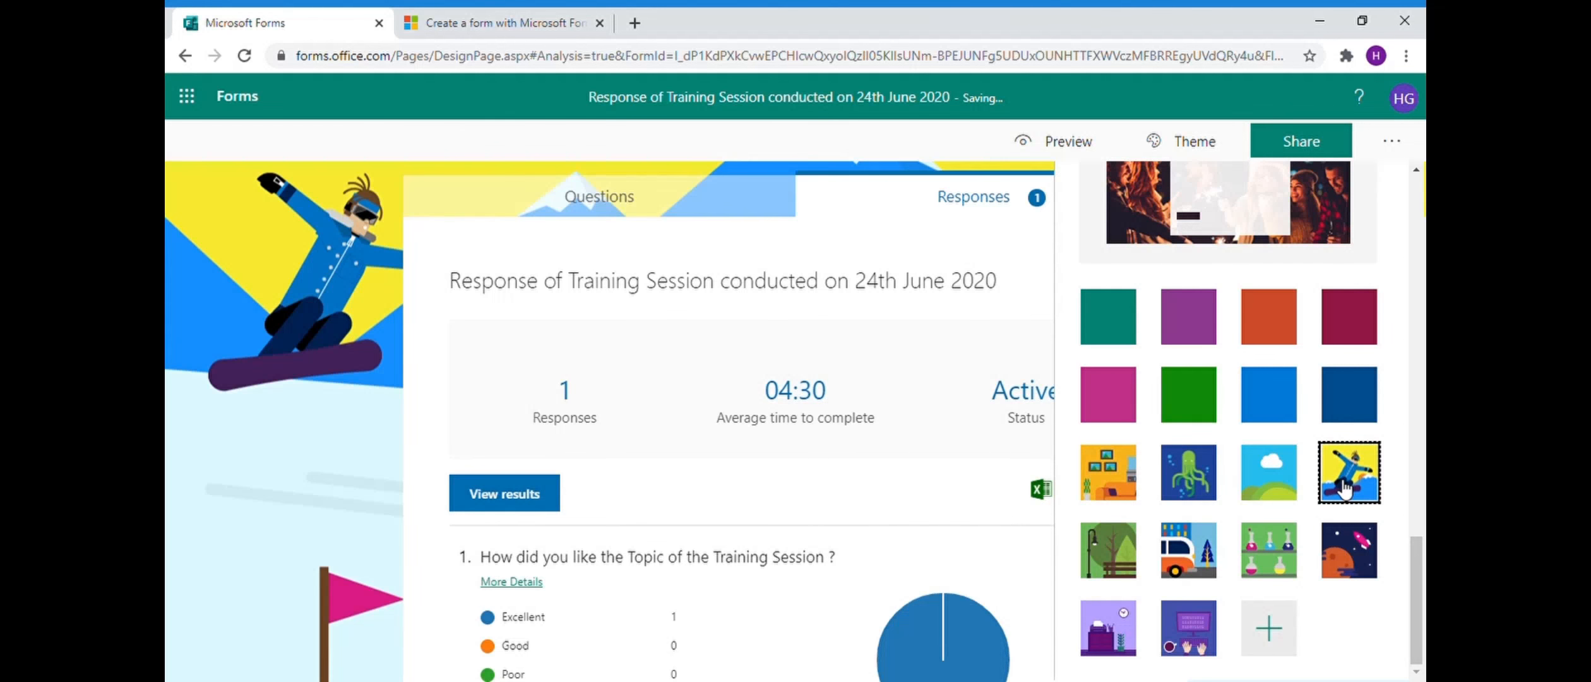
left_click(1136, 552)
- Hide the theme ideas and apply the plain teal theme to the form
scroll(1192, 423, "up", 5)
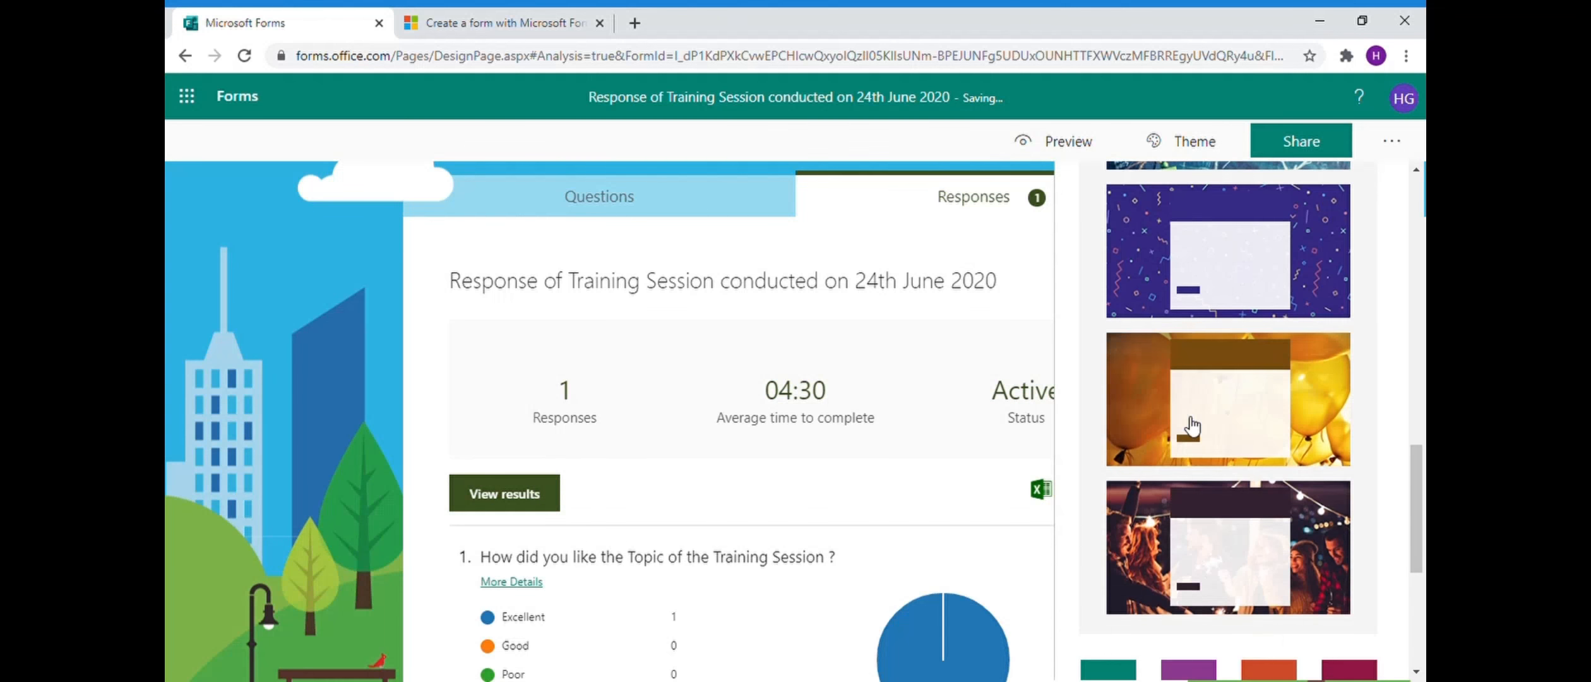
scroll(1192, 427, "up", 6)
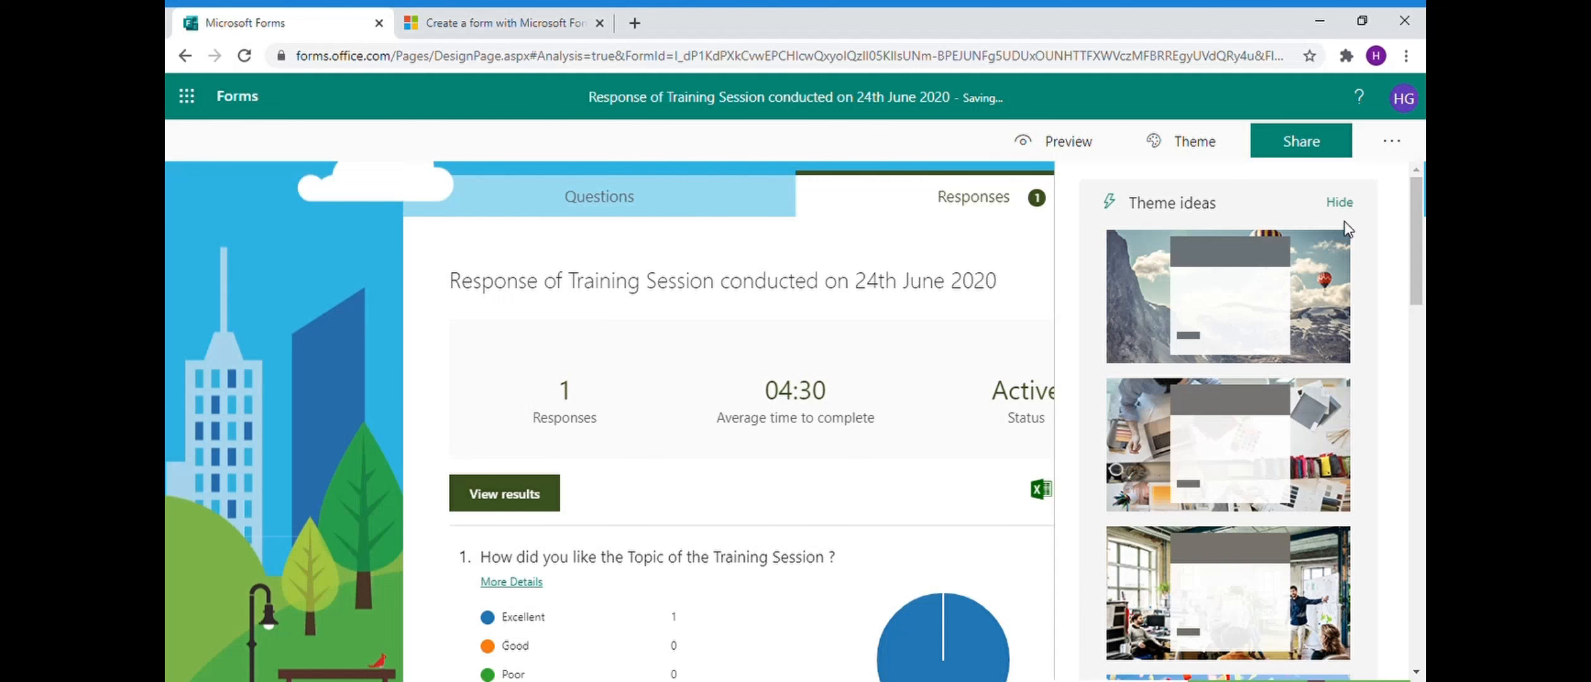
left_click(1339, 202)
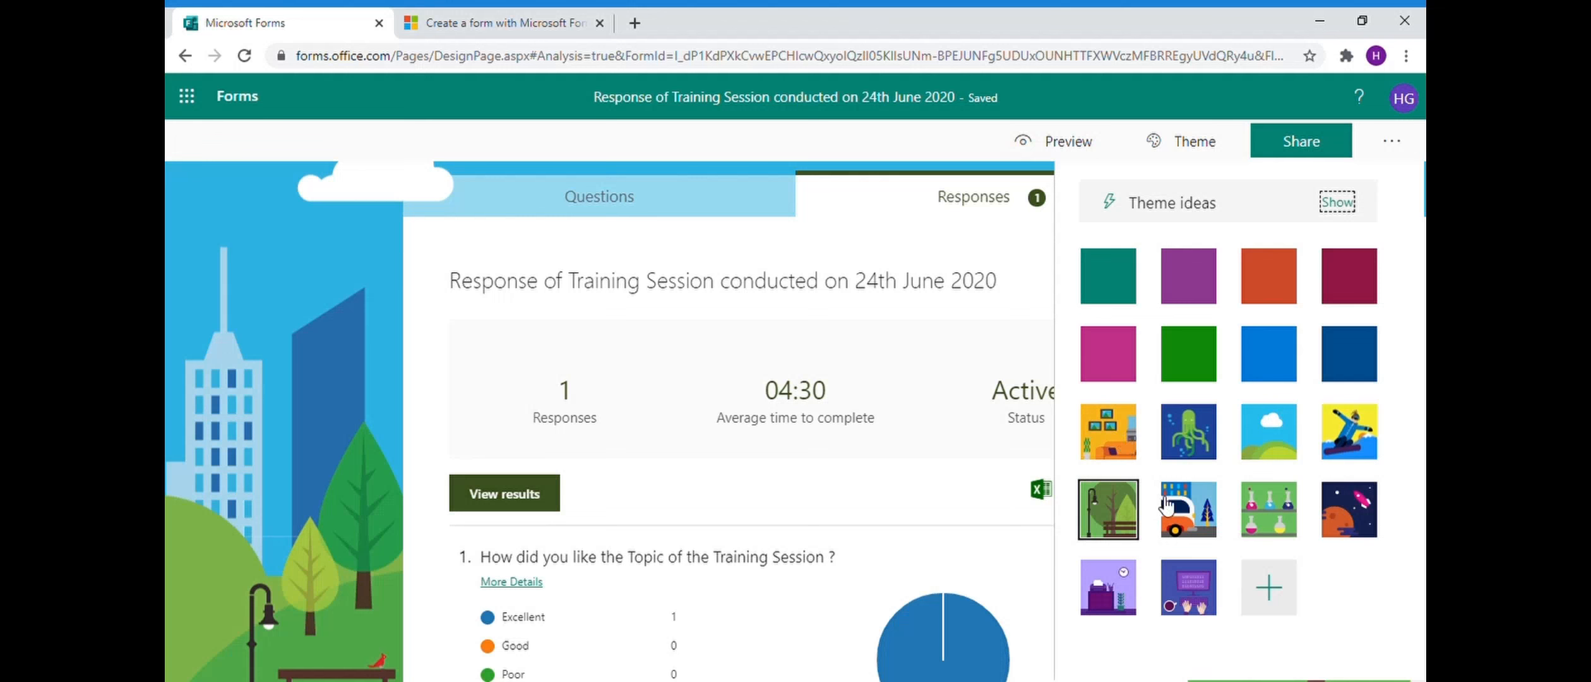
left_click(1130, 289)
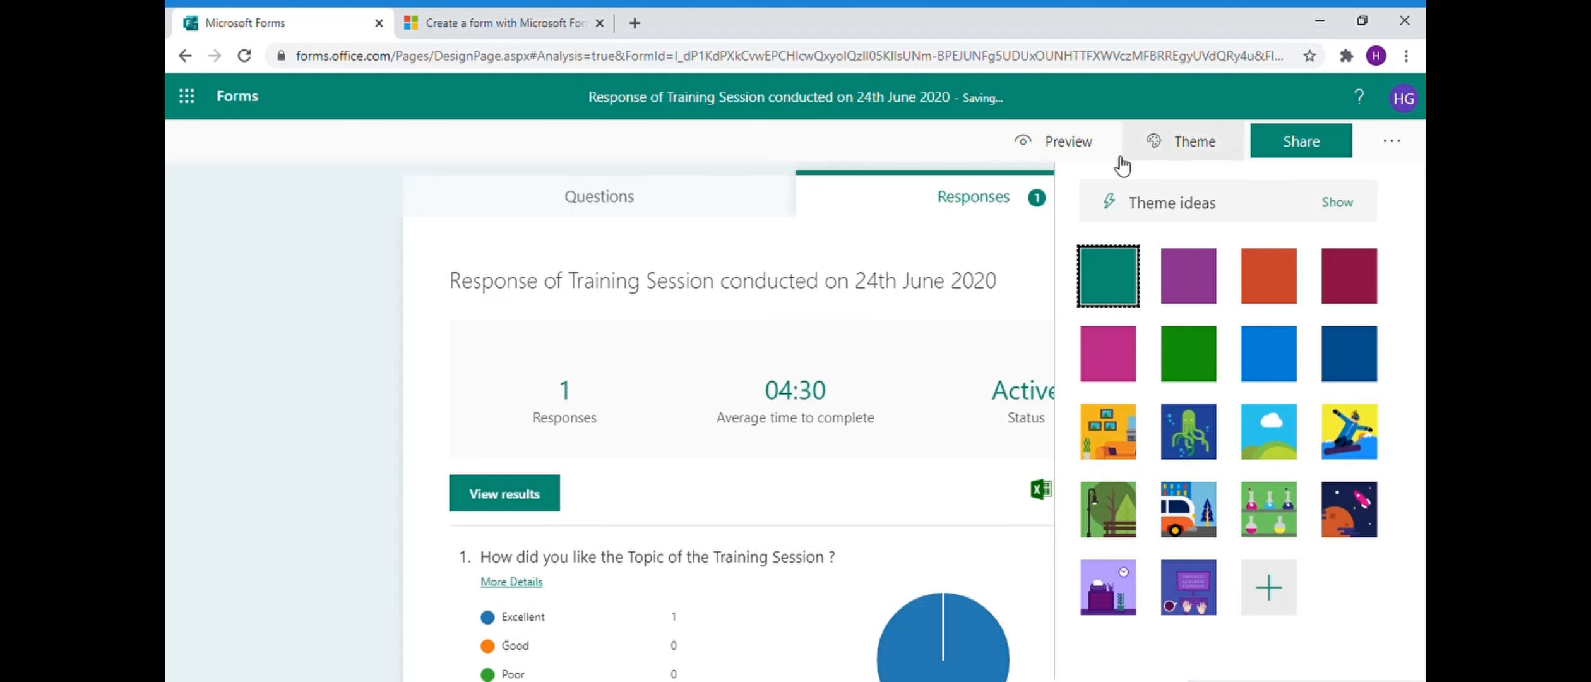
- Close the theme settings and switch from the responses to the form's questions
left_click(1084, 151)
left_click(429, 95)
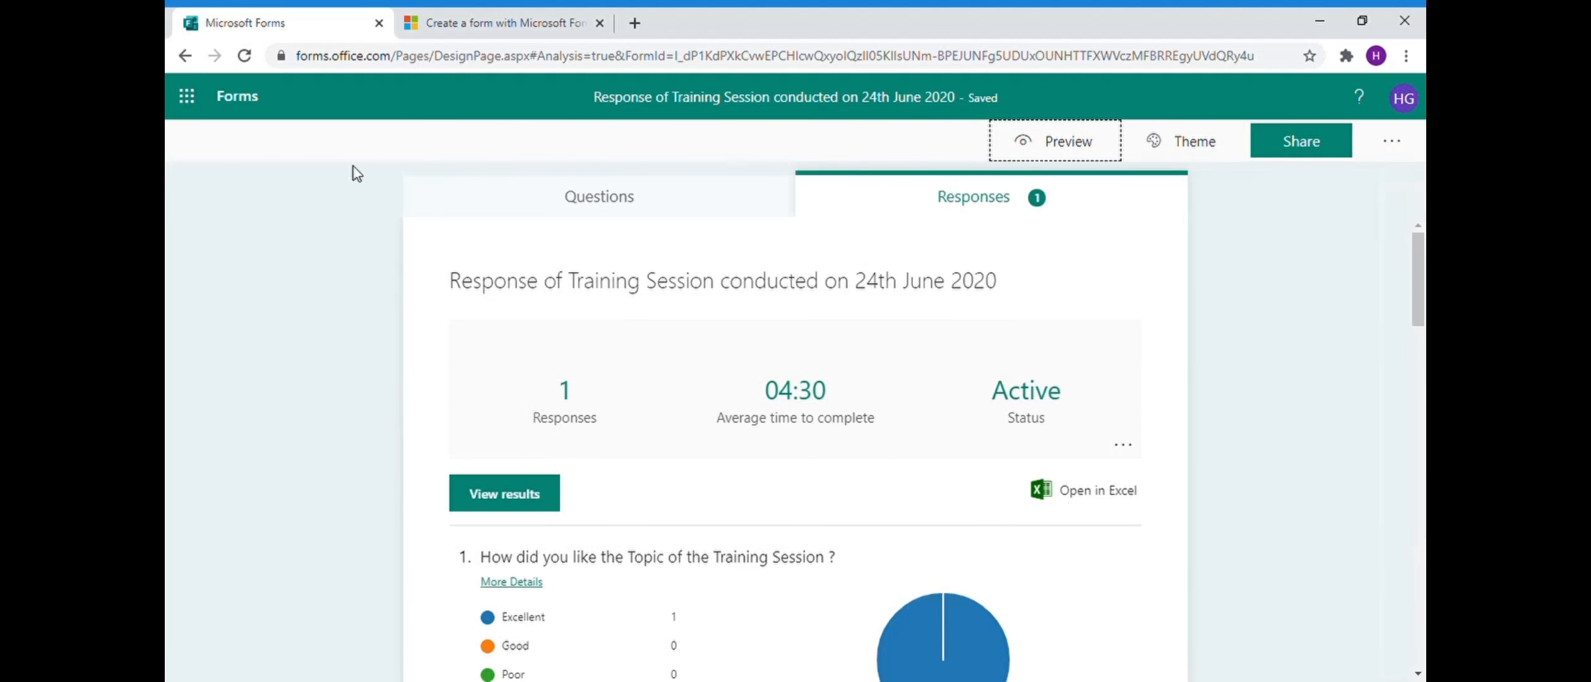
left_click(635, 215)
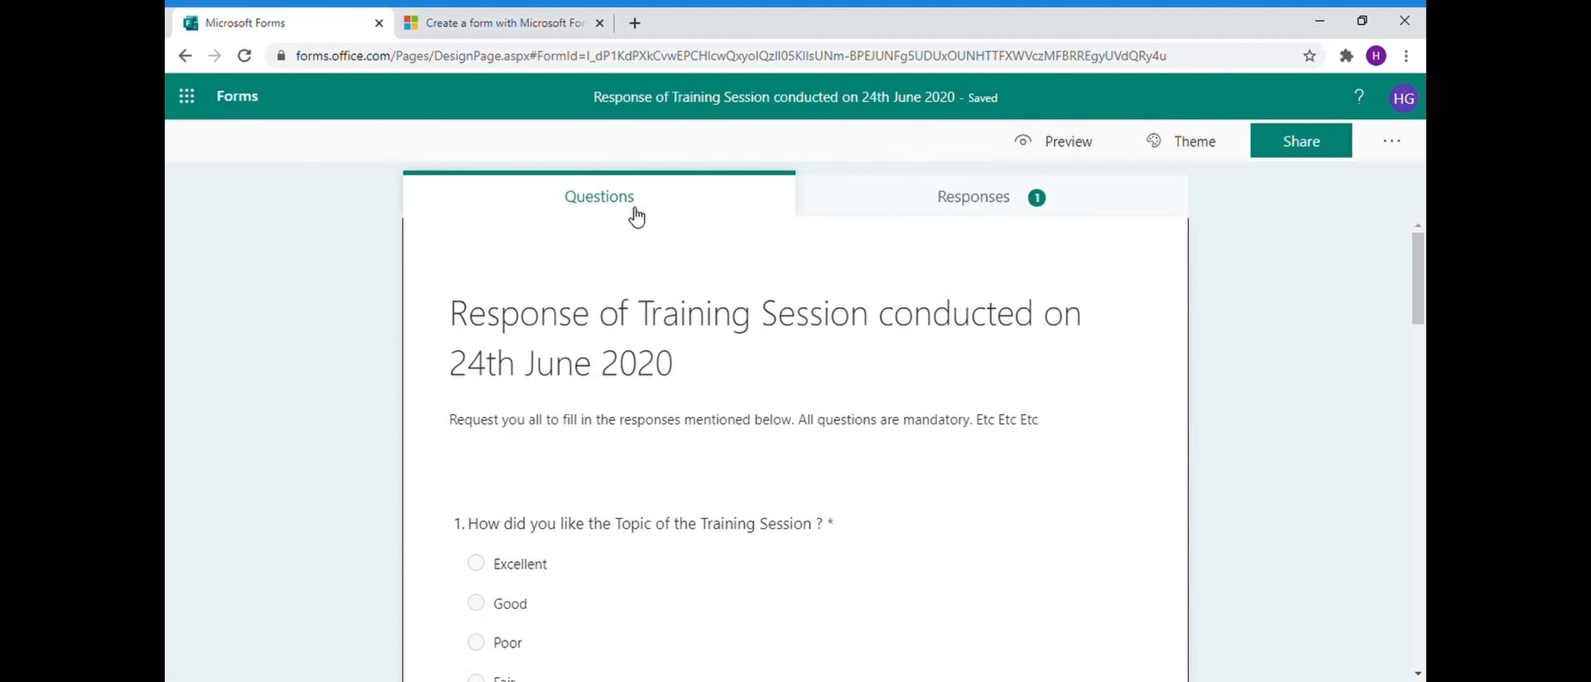